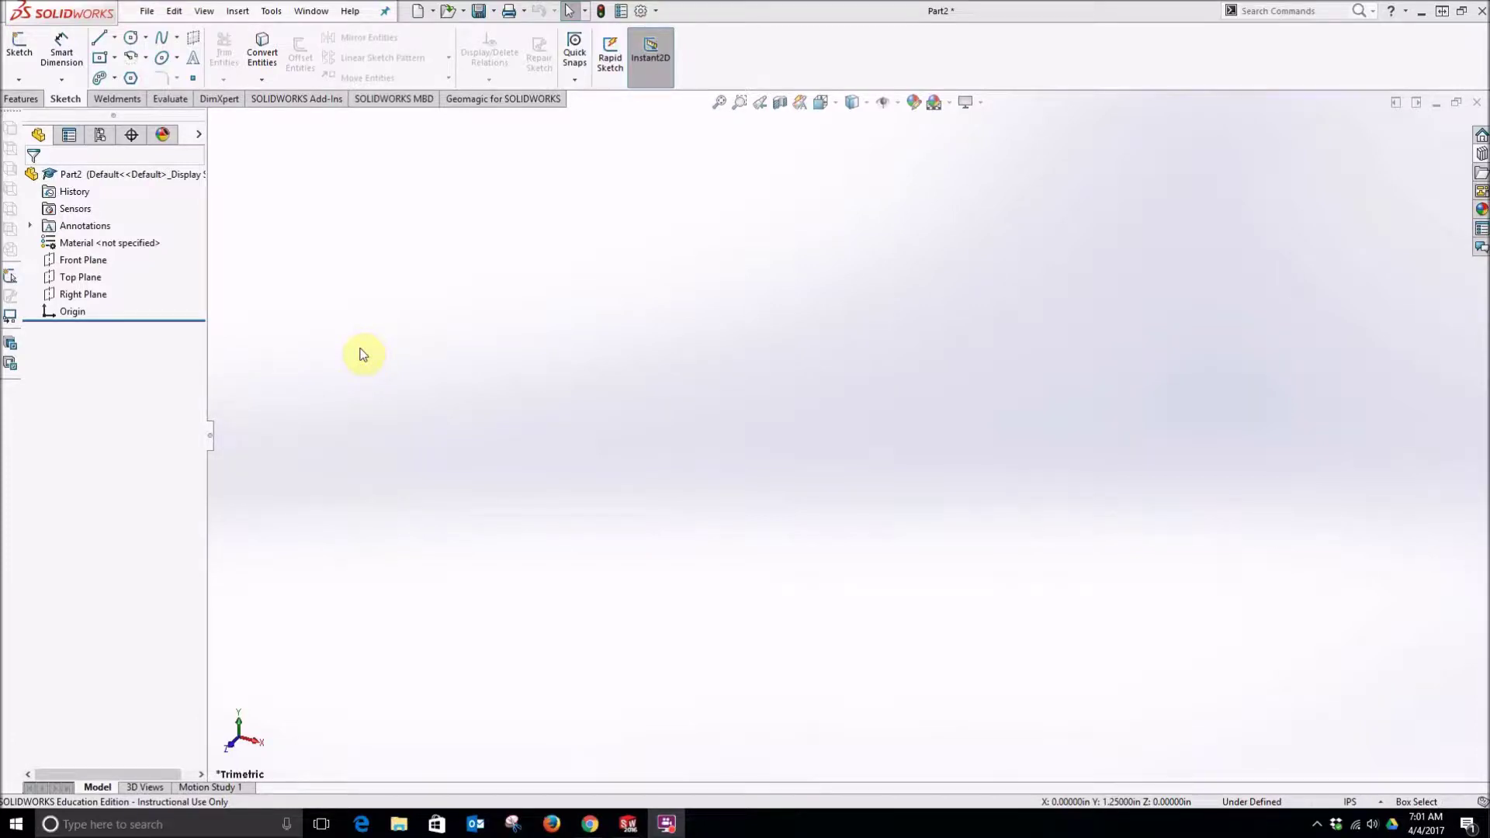
# Sketch a center rectangle about 4.71 by 4.07 in on the Top Plane, centered on the origin.
pyautogui.click(84, 278)
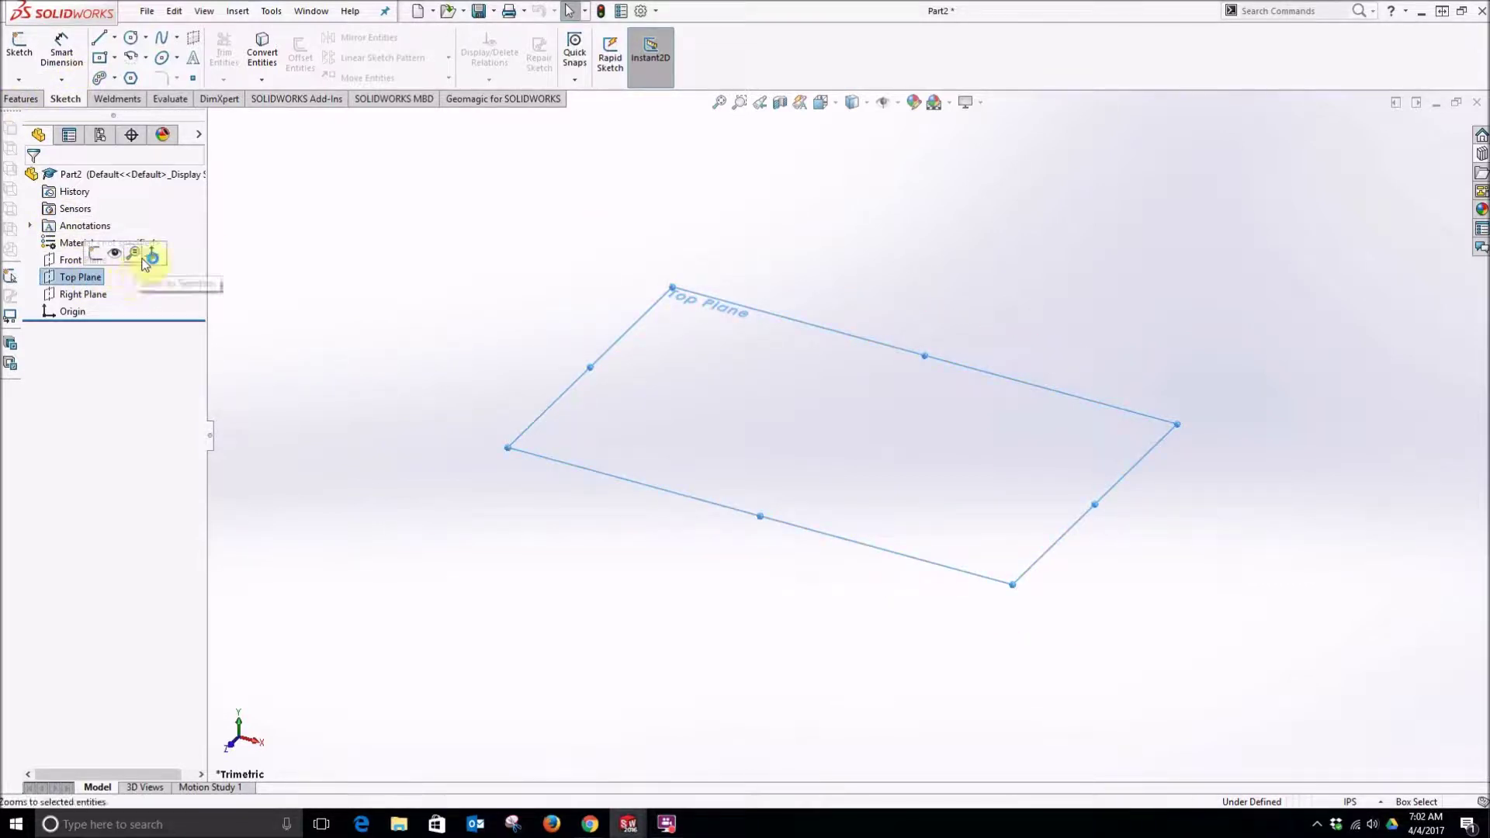
pyautogui.click(153, 254)
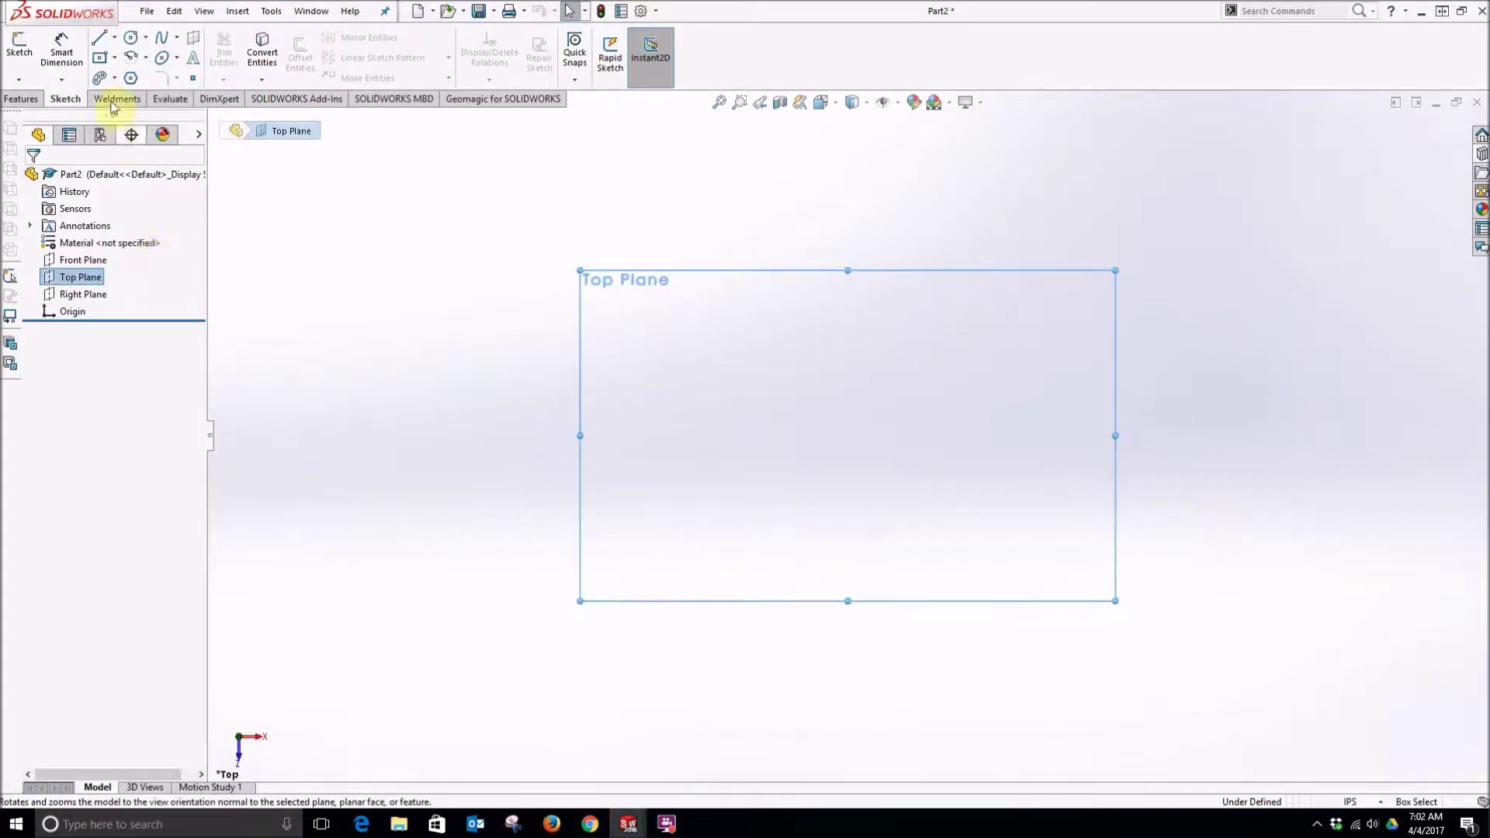
pyautogui.click(114, 60)
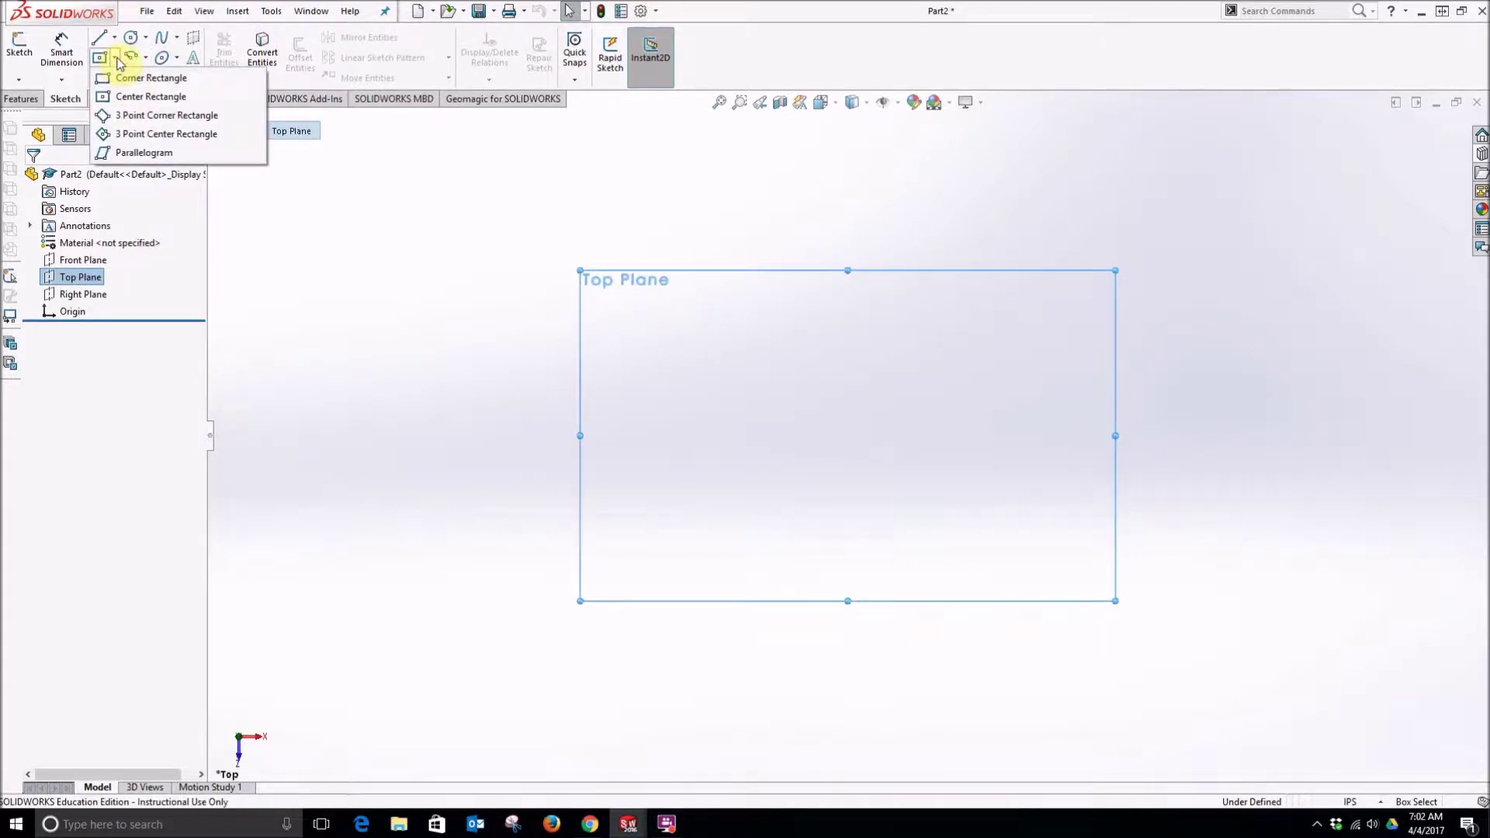
pyautogui.click(136, 99)
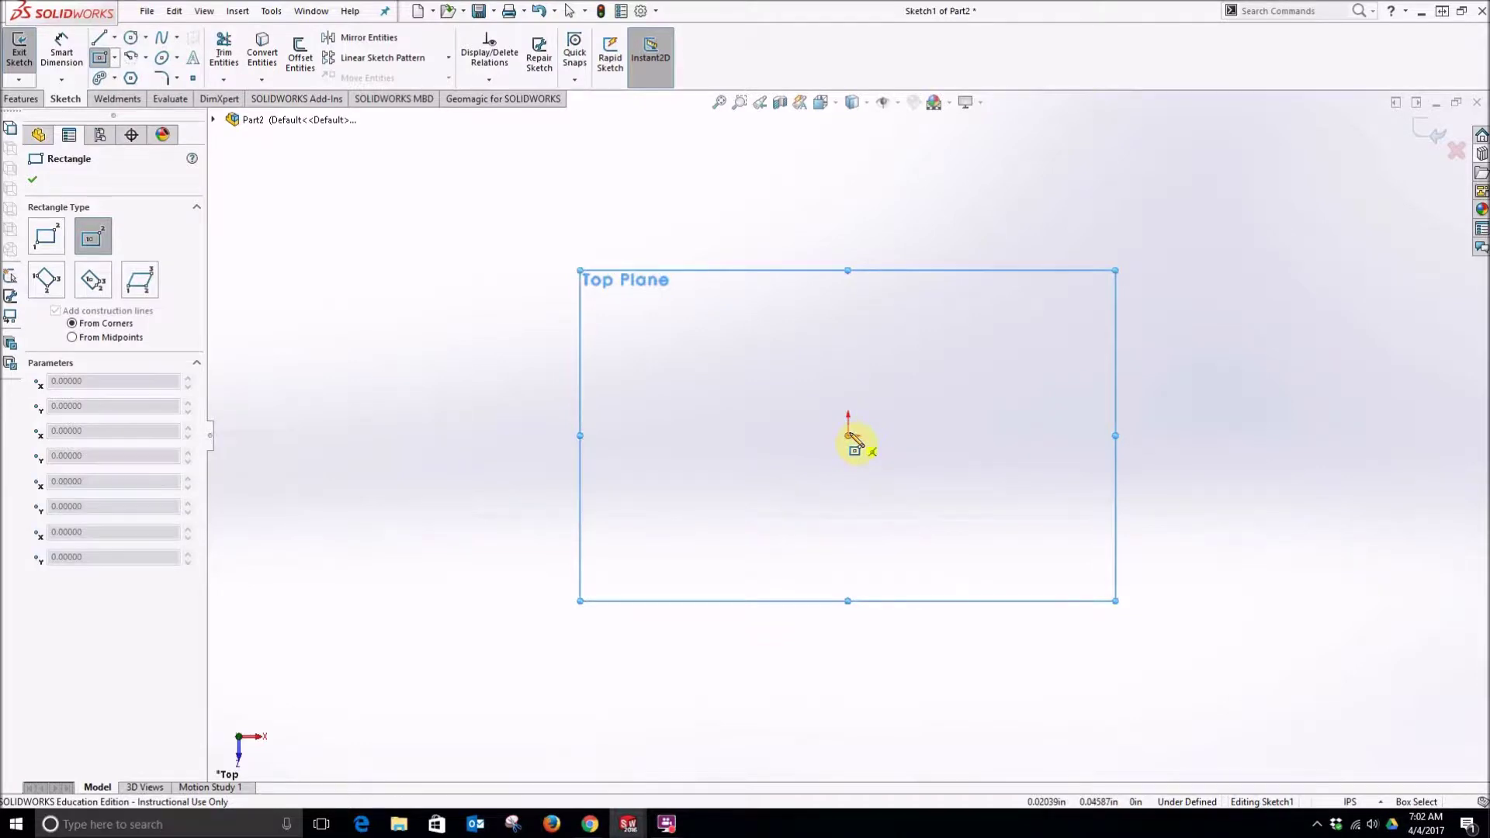
pyautogui.click(849, 435)
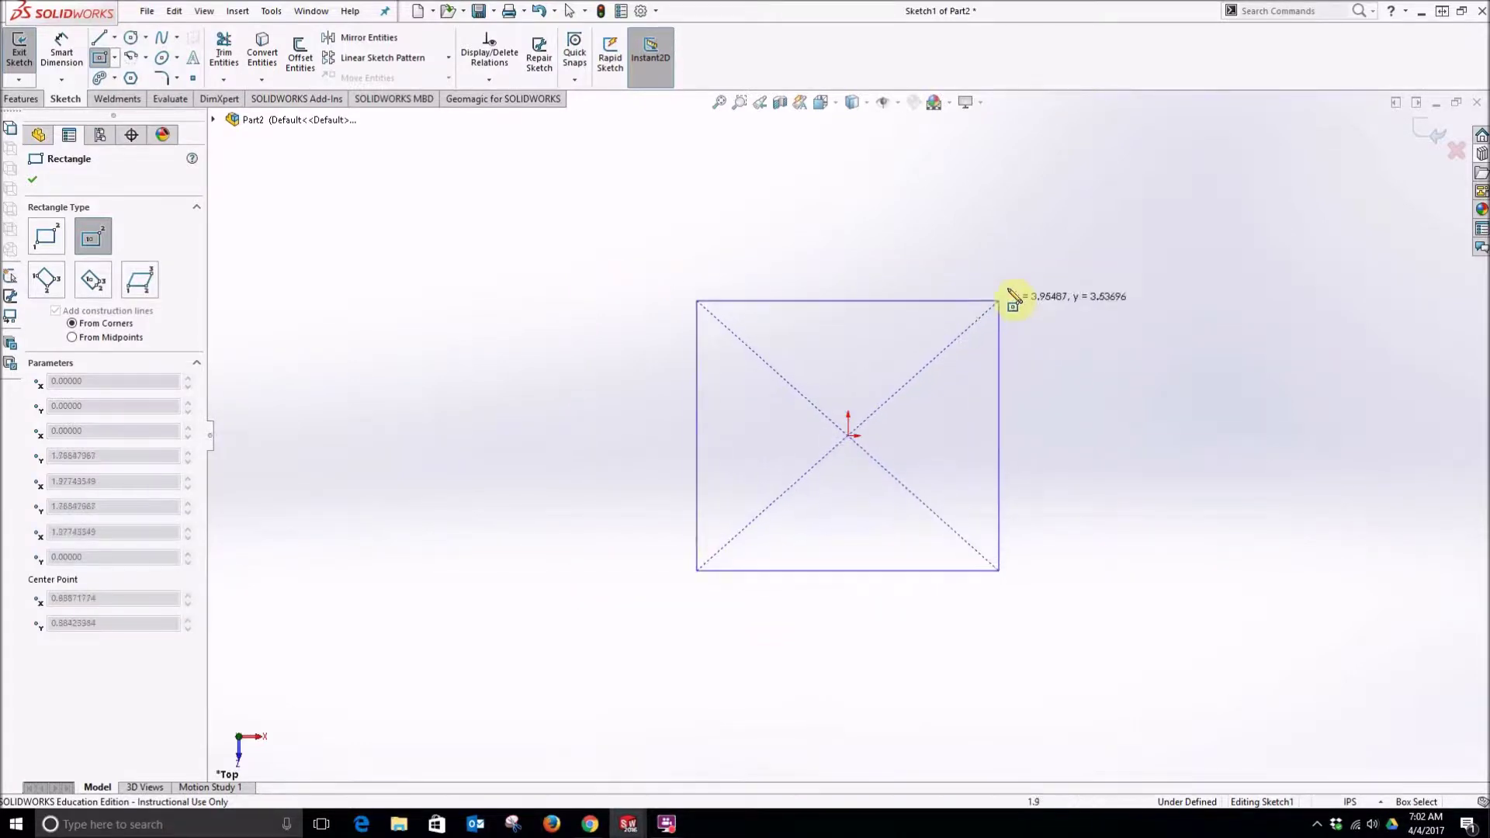
pyautogui.click(1028, 280)
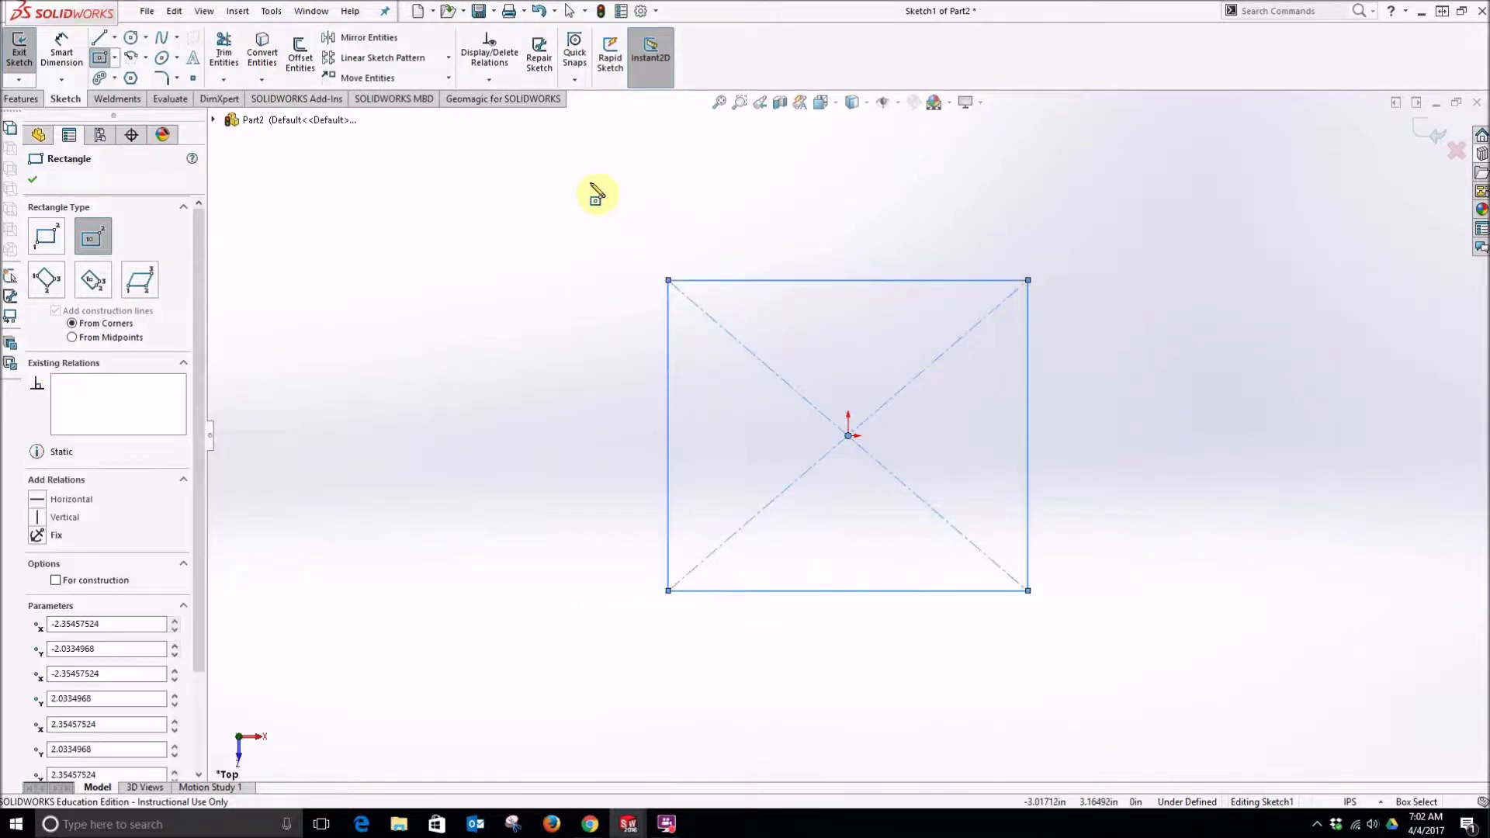
# Dimension the rectangle's top edge and left edge to 3.15 in each.
pyautogui.click(70, 61)
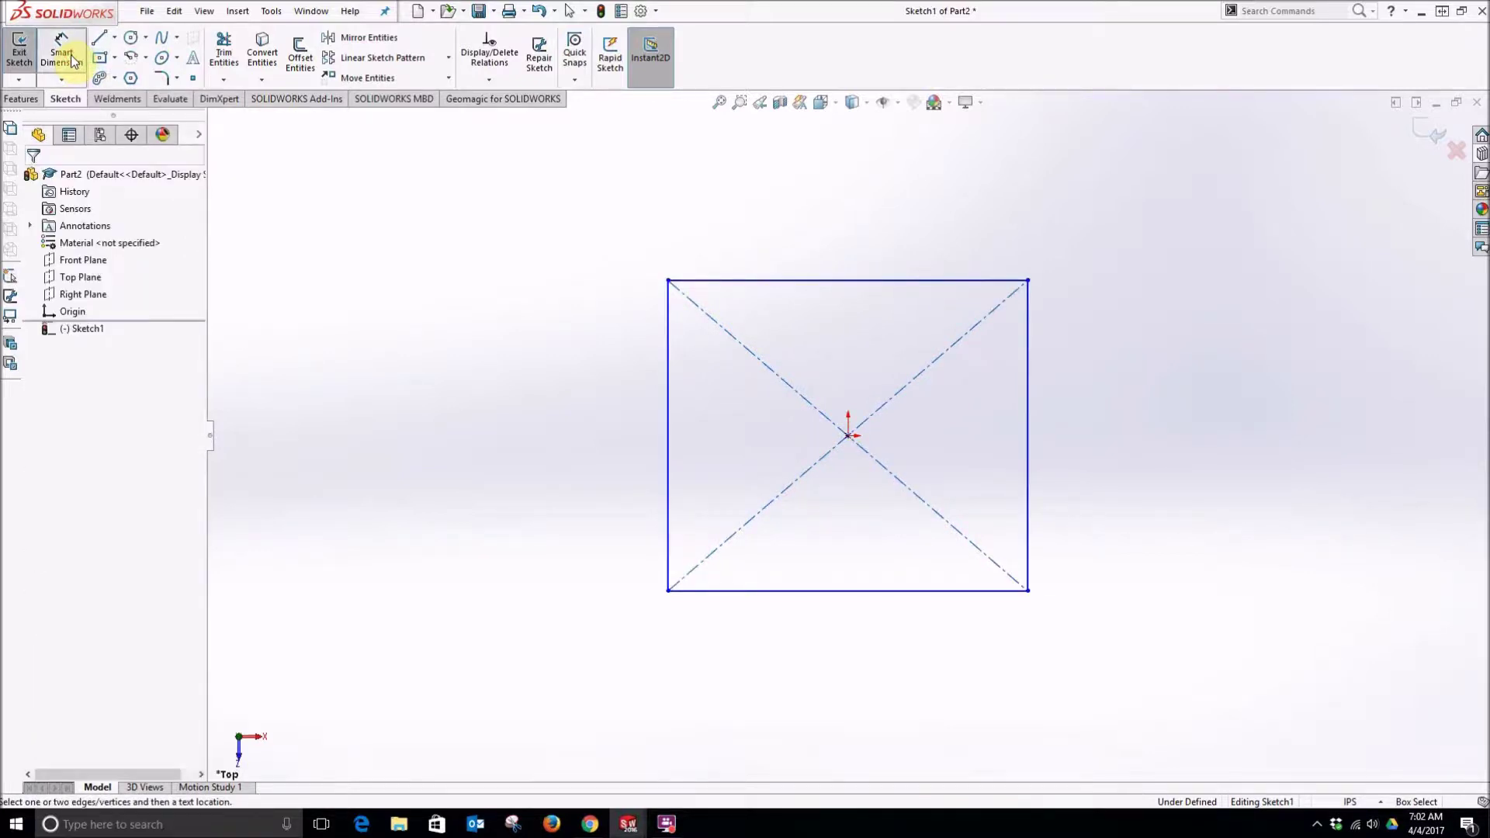
pyautogui.click(857, 285)
pyautogui.click(856, 234)
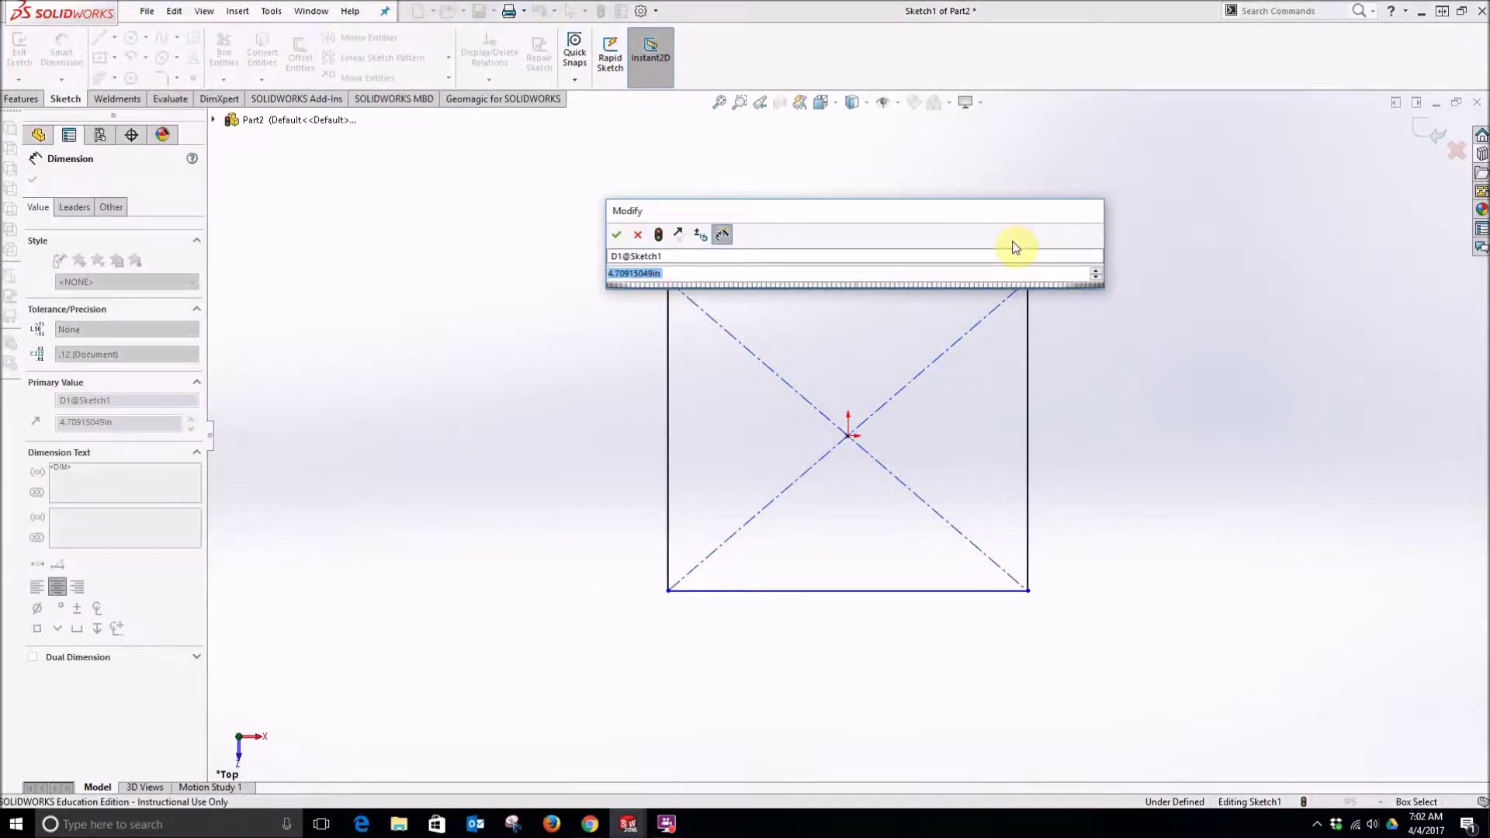
pyautogui.write('3.15')
pyautogui.press('Return')
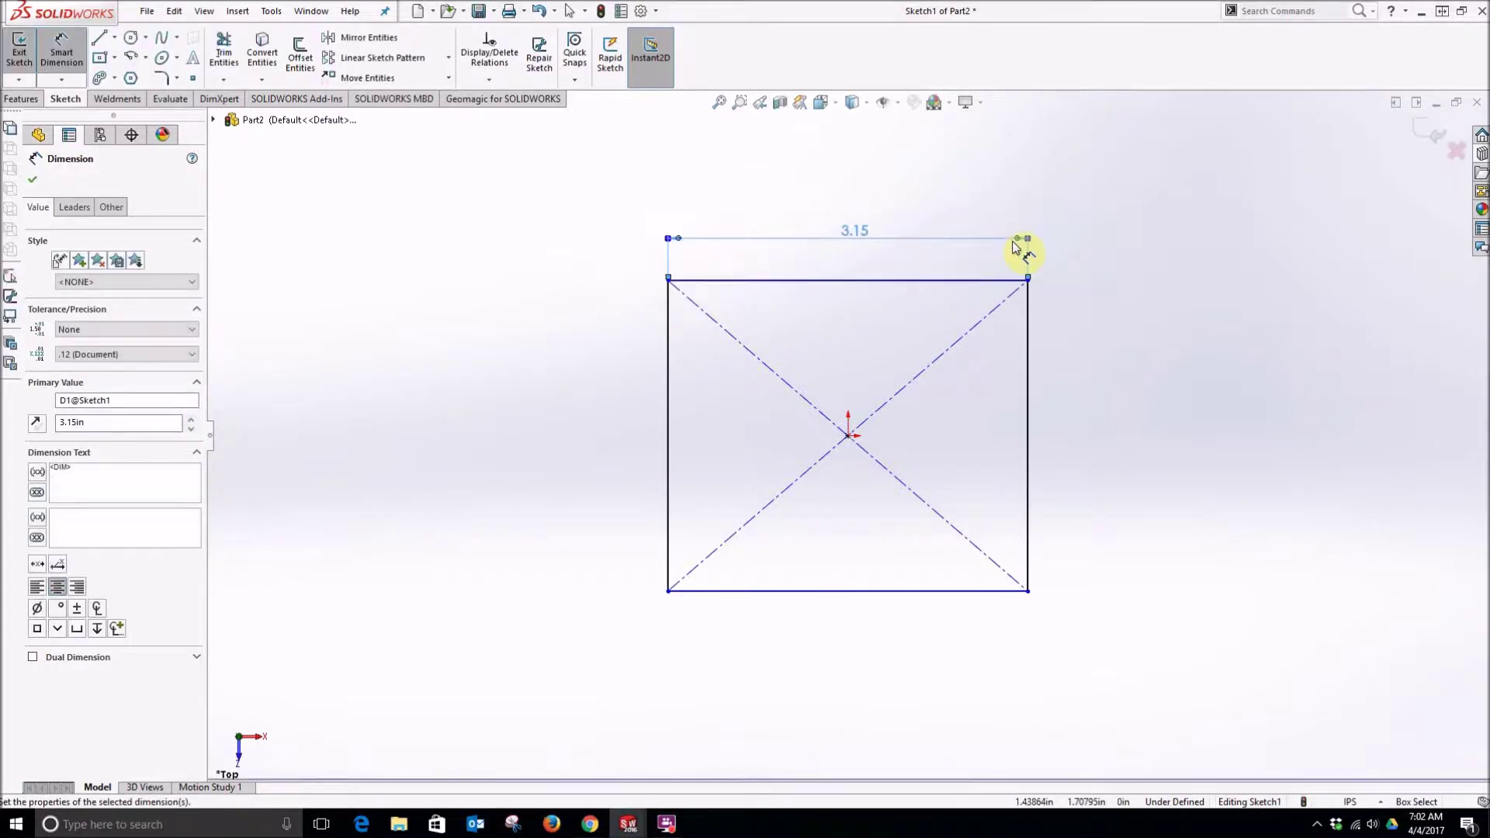
pyautogui.click(644, 380)
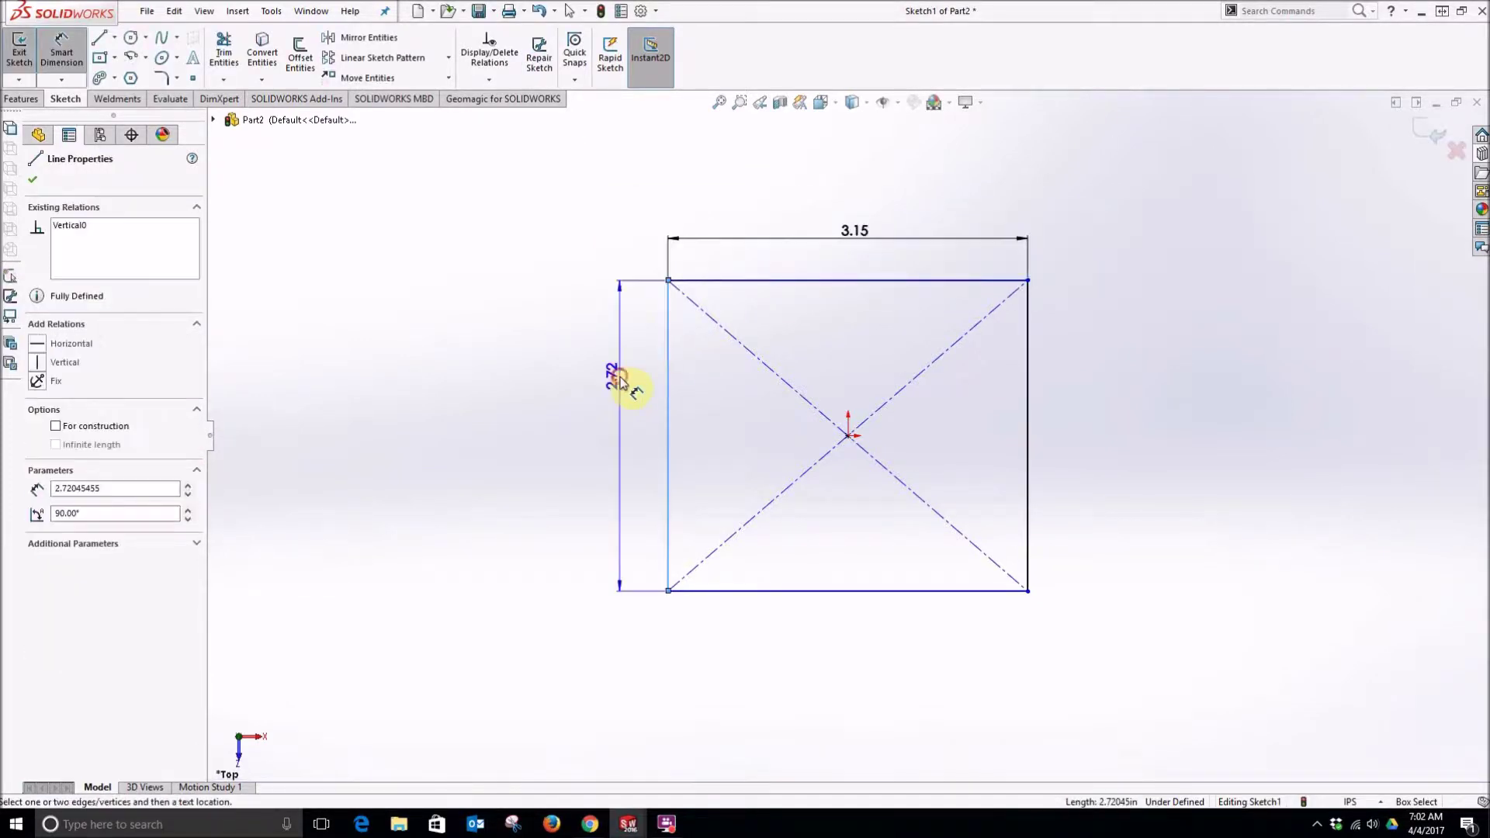
pyautogui.click(621, 382)
pyautogui.write('3.15')
pyautogui.press('Return')
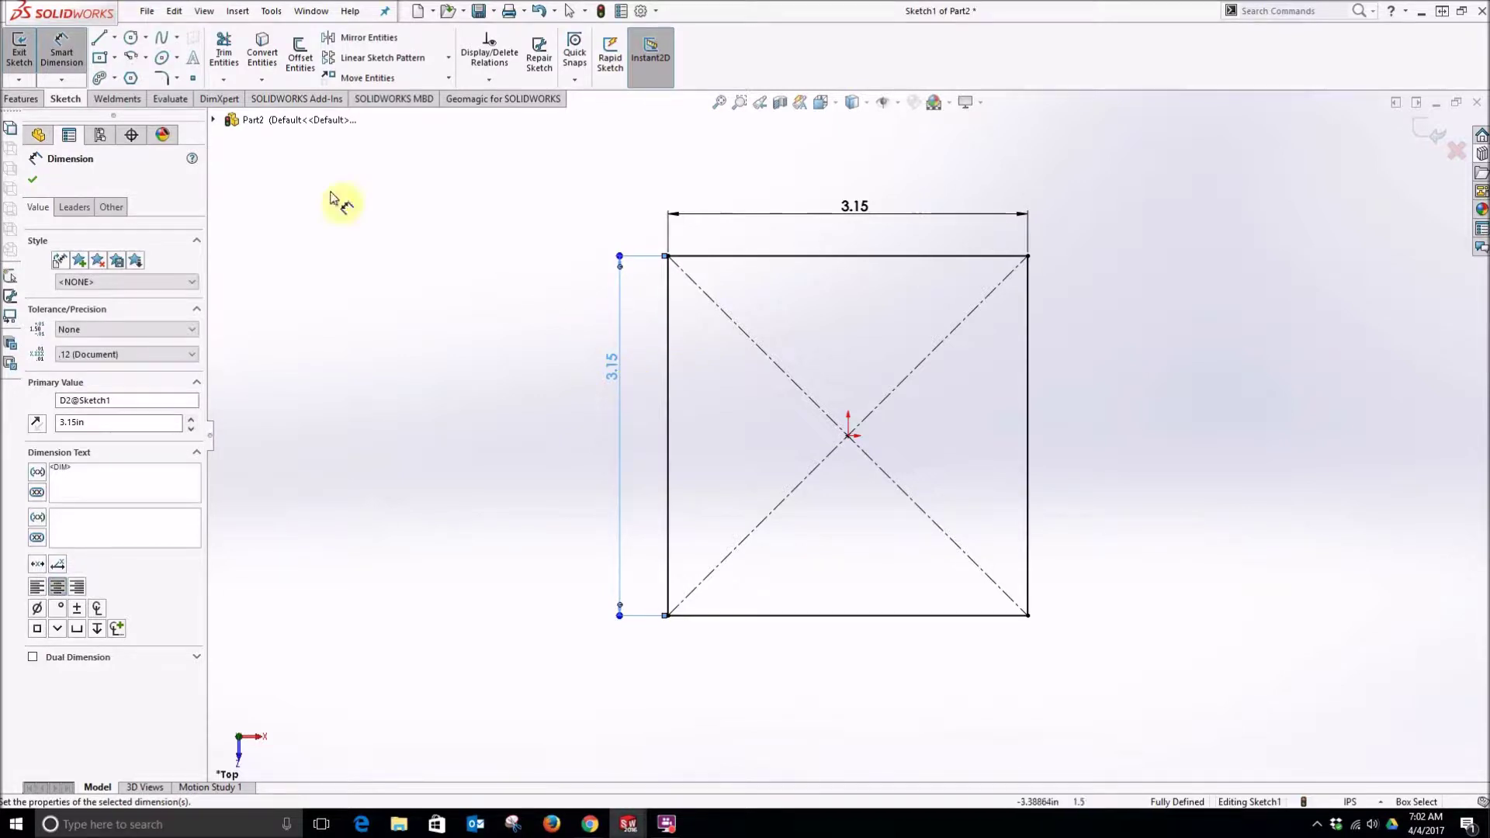
# Round all four corners of the square with 0.75 in sketch fillets.
pyautogui.click(161, 78)
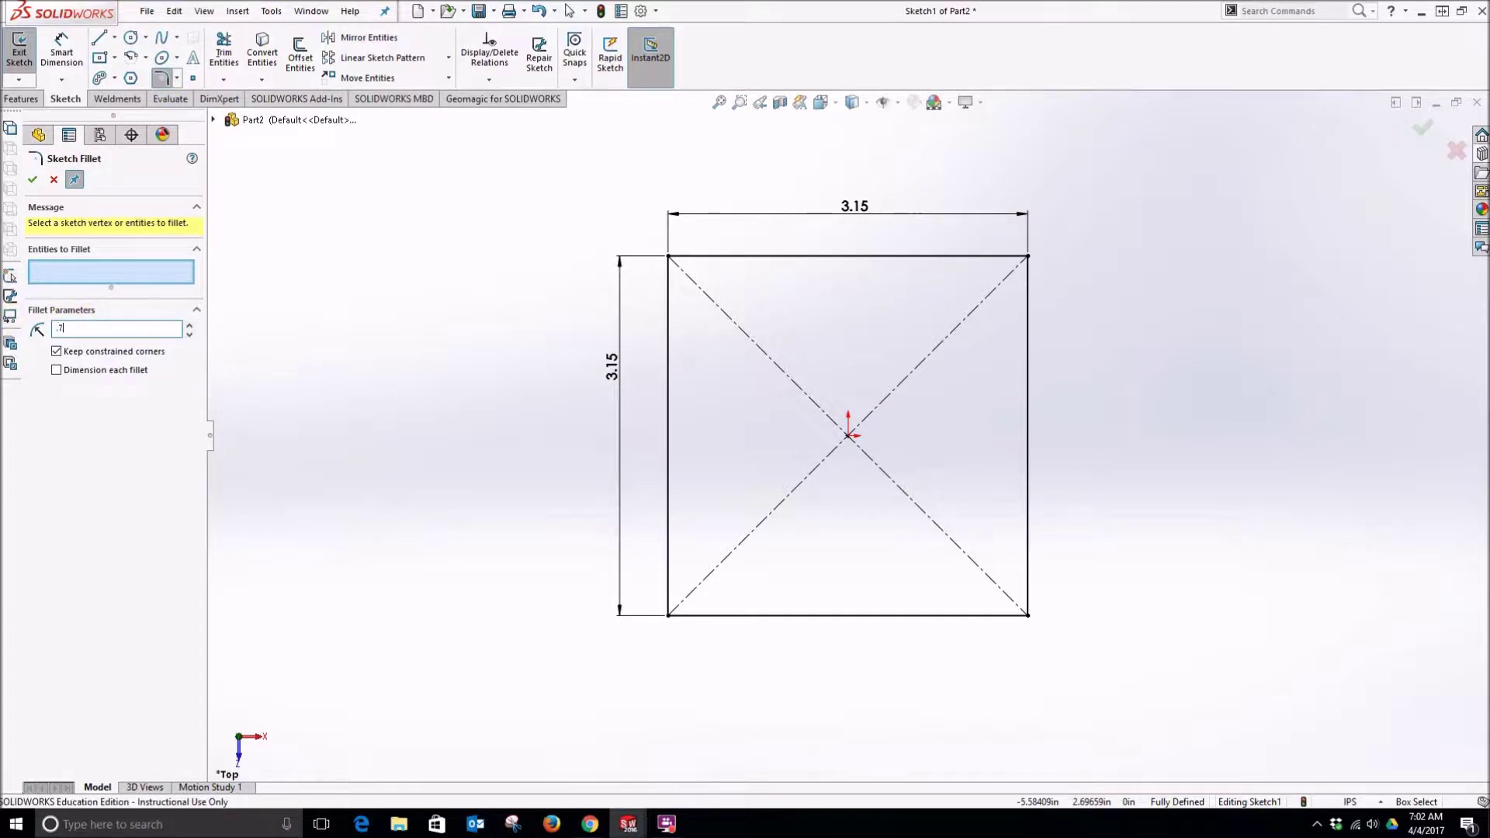
pyautogui.click(671, 257)
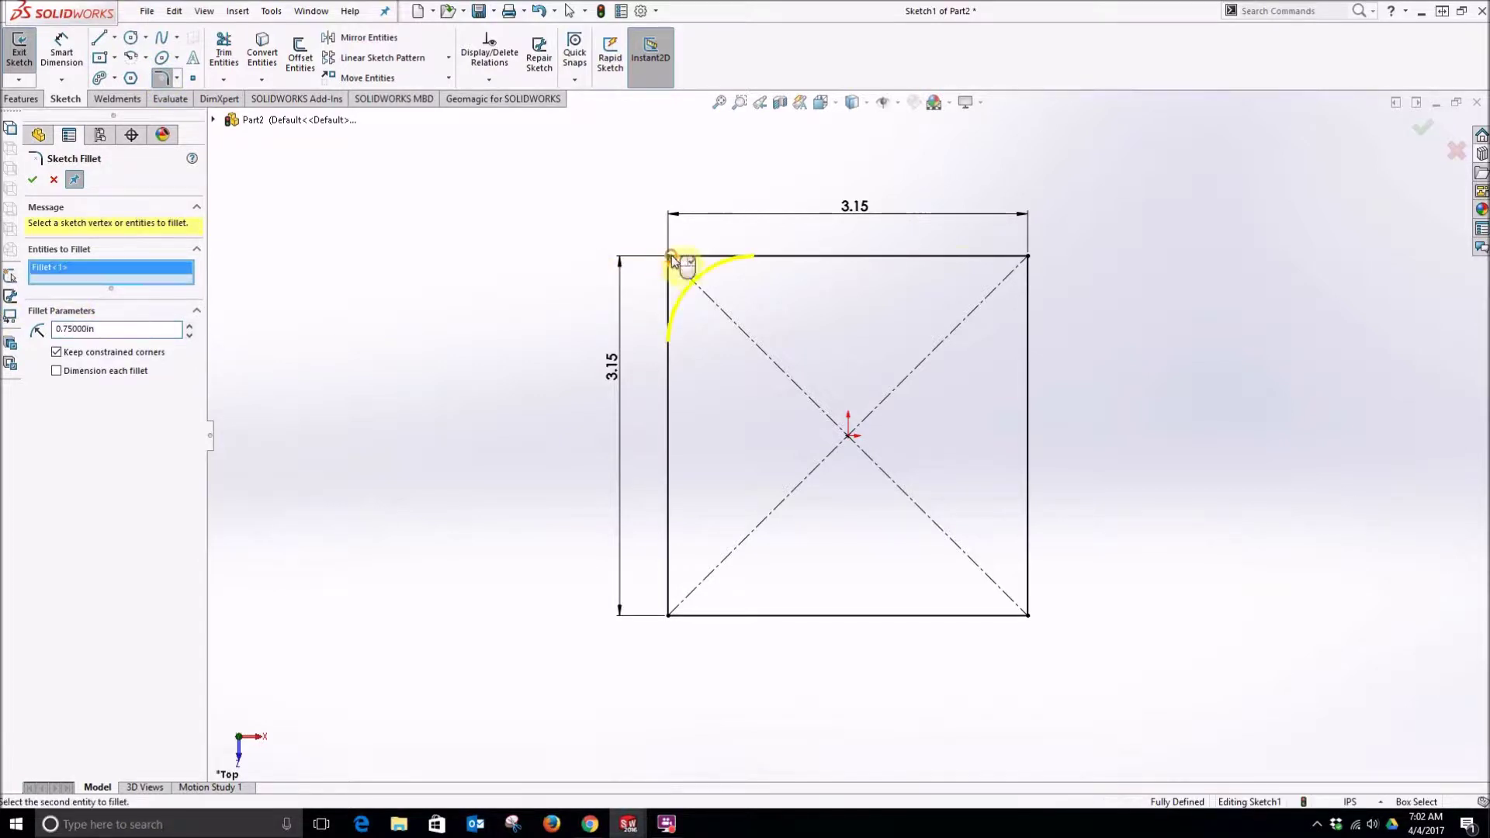
pyautogui.click(1027, 257)
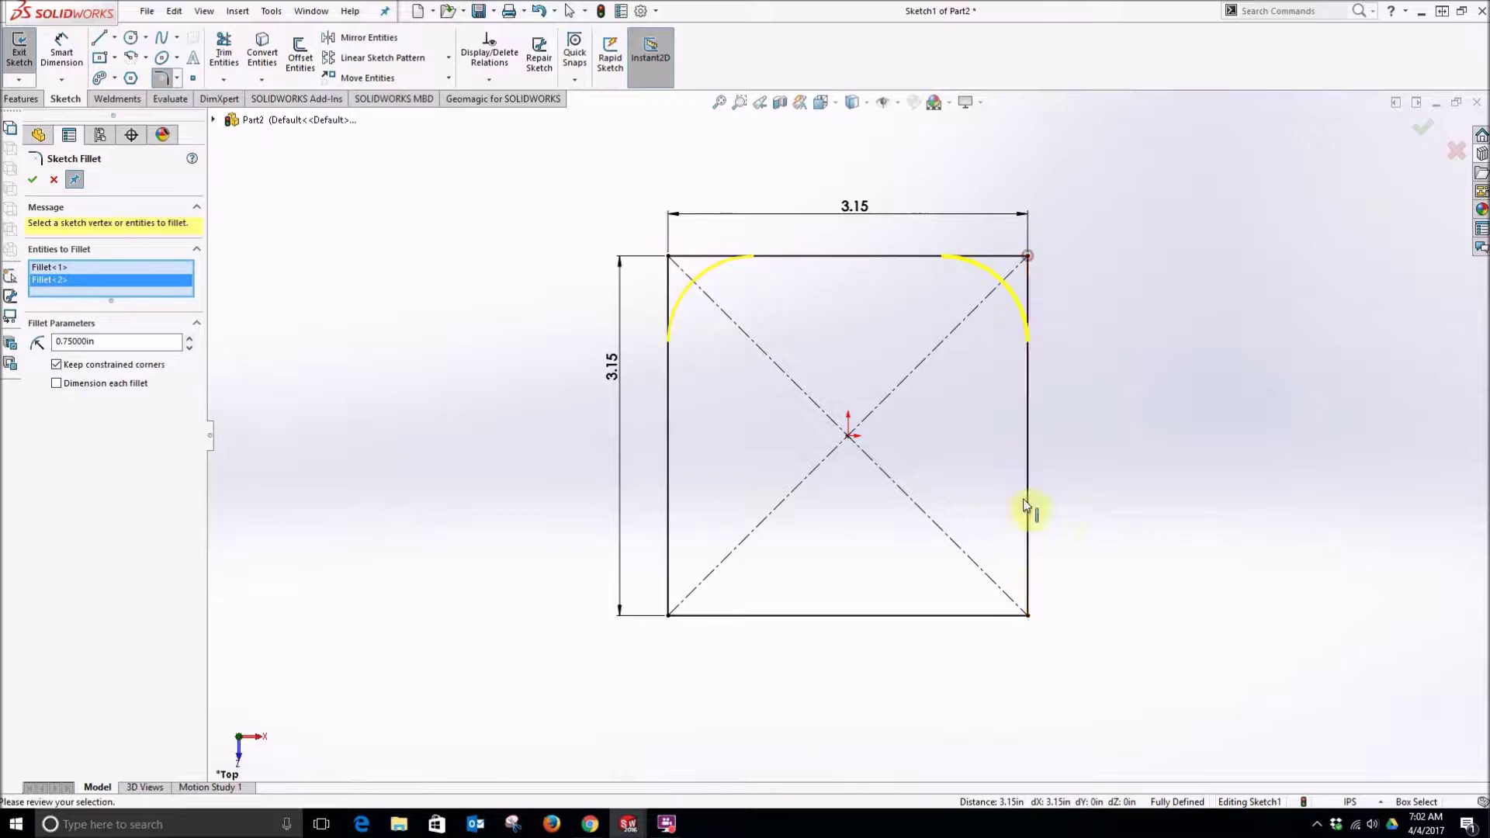
pyautogui.click(1029, 616)
pyautogui.click(669, 616)
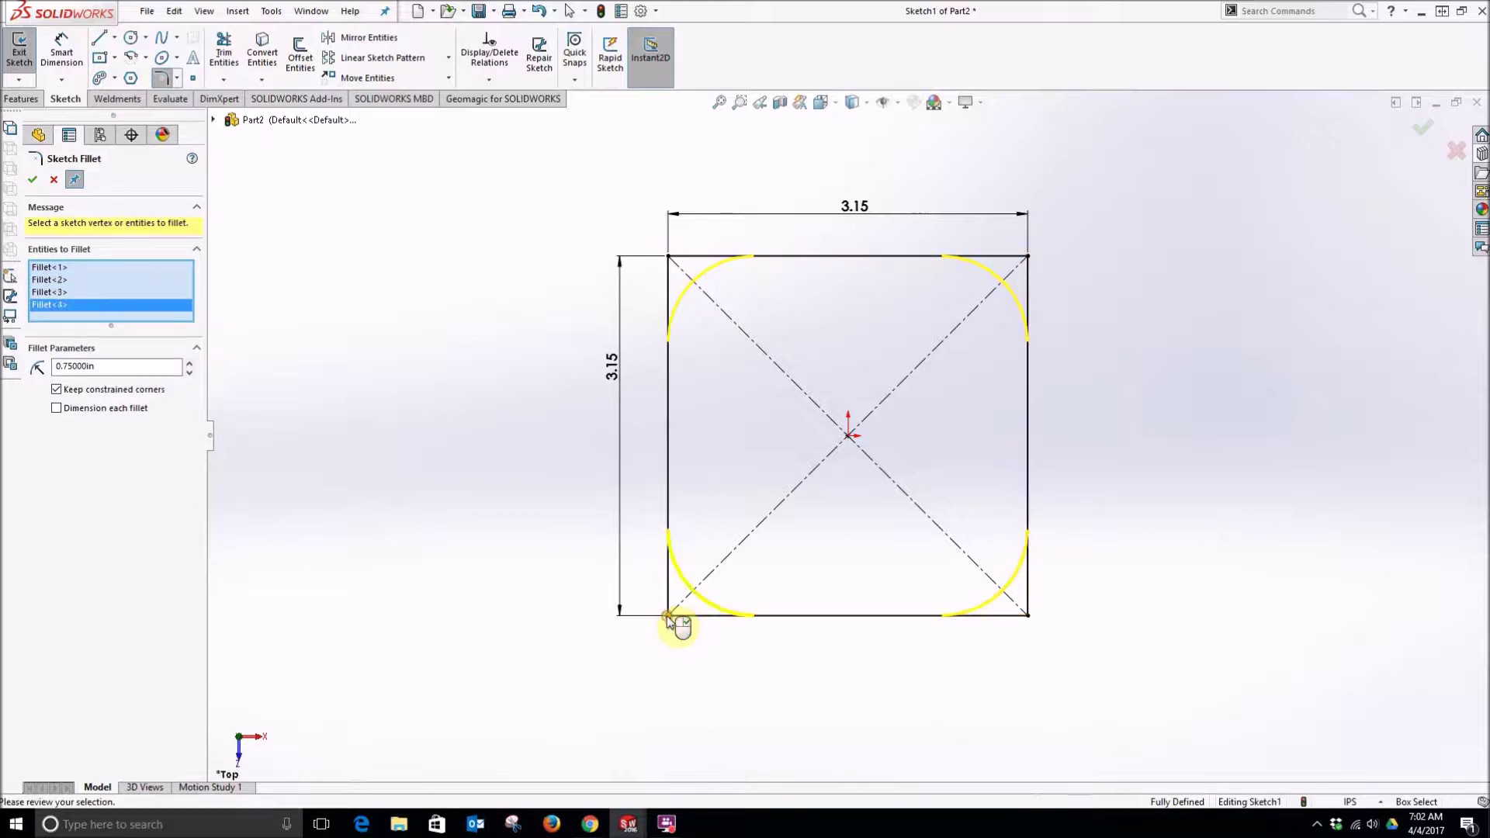
pyautogui.click(34, 180)
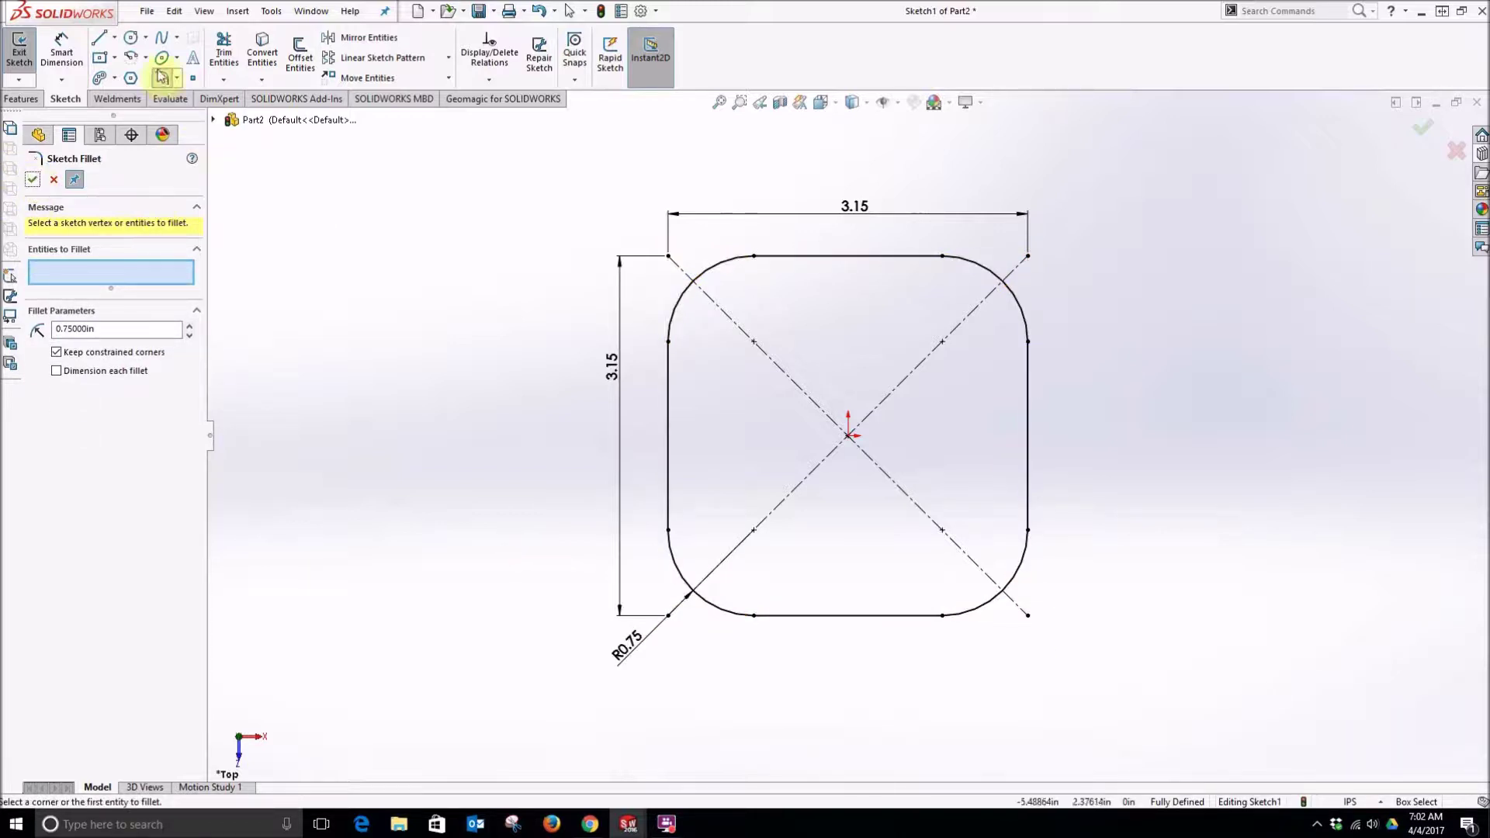
# Draw a circle on the diagonal near the square's upper-left corner and set its diameter to 0.275 in.
pyautogui.click(131, 38)
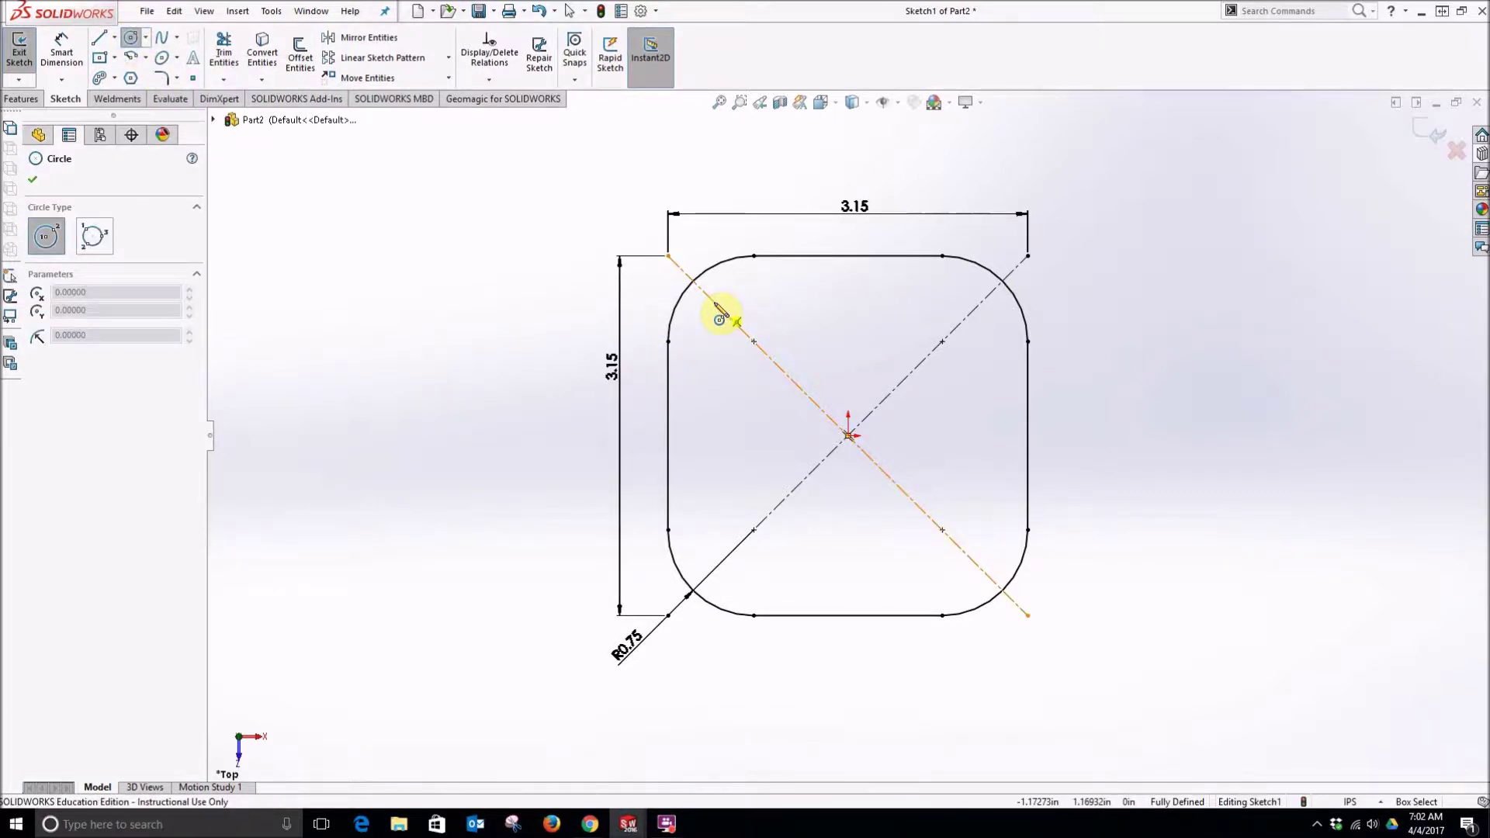
pyautogui.moveTo(716, 304); pyautogui.dragTo(730, 315)
pyautogui.click(61, 53)
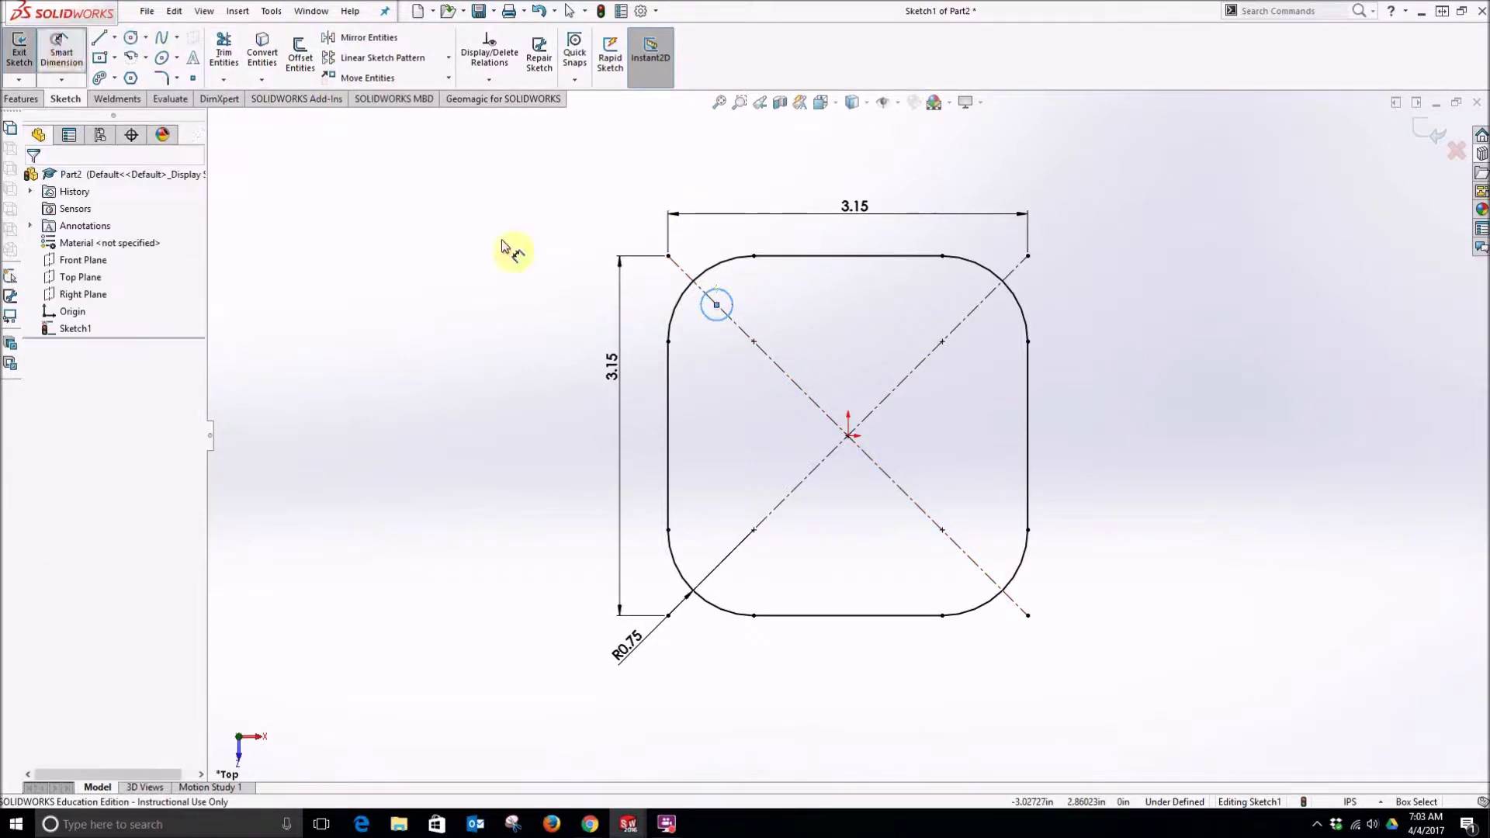
pyautogui.click(724, 299)
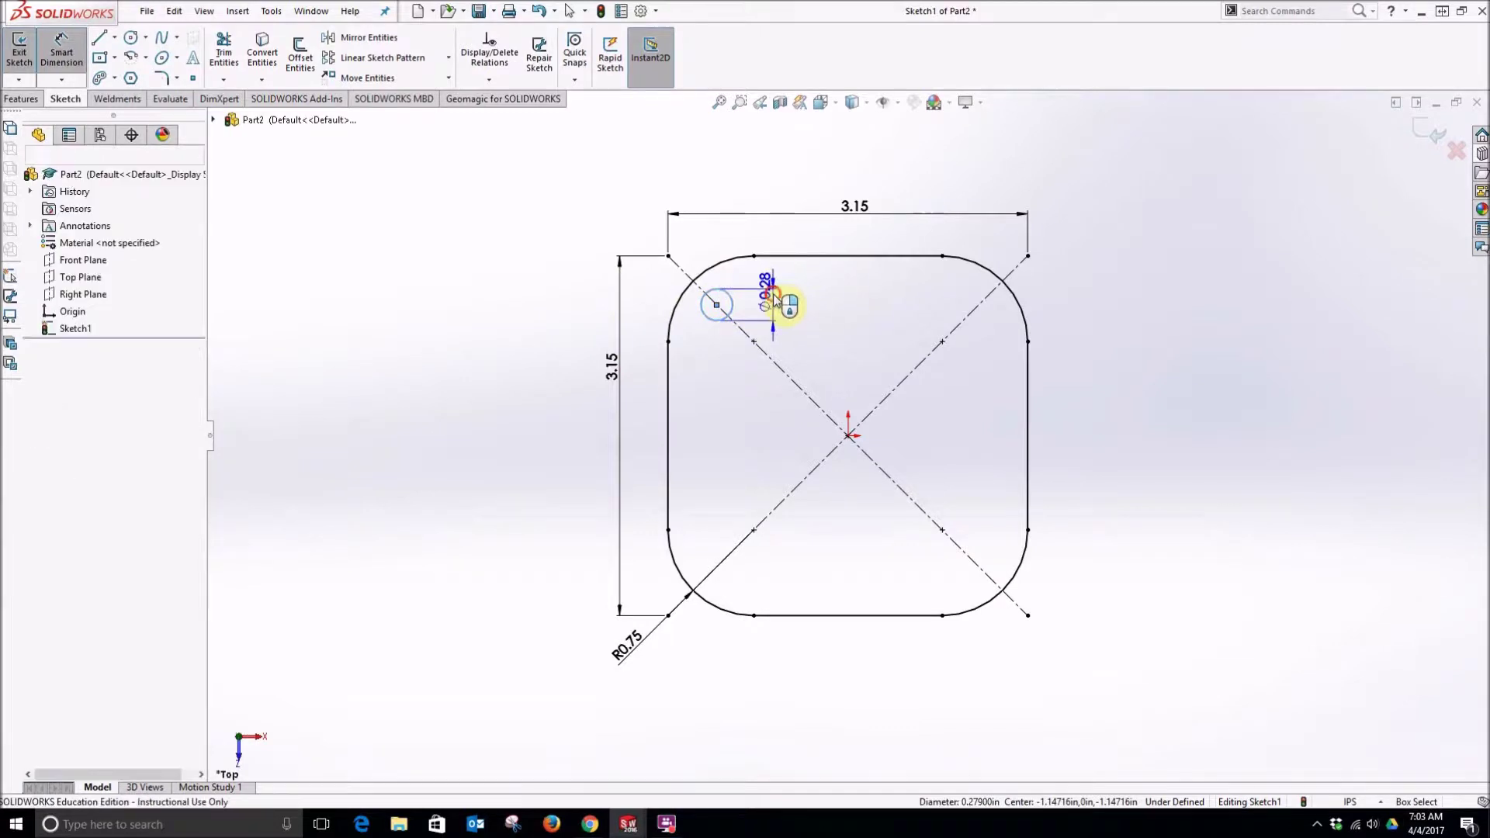
pyautogui.click(776, 301)
pyautogui.write('.275')
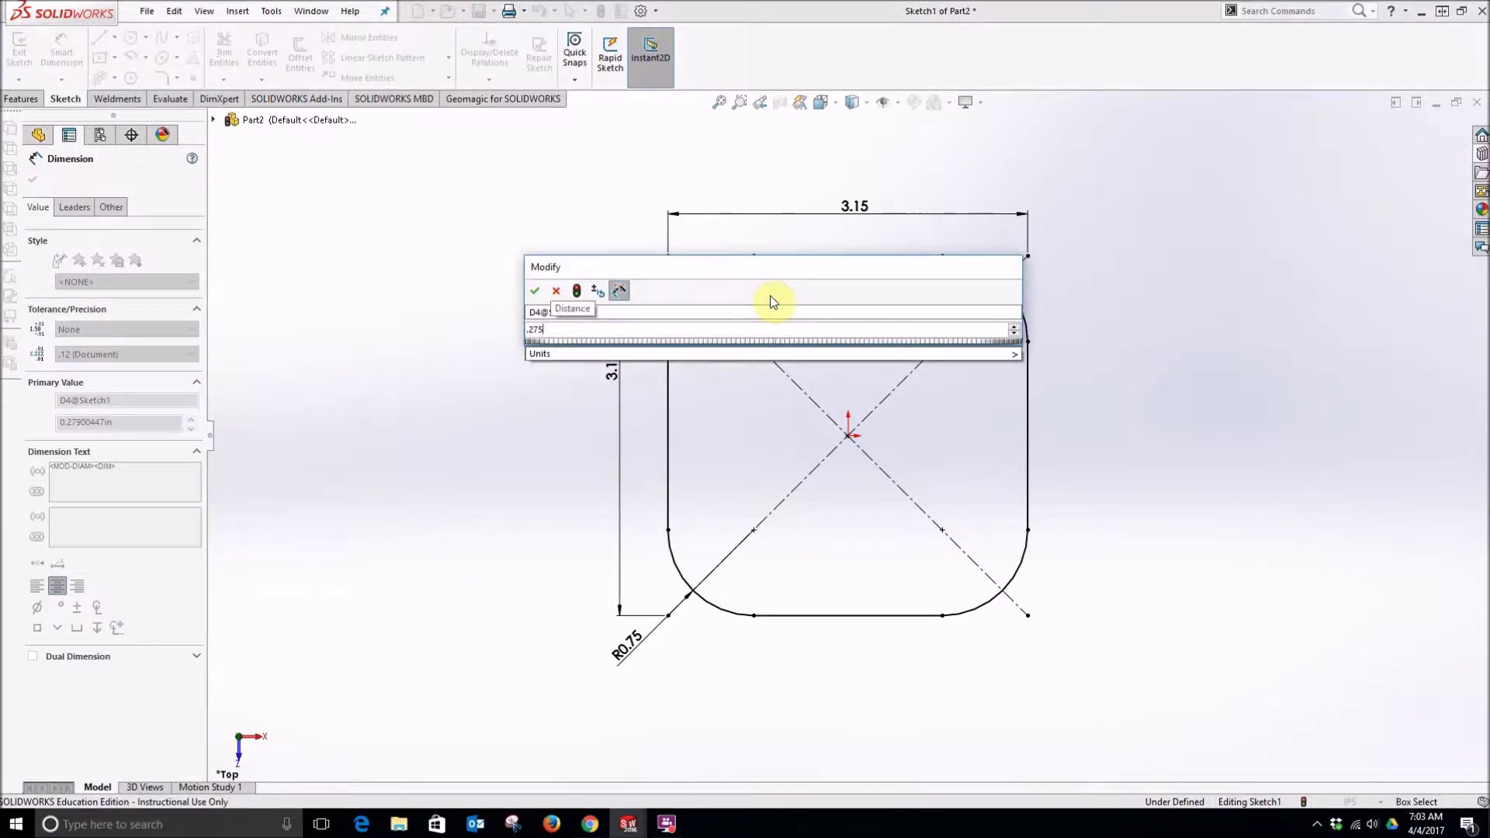
pyautogui.press('Return')
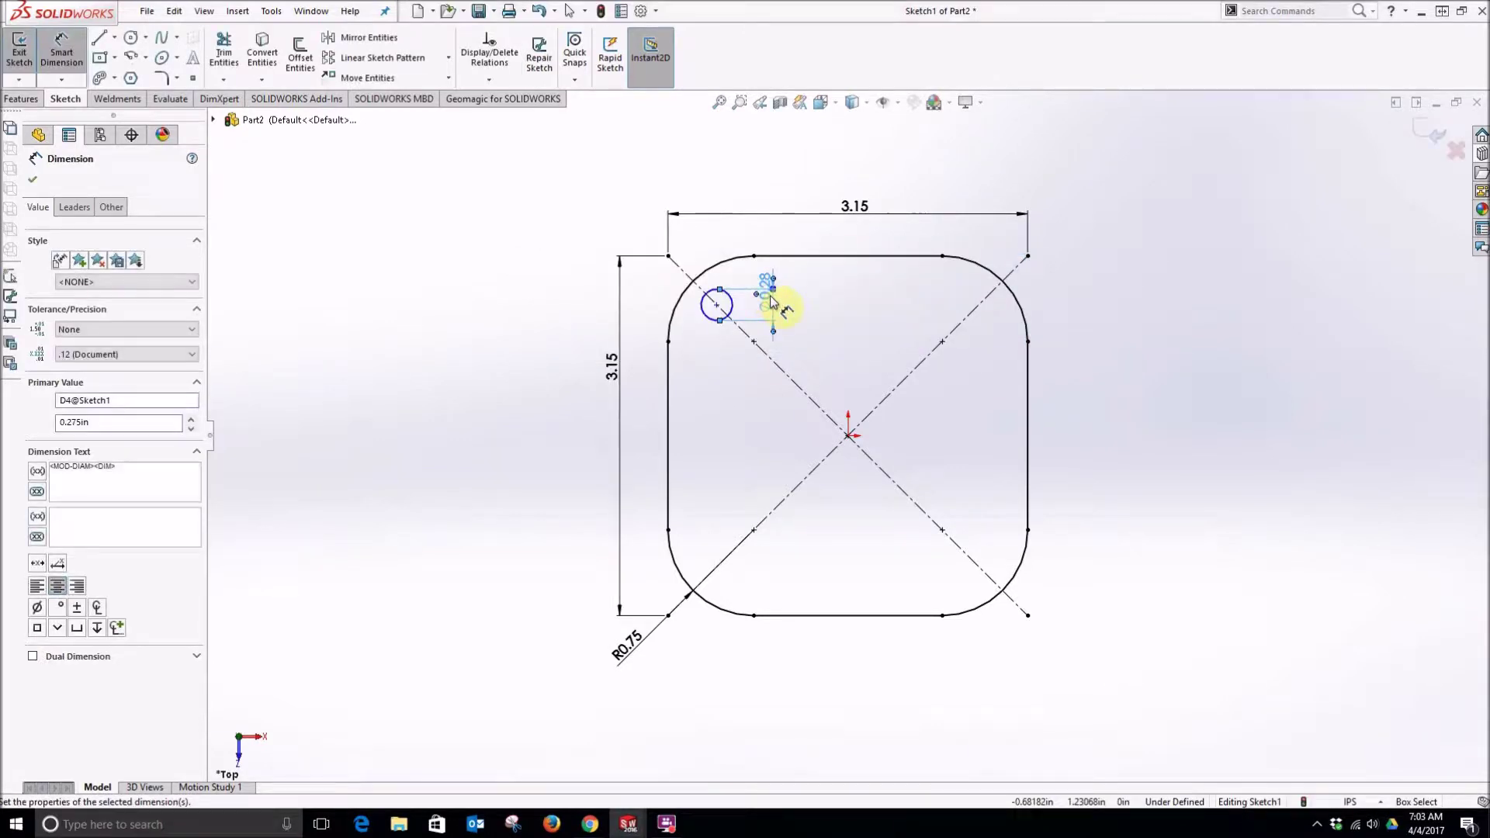
# Draw three more small circles centered on the diagonals near the upper-right, lower-right and lower-left corners.
pyautogui.click(131, 37)
pyautogui.click(979, 305)
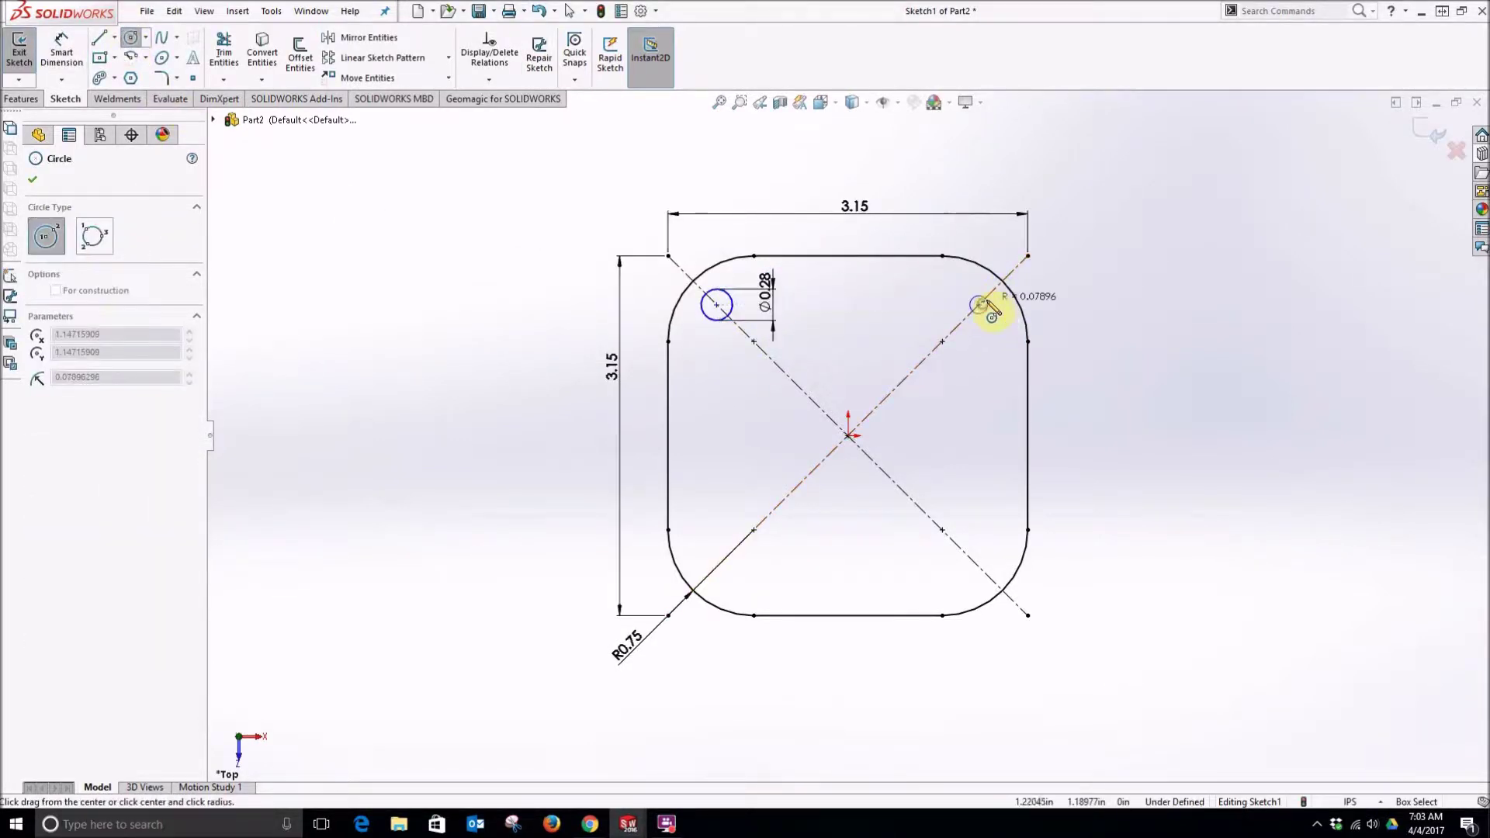
pyautogui.click(992, 307)
pyautogui.click(979, 567)
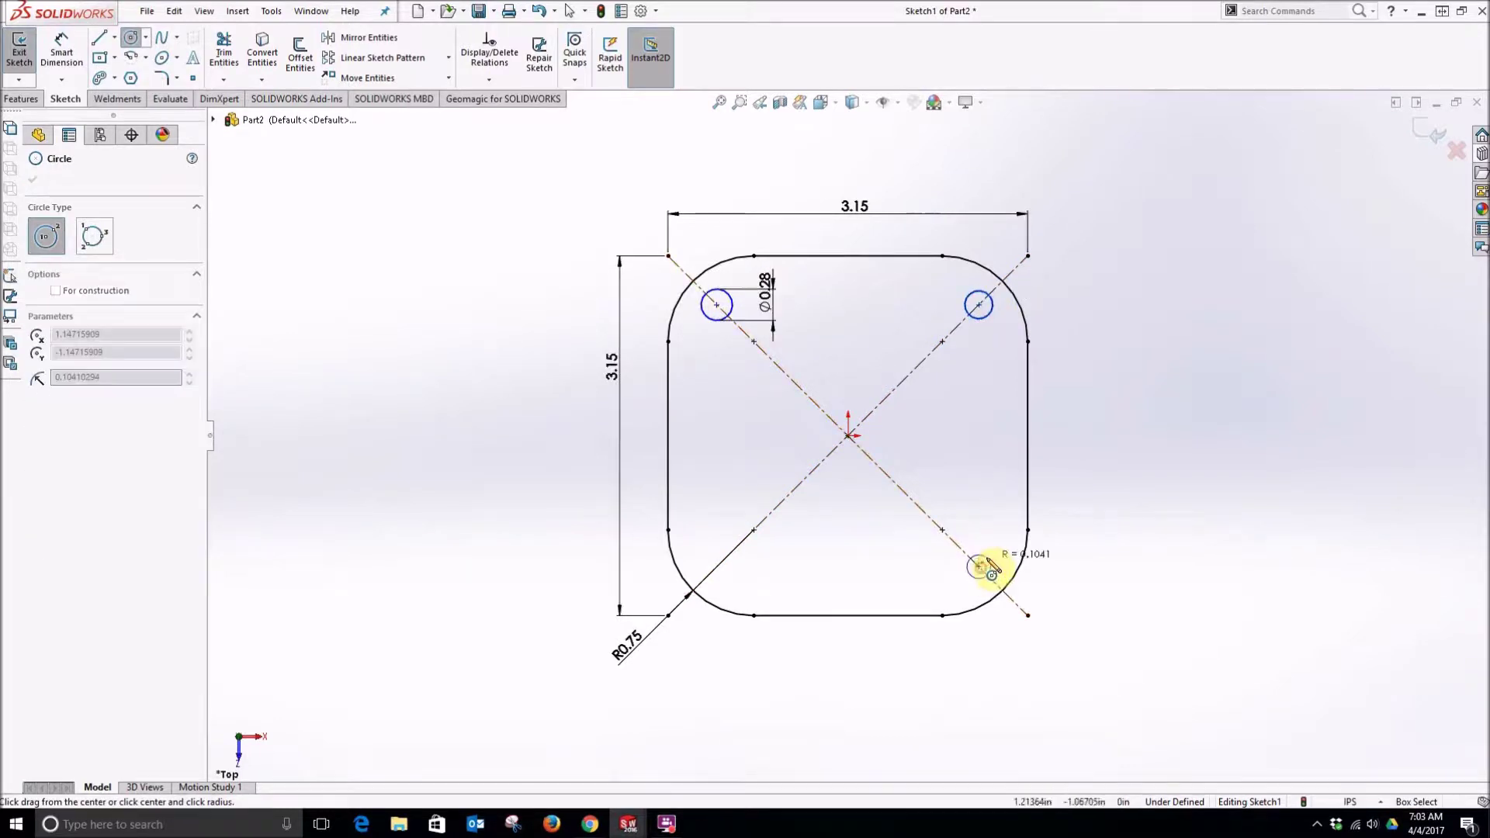
pyautogui.click(990, 567)
pyautogui.click(712, 570)
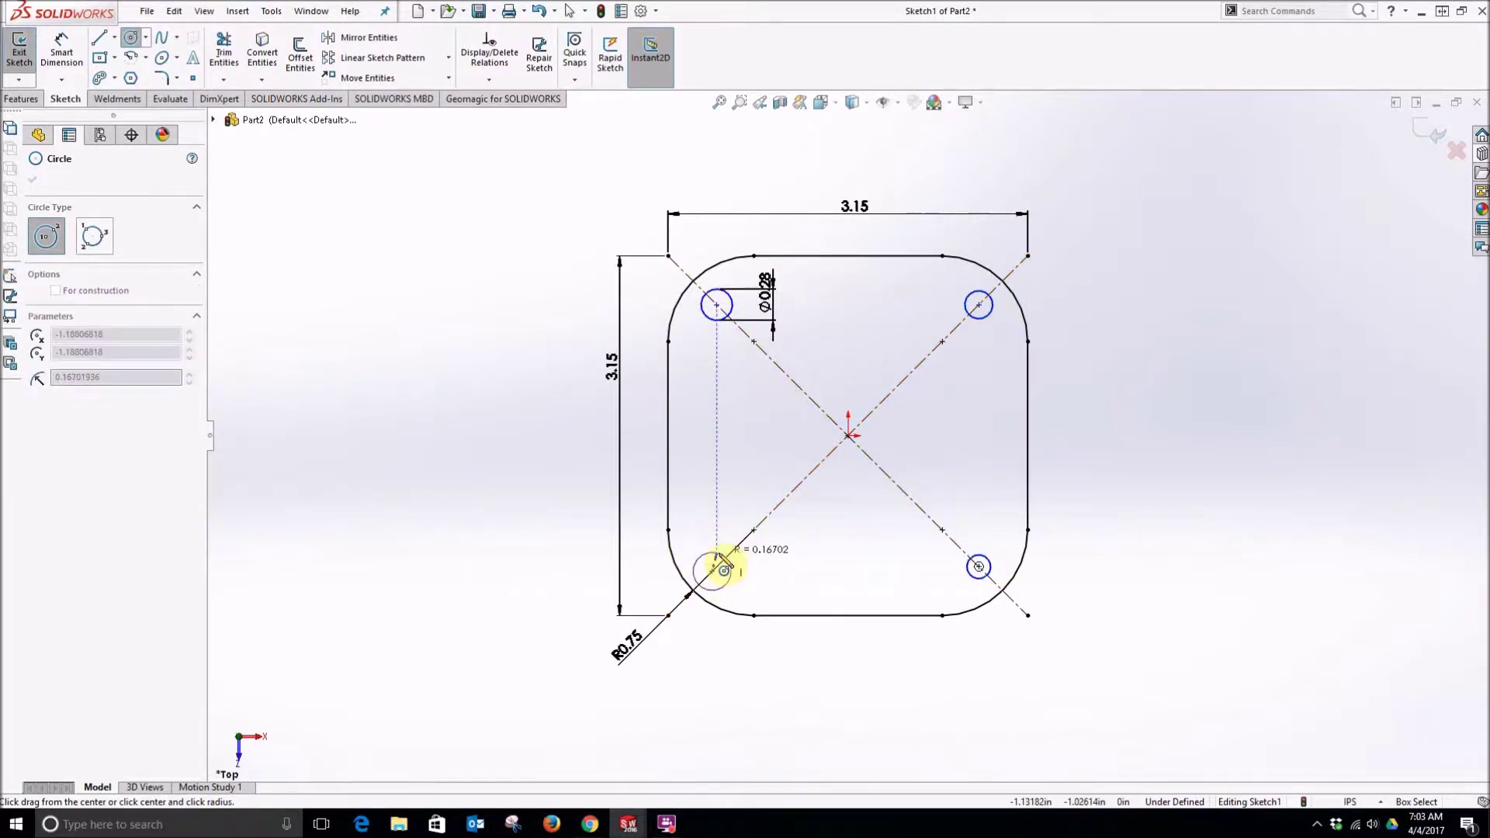
pyautogui.click(727, 571)
pyautogui.press('Escape')
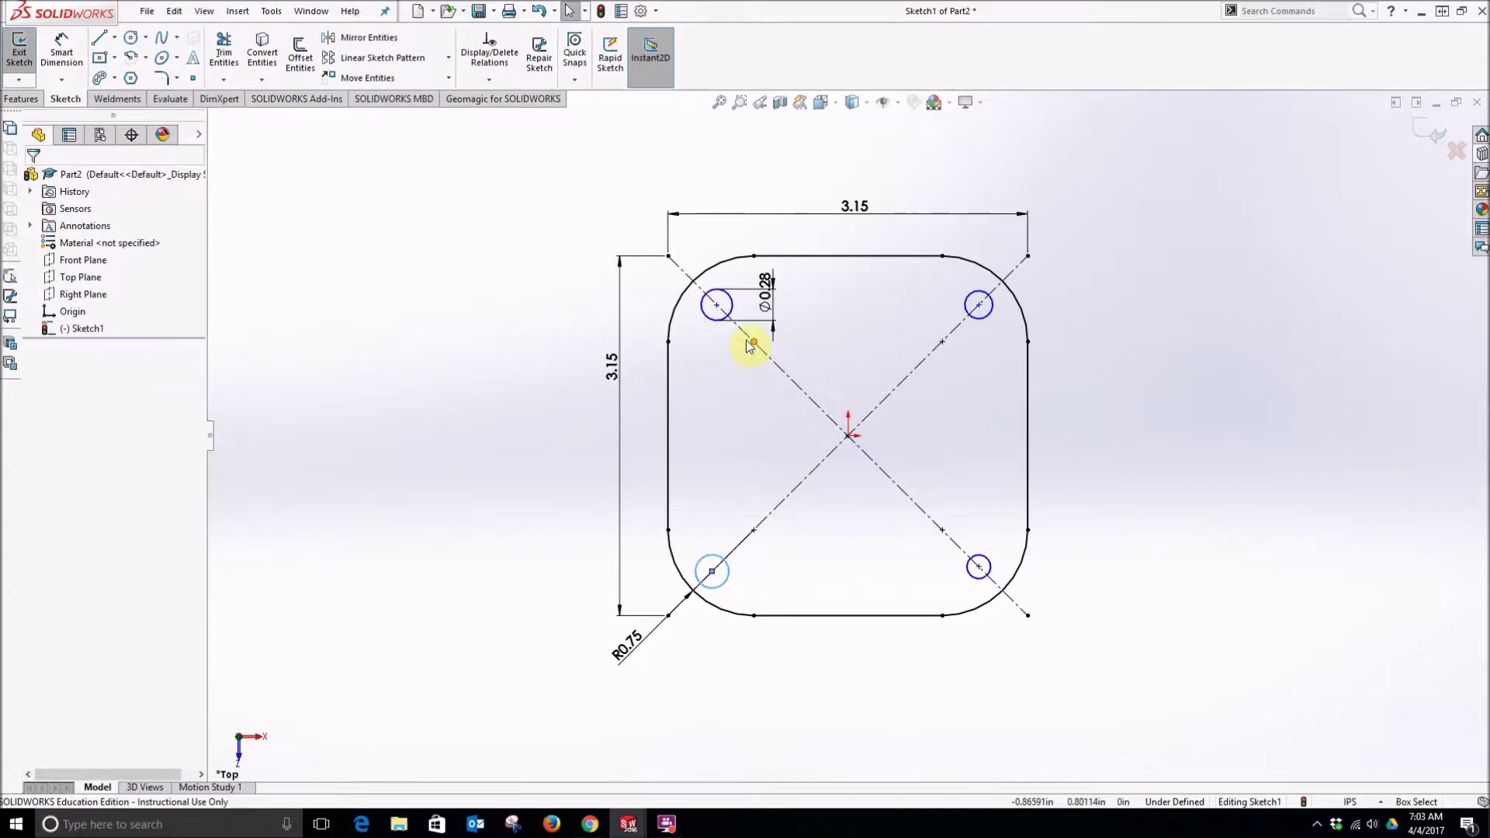
# Add a horizontal relation between the center points of the two upper circles.
pyautogui.click(717, 306)
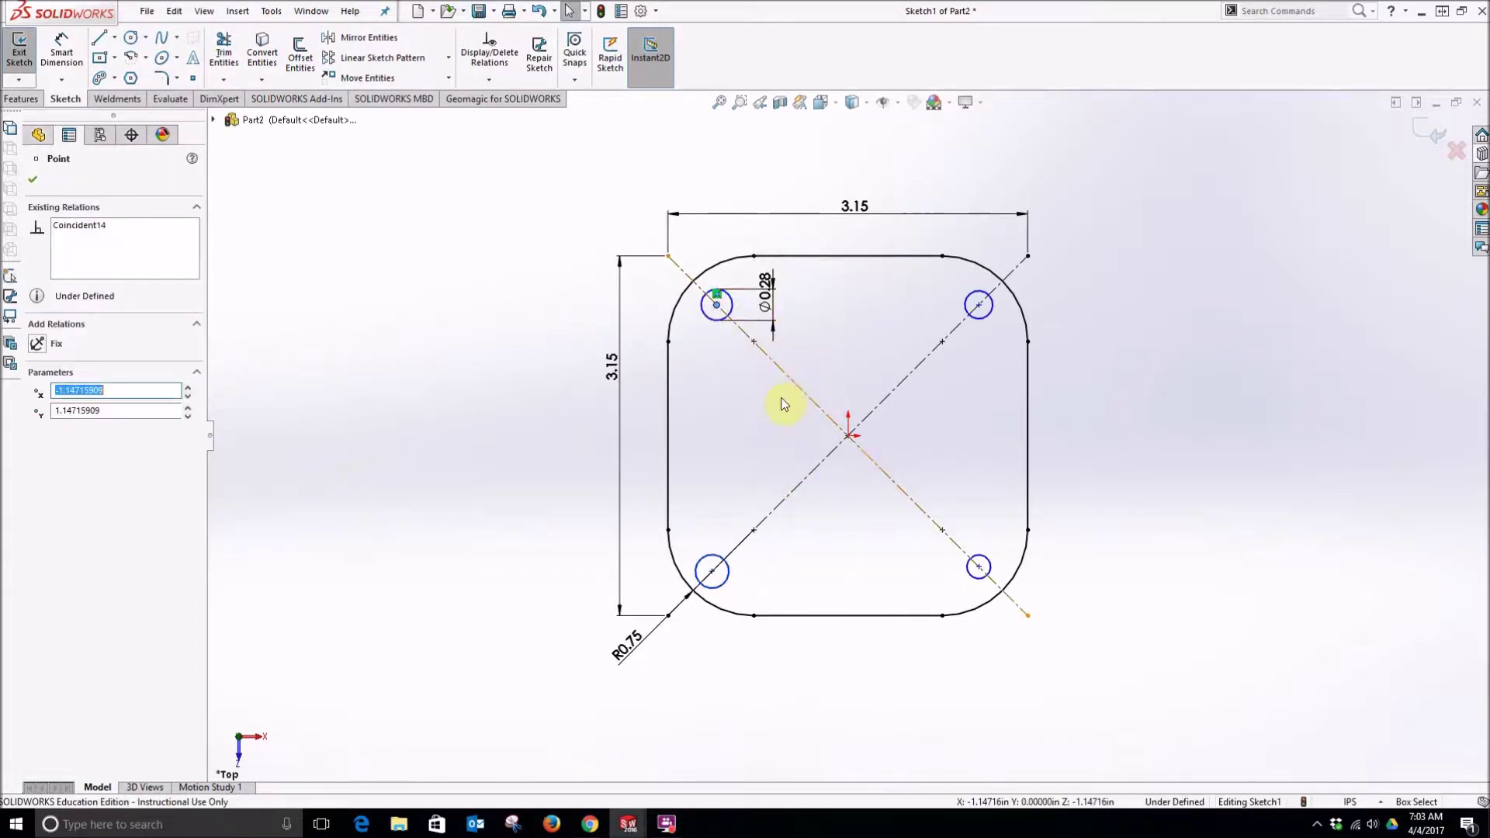
pyautogui.keyDown('ctrl'); pyautogui.click(979, 307); pyautogui.keyUp('ctrl')
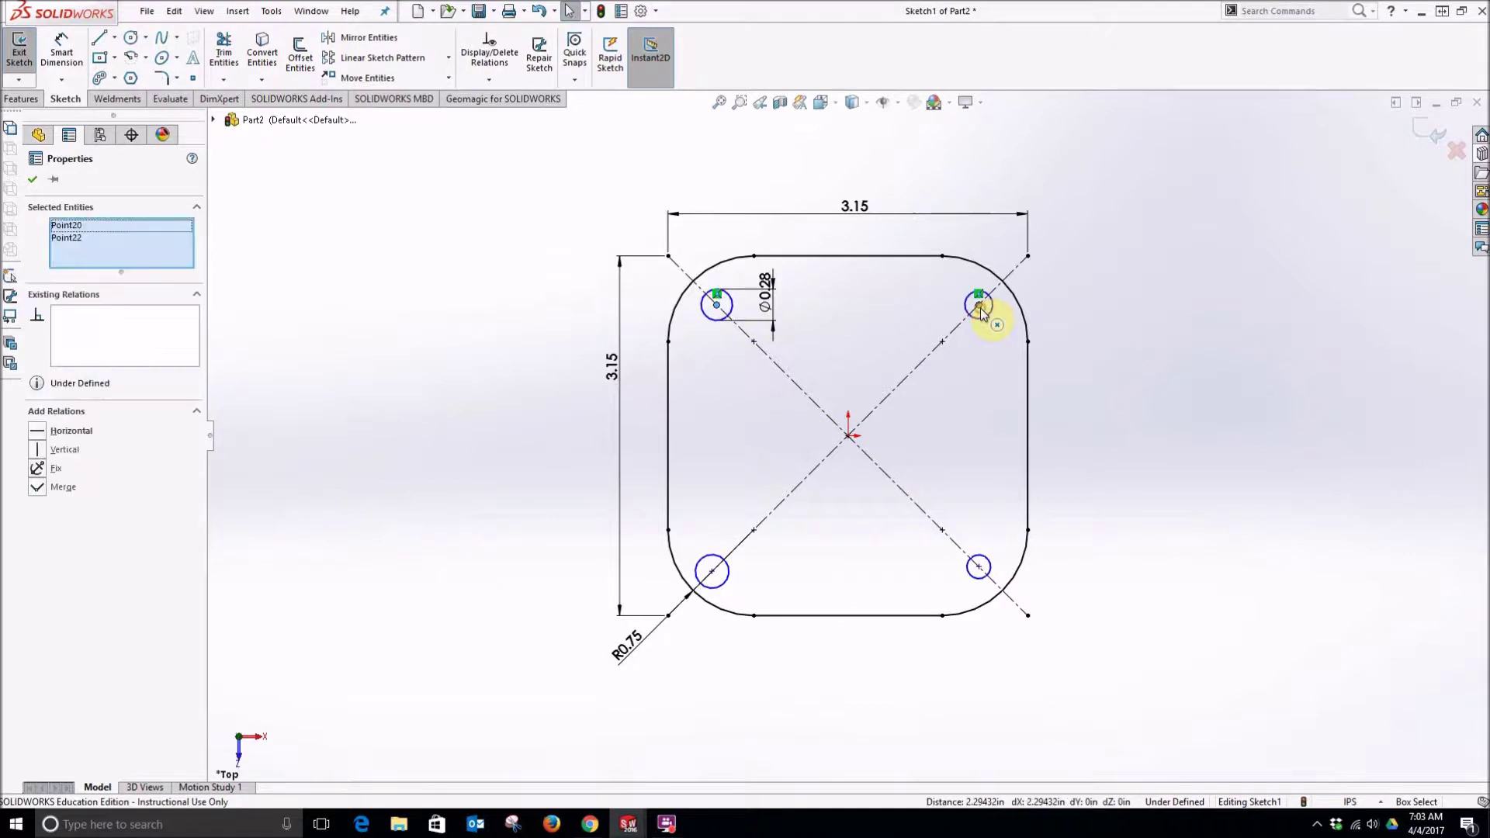
pyautogui.click(38, 431)
pyautogui.click(613, 442)
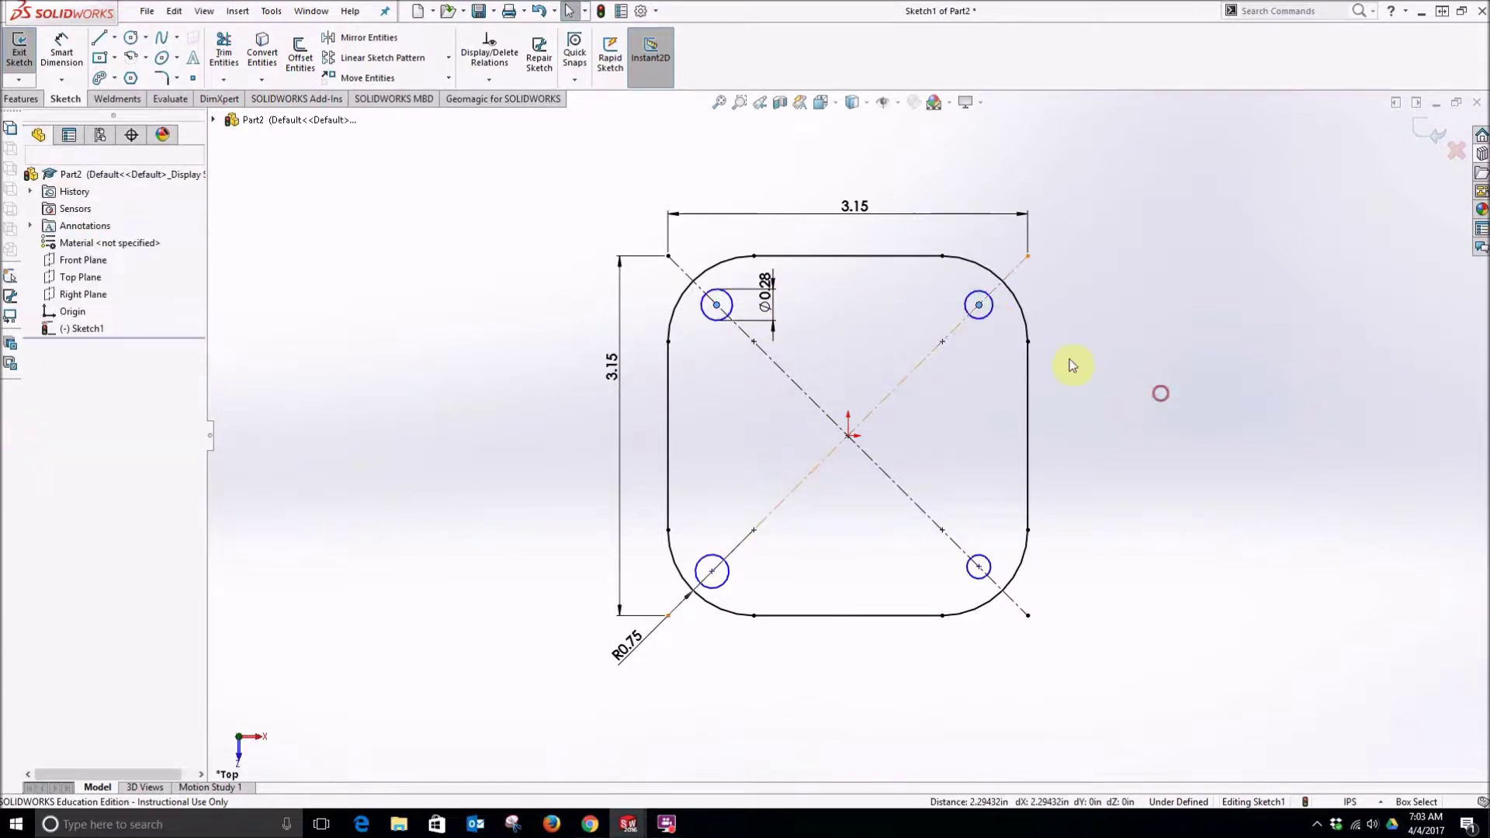
# Add a vertical relation between the center points of the upper-right and lower-right circles.
pyautogui.click(979, 308)
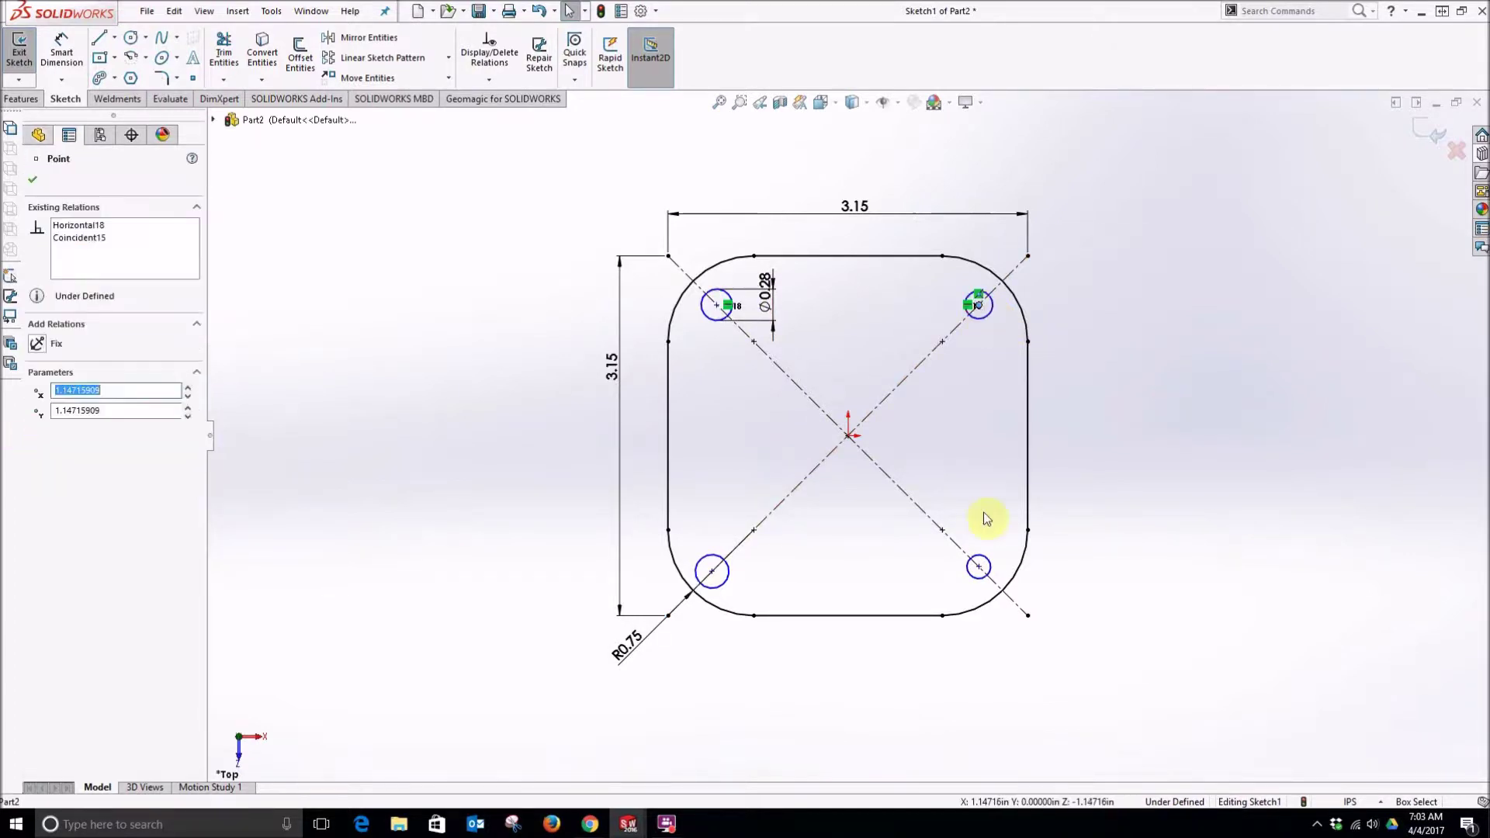
pyautogui.keyDown('ctrl'); pyautogui.click(978, 568); pyautogui.keyUp('ctrl')
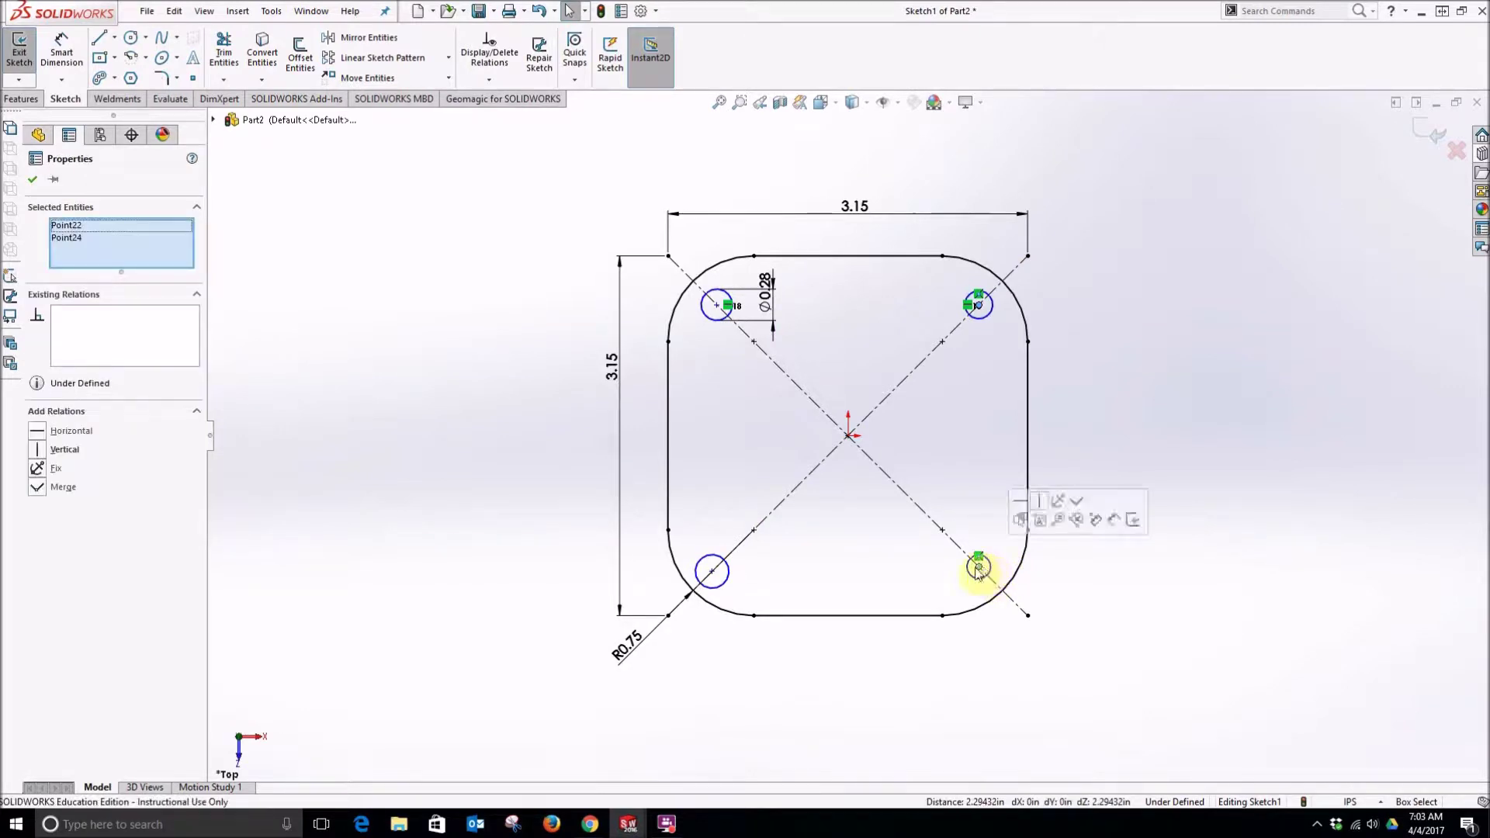
pyautogui.click(36, 450)
pyautogui.click(366, 493)
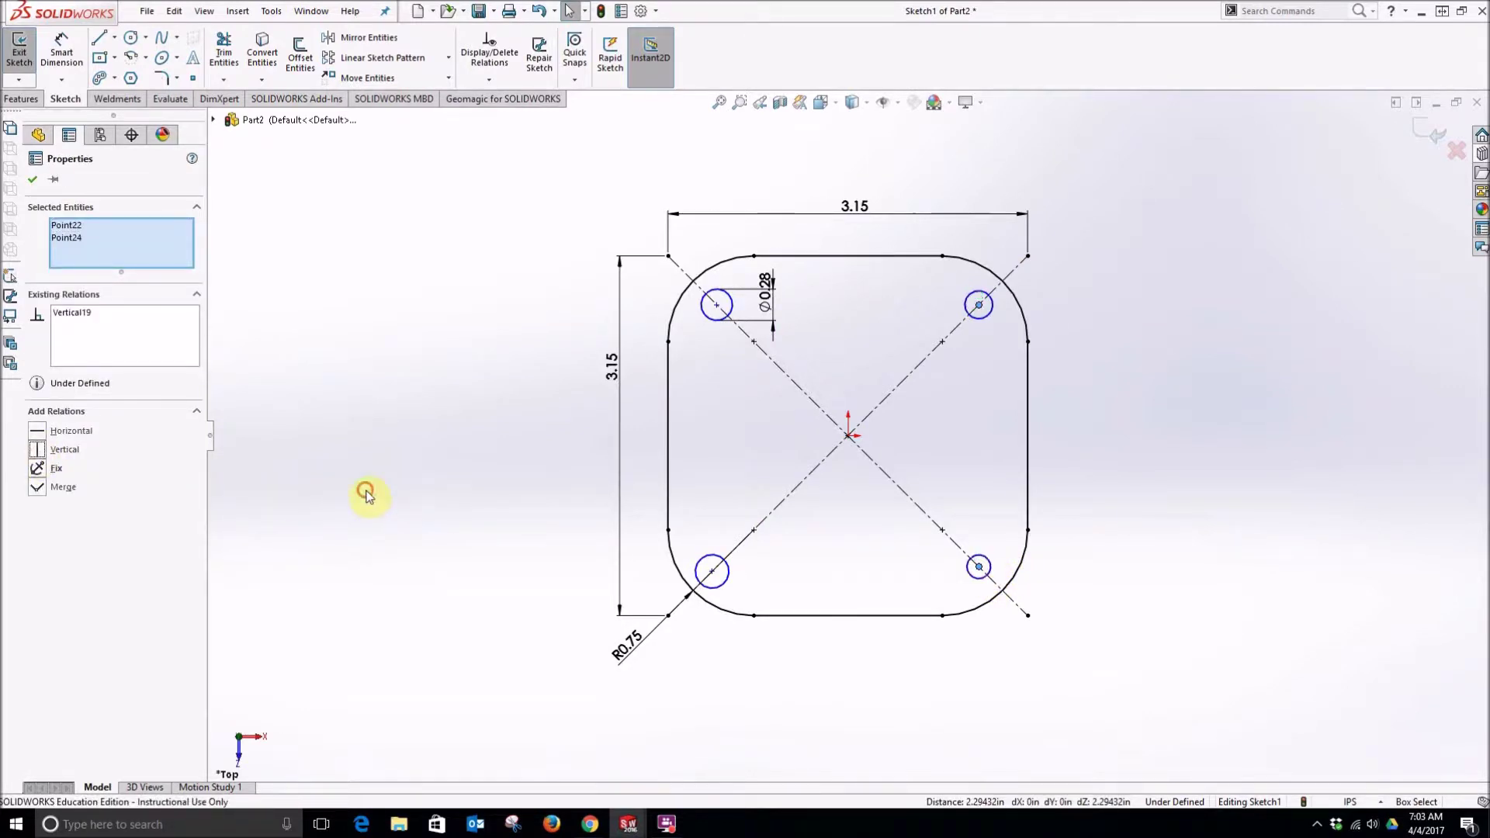
# Add a vertical relation between the center points of the upper-left and lower-left circles.
pyautogui.click(715, 307)
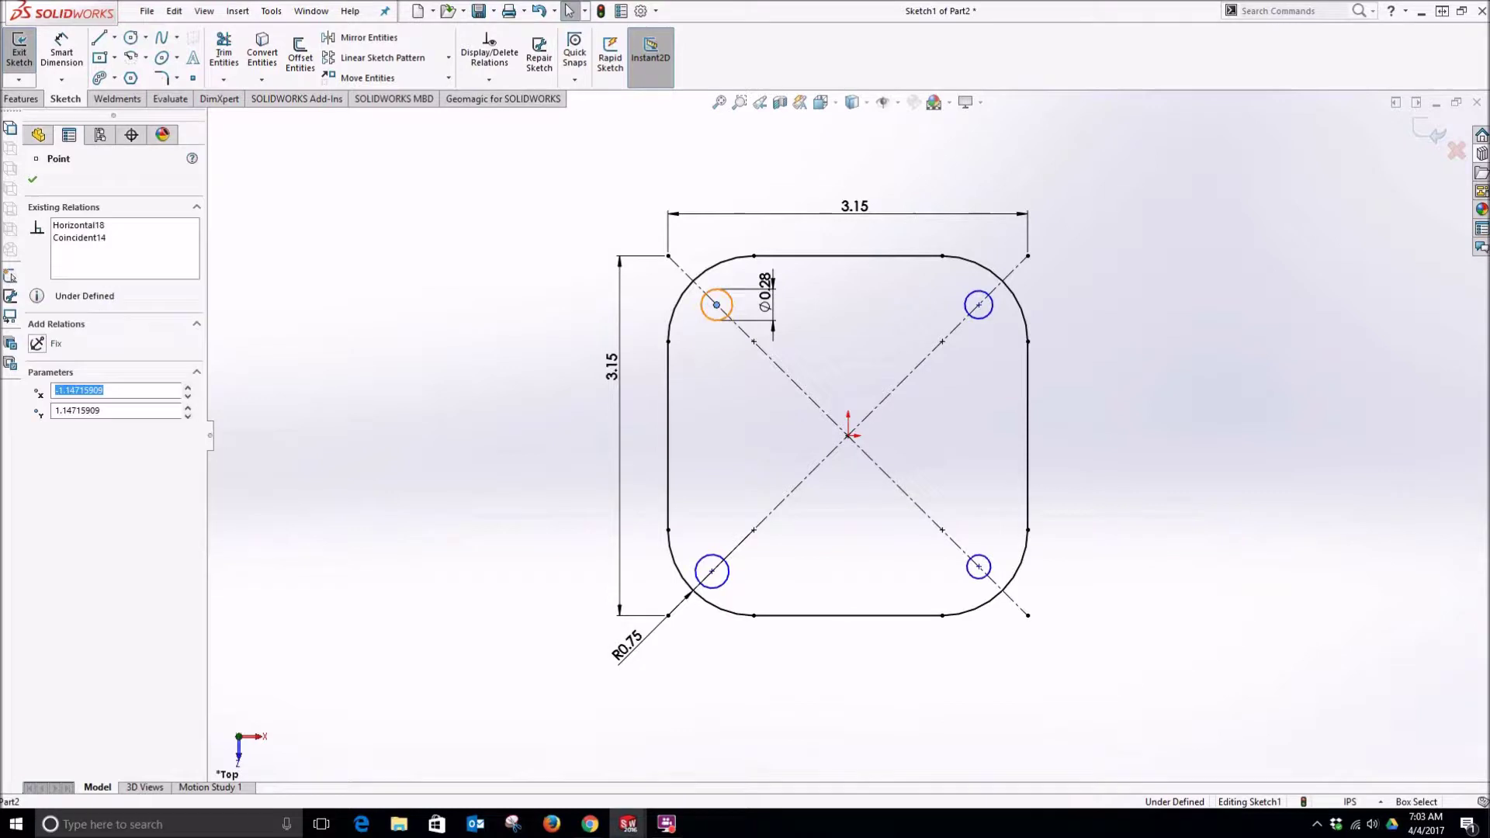
pyautogui.keyDown('ctrl'); pyautogui.click(712, 573); pyautogui.keyUp('ctrl')
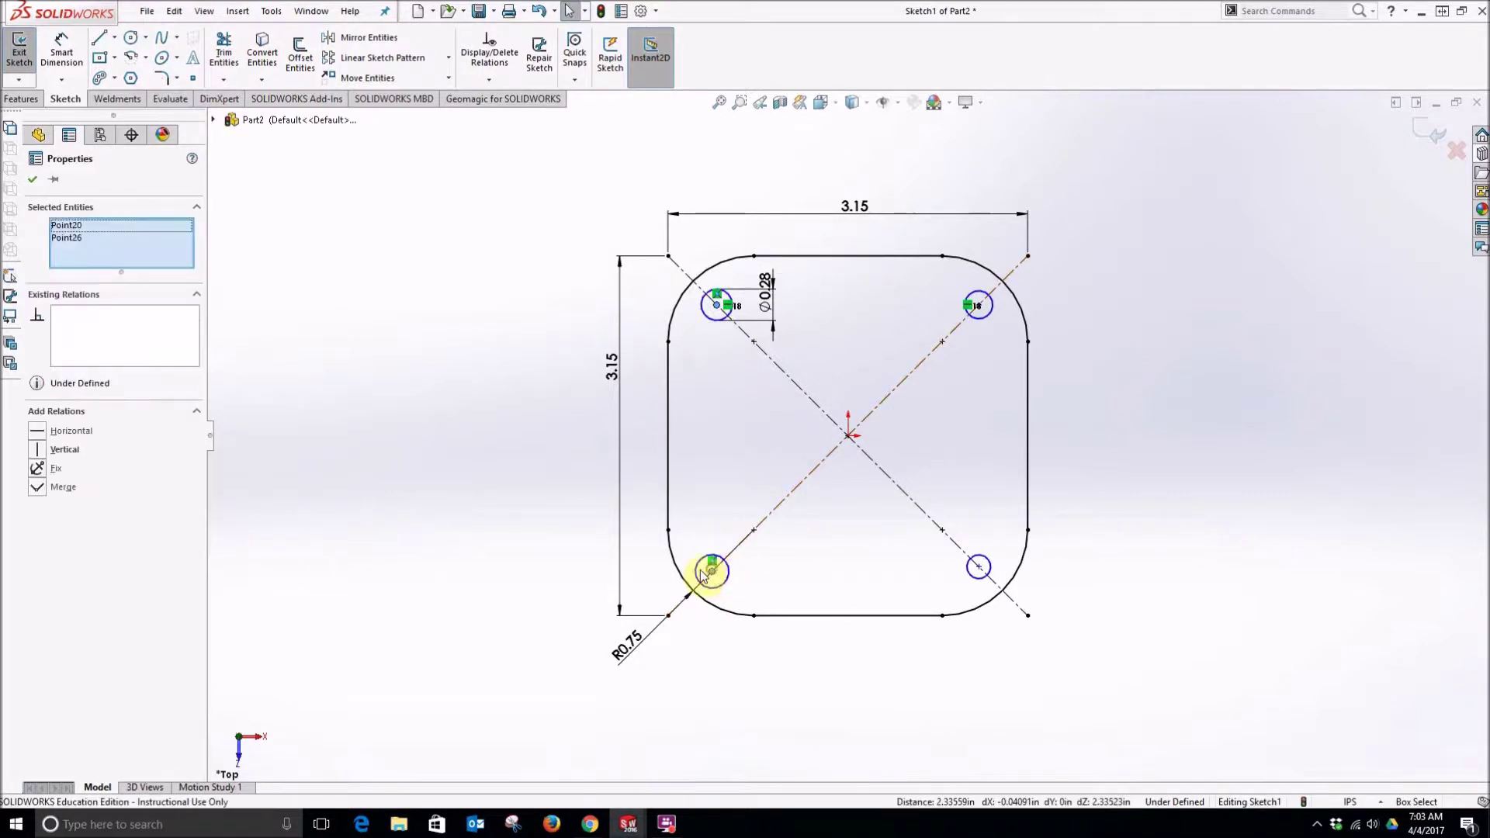
pyautogui.click(40, 451)
pyautogui.click(350, 459)
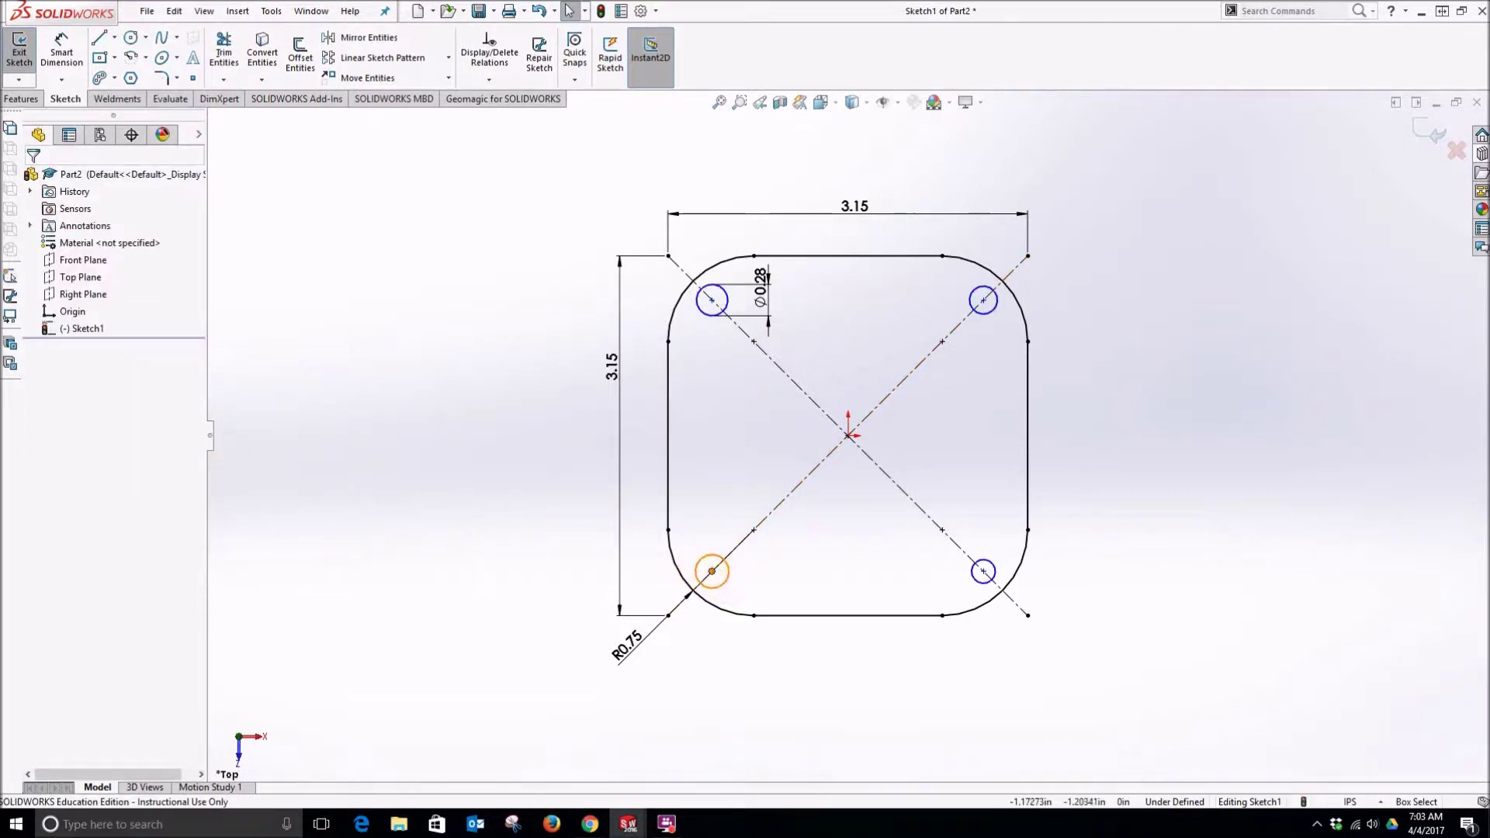
# Add a horizontal relation between the center points of the two lower circles.
pyautogui.click(711, 571)
pyautogui.keyDown('ctrl'); pyautogui.click(985, 574); pyautogui.keyUp('ctrl')
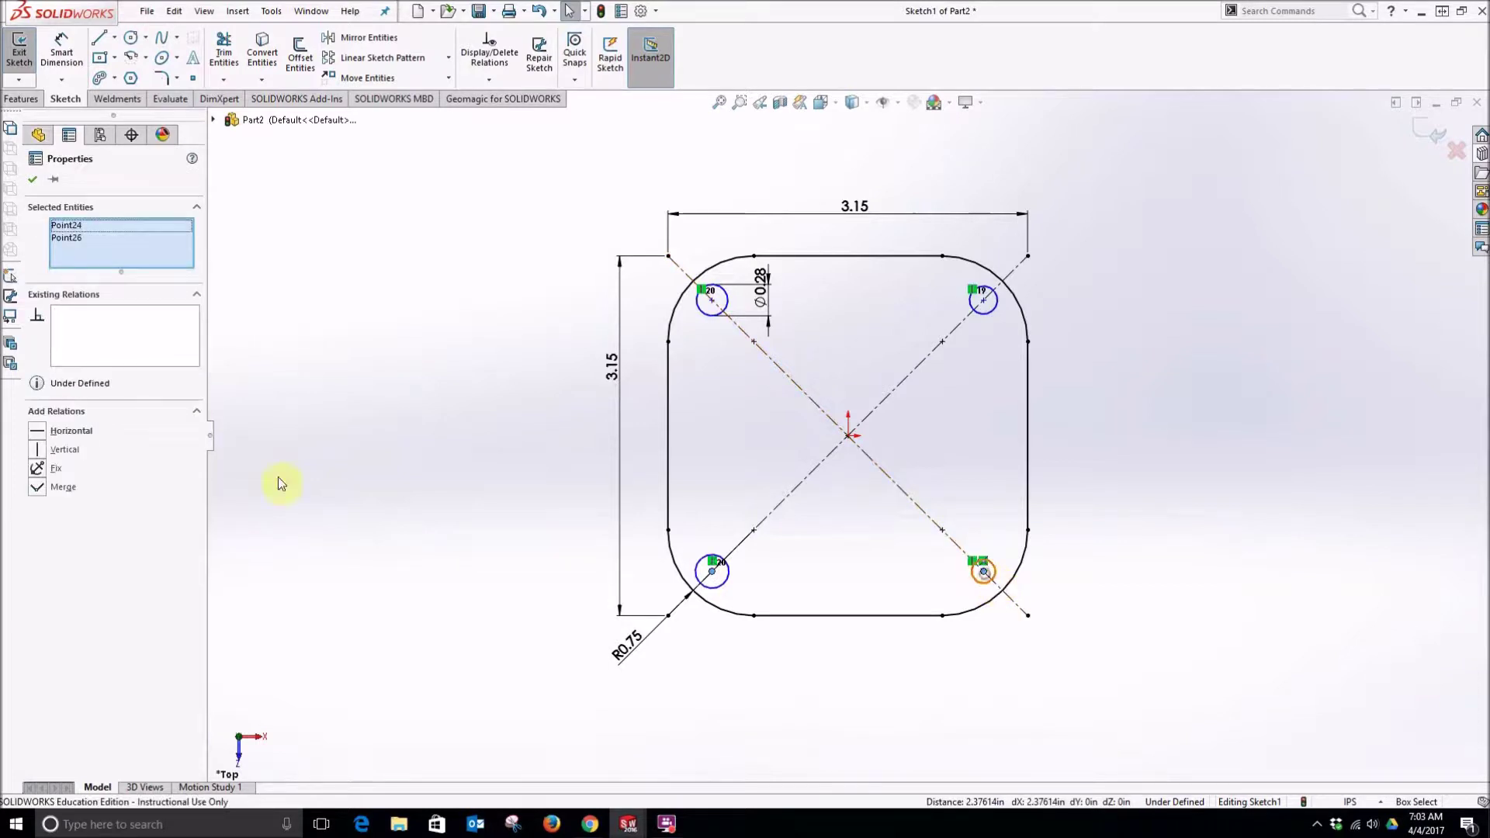
pyautogui.click(39, 447)
pyautogui.click(433, 410)
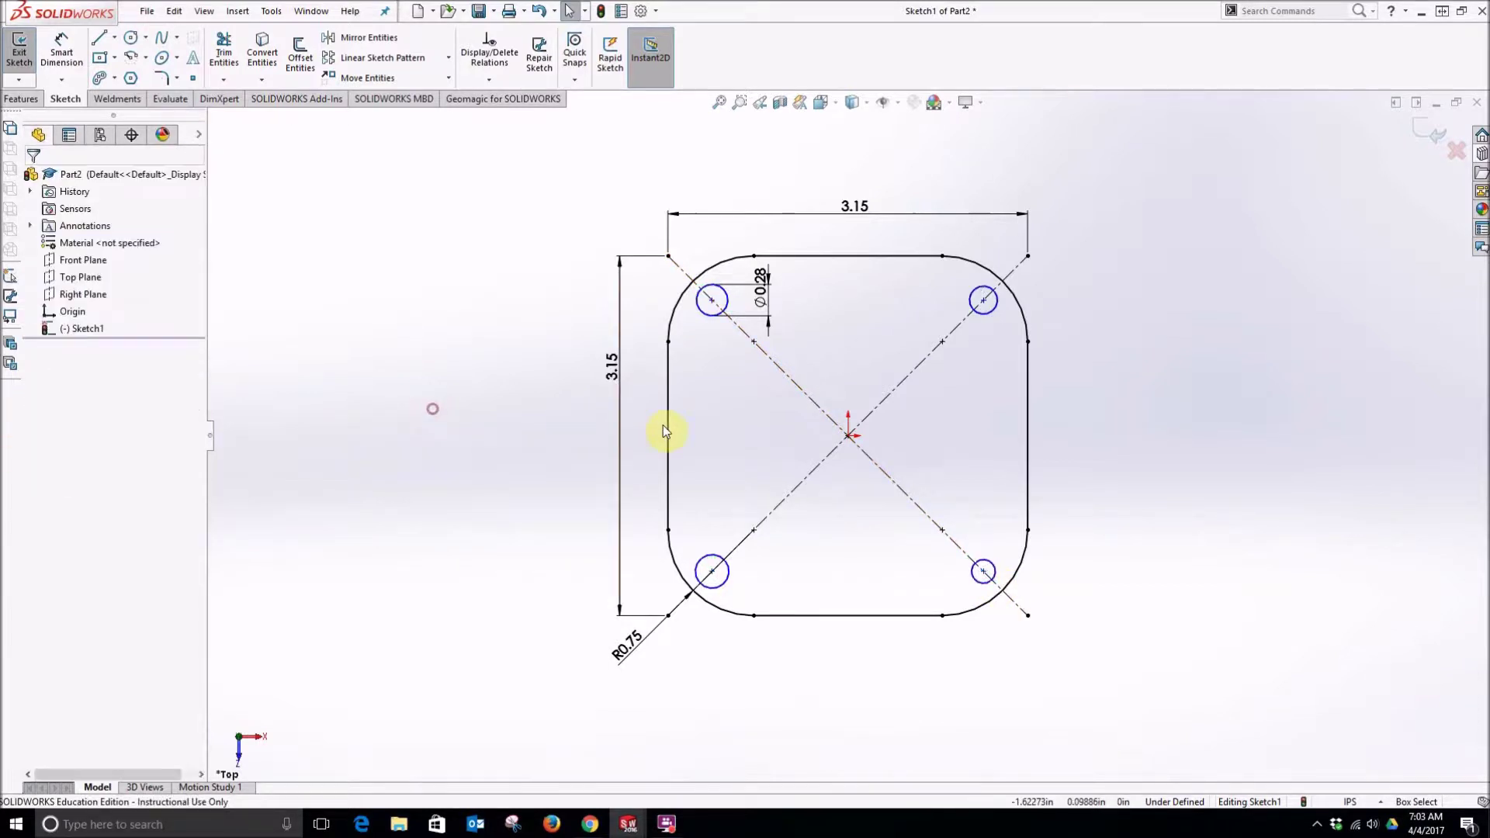
# Make all four corner circles the same size with an equal relation.
pyautogui.click(715, 315)
pyautogui.keyDown('ctrl'); pyautogui.click(984, 312); pyautogui.keyUp('ctrl')
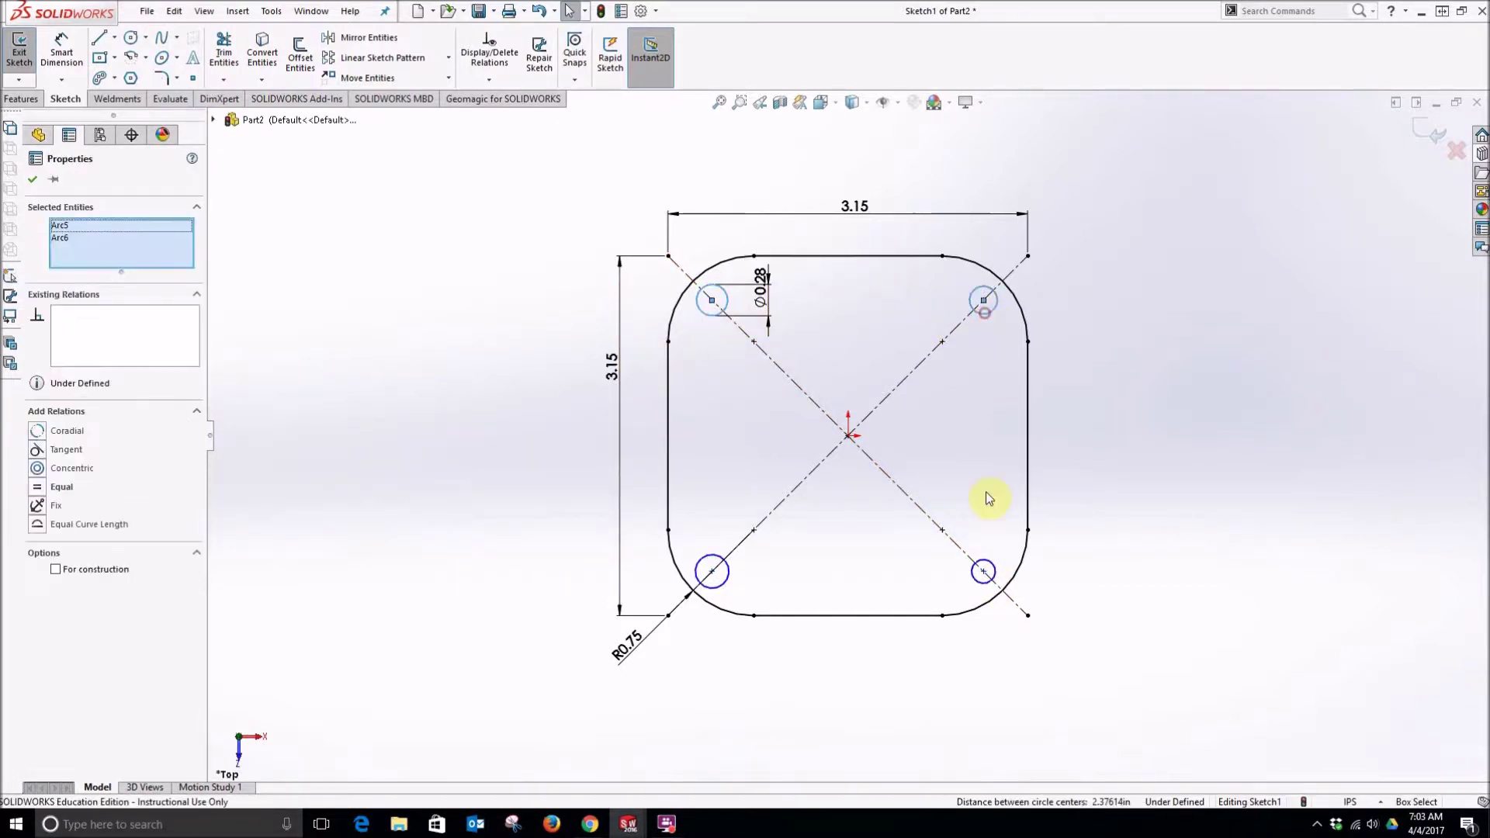
pyautogui.keyDown('ctrl'); pyautogui.click(993, 568); pyautogui.keyUp('ctrl')
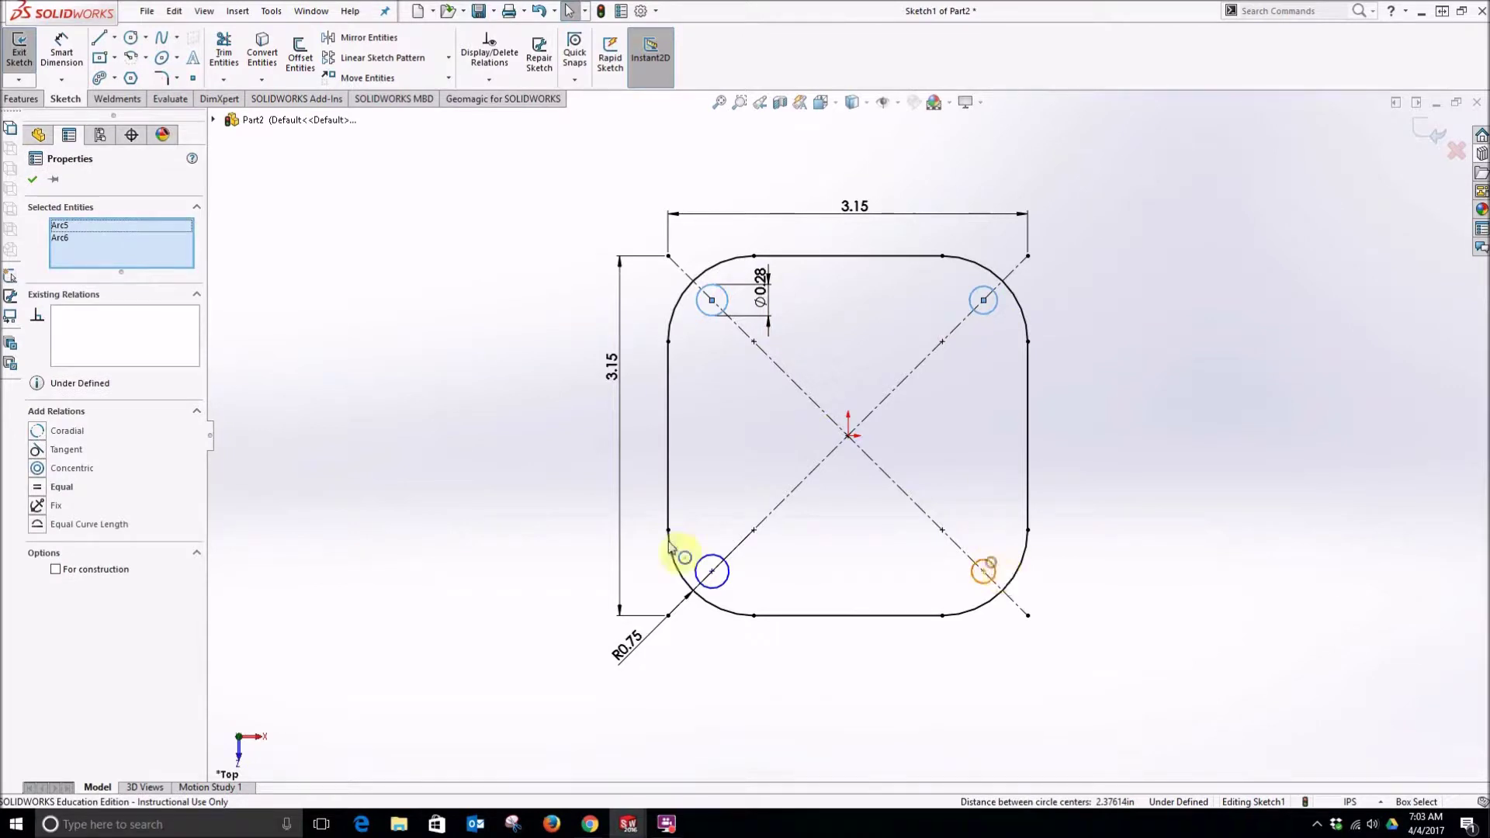
pyautogui.keyDown('ctrl'); pyautogui.click(727, 578); pyautogui.keyUp('ctrl')
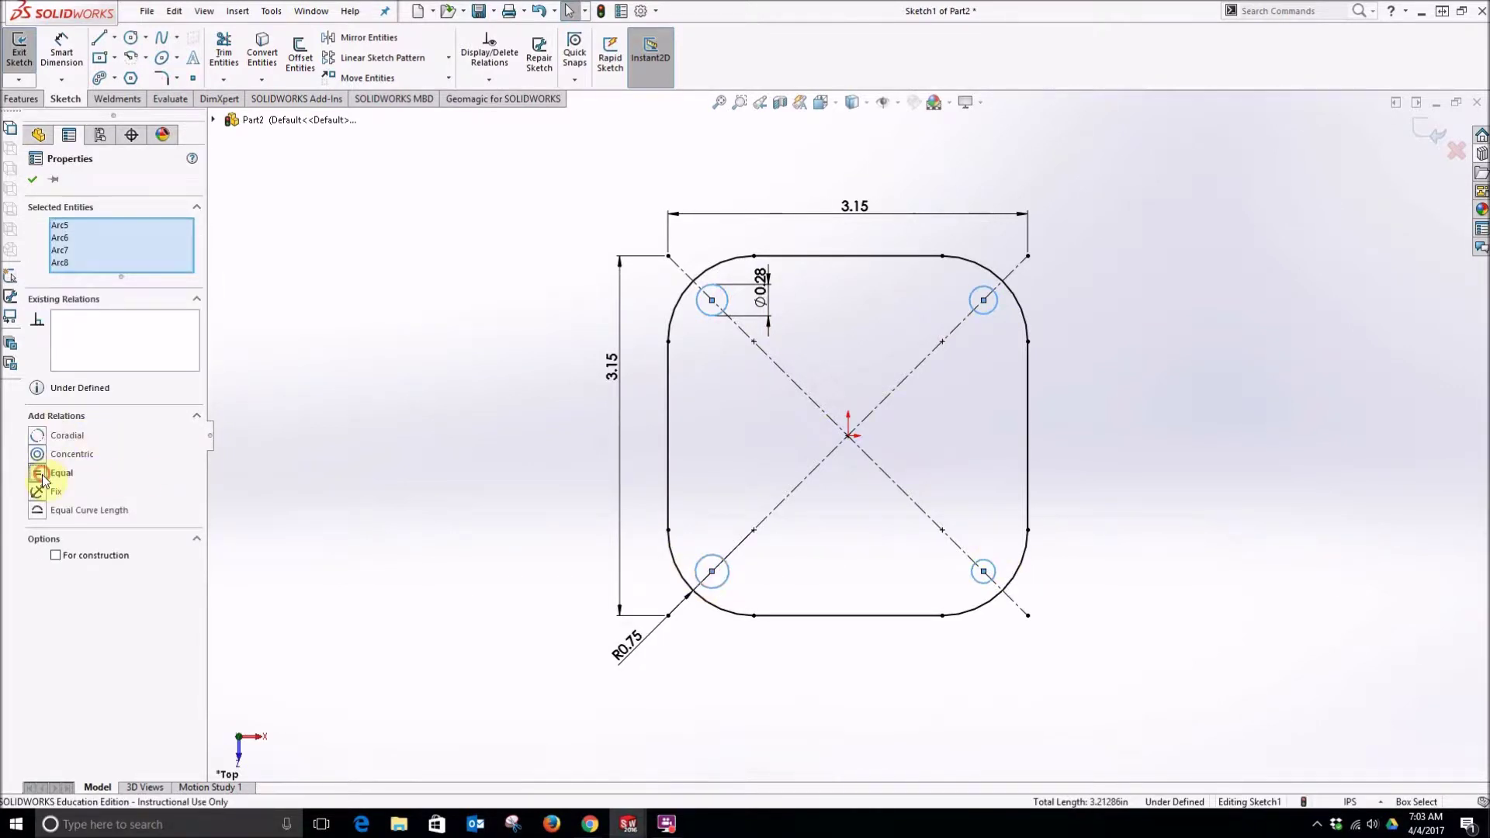
pyautogui.click(43, 474)
pyautogui.click(393, 419)
# Test the sketch's behavior by setting the plate's width to 4 in, and set it back to 3.15 in.
pyautogui.doubleClick(855, 206)
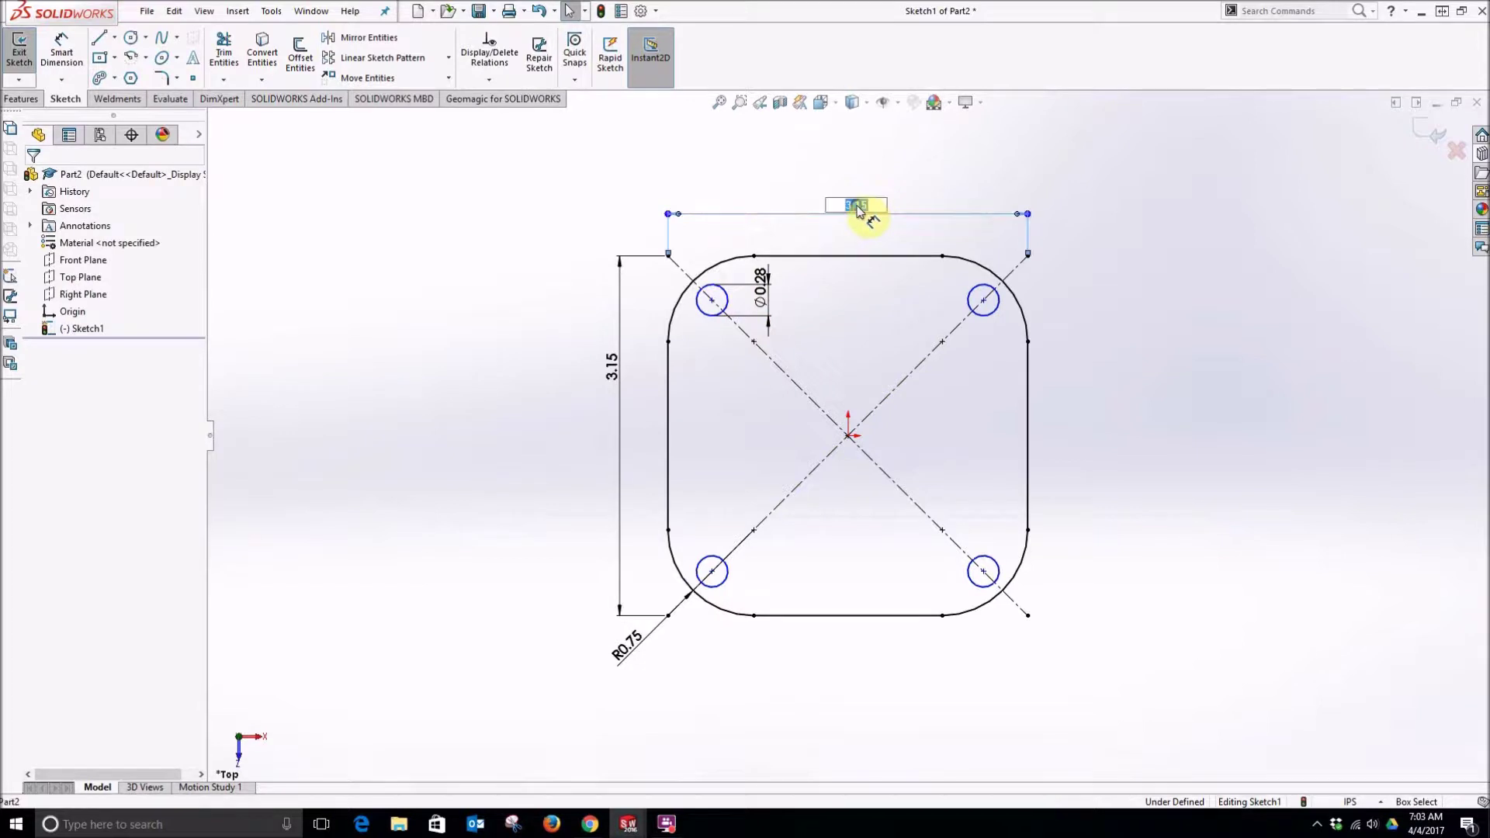
pyautogui.write('4')
pyautogui.press('Return')
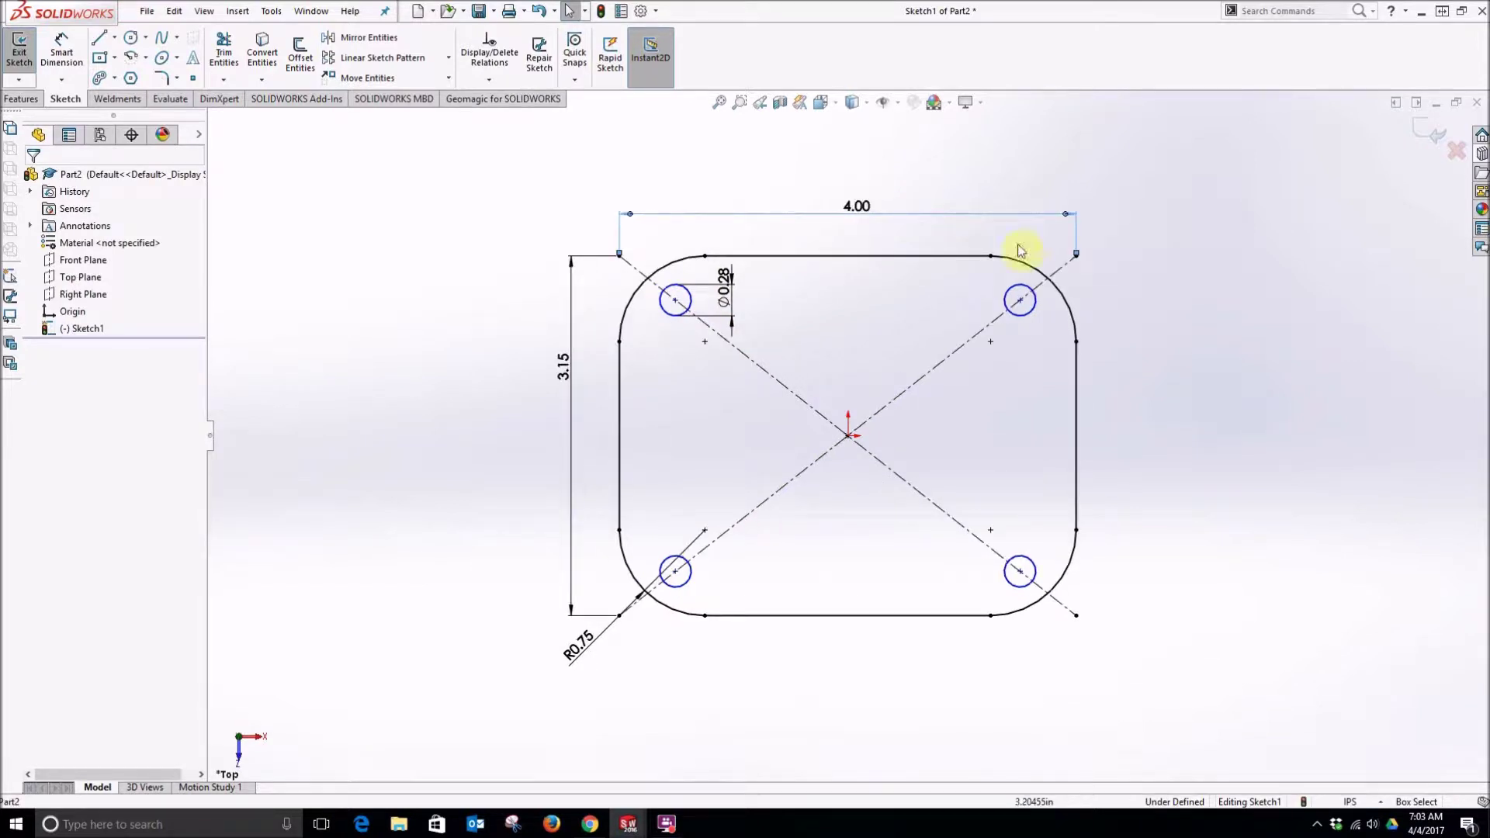
pyautogui.doubleClick(858, 205)
pyautogui.write('3.15')
pyautogui.press('Return')
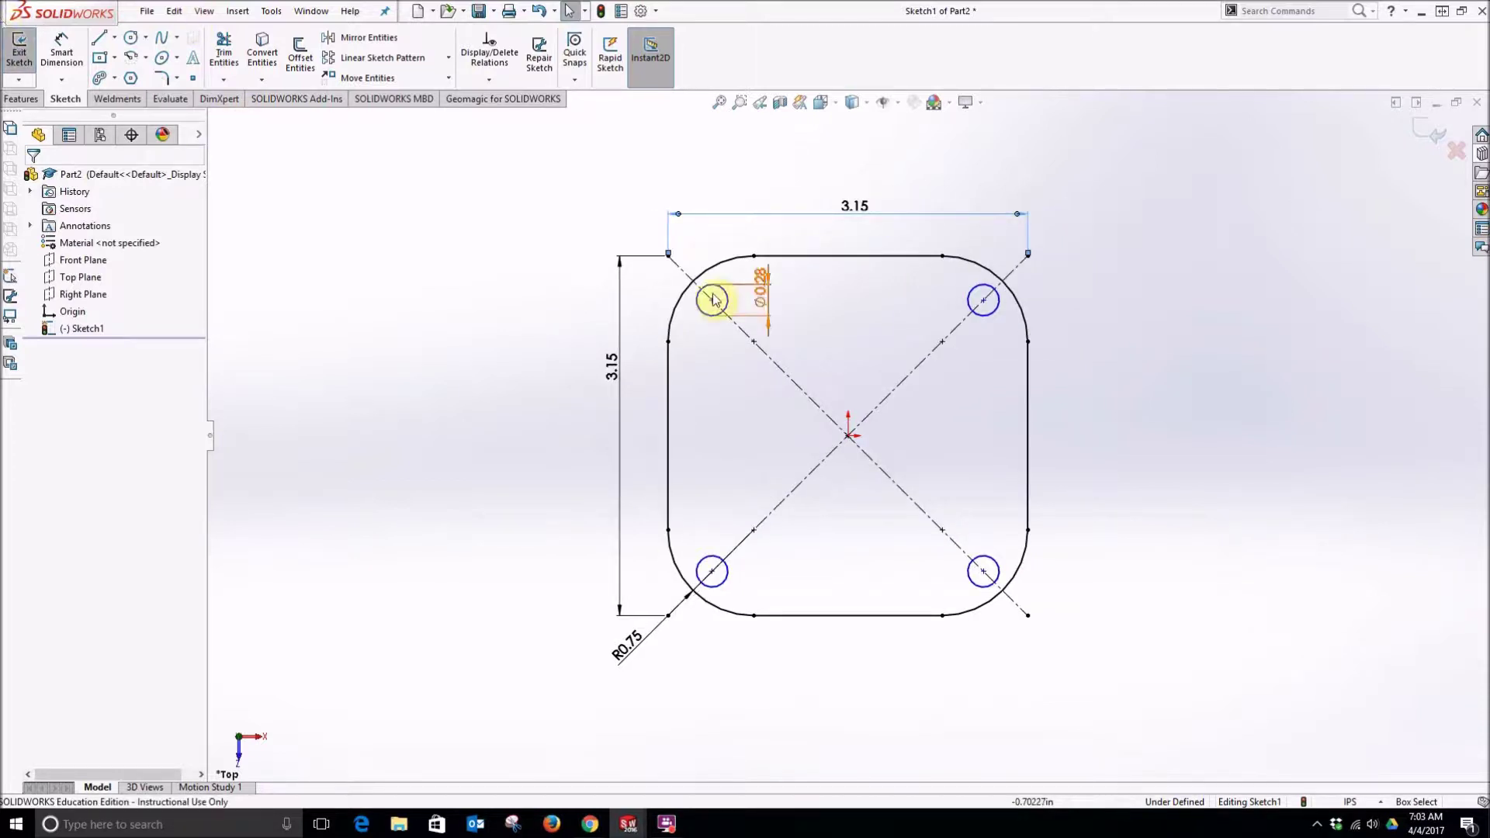
pyautogui.press('Escape')
# Dimension the upper-left circle's center 0.45 in from the plate's left edge and exit the sketch.
pyautogui.click(82, 56)
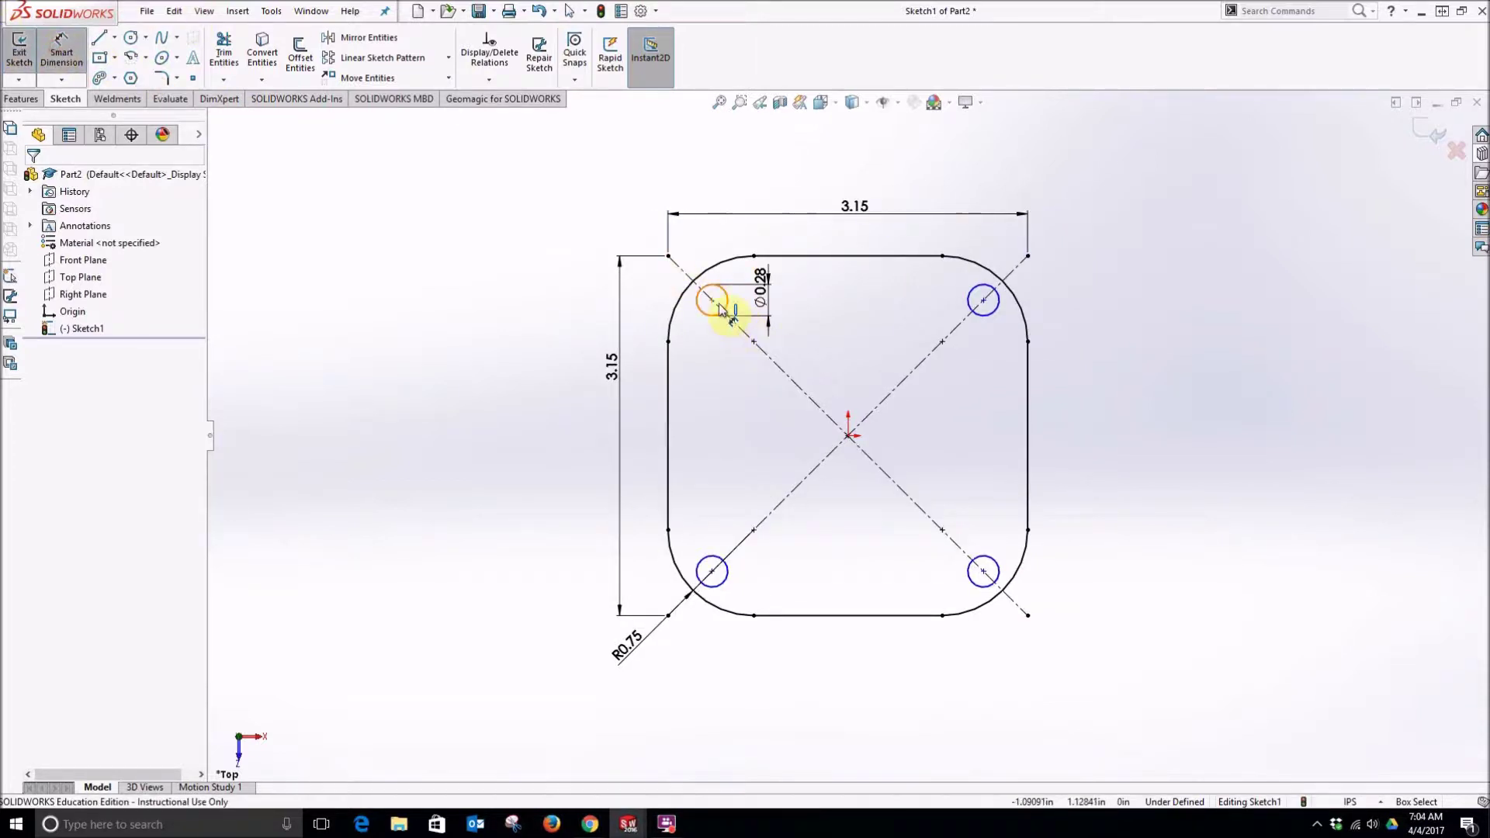
pyautogui.click(710, 302)
pyautogui.click(669, 377)
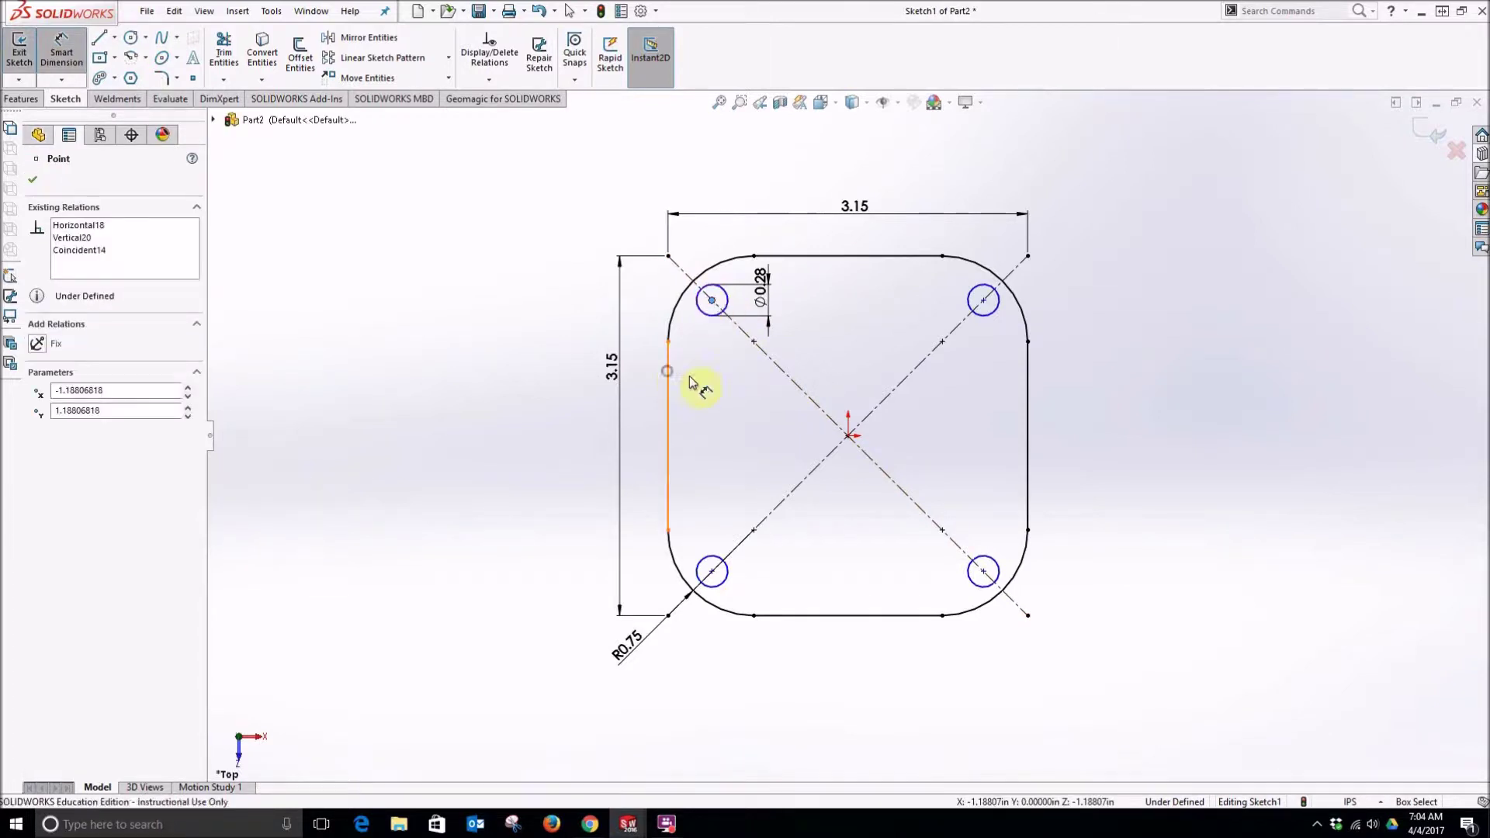
pyautogui.click(693, 386)
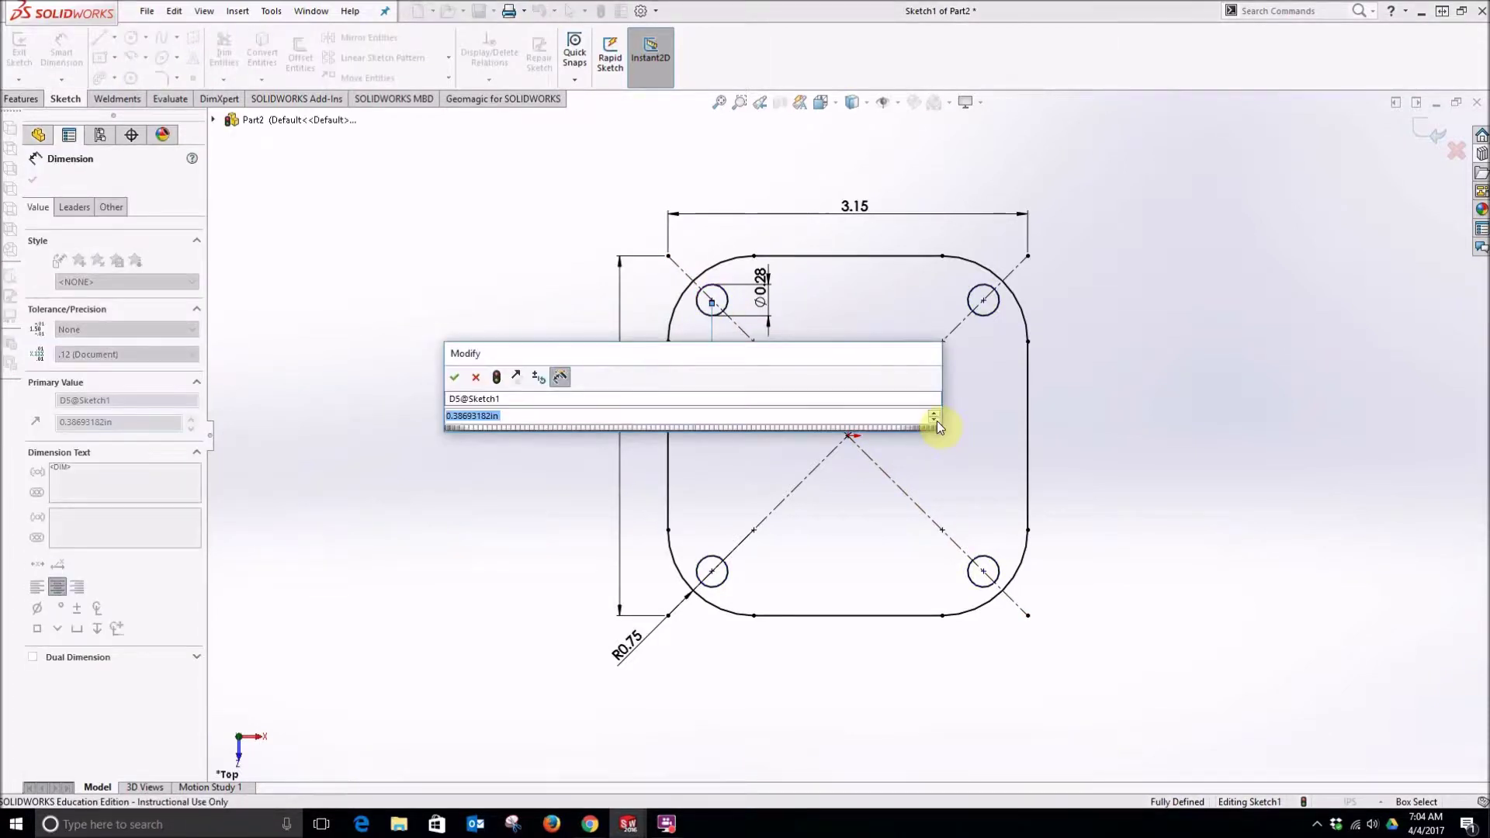
pyautogui.write('0.45')
pyautogui.press('Return')
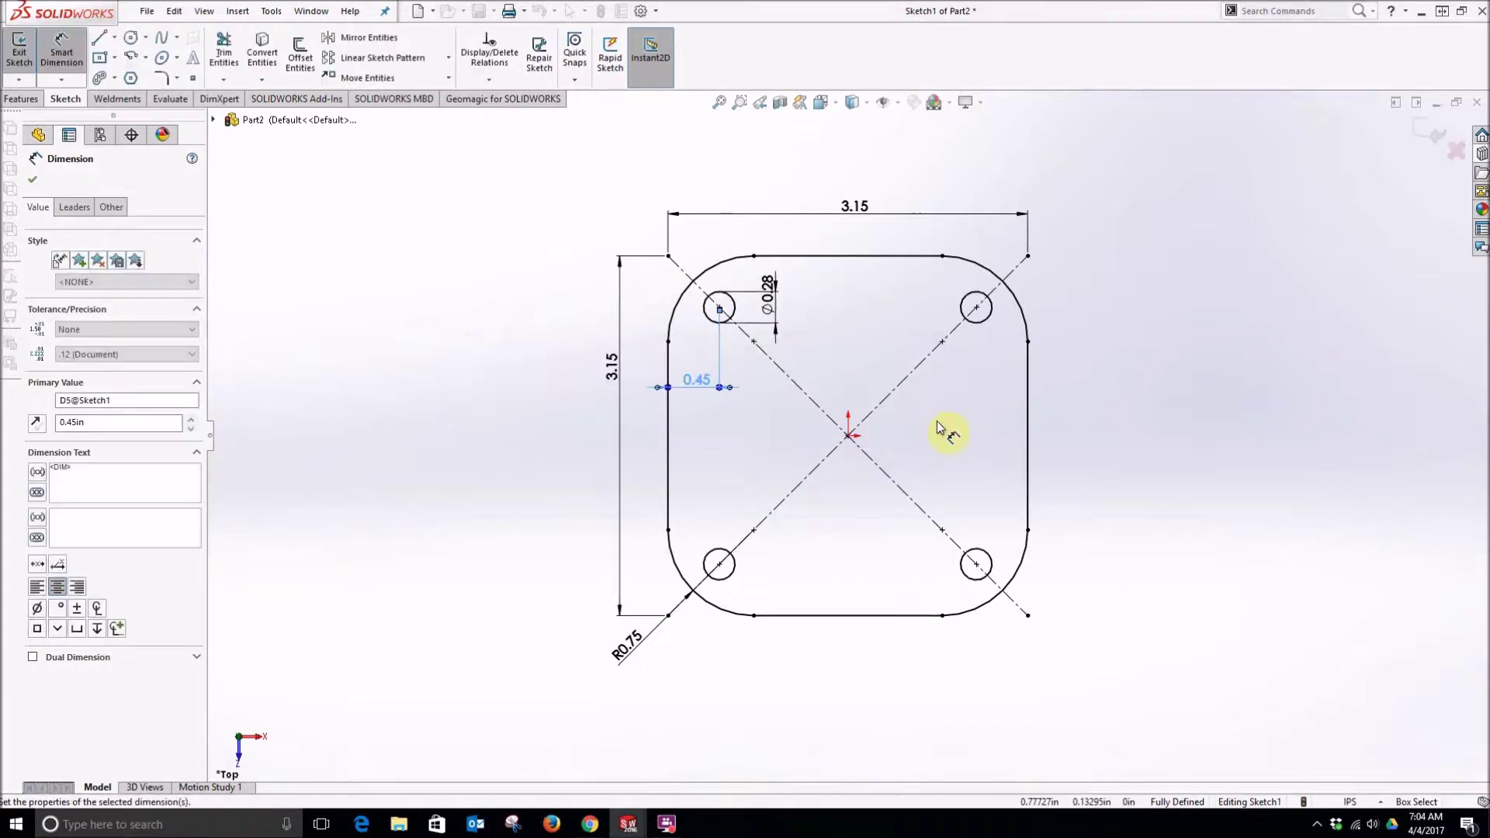
pyautogui.click(19, 52)
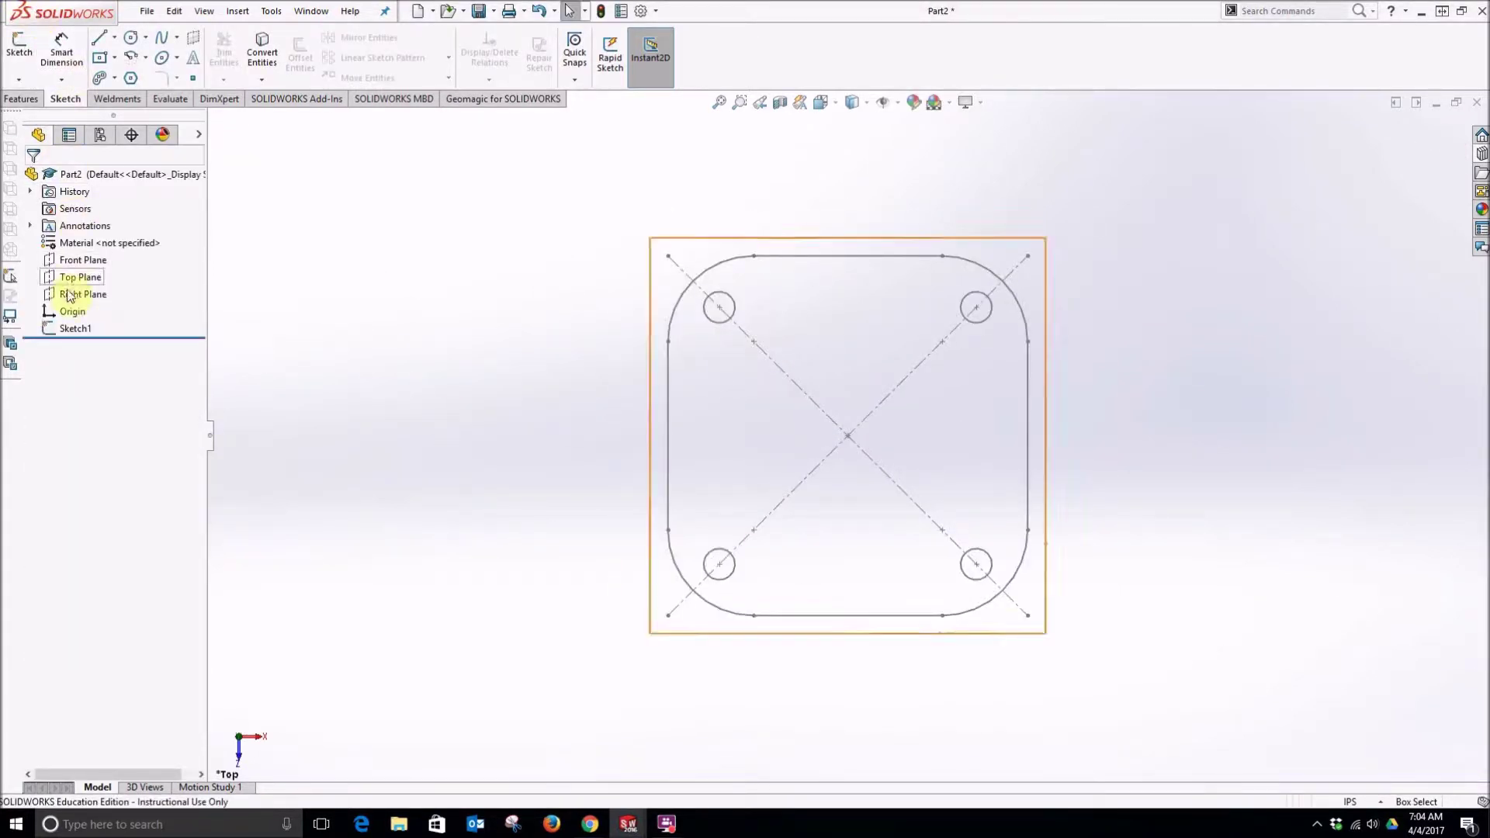
# Extrude the plate sketch as a blind boss 2.25 in deep.
pyautogui.click(72, 330)
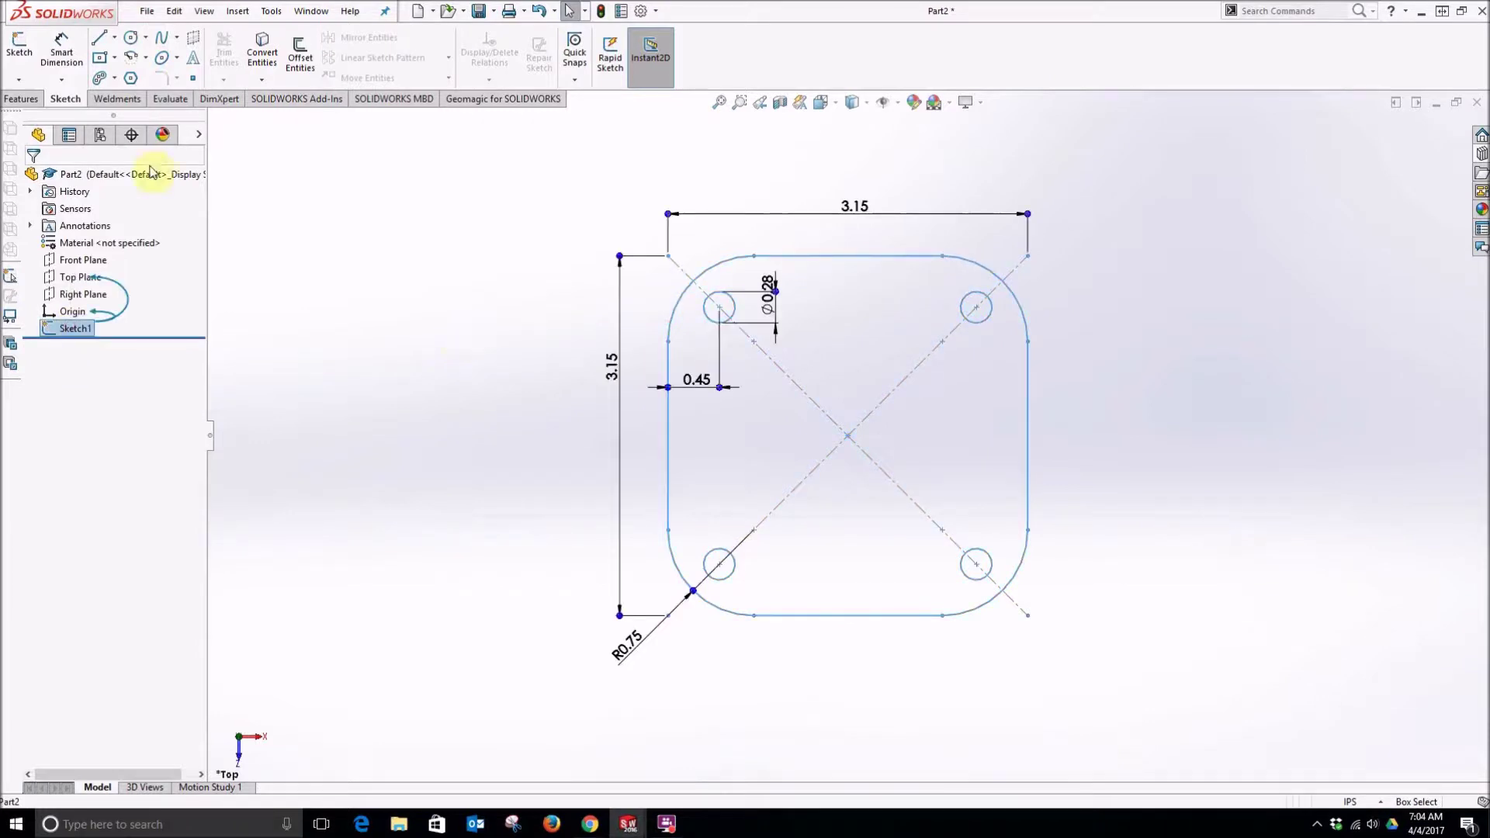
pyautogui.click(31, 102)
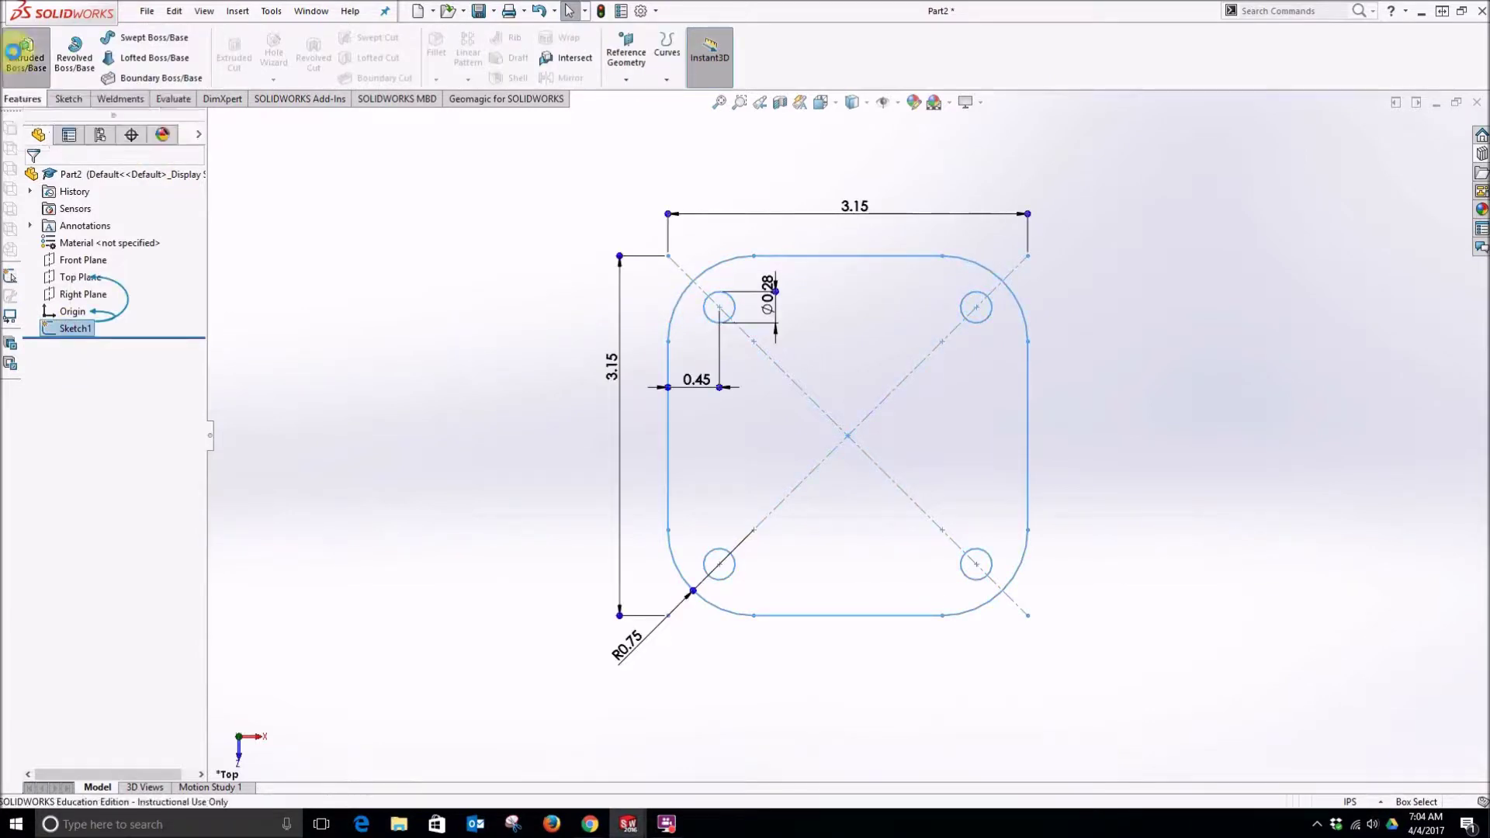
pyautogui.click(27, 53)
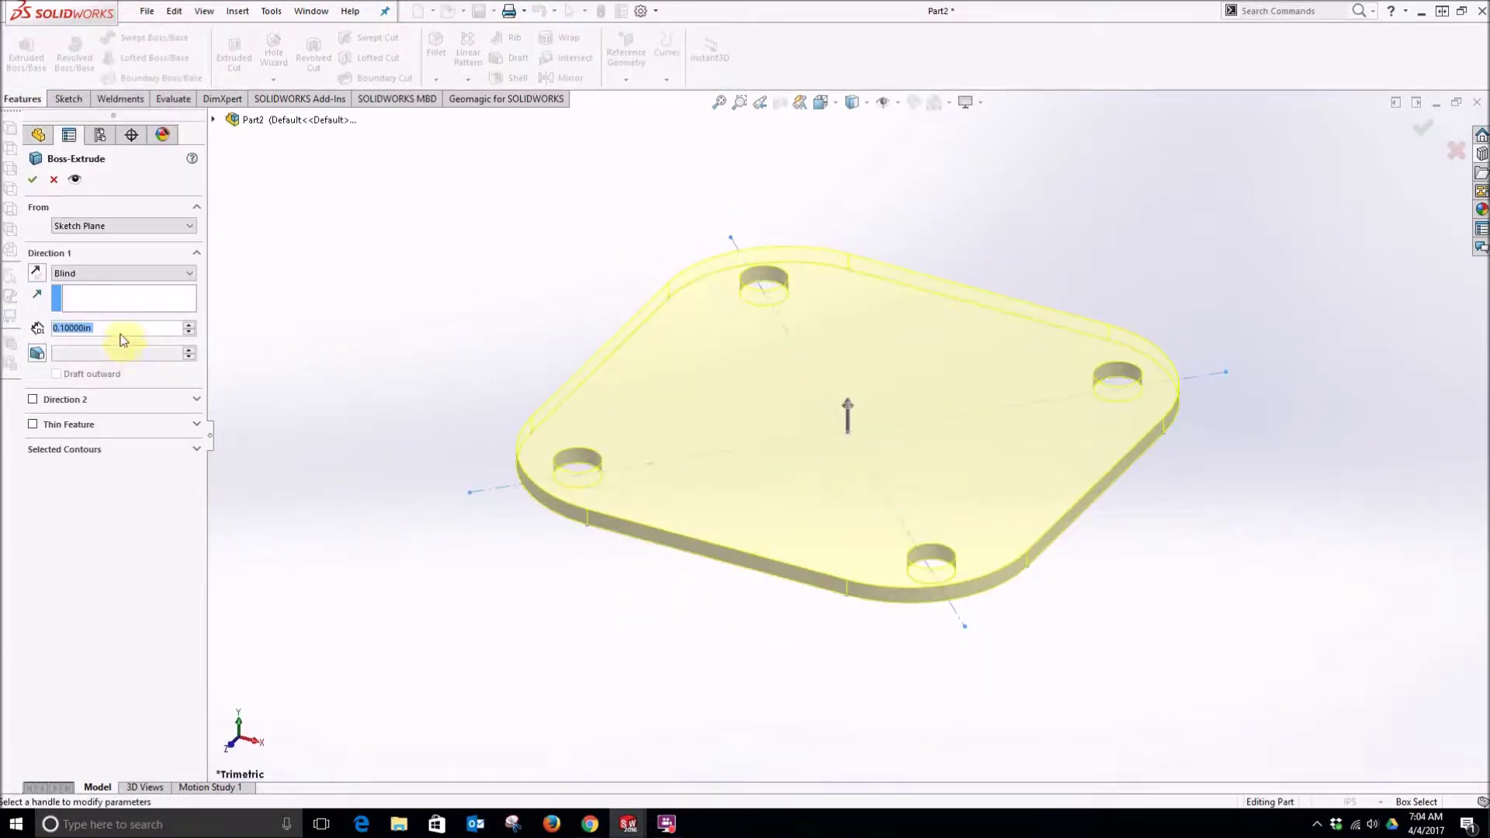
pyautogui.write('2.25')
pyautogui.press('Return')
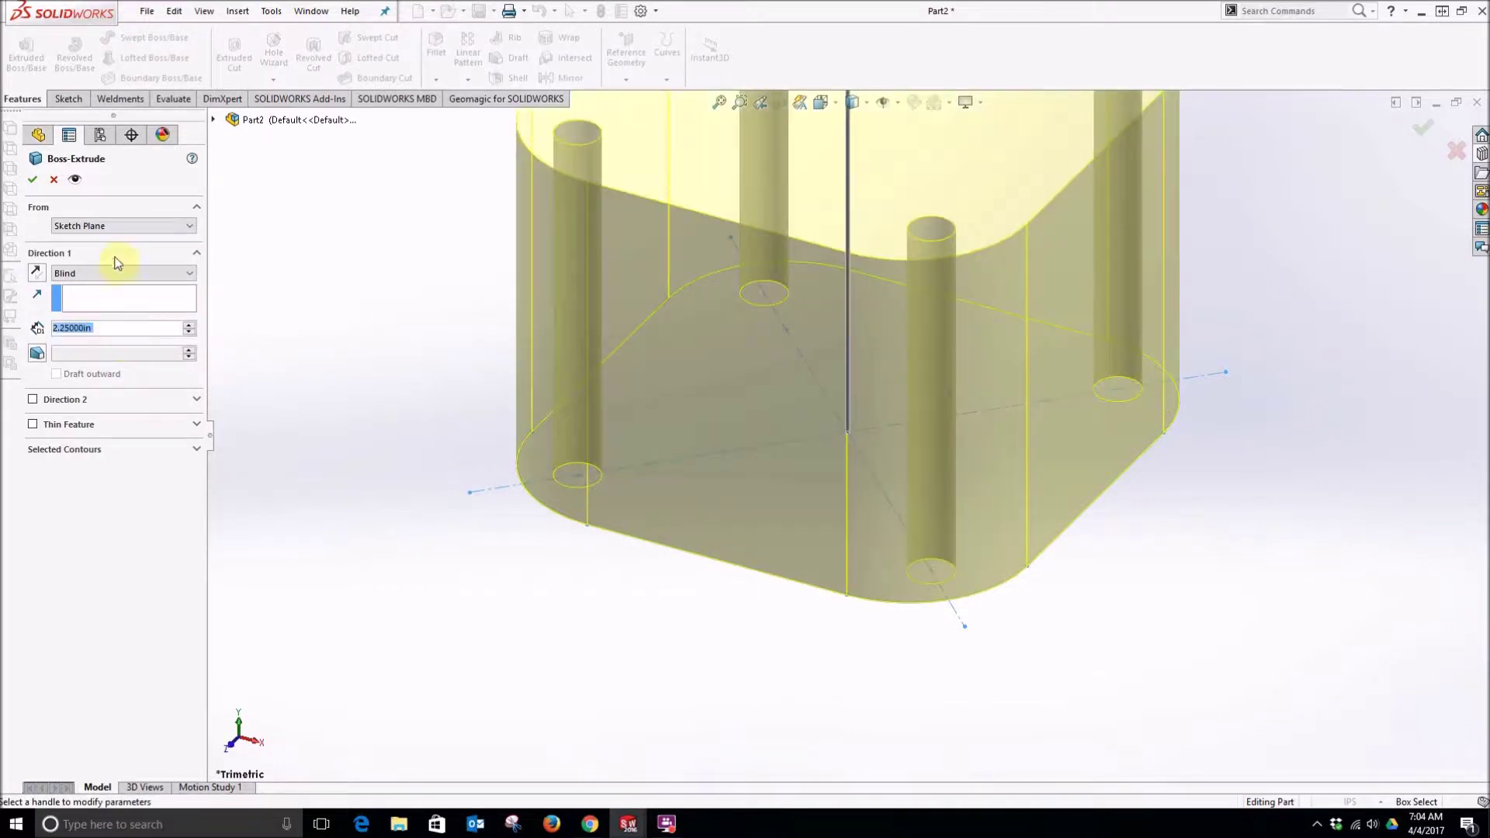
pyautogui.click(34, 181)
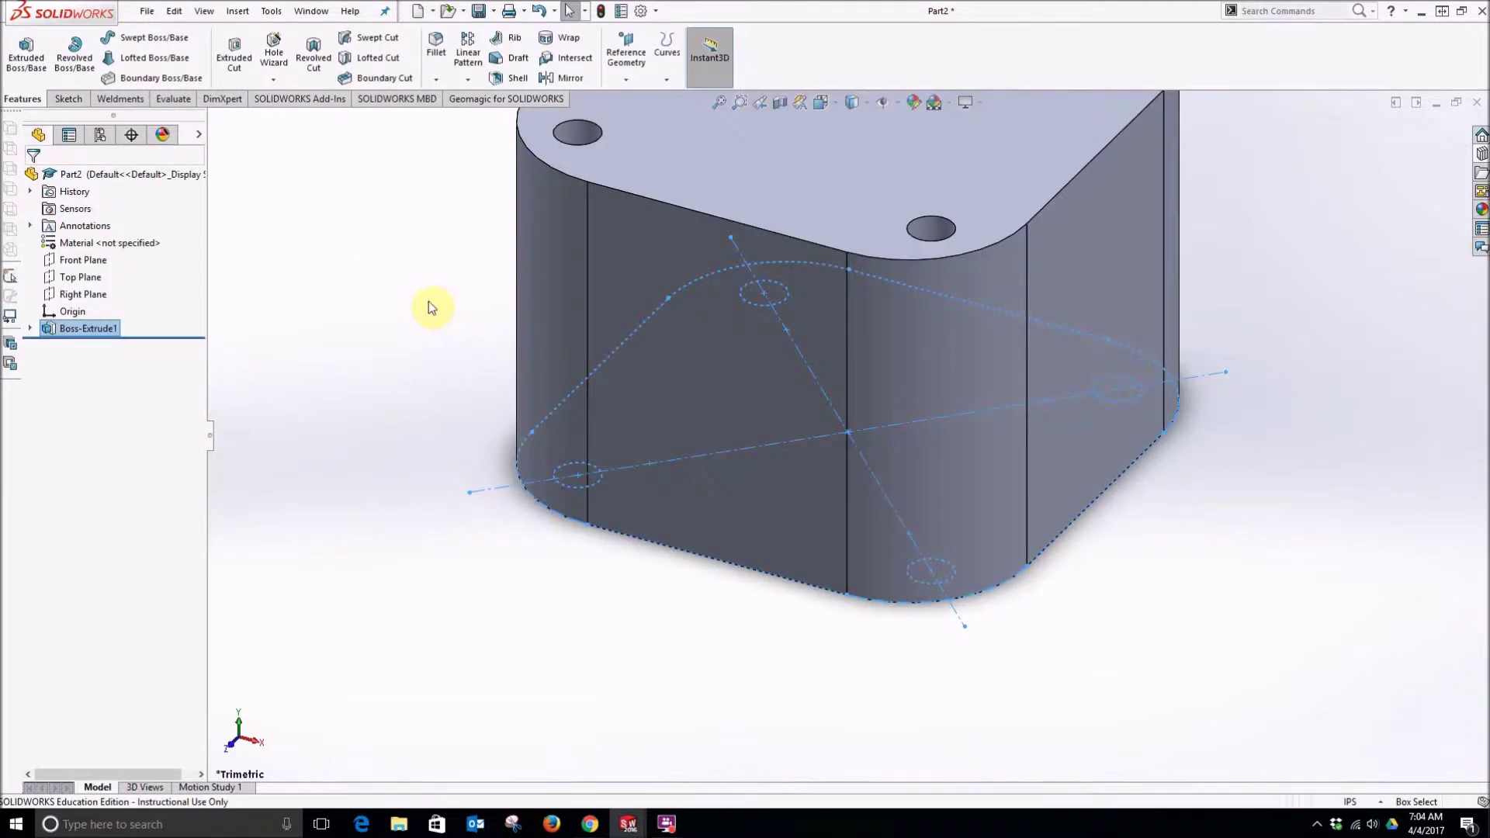
# Start a sketch on the block's top face and draw a center rectangle about 1.96 by 1.90 in from the origin.
pyautogui.press('f')
pyautogui.click(877, 304)
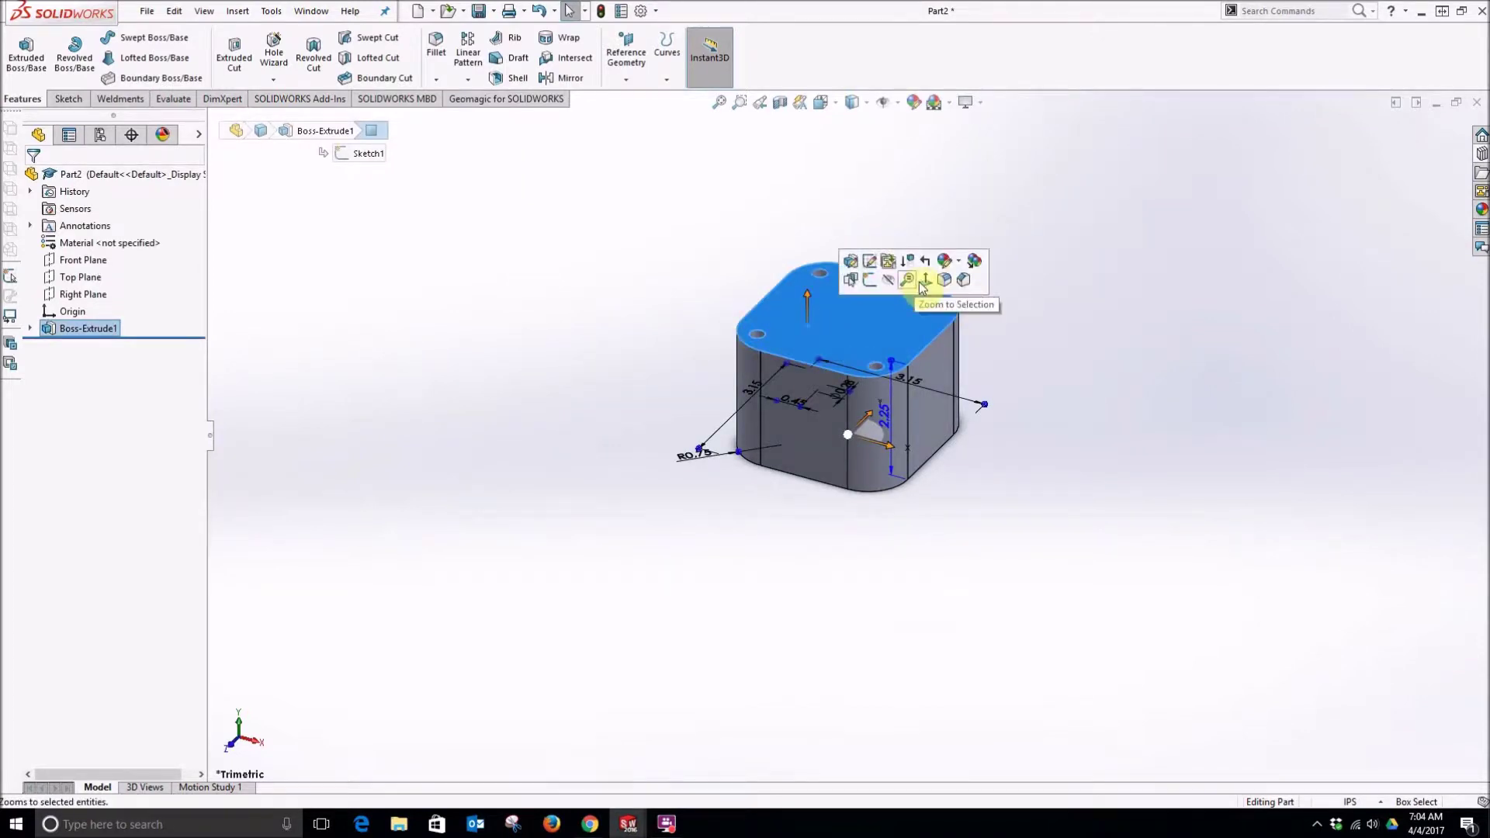
pyautogui.click(929, 281)
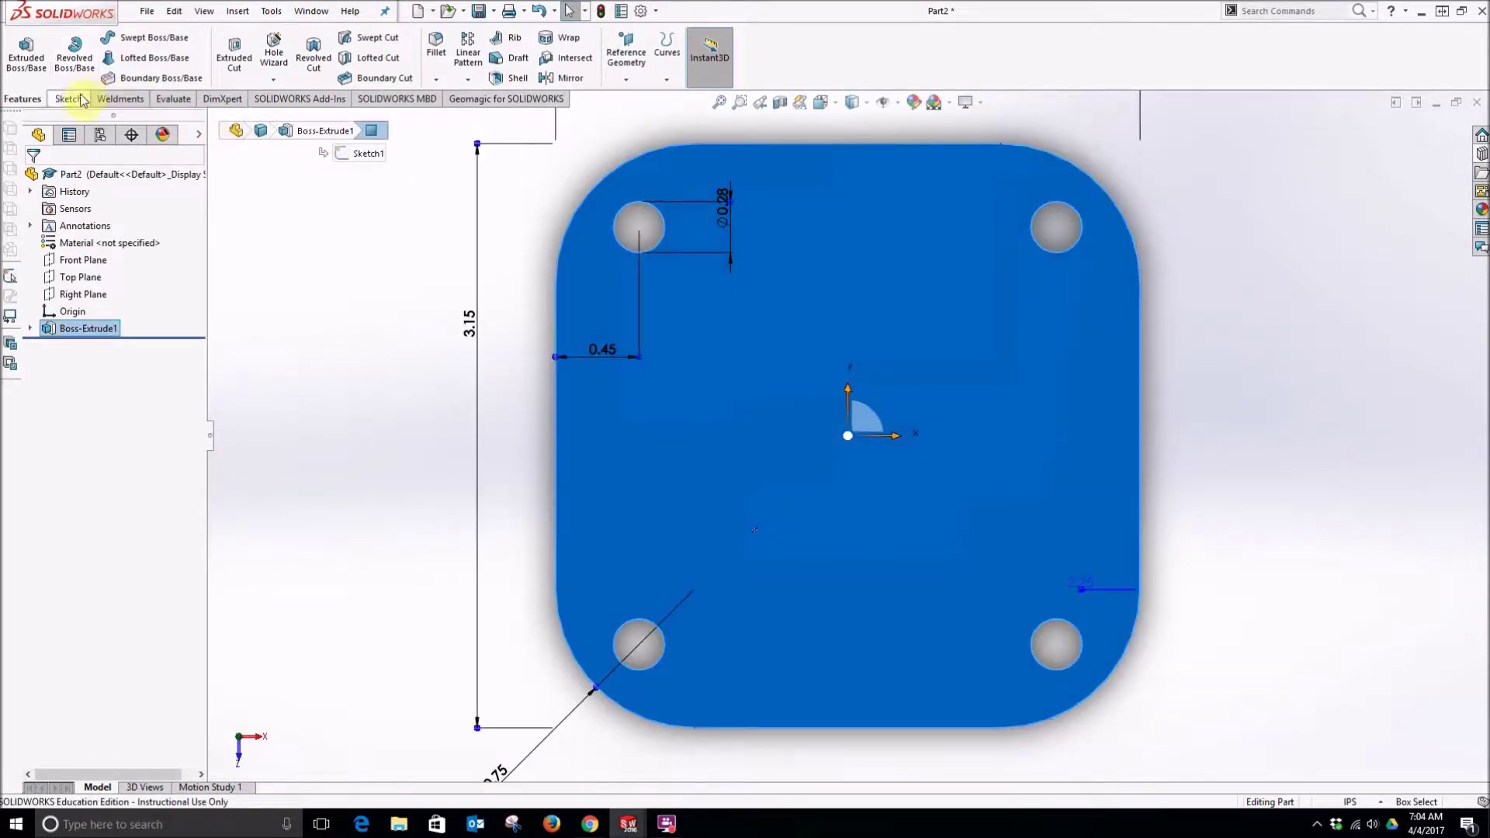
pyautogui.click(66, 99)
pyautogui.click(20, 45)
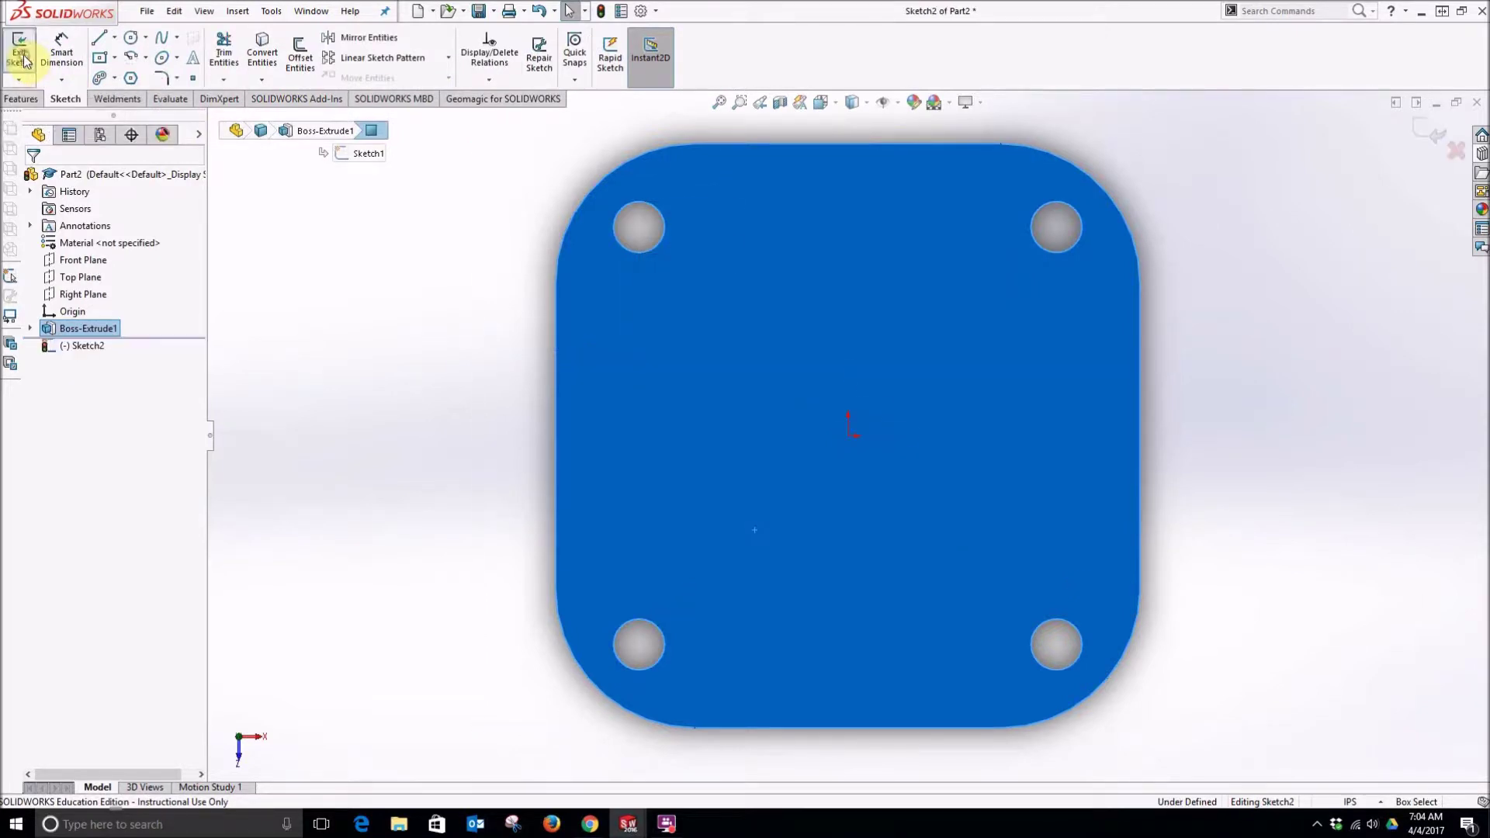
pyautogui.click(101, 59)
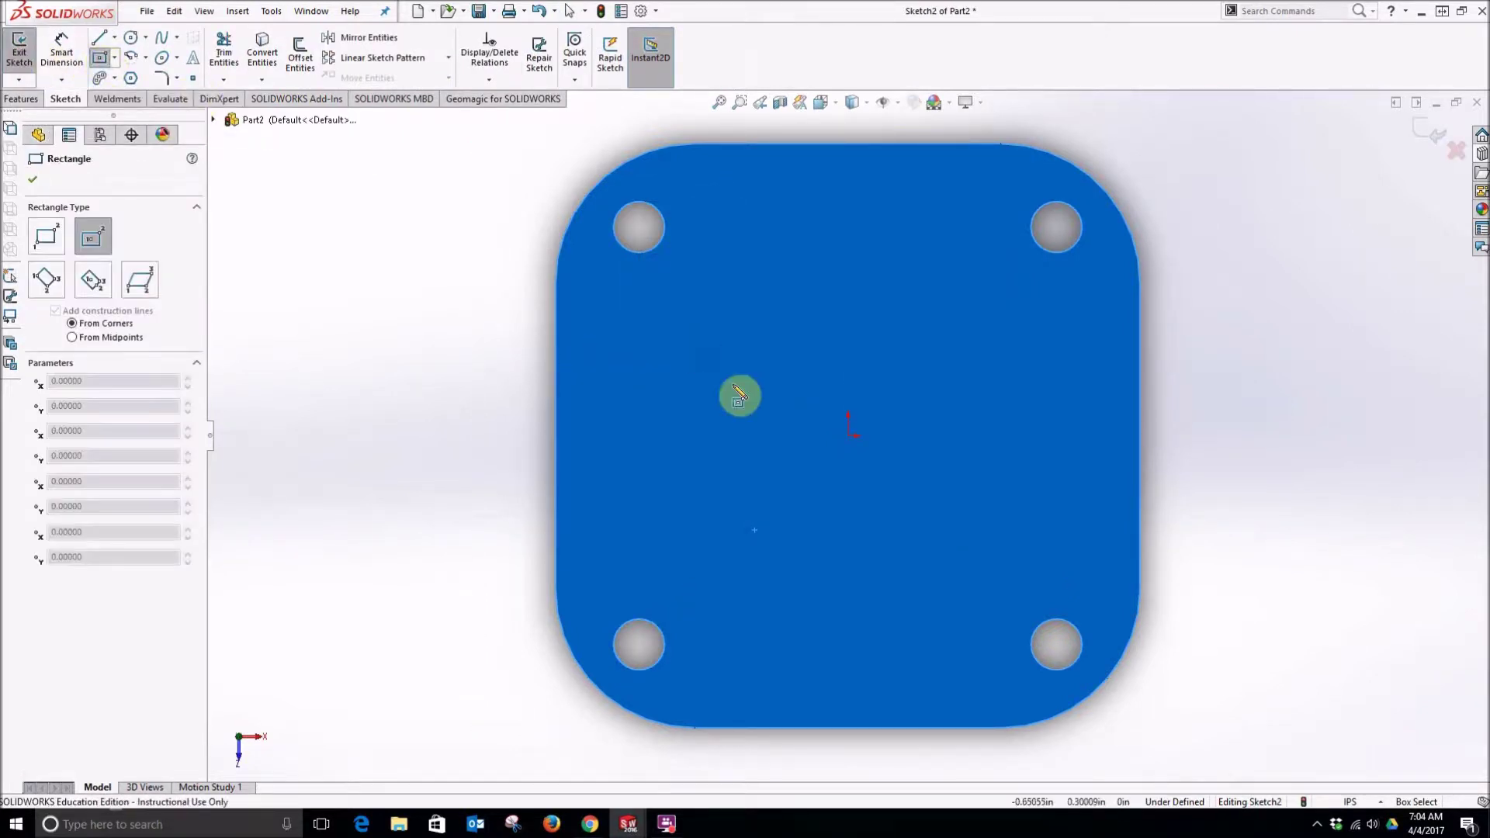
pyautogui.moveTo(849, 435)
pyautogui.mouseDown()
pyautogui.moveTo(965, 336)
pyautogui.moveTo(1009, 263)
pyautogui.moveTo(1030, 261)
pyautogui.mouseUp()
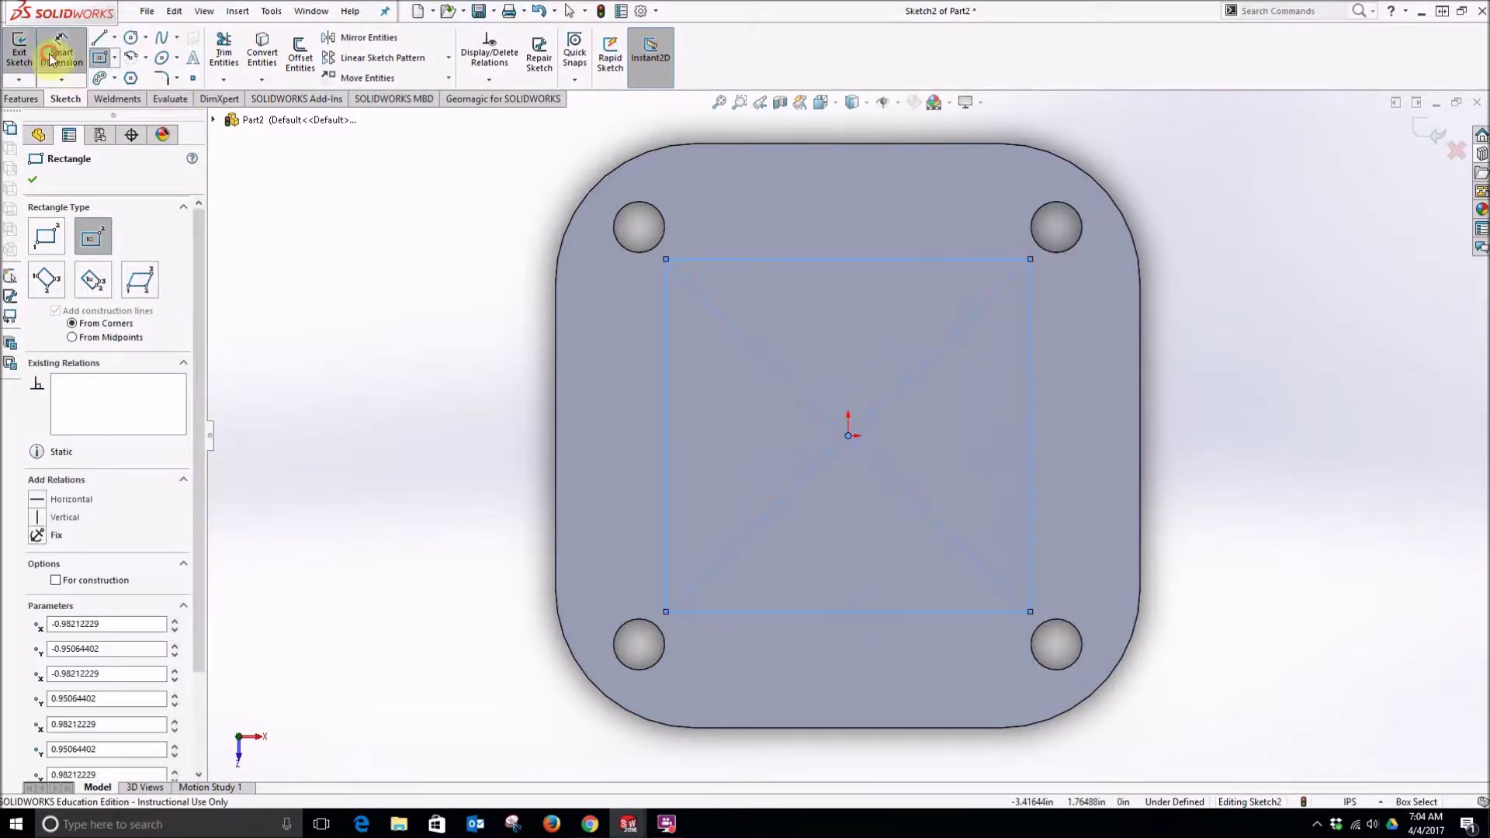
# Dimension the rectangle to 2.35 in wide and 2.35 in high.
pyautogui.click(61, 54)
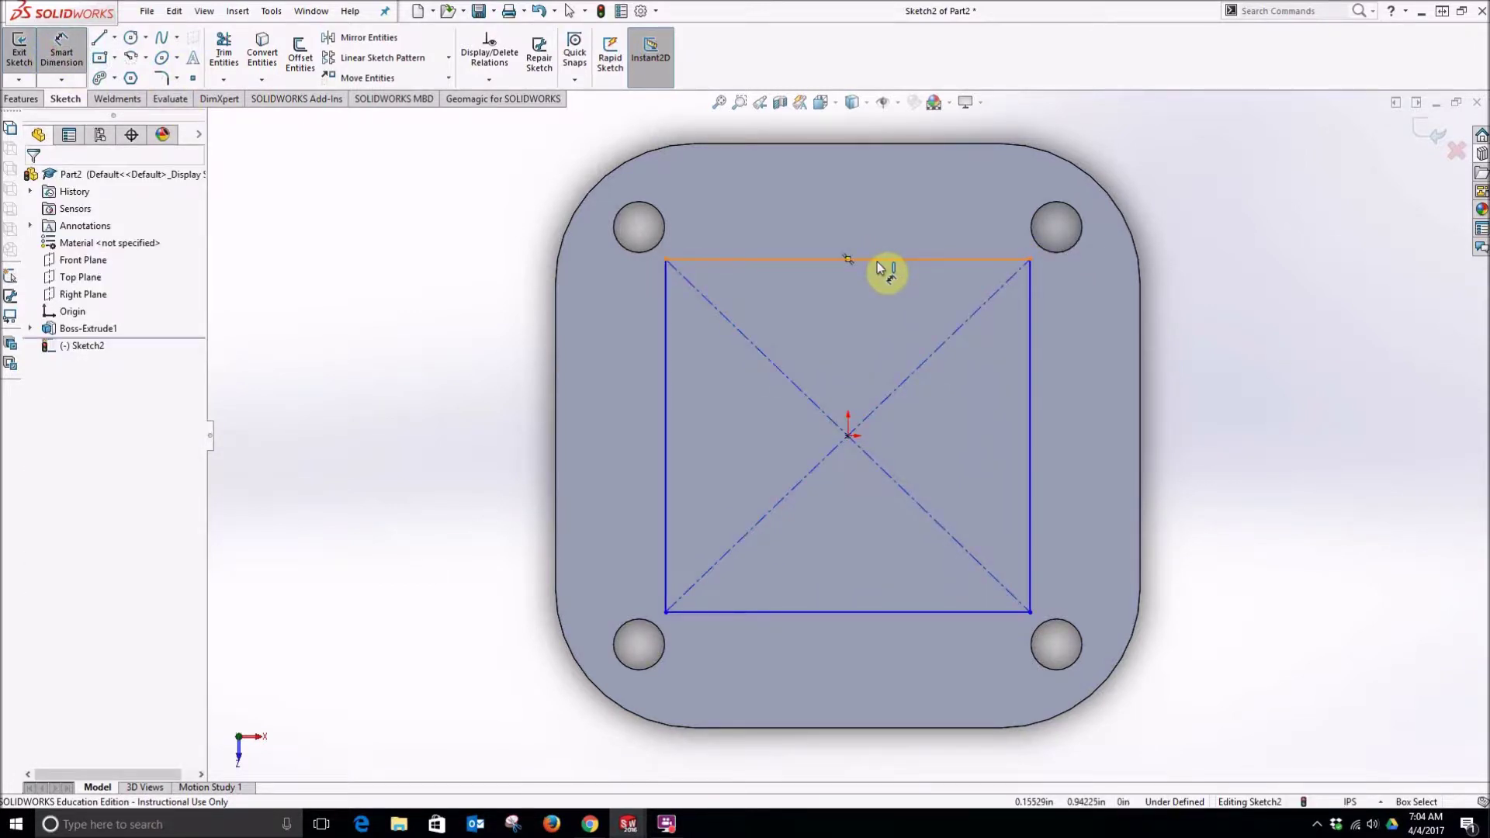
pyautogui.click(879, 262)
pyautogui.click(882, 240)
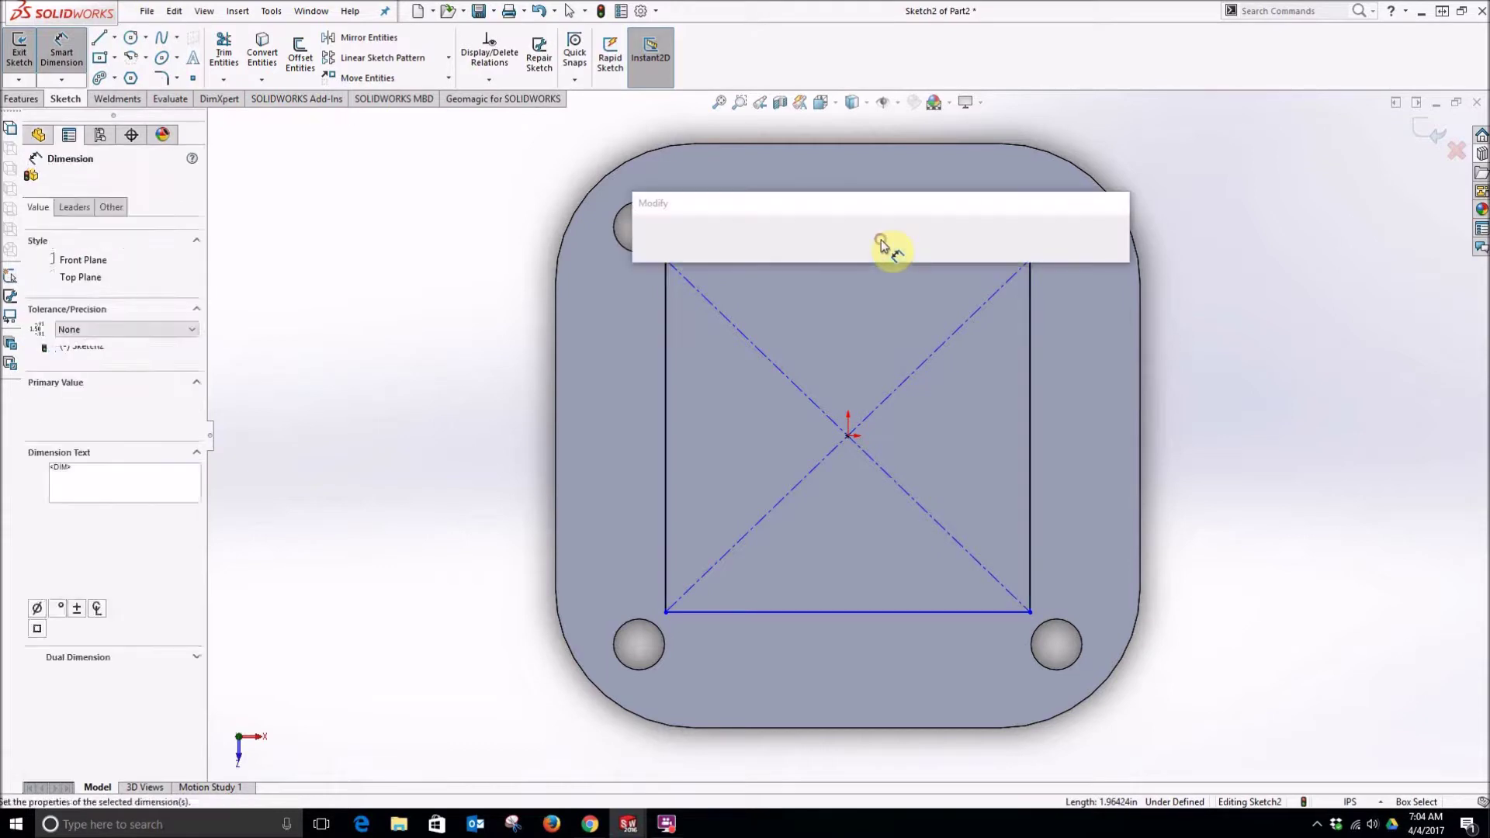
pyautogui.write('2.35')
pyautogui.press('Return')
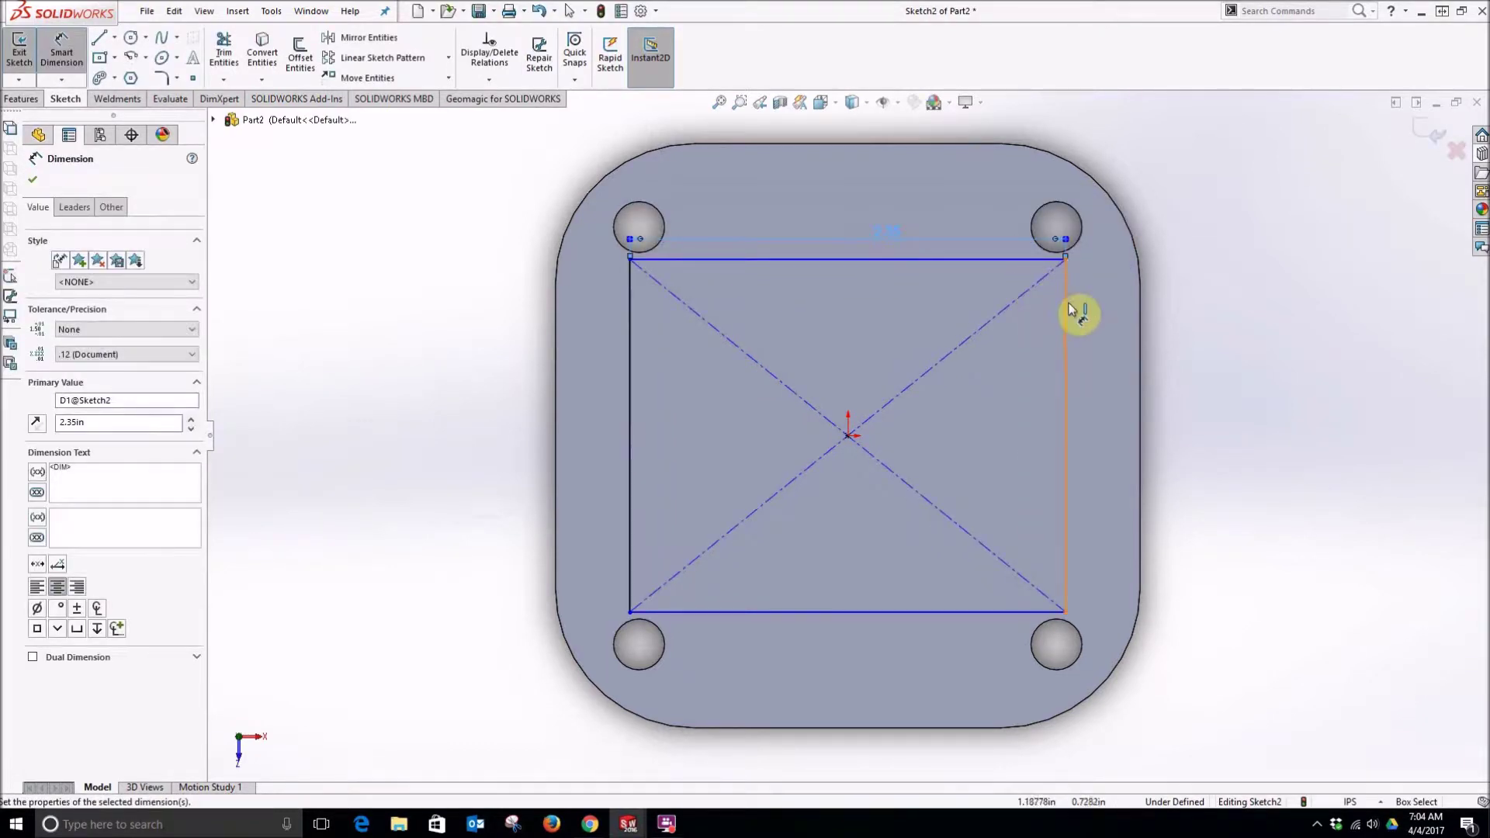
pyautogui.click(1094, 347)
pyautogui.click(1099, 376)
pyautogui.write('2')
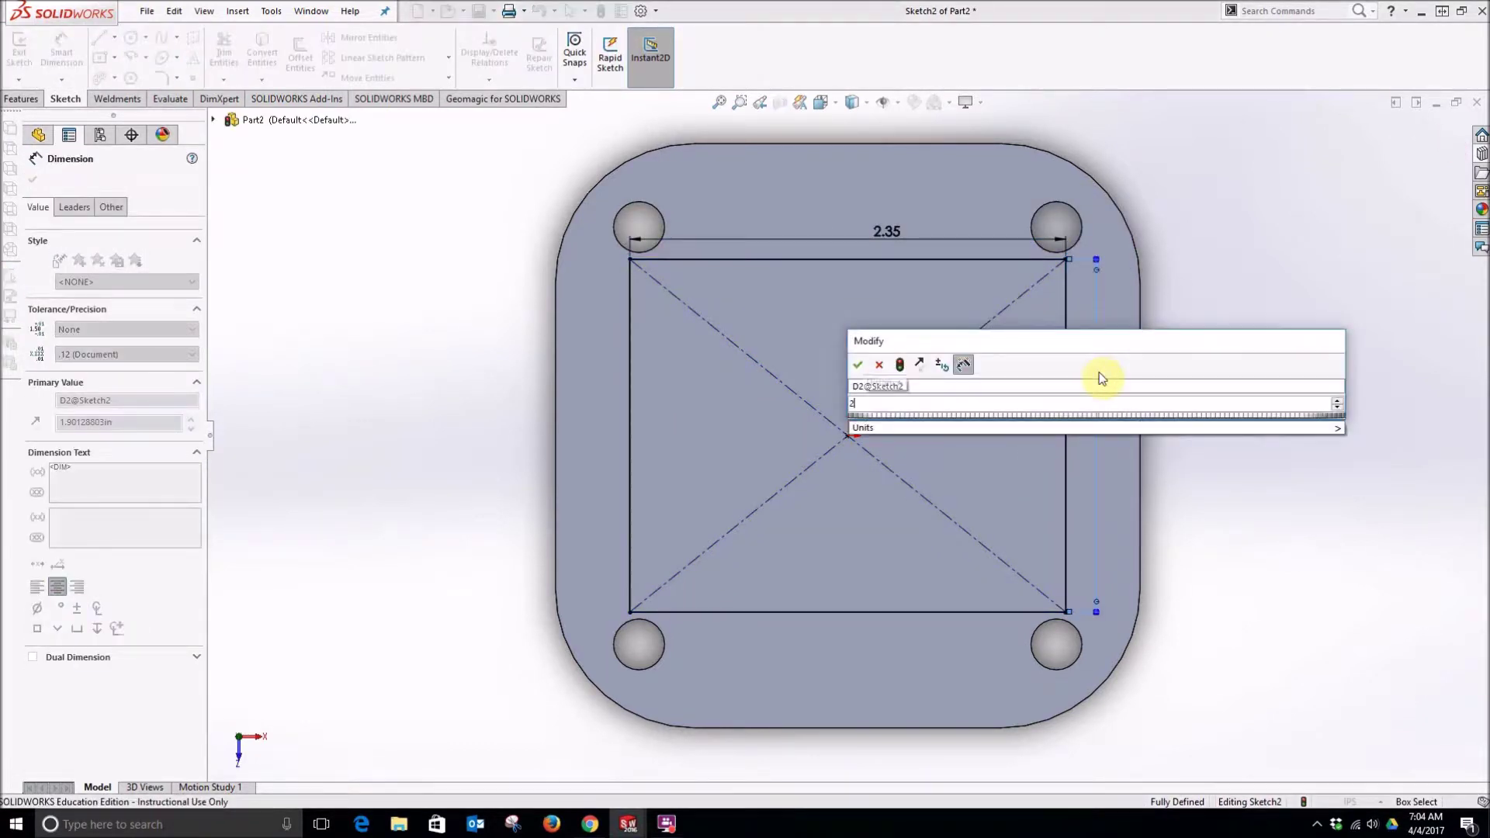
pyautogui.write('.35')
pyautogui.press('Return')
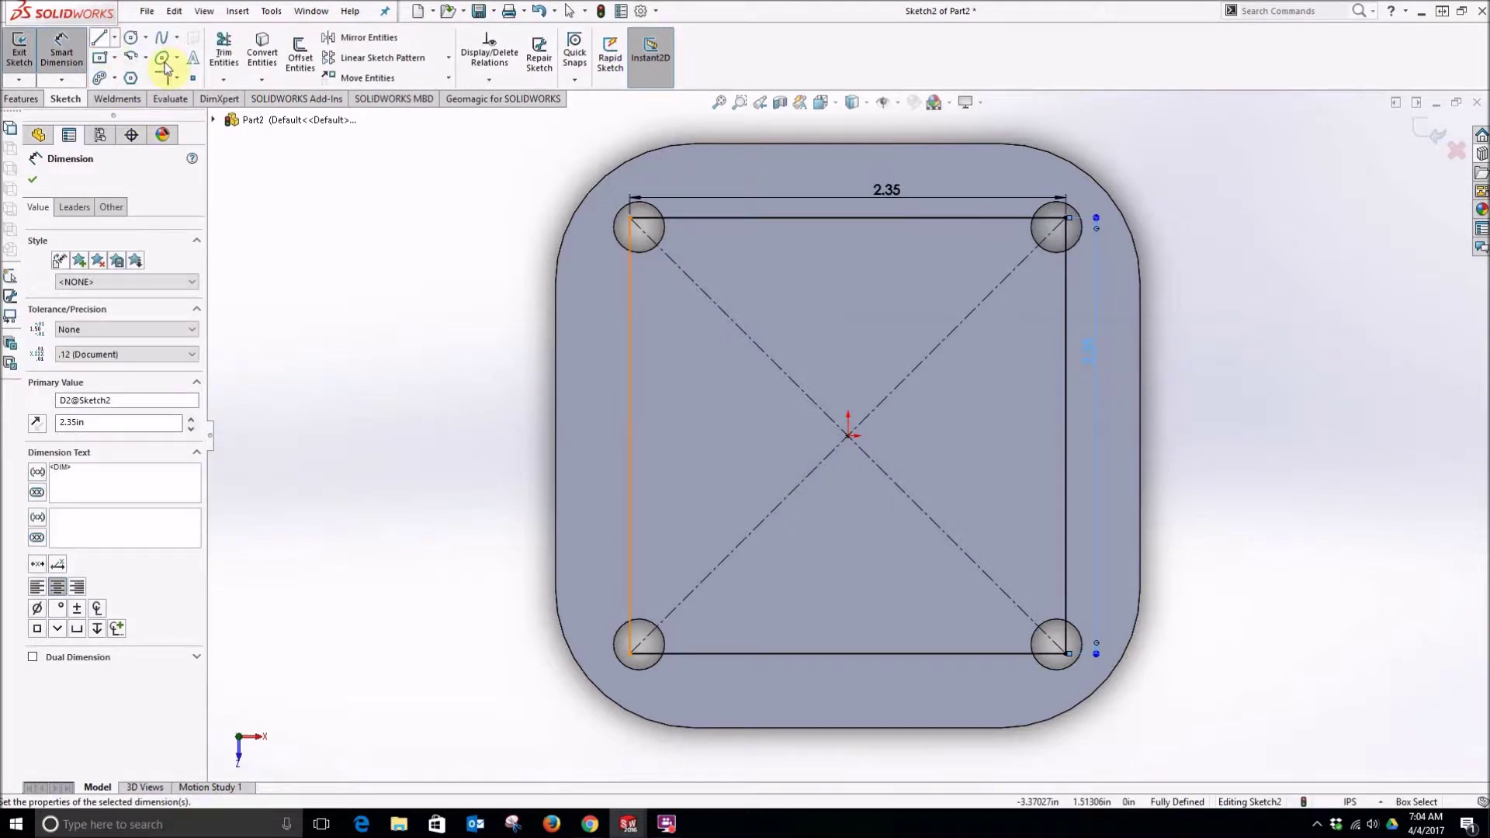
# Round the square's four corners with 0.75 in sketch fillets and exit the sketch.
pyautogui.click(165, 77)
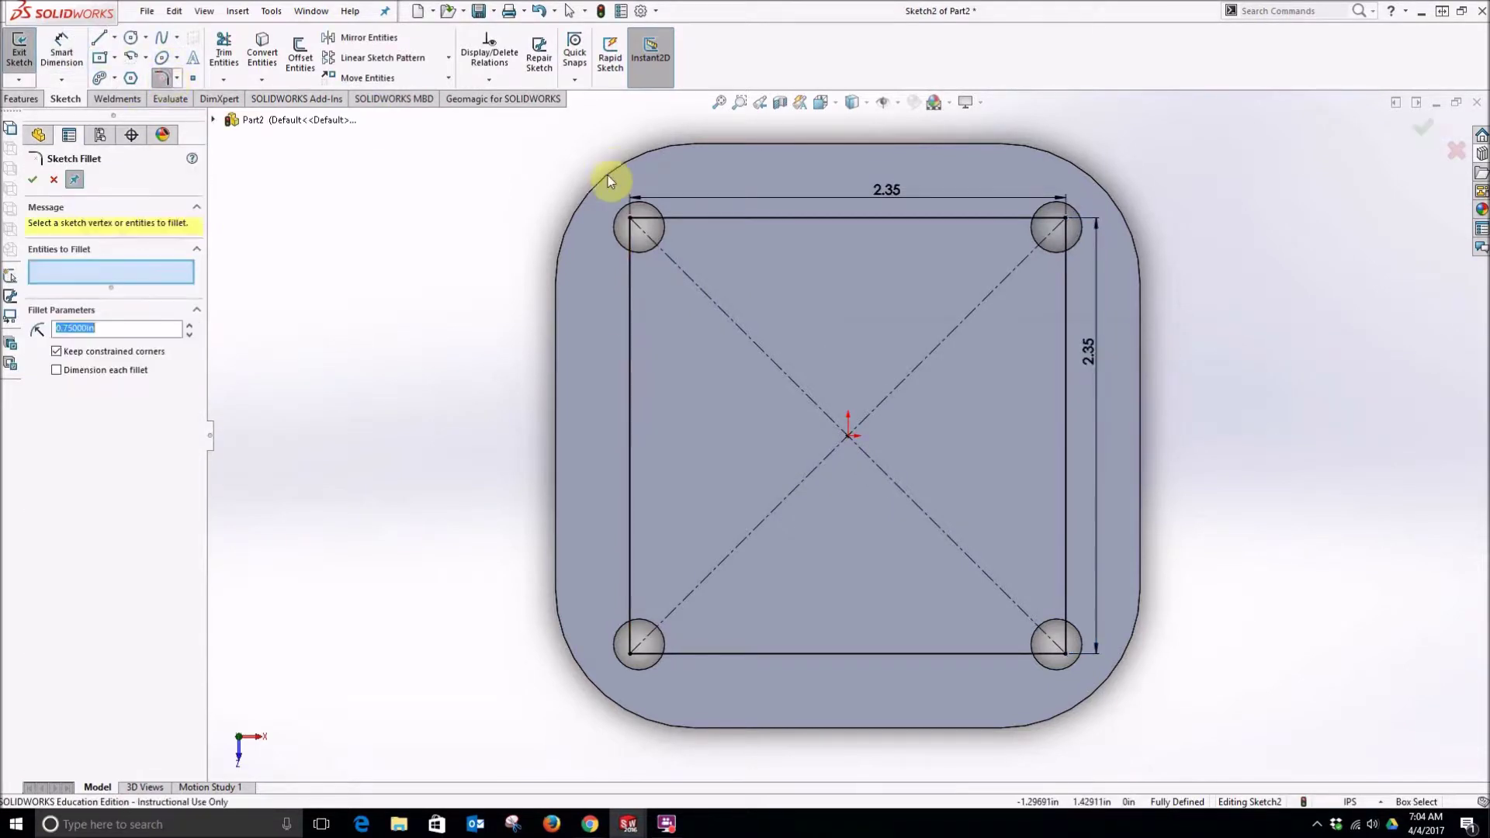
pyautogui.click(630, 218)
pyautogui.click(1065, 220)
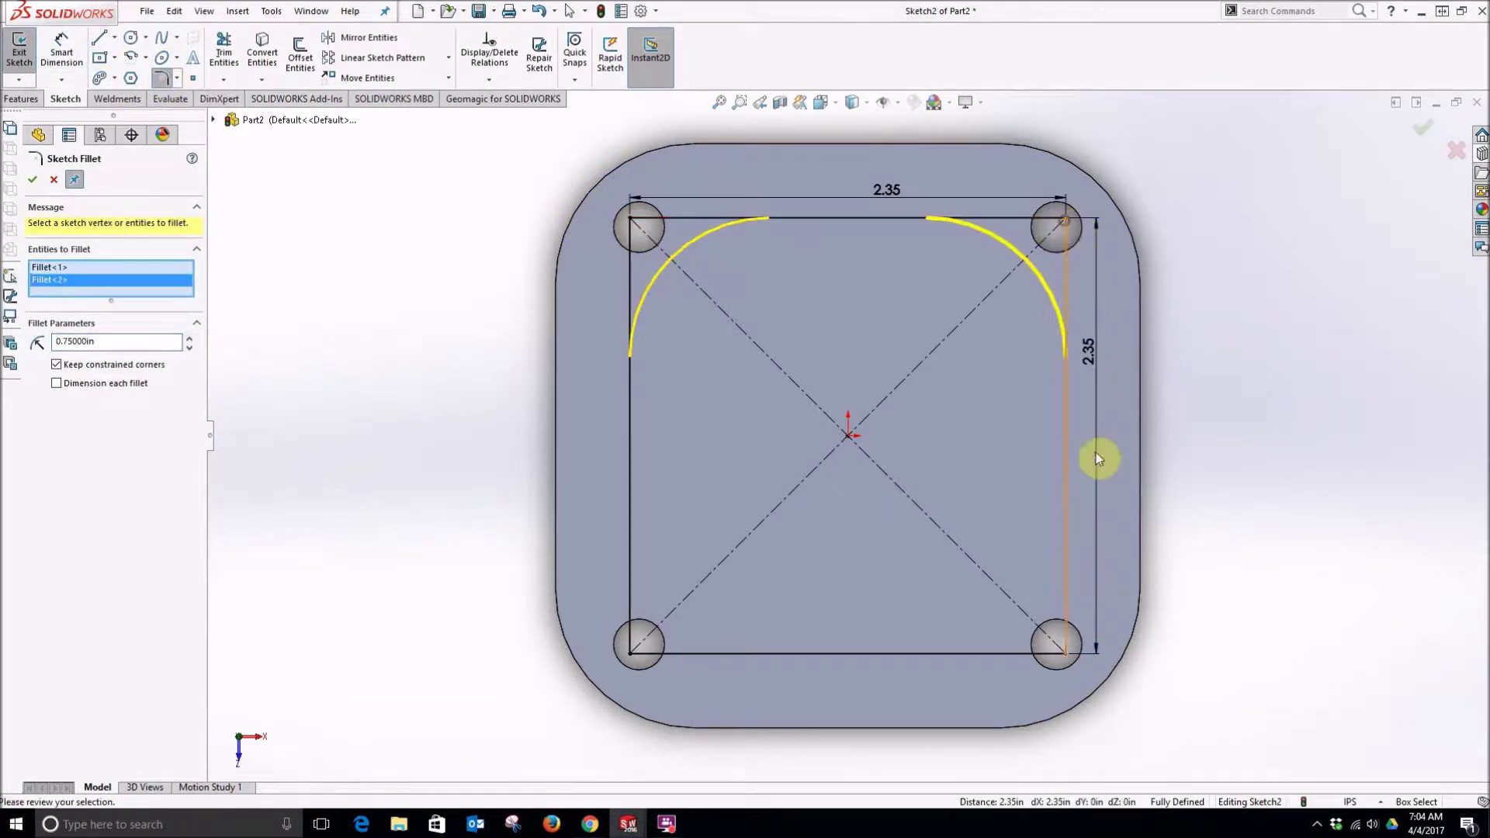
pyautogui.click(1065, 653)
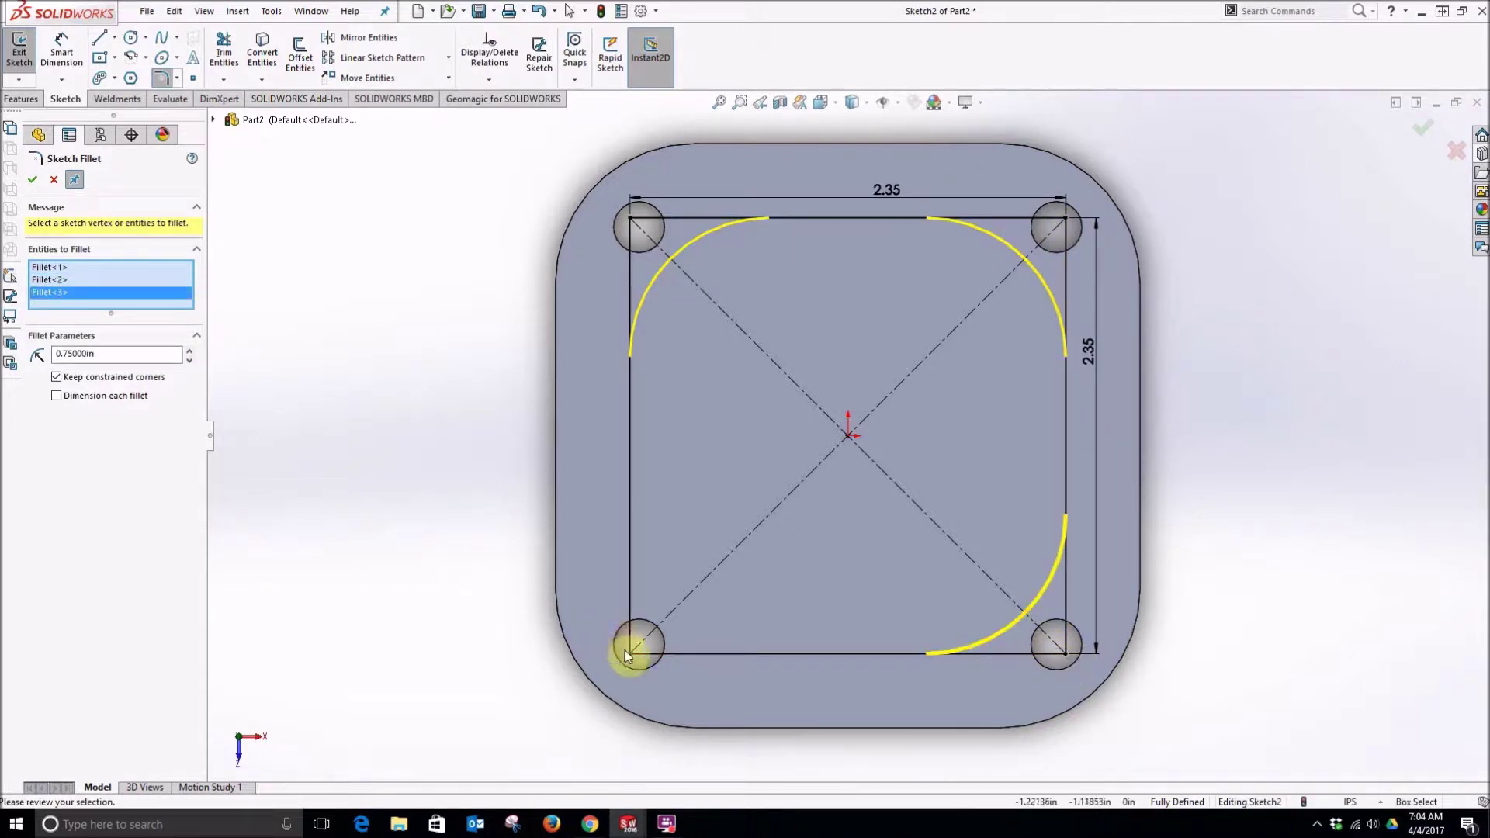
pyautogui.click(630, 652)
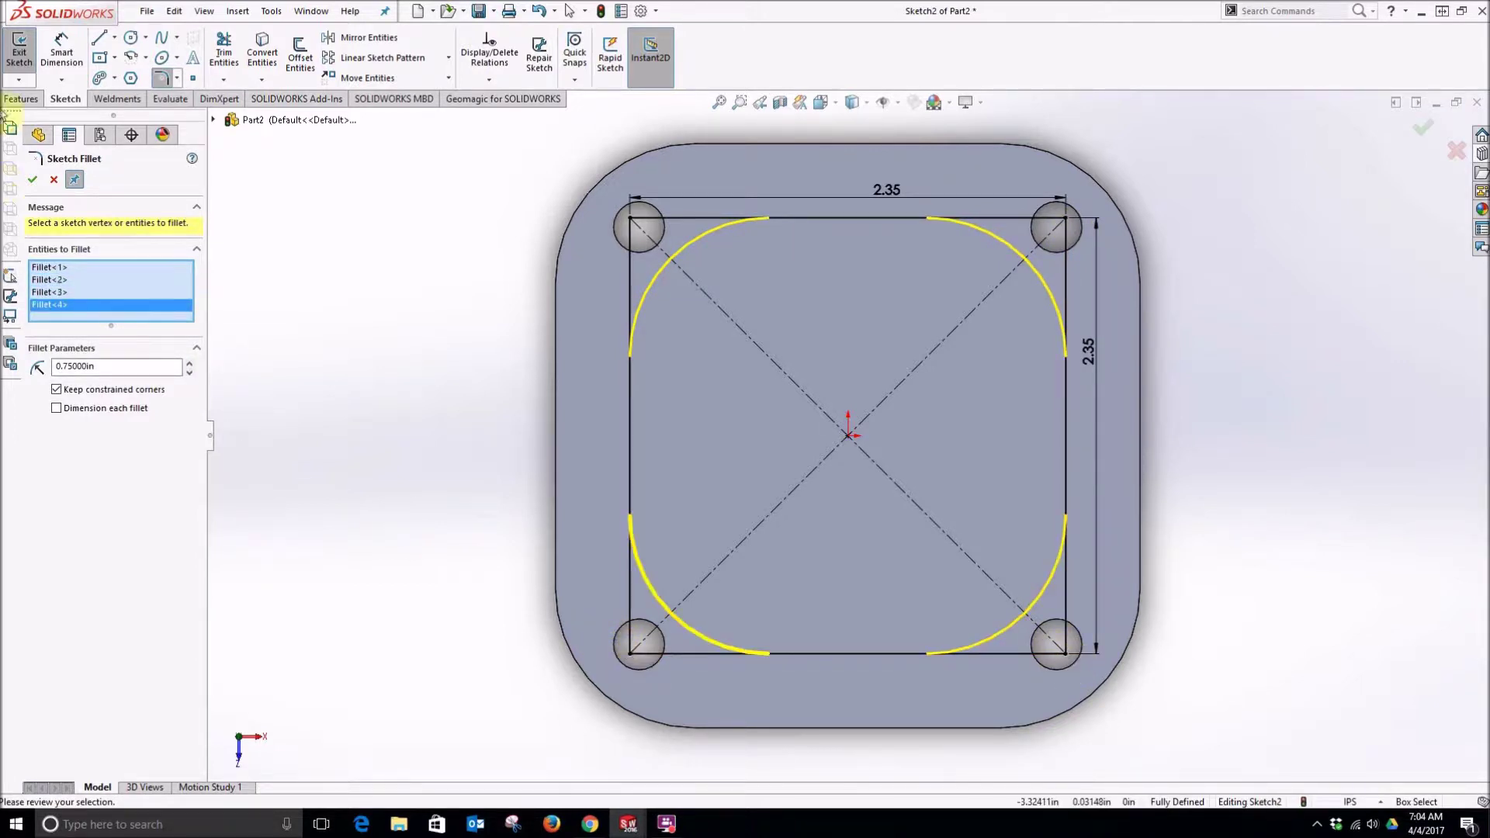
pyautogui.click(33, 180)
pyautogui.click(15, 49)
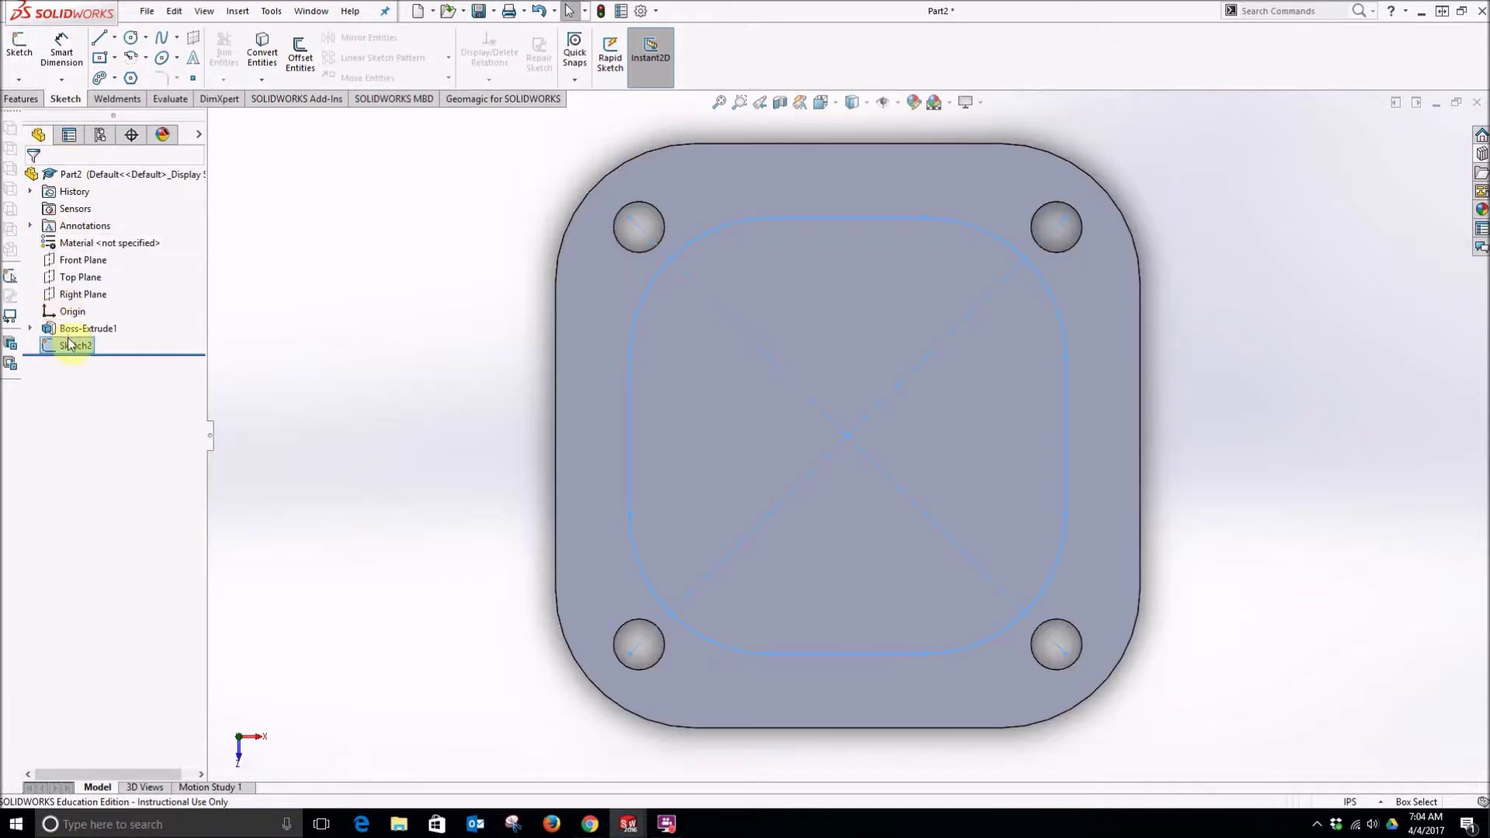
# Cut the rounded square sketch 2 in deep into the block as a blind extruded cut.
pyautogui.click(30, 99)
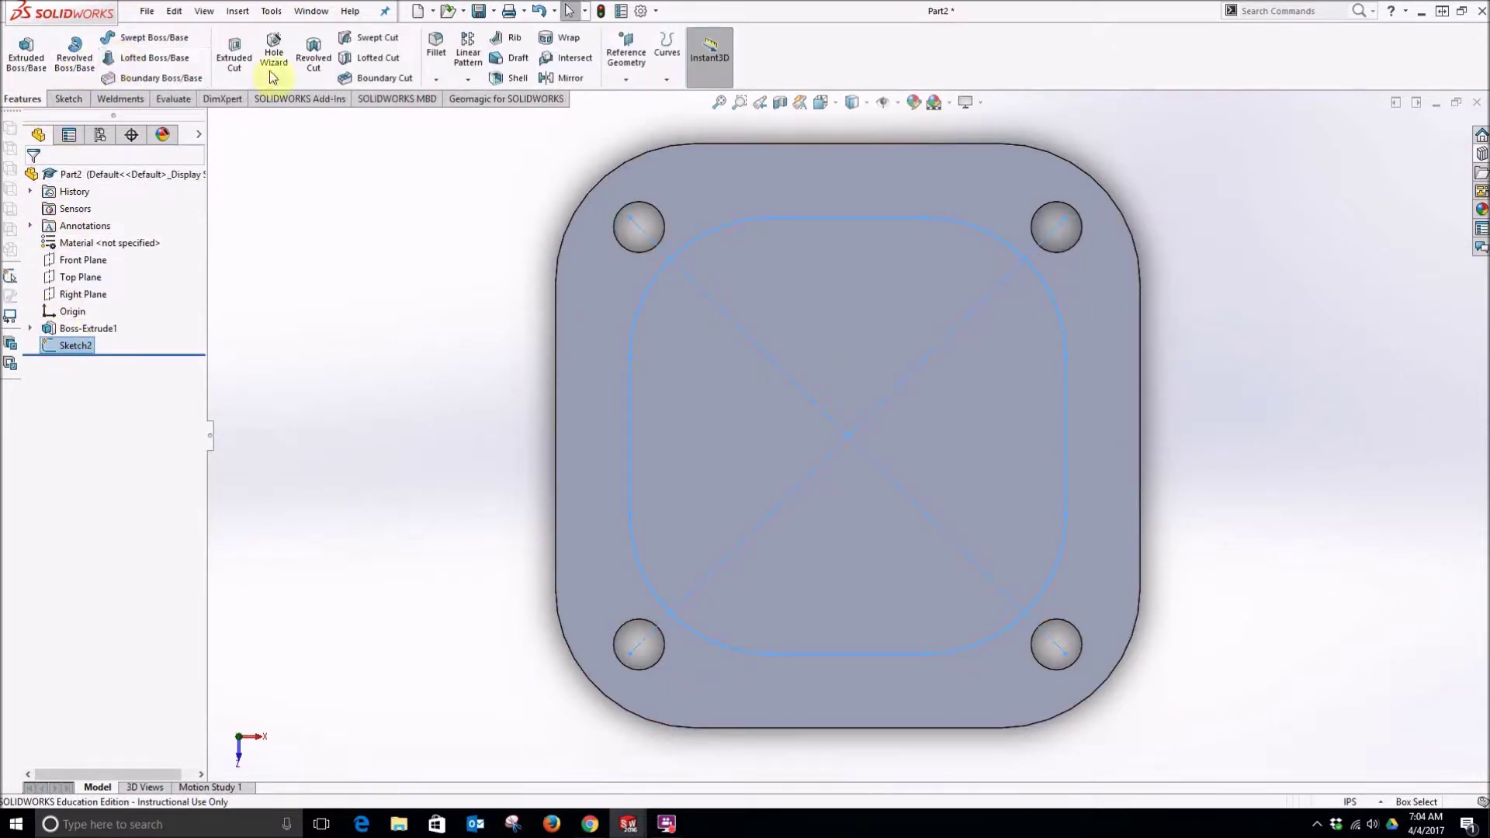
pyautogui.click(242, 59)
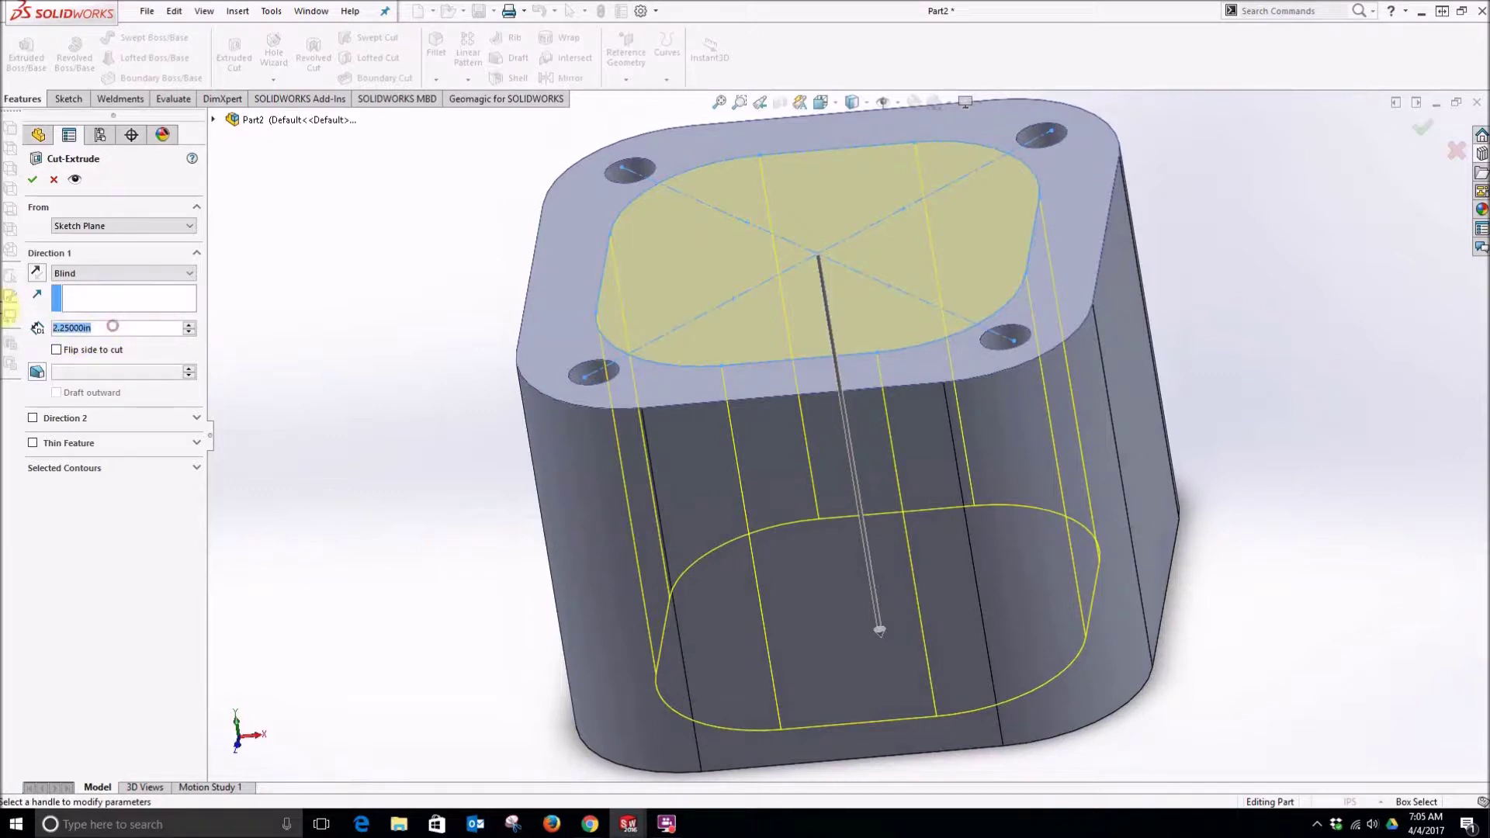
pyautogui.write('2')
pyautogui.press('Return')
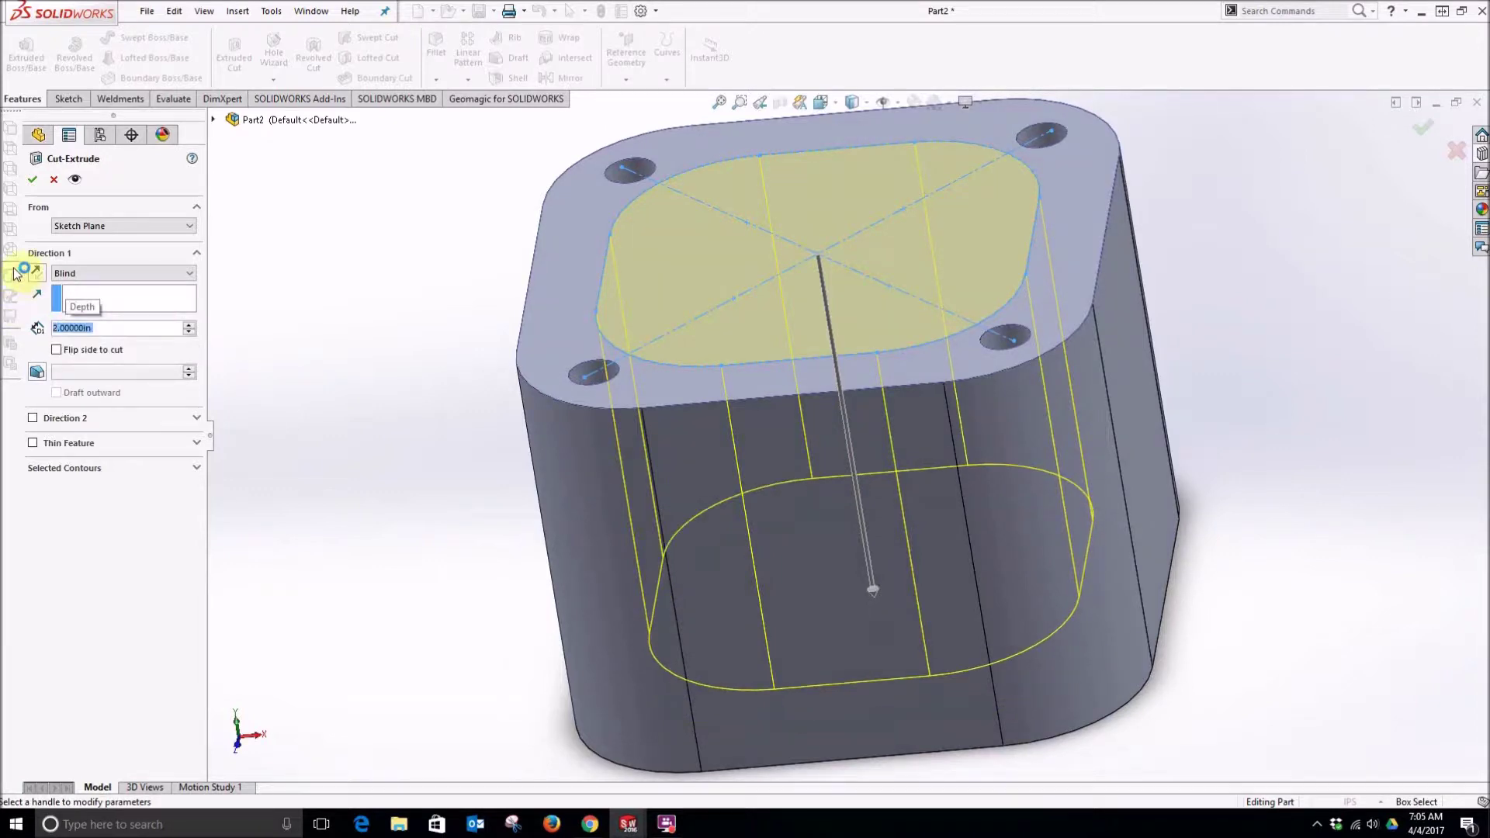
pyautogui.click(32, 179)
# Create a reference plane offset 1.25 in above the Top Plane.
pyautogui.moveTo(350, 384); pyautogui.dragTo(539, 314, button='middle')
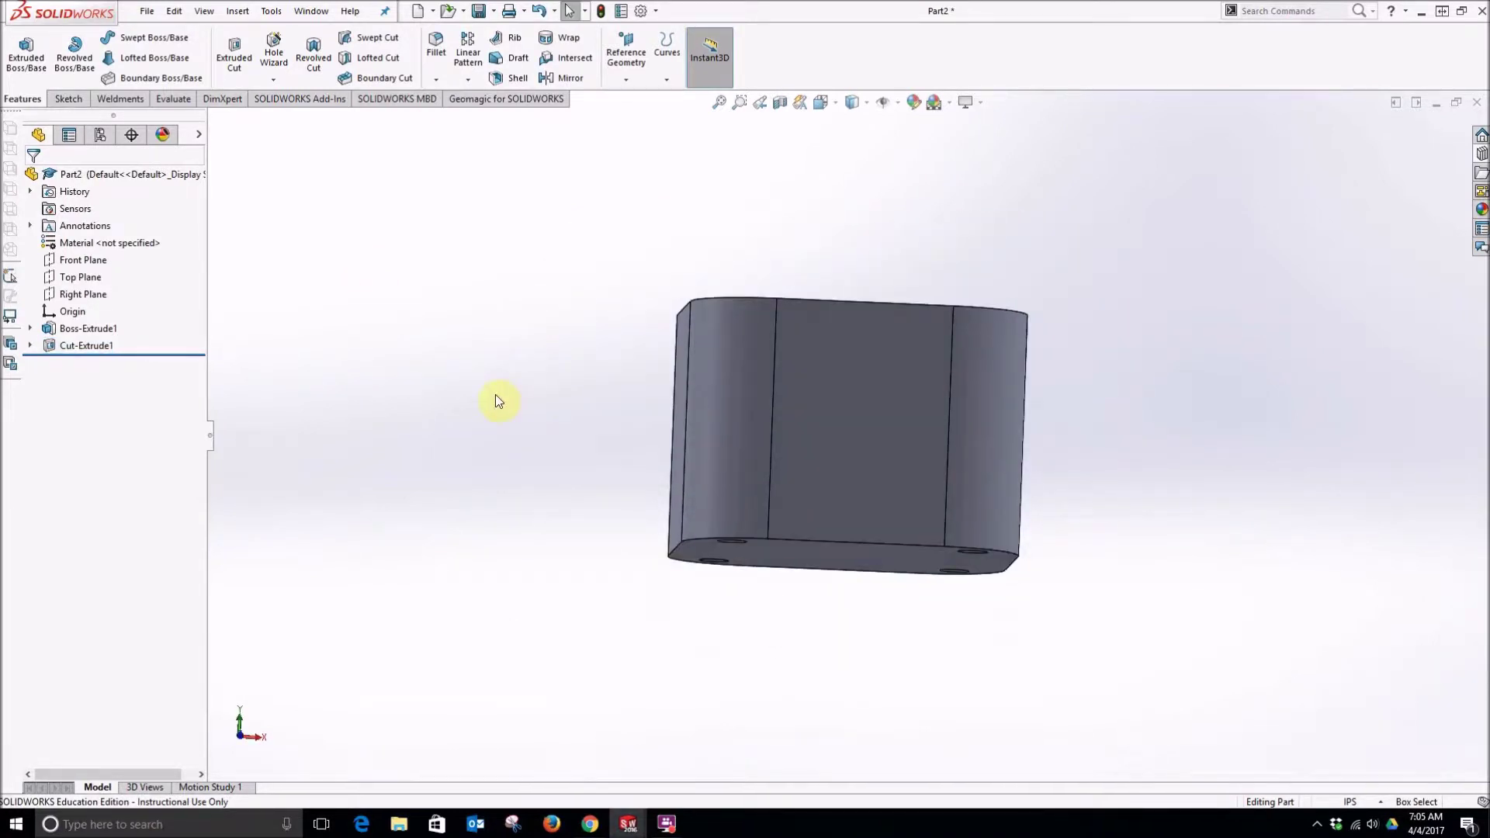
pyautogui.click(101, 280)
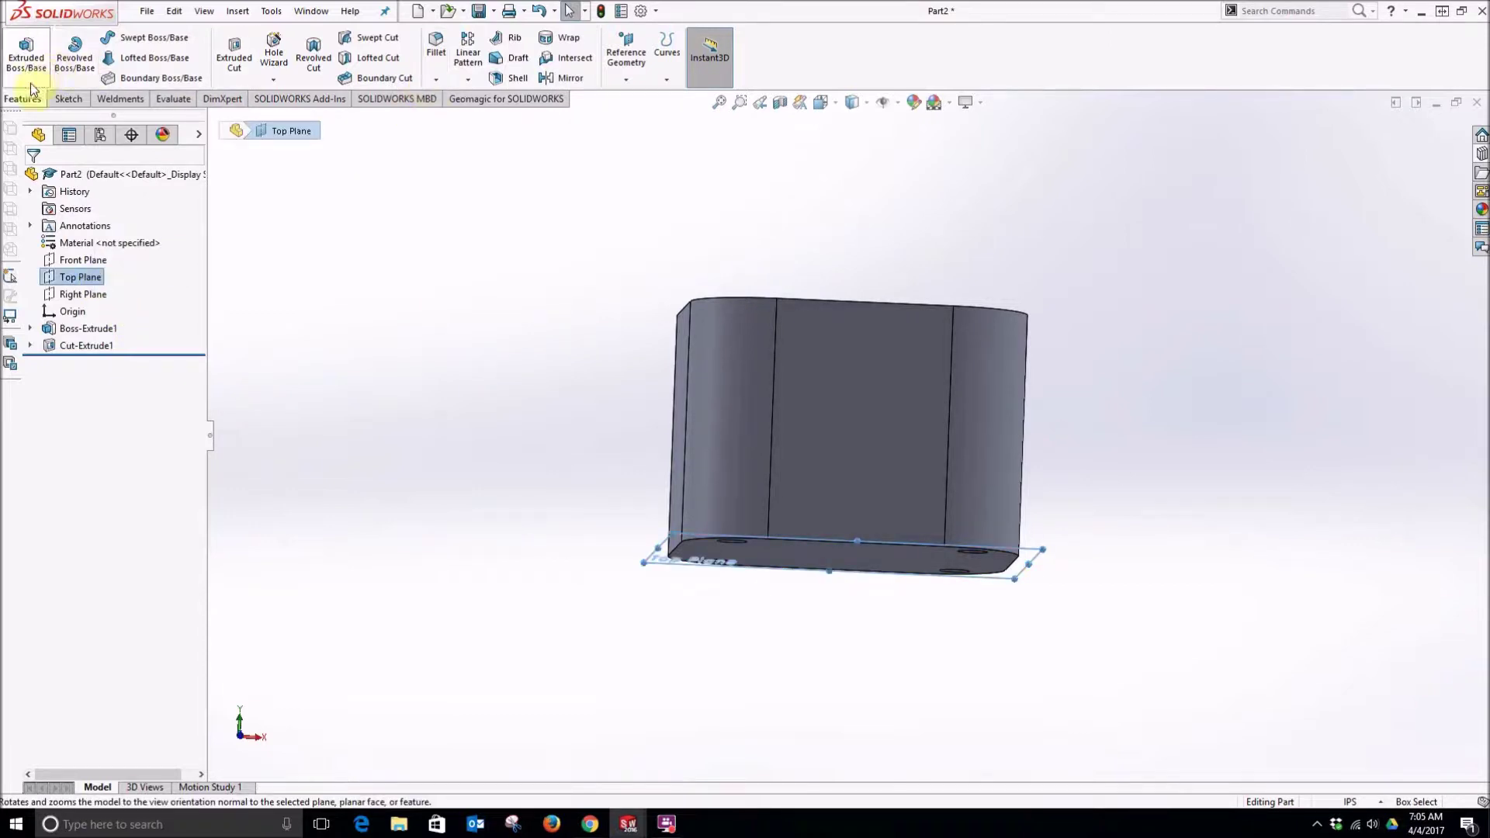
pyautogui.click(625, 78)
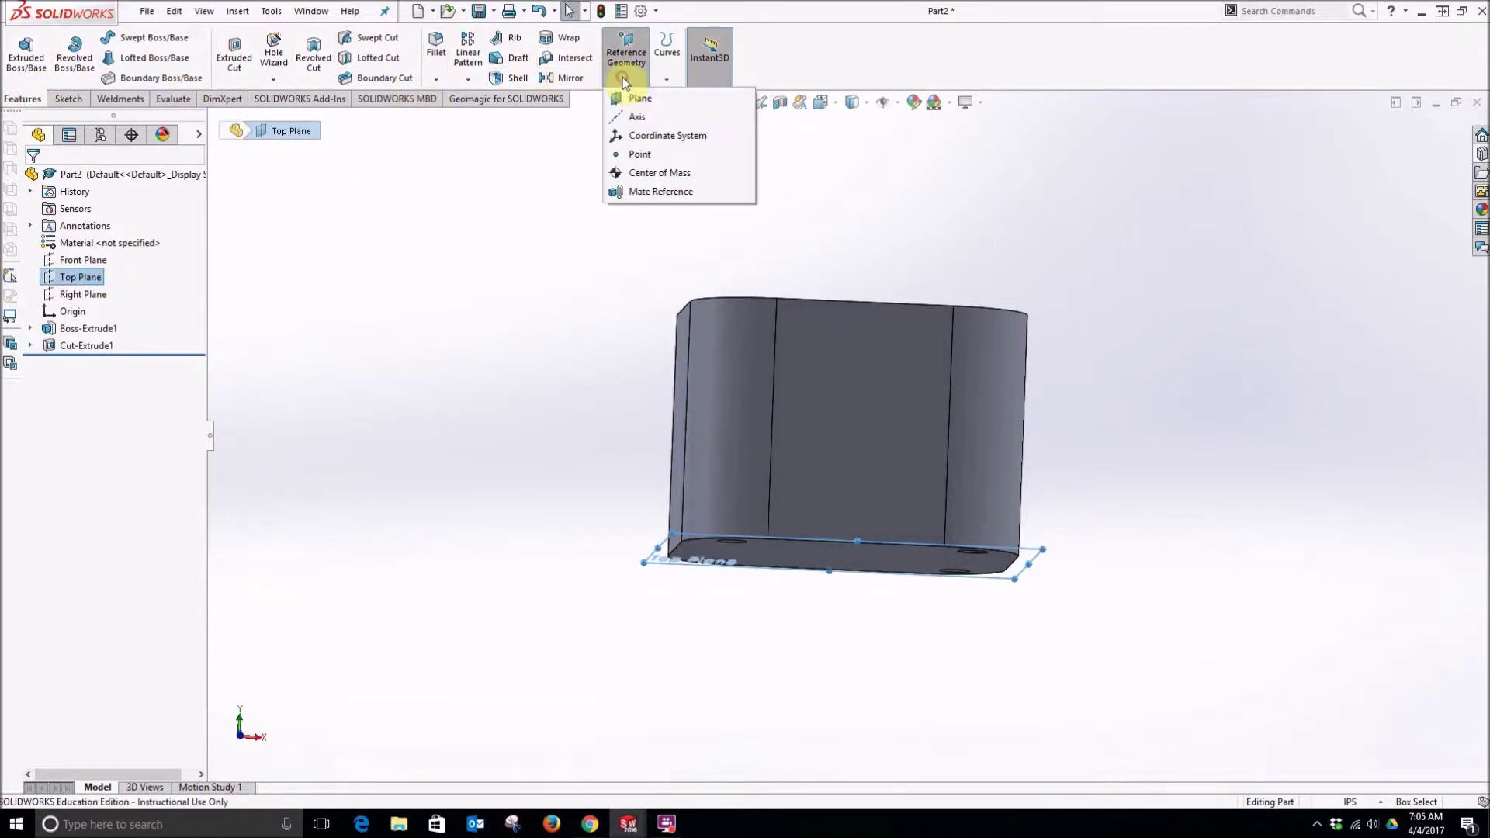
pyautogui.click(631, 99)
pyautogui.moveTo(489, 243); pyautogui.dragTo(478, 281, button='middle')
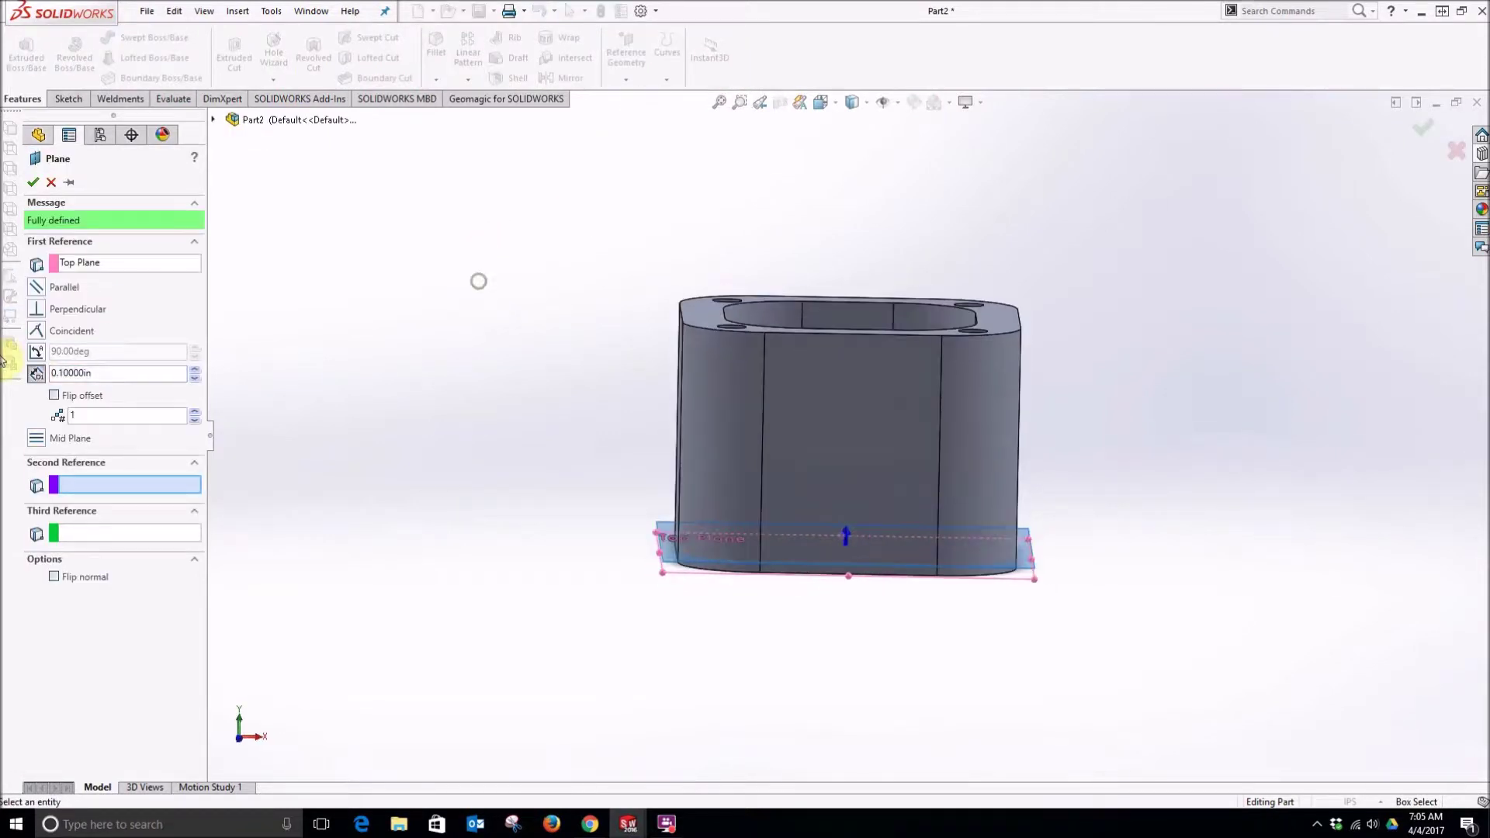
pyautogui.doubleClick(140, 371)
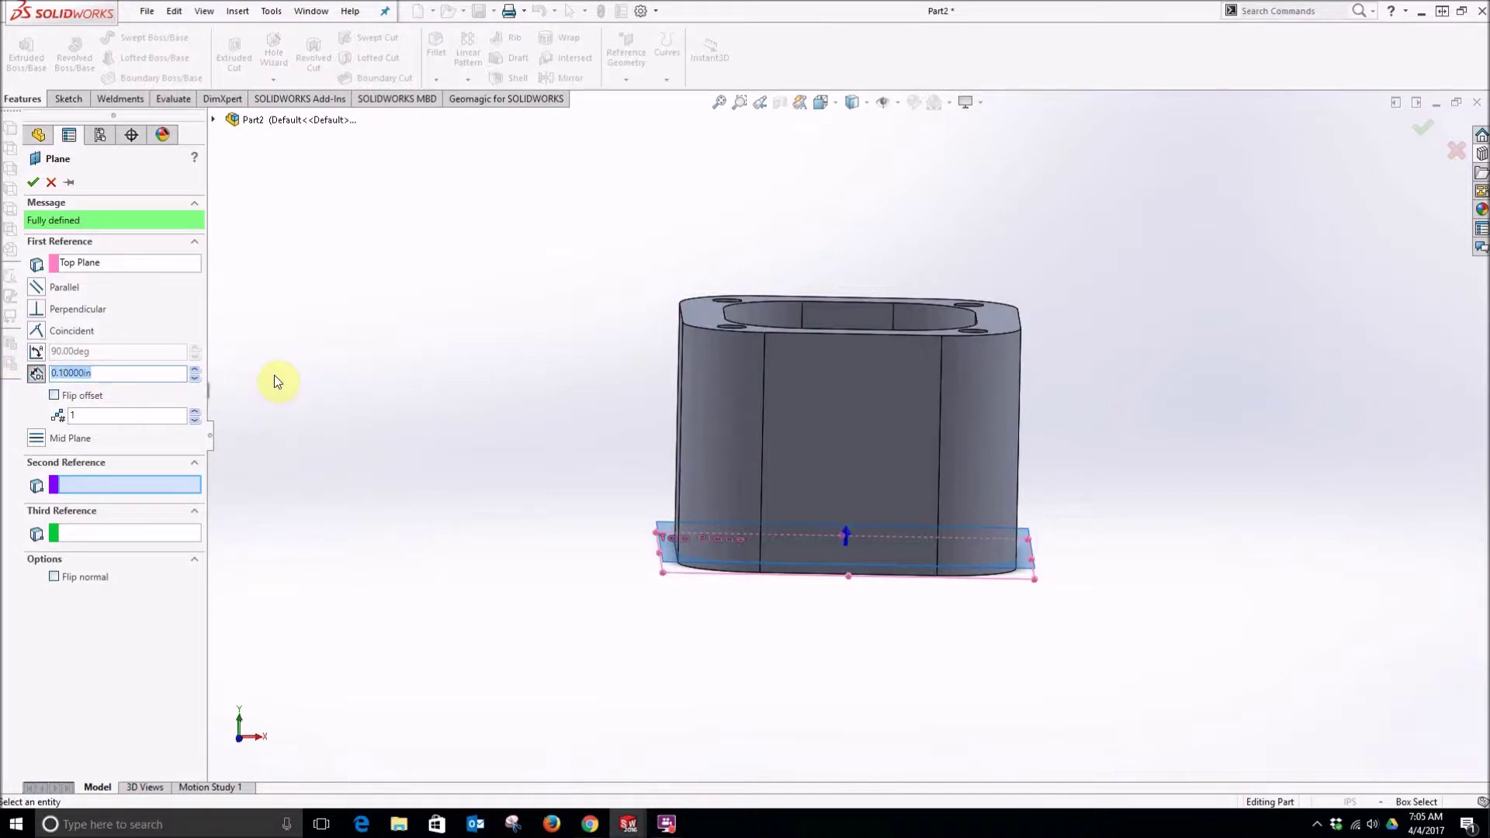
pyautogui.write('1.25')
pyautogui.press('Return')
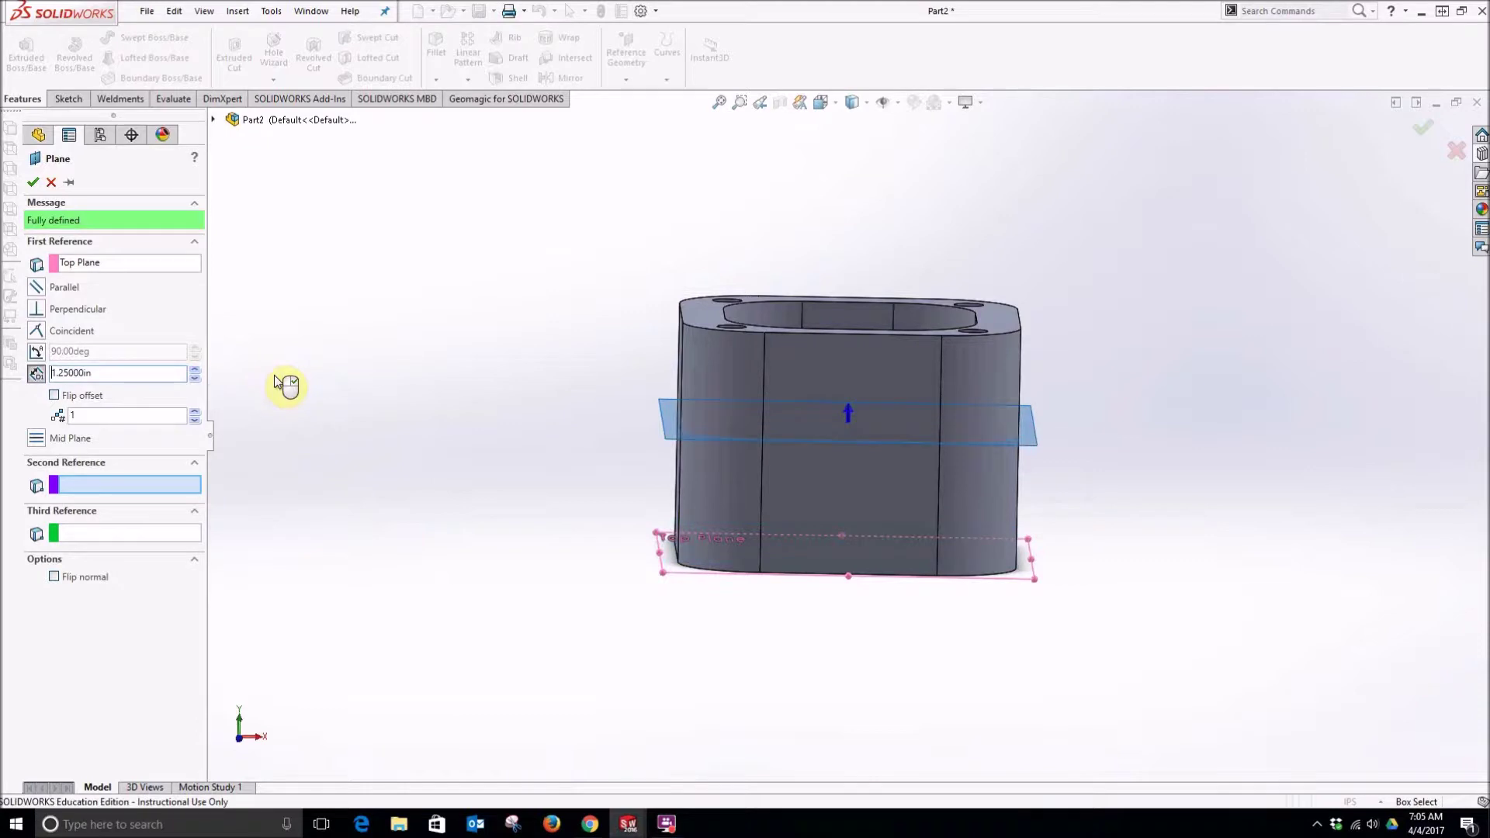
pyautogui.click(34, 183)
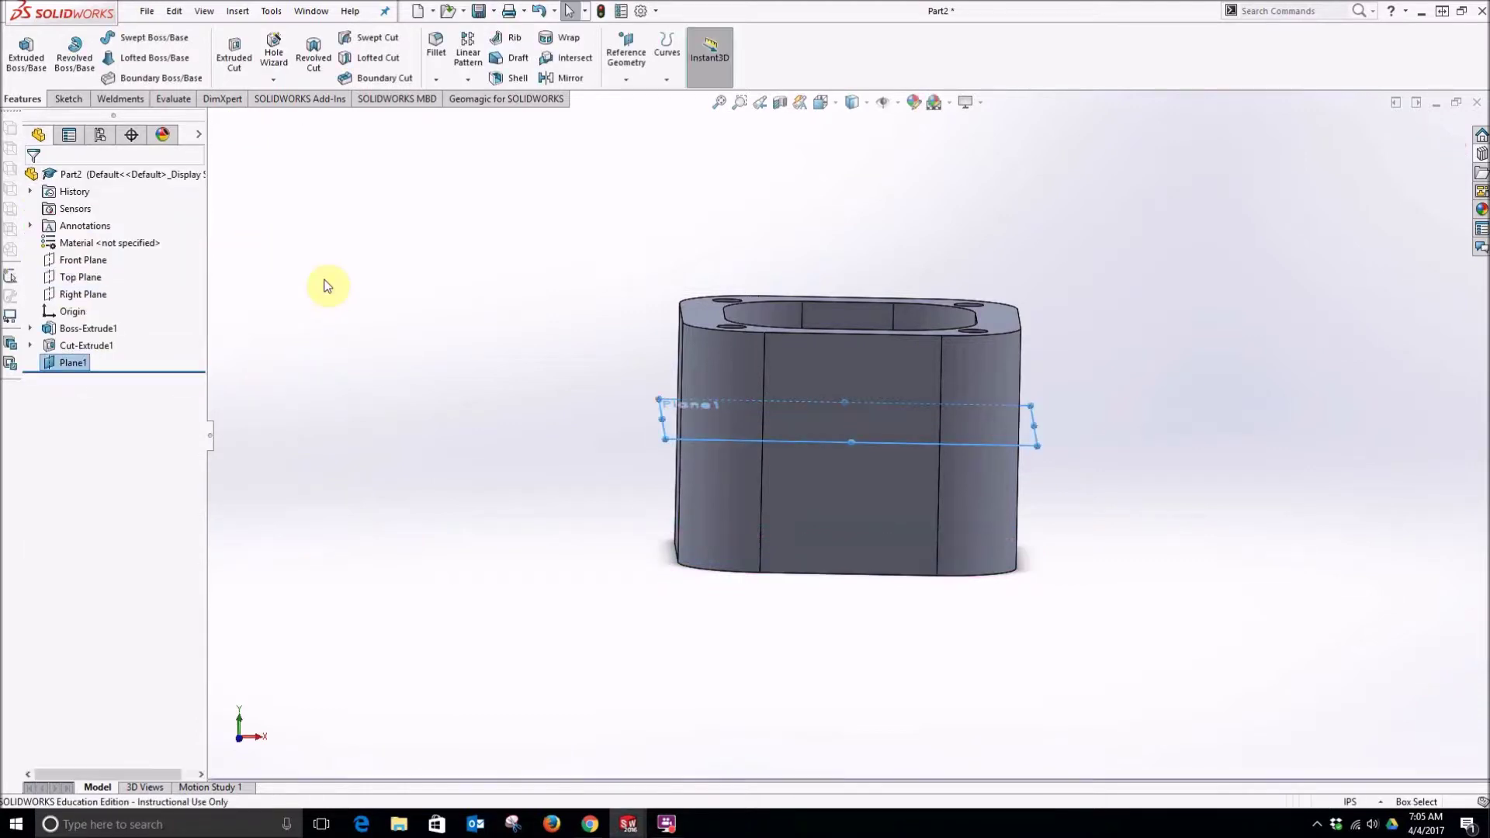
# Sketch a closed right trapezoid on the offset plane, from the pocket edge's midpoint inward, about 0.35 in wide, 0.52 in long and 0.11 in at its narrow end.
pyautogui.moveTo(359, 282); pyautogui.dragTo(360, 432, button='middle')
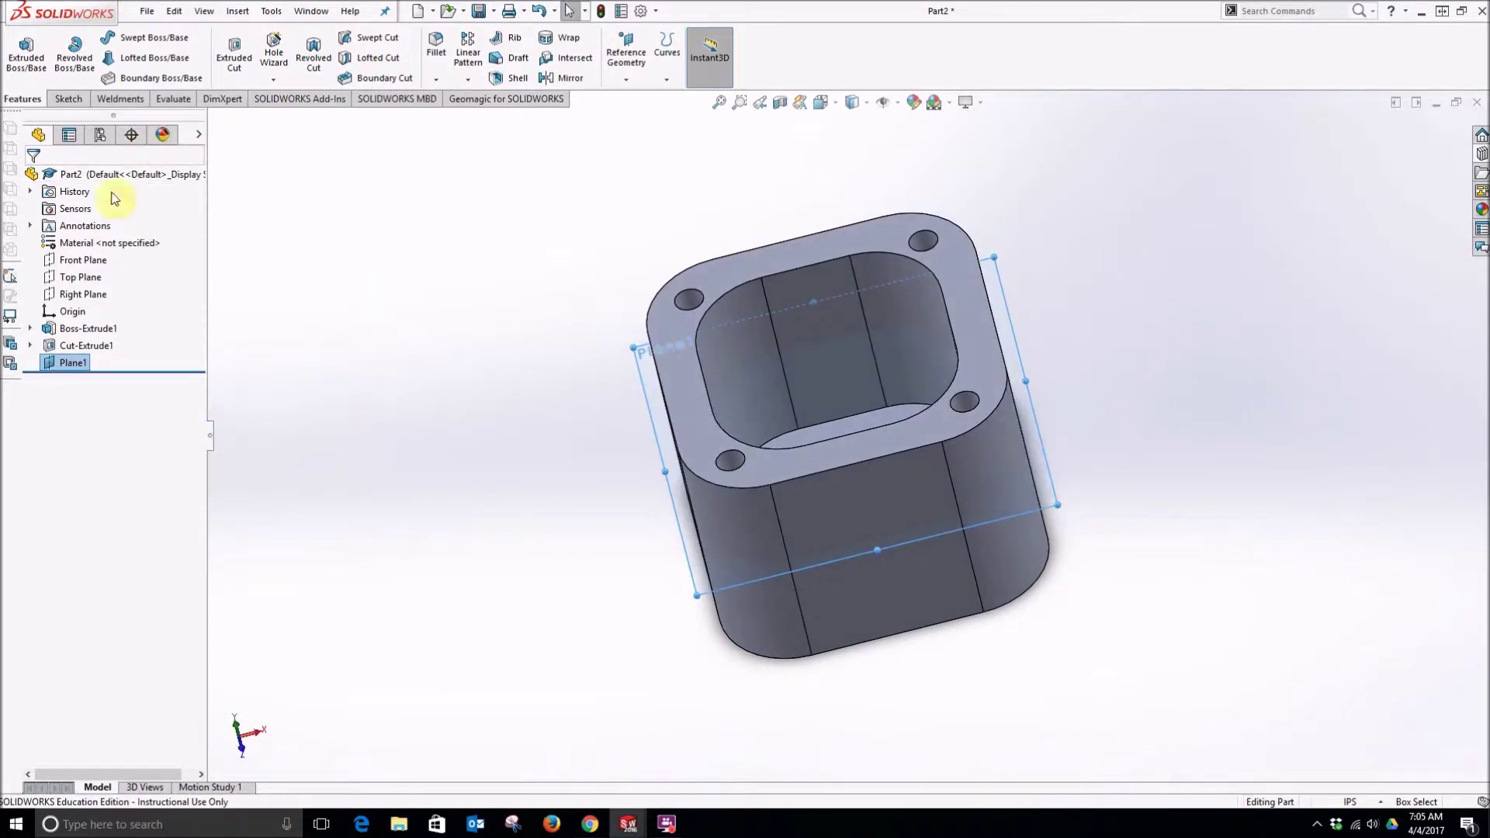
pyautogui.click(83, 100)
pyautogui.click(19, 48)
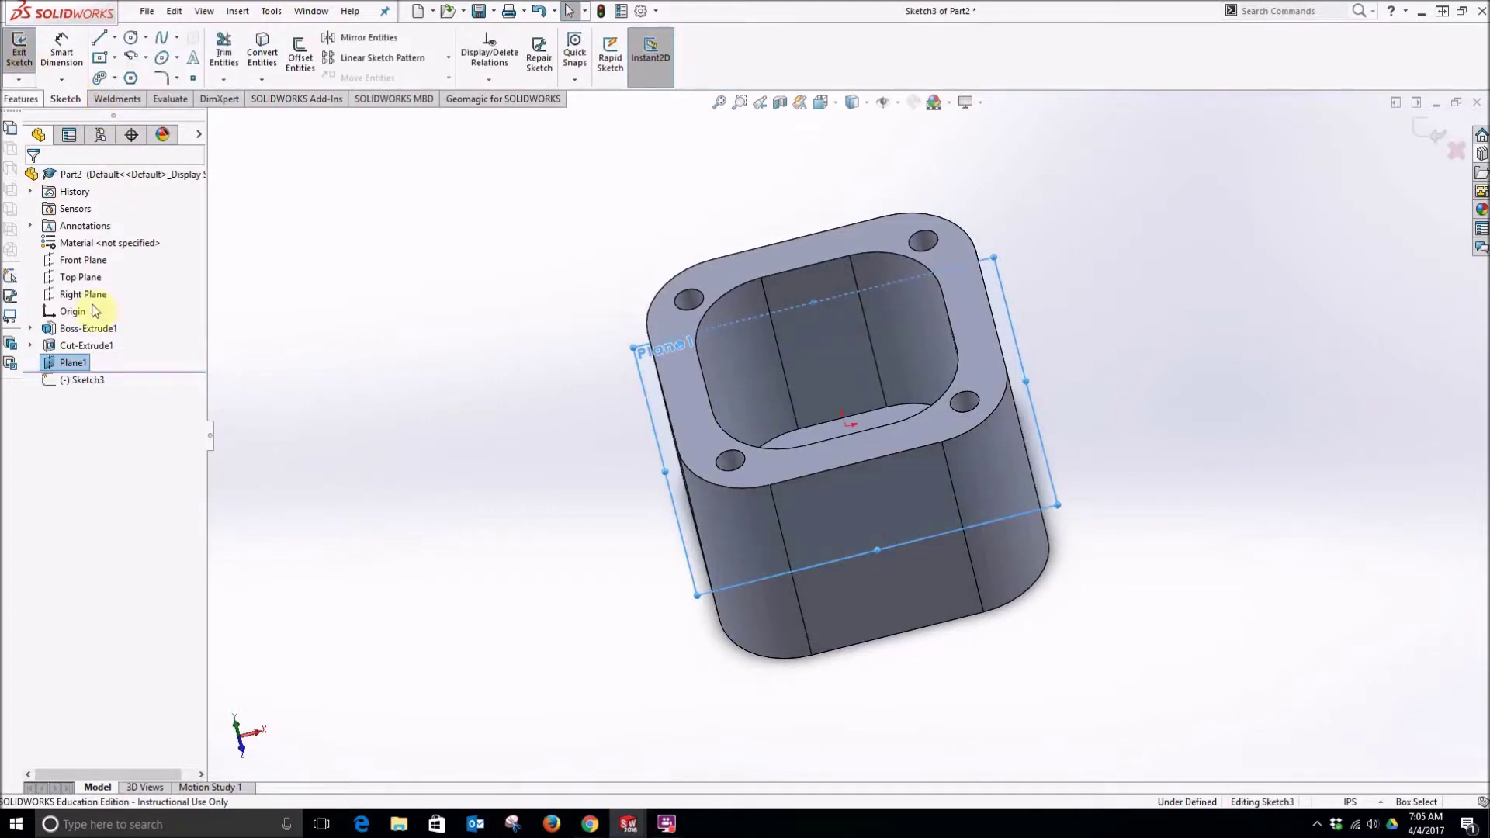
pyautogui.rightClick(70, 365)
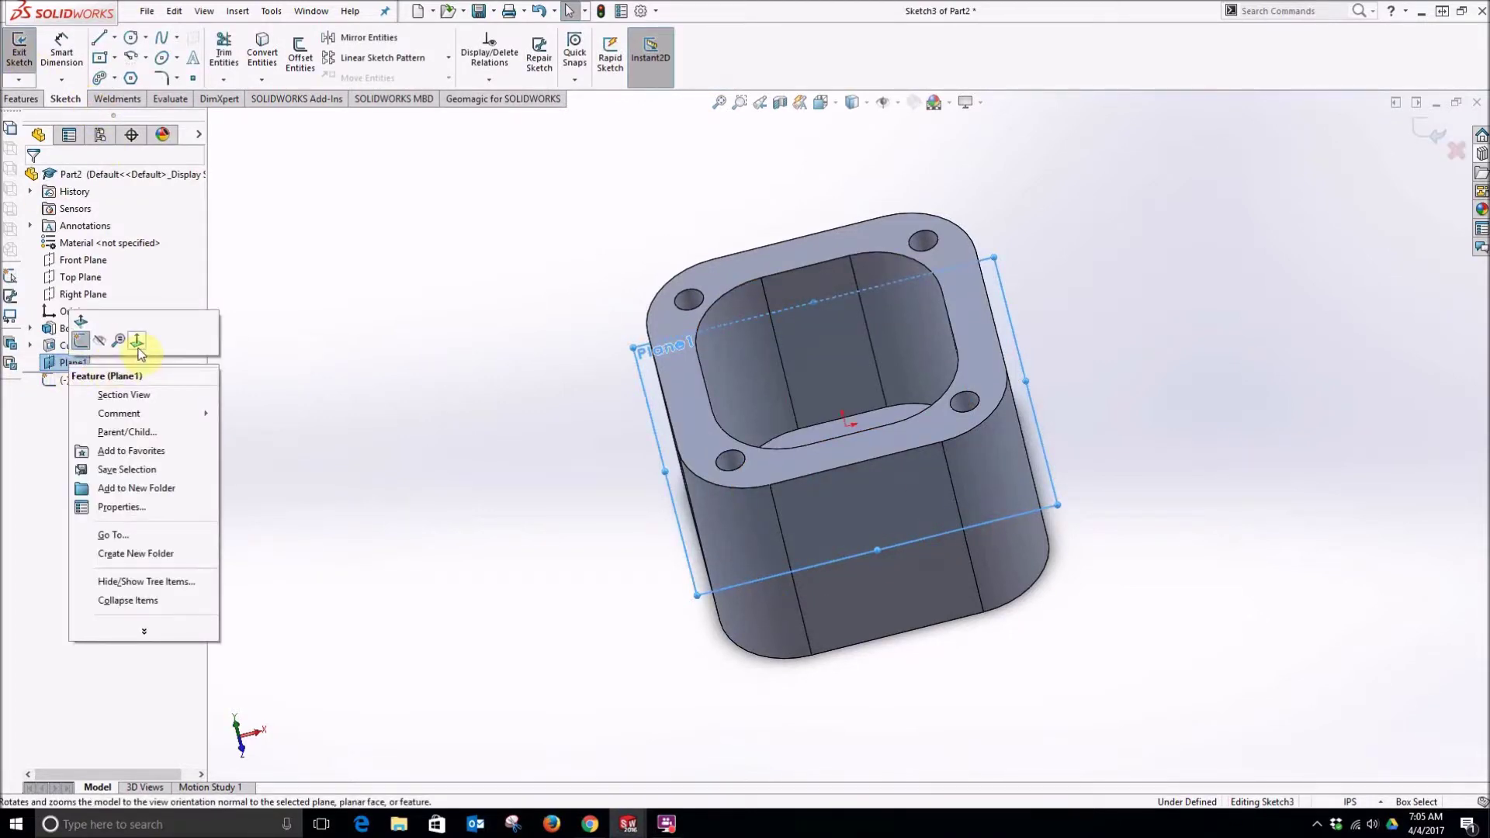
pyautogui.click(138, 346)
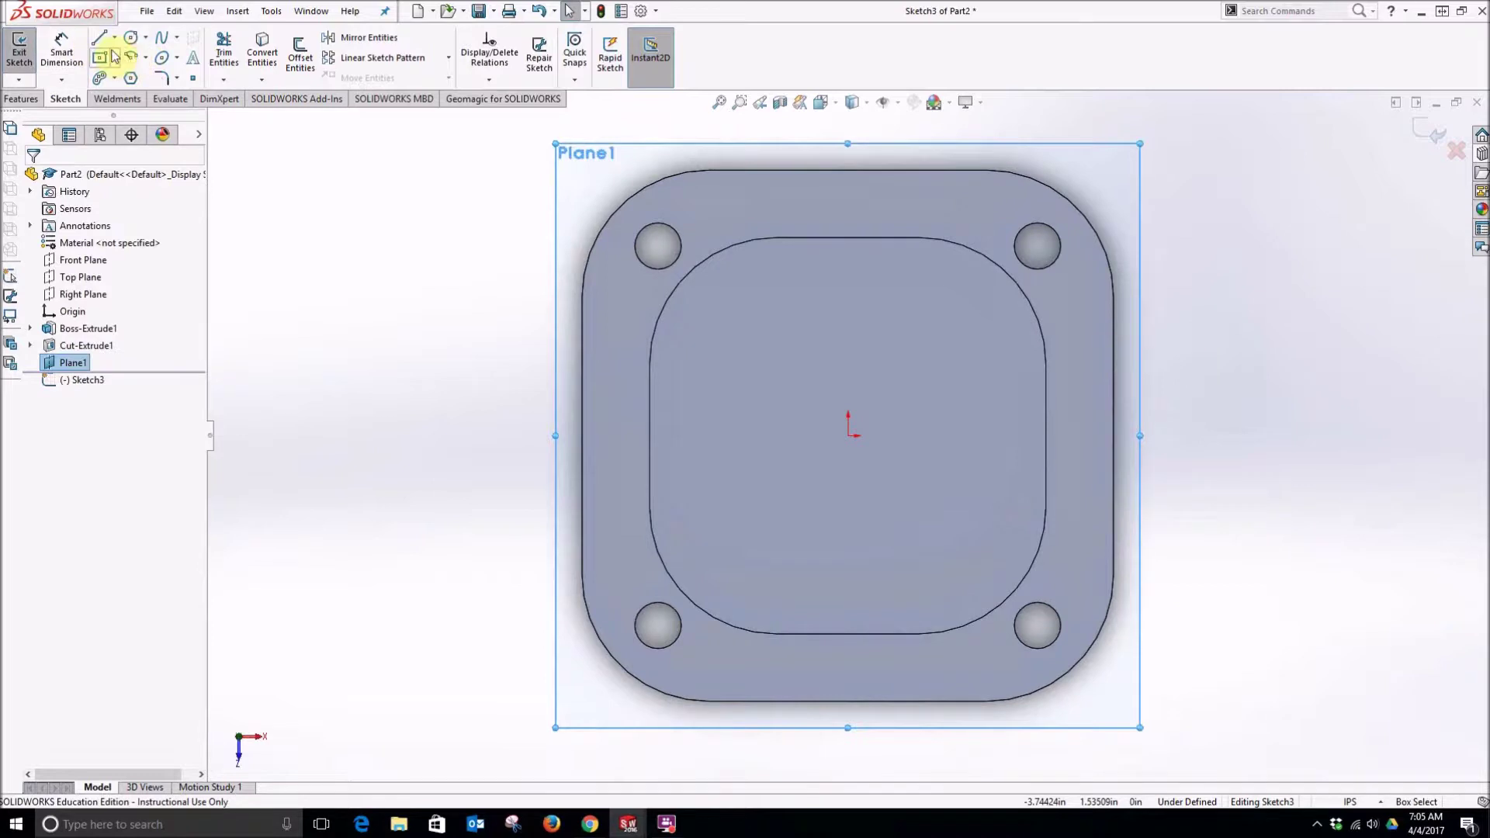
pyautogui.click(100, 40)
pyautogui.scroll(-5, 869, 299)
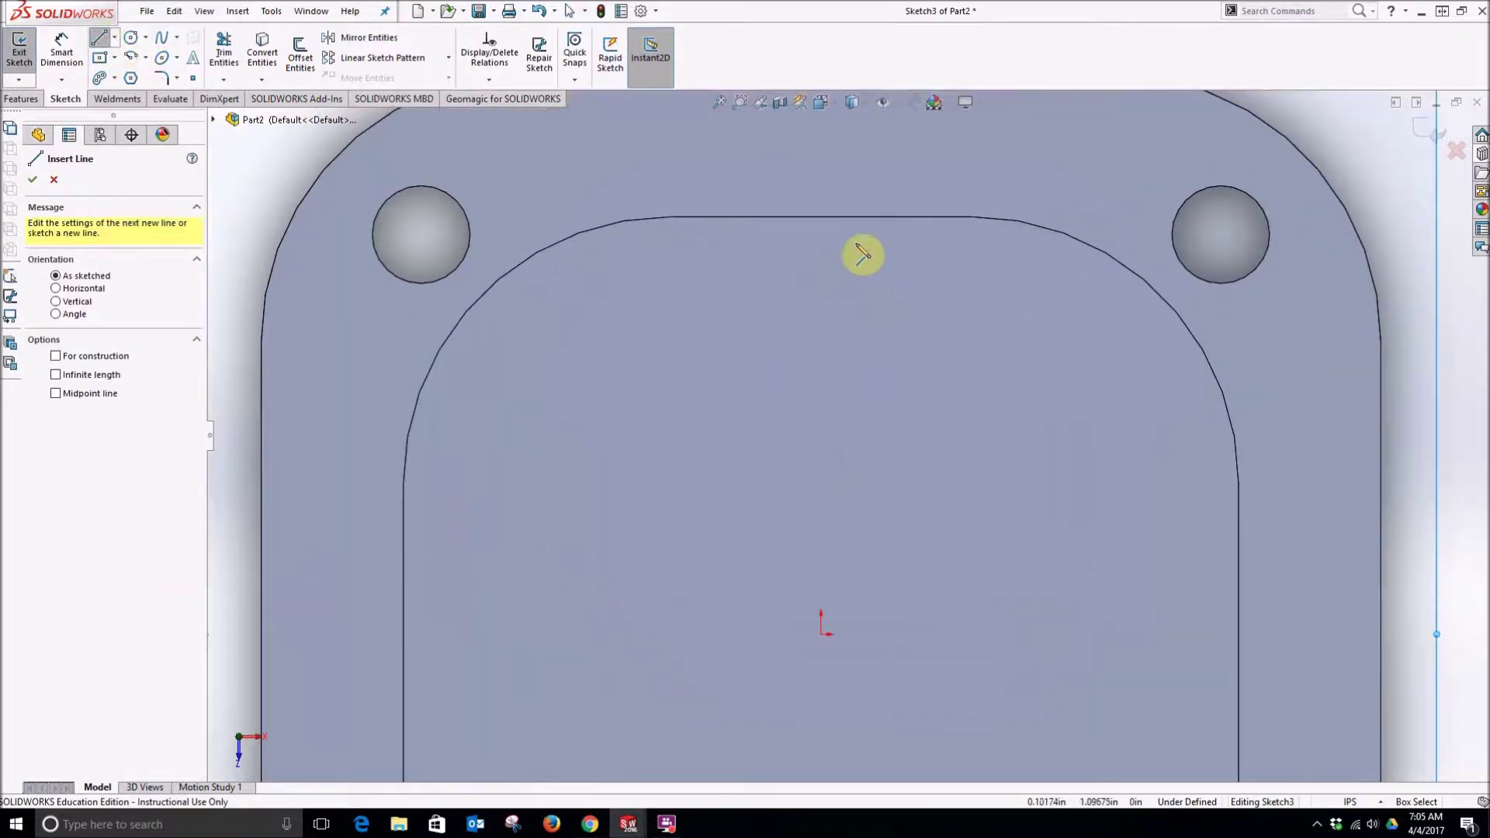
pyautogui.click(821, 216)
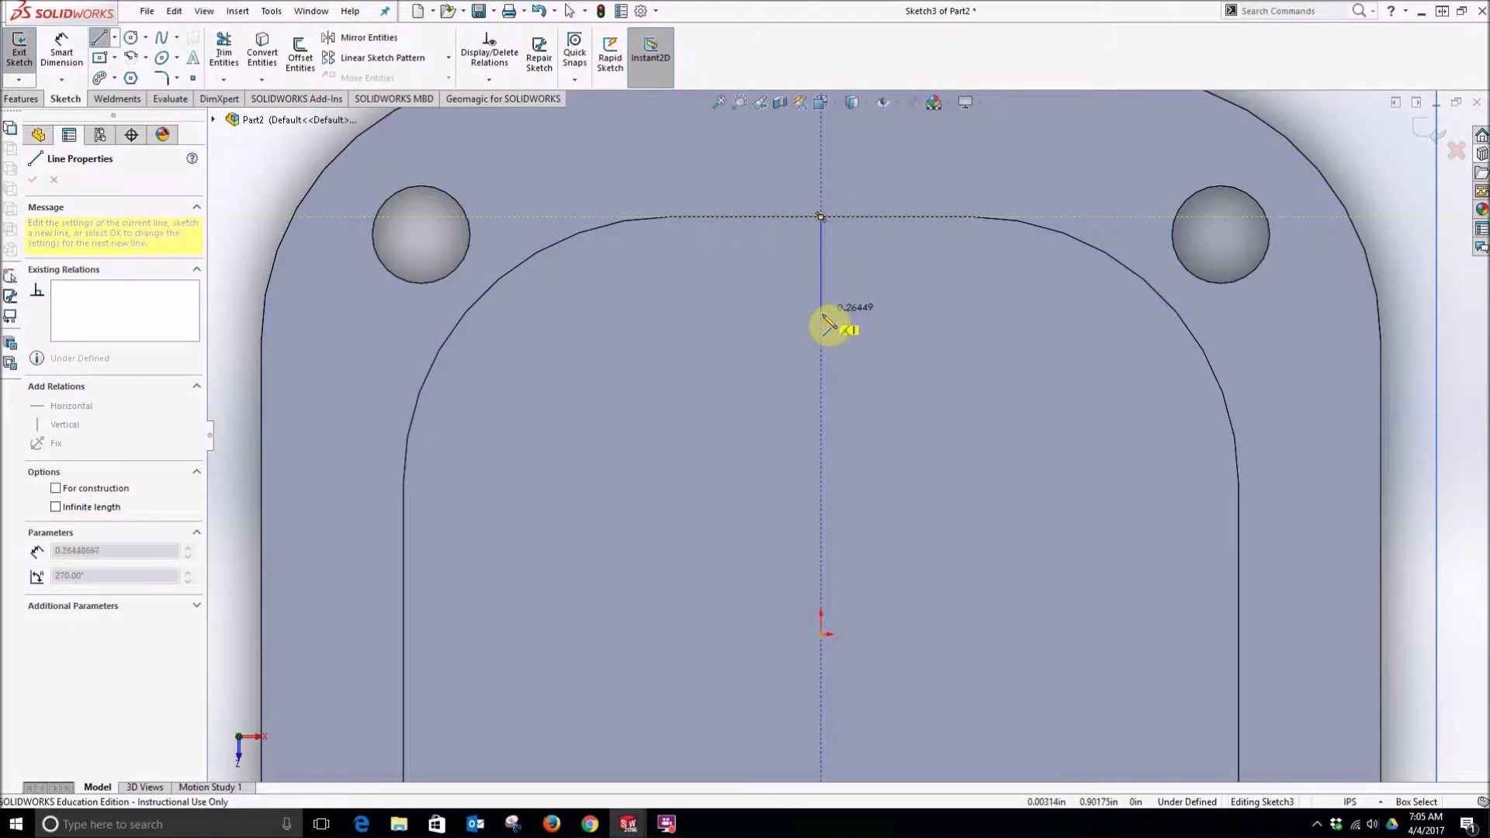
pyautogui.click(821, 402)
pyautogui.click(783, 402)
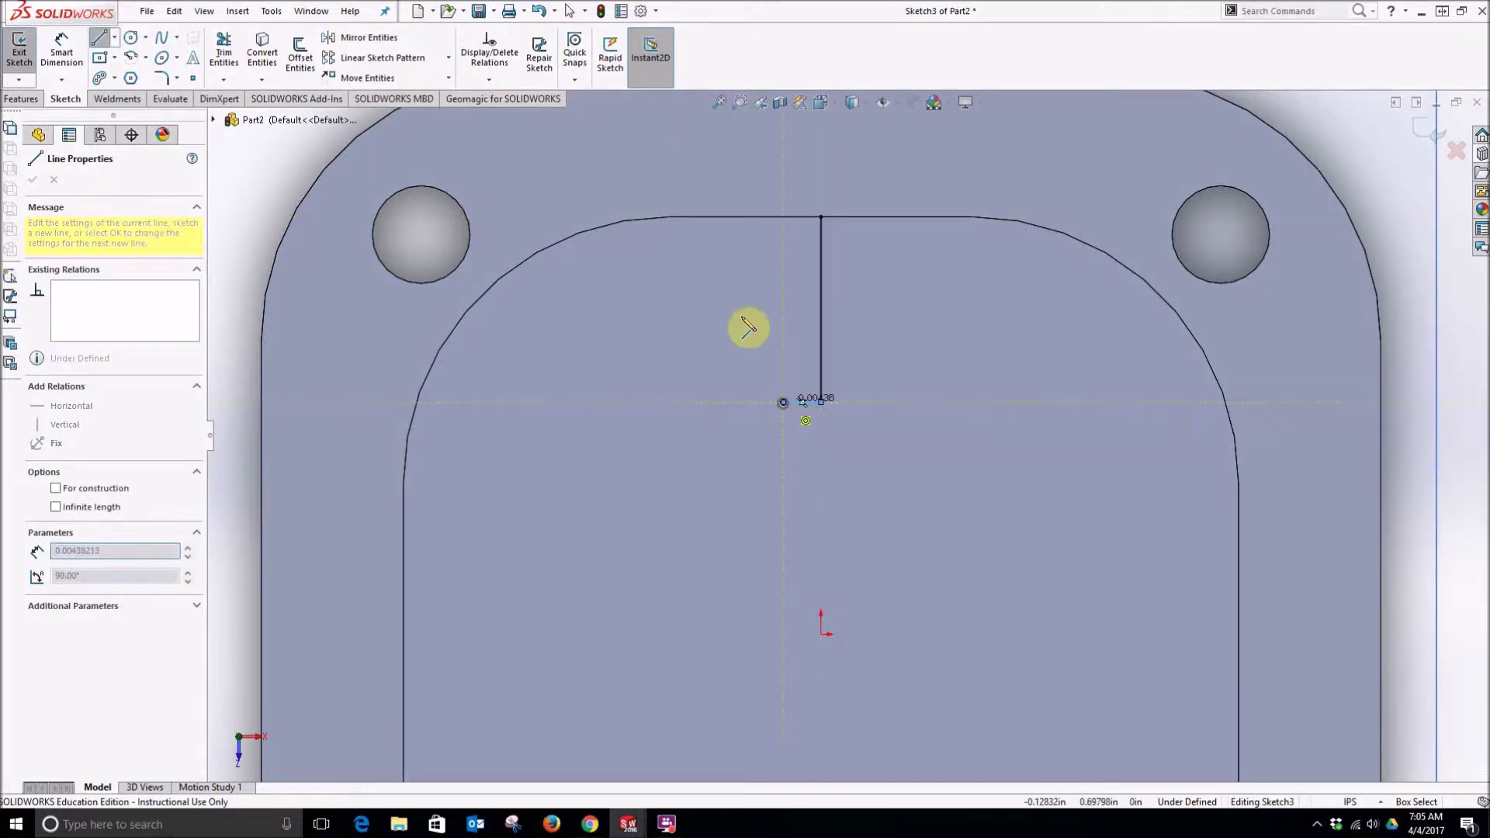
pyautogui.click(697, 217)
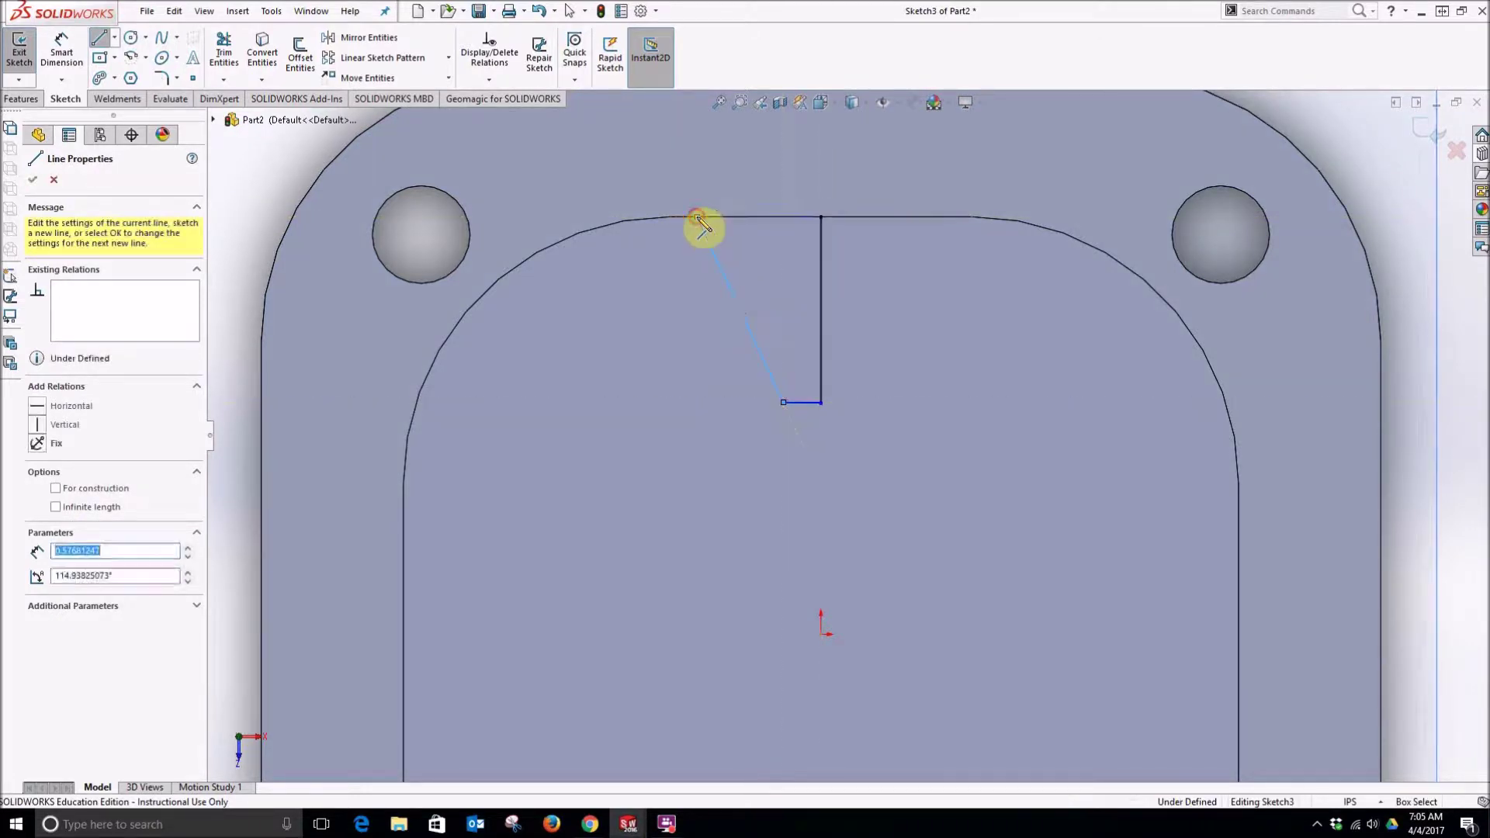
pyautogui.click(822, 217)
pyautogui.press('Escape')
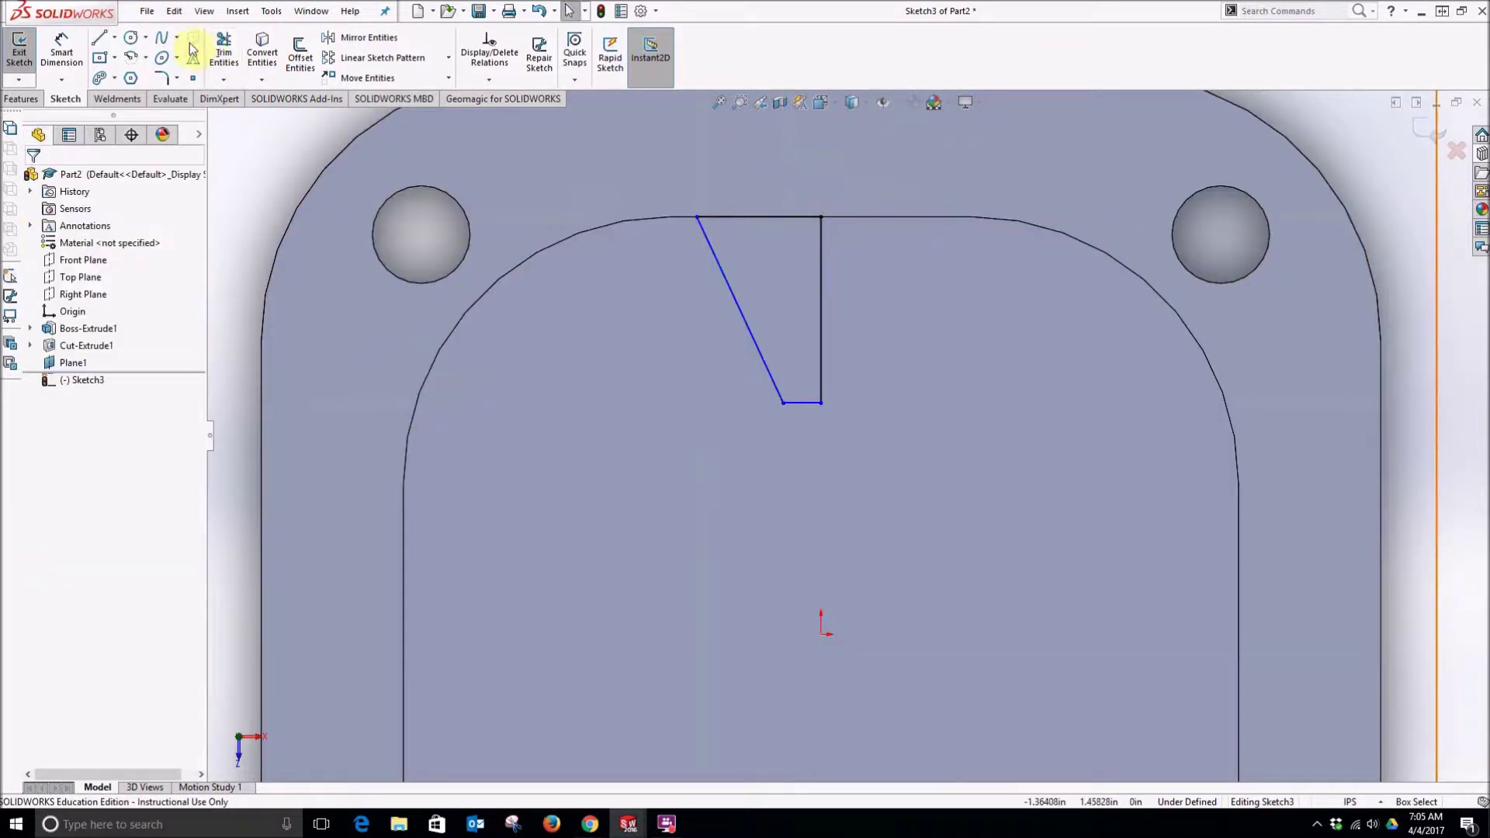
# Dimension the trapezoid to 0.35 in at the wide end, 0.10 in at the narrow end and 0.5 in long, and exit the sketch.
pyautogui.click(84, 50)
pyautogui.click(771, 217)
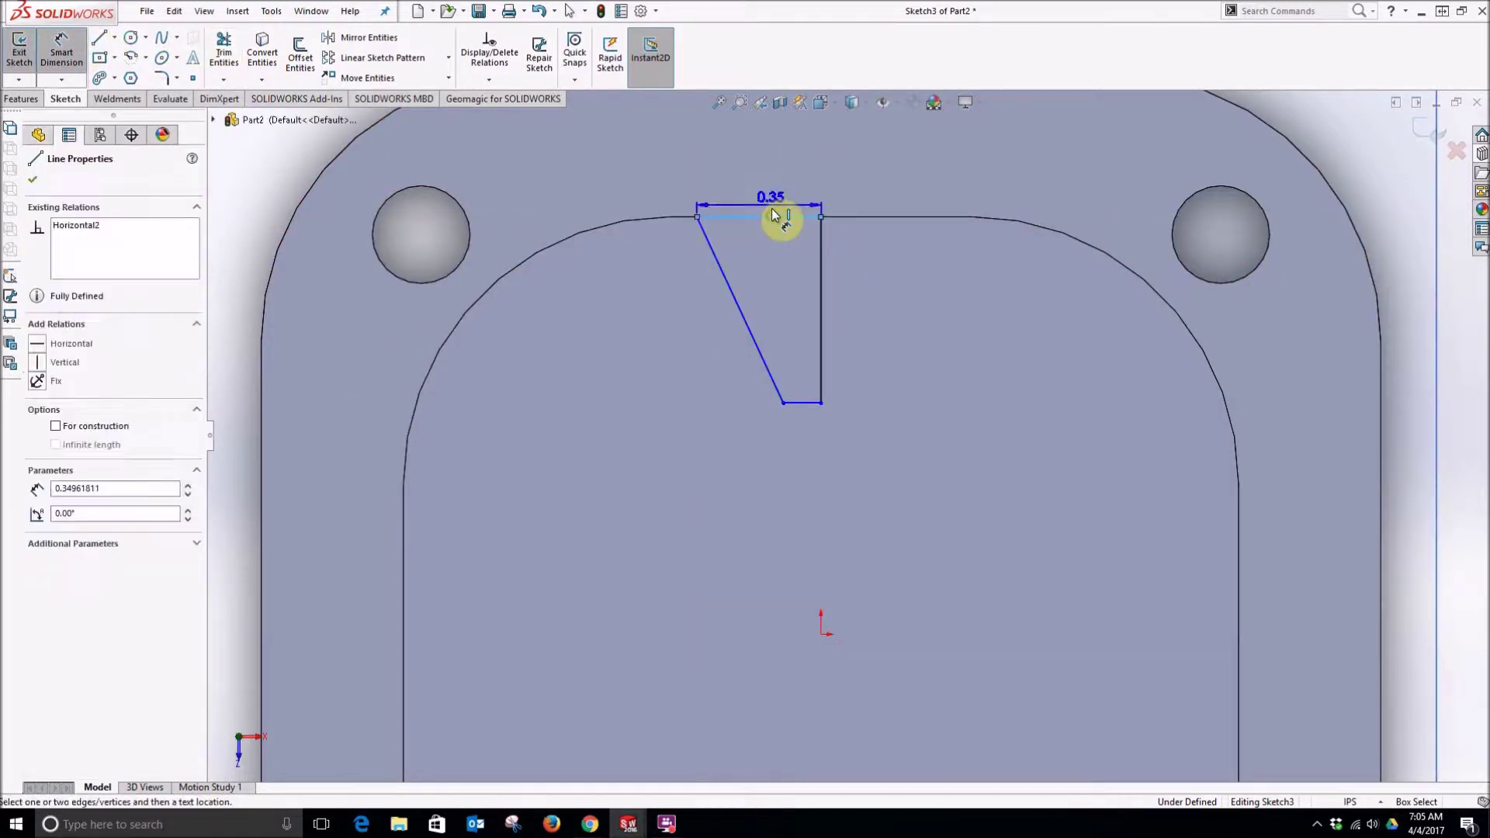
pyautogui.click(772, 198)
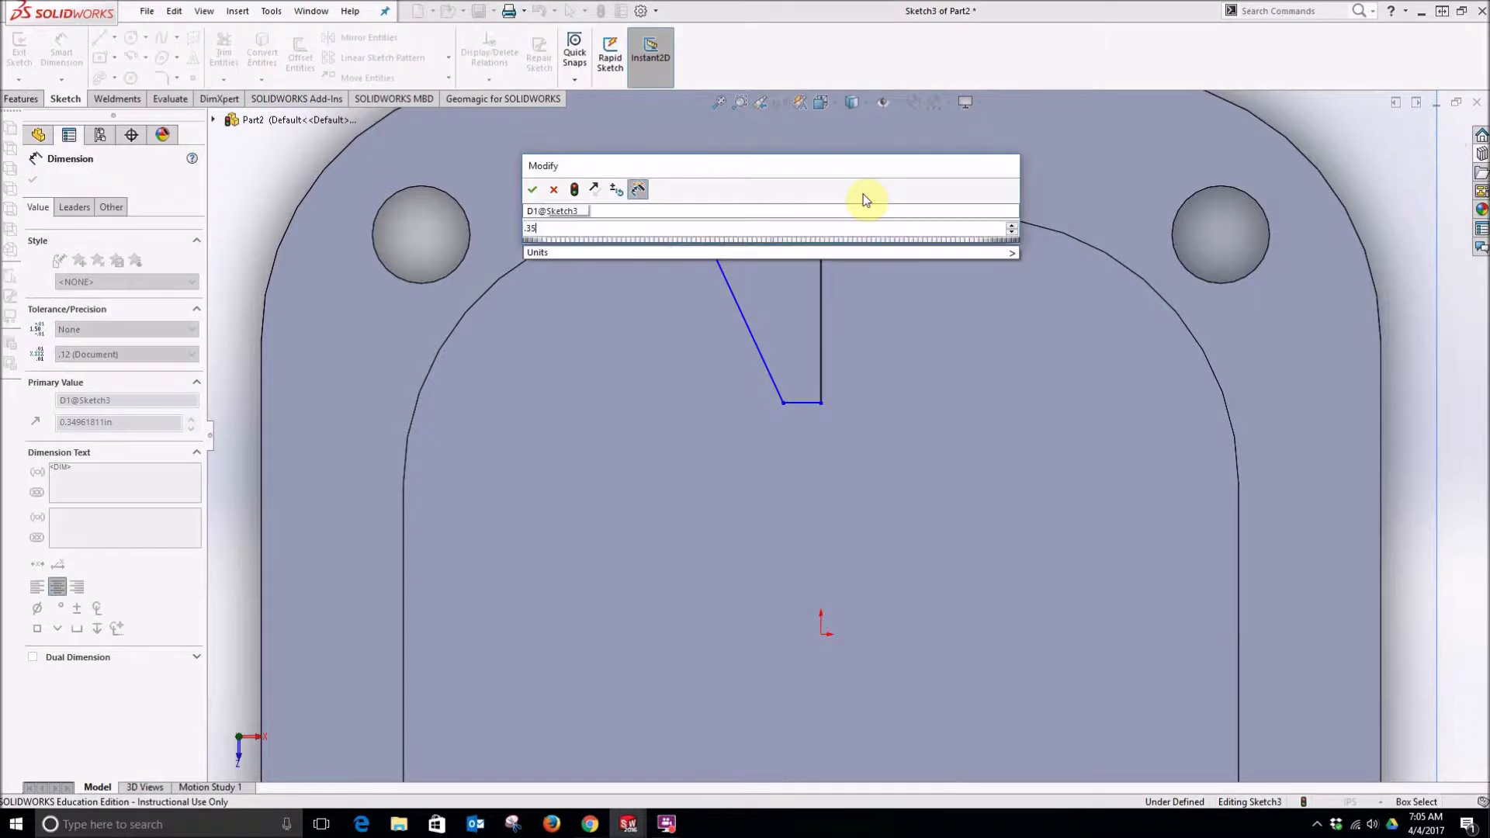
pyautogui.press('Return')
pyautogui.click(807, 404)
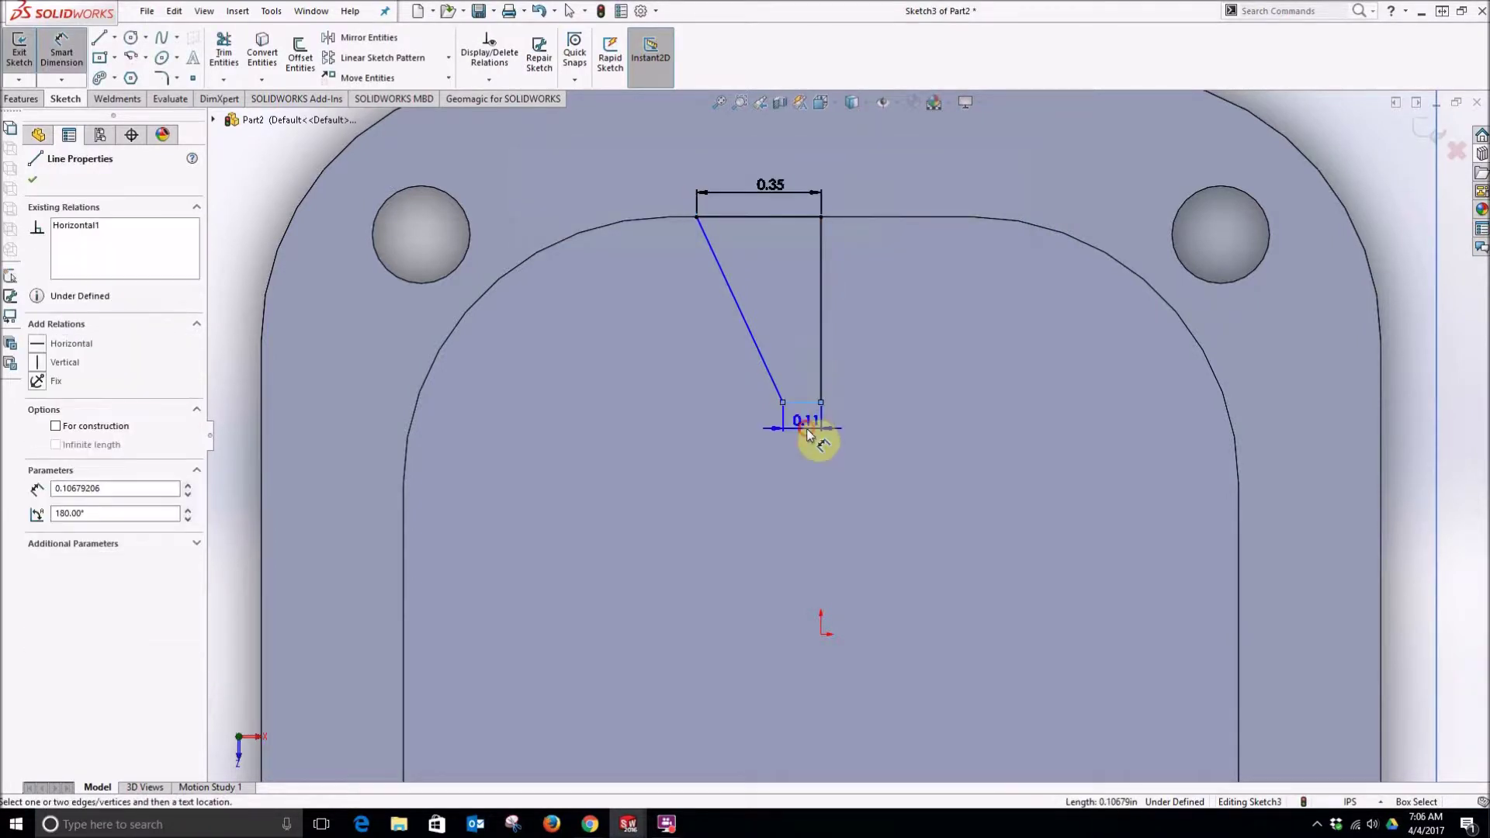
pyautogui.click(809, 431)
pyautogui.press('Return')
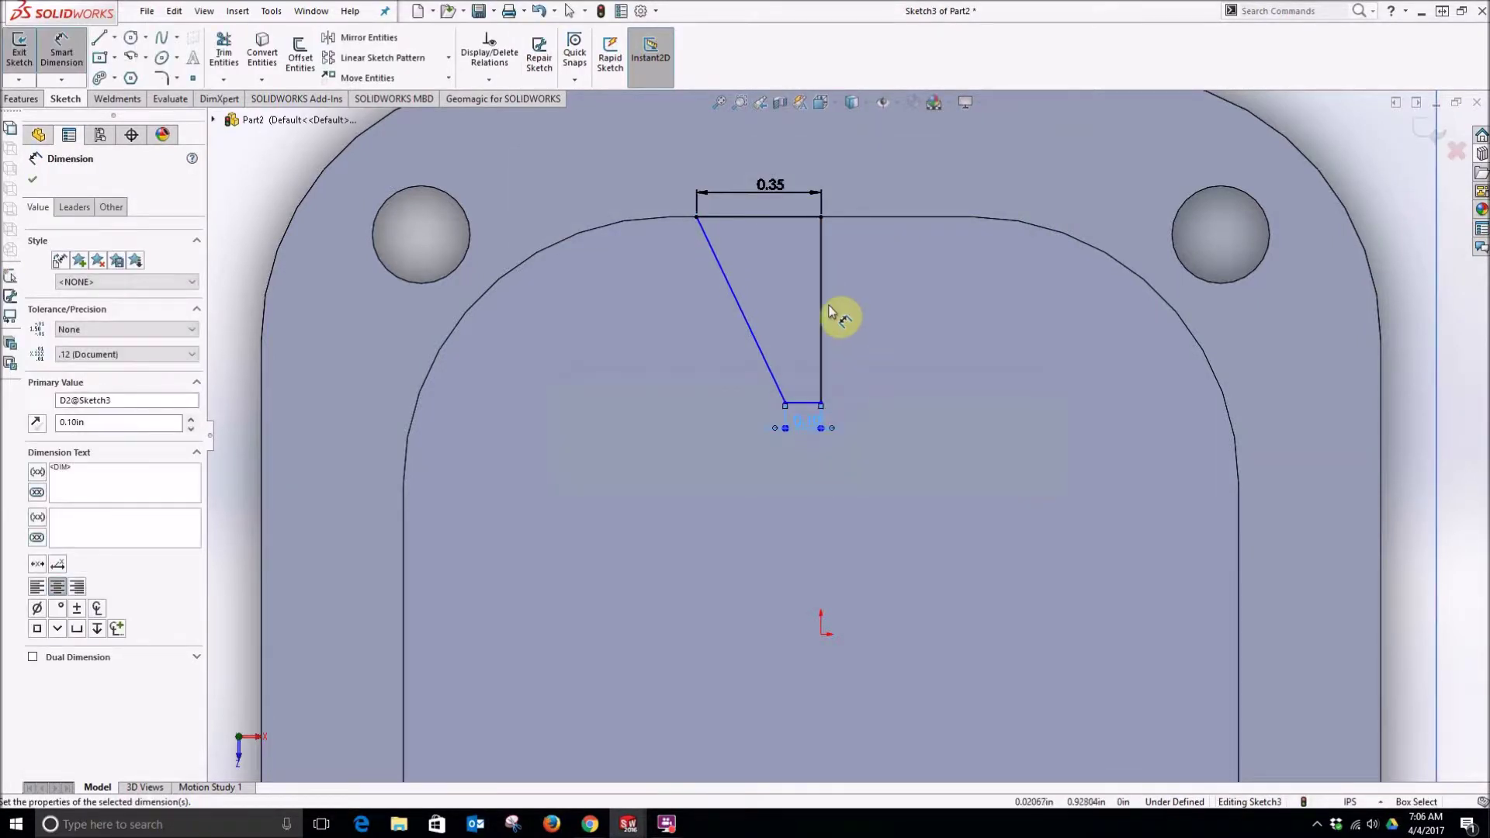
pyautogui.click(824, 312)
pyautogui.click(842, 317)
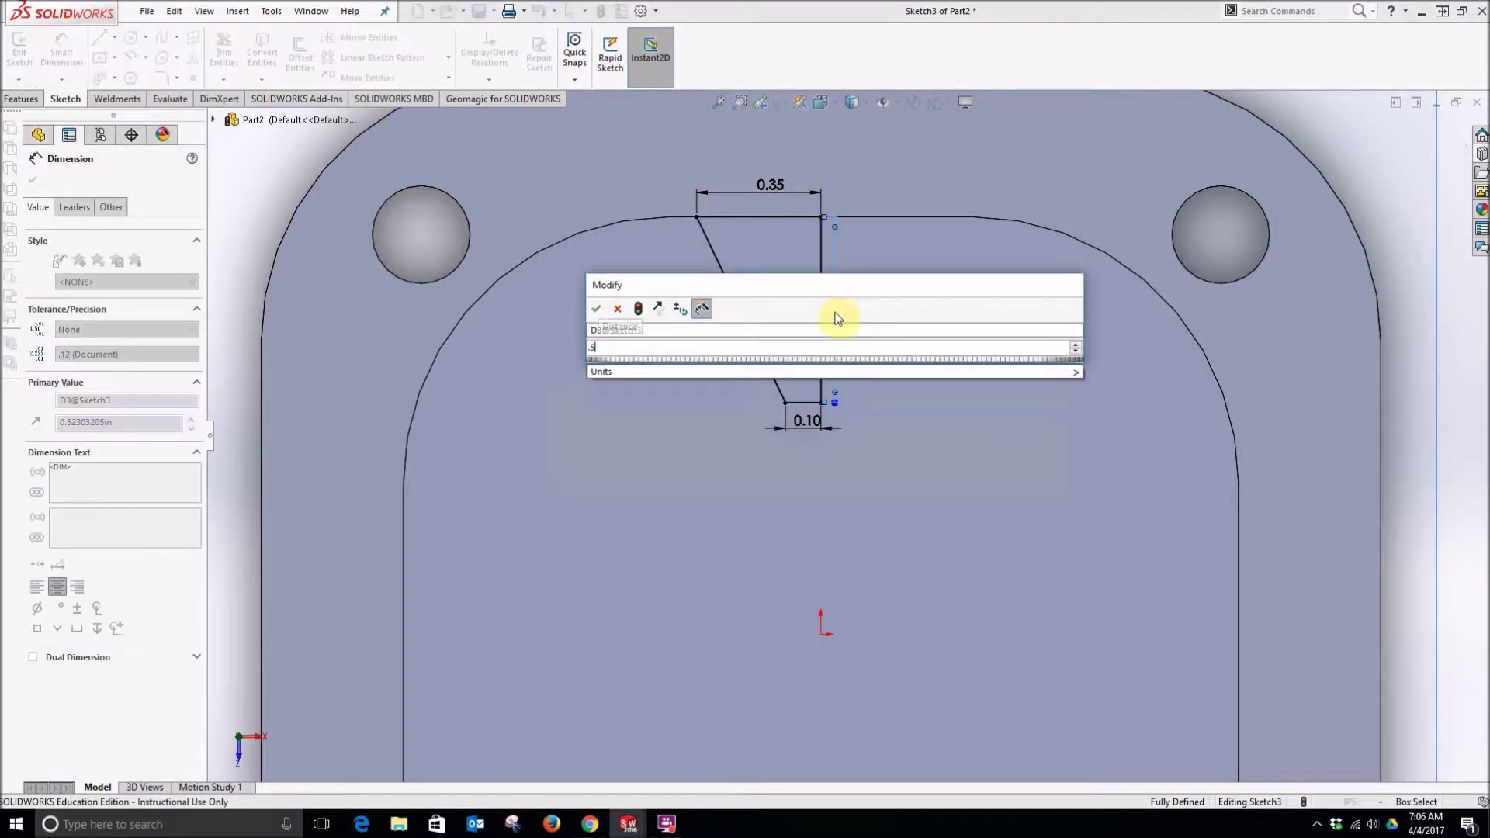
pyautogui.press('Return')
pyautogui.click(20, 54)
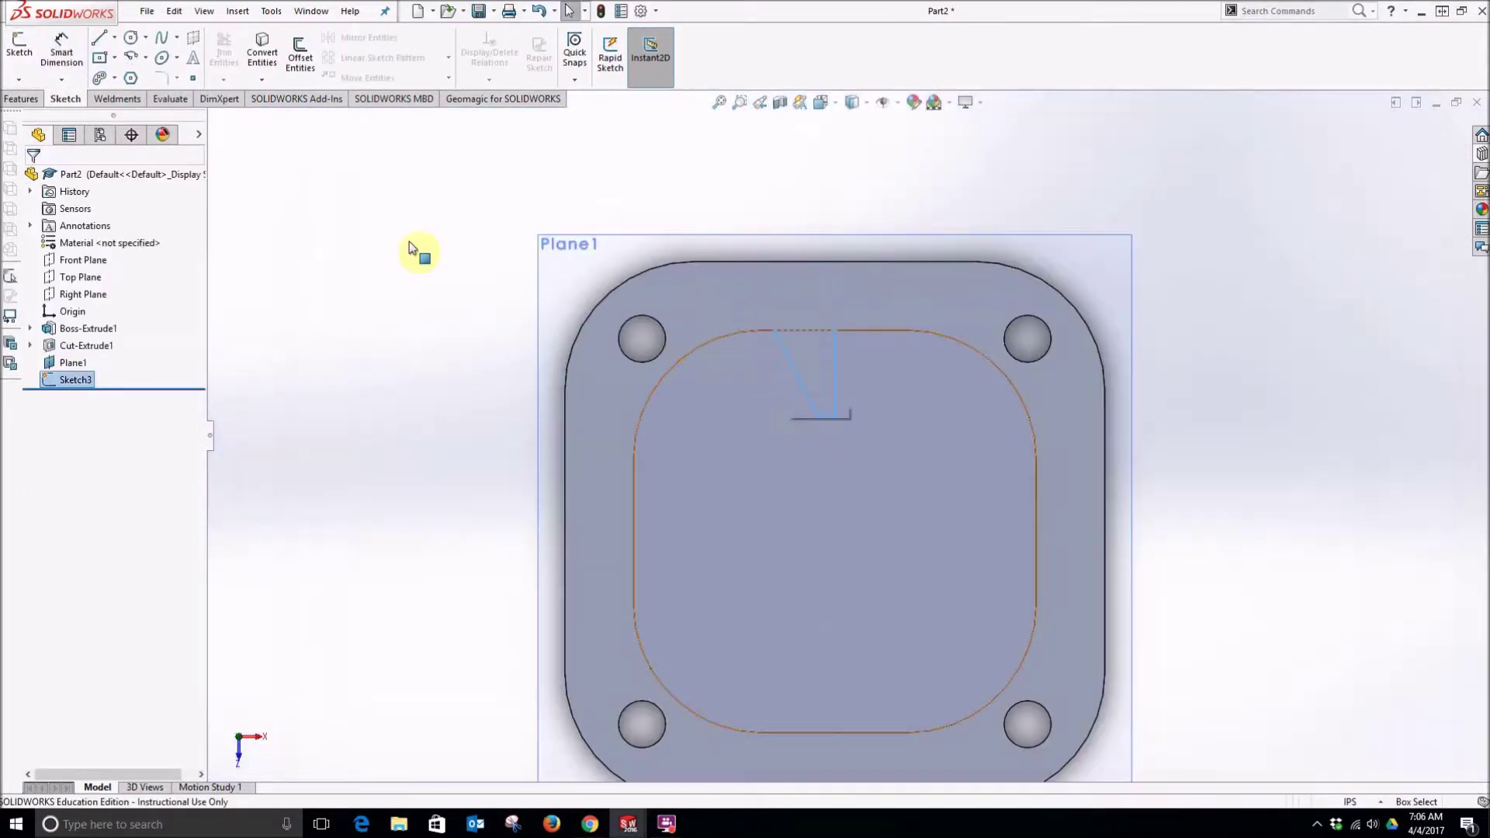
pyautogui.click(535, 283)
pyautogui.moveTo(398, 302); pyautogui.dragTo(359, 207, button='middle')
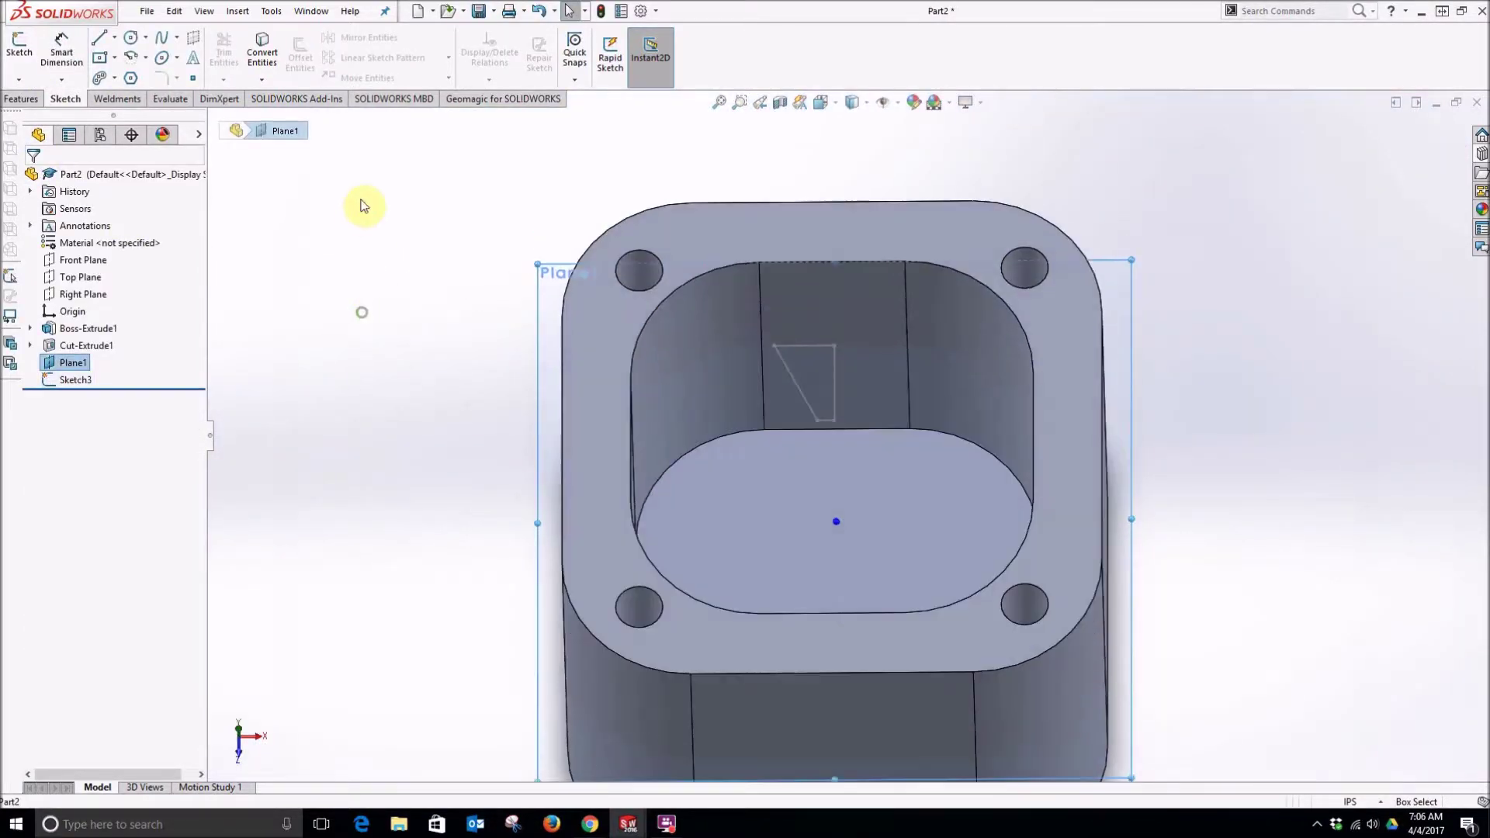
pyautogui.click(21, 99)
pyautogui.click(29, 58)
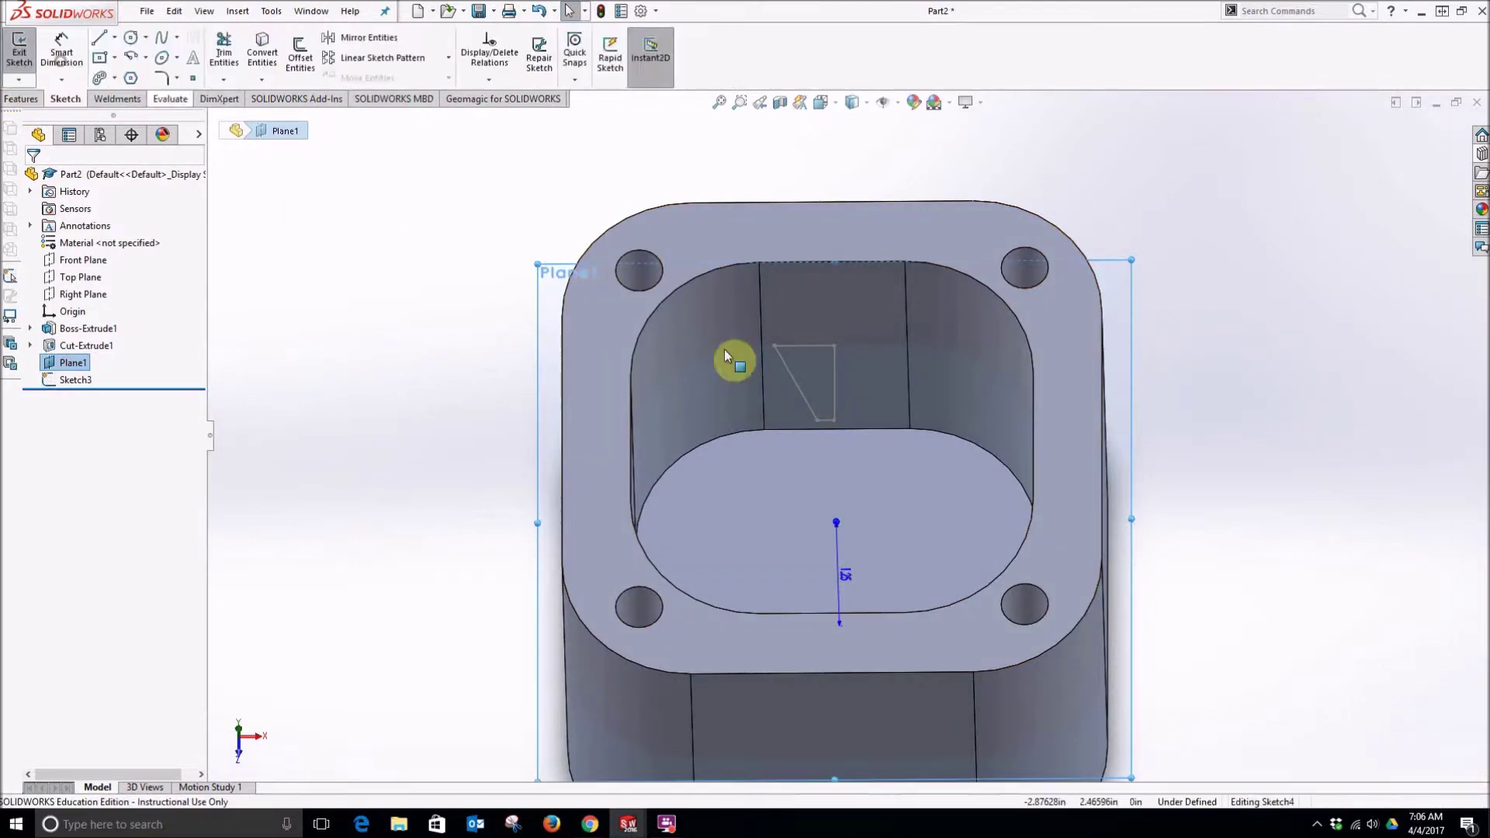
pyautogui.click(835, 384)
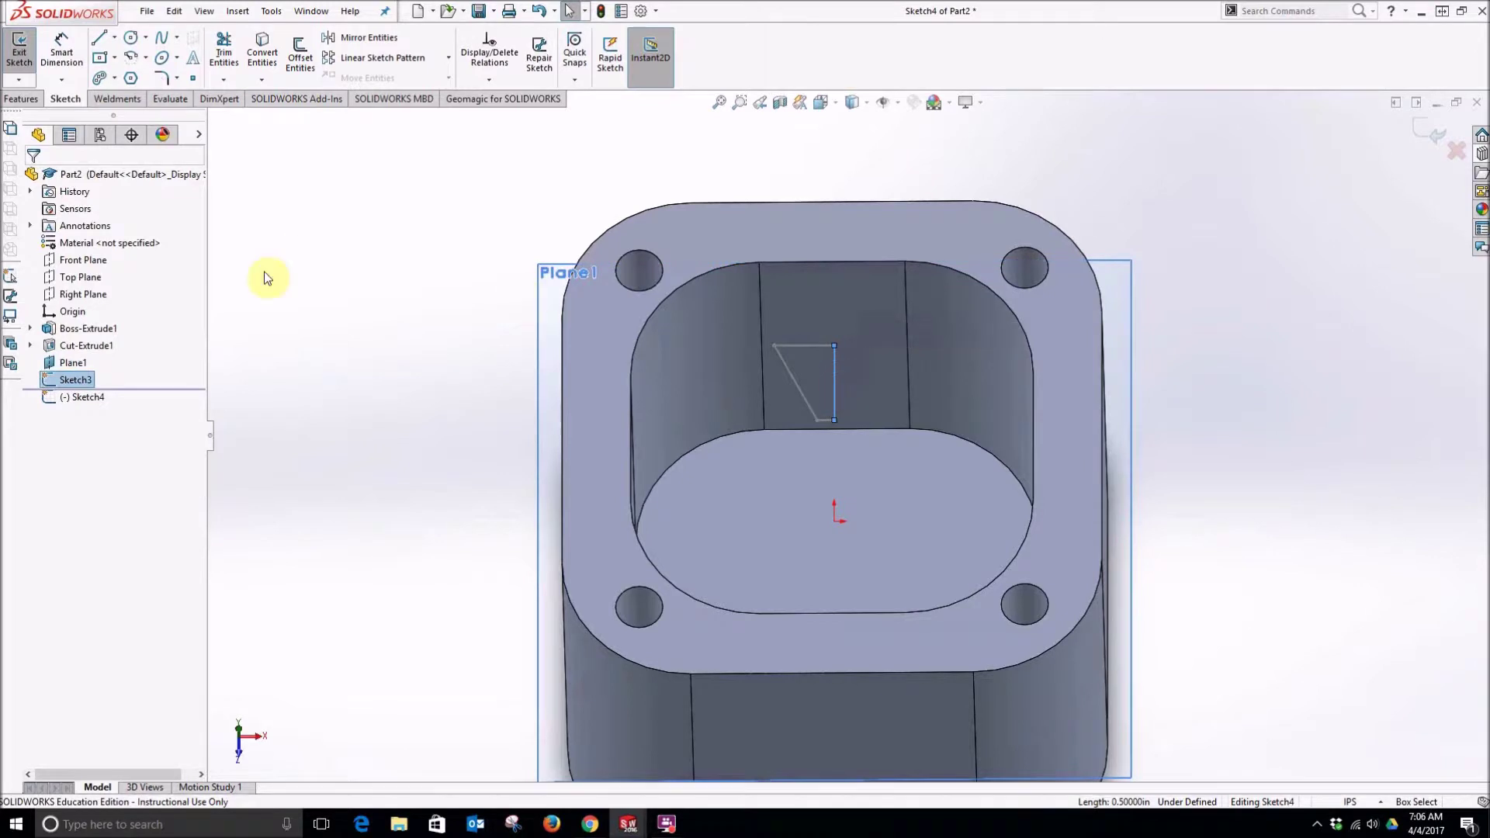
pyautogui.click(20, 55)
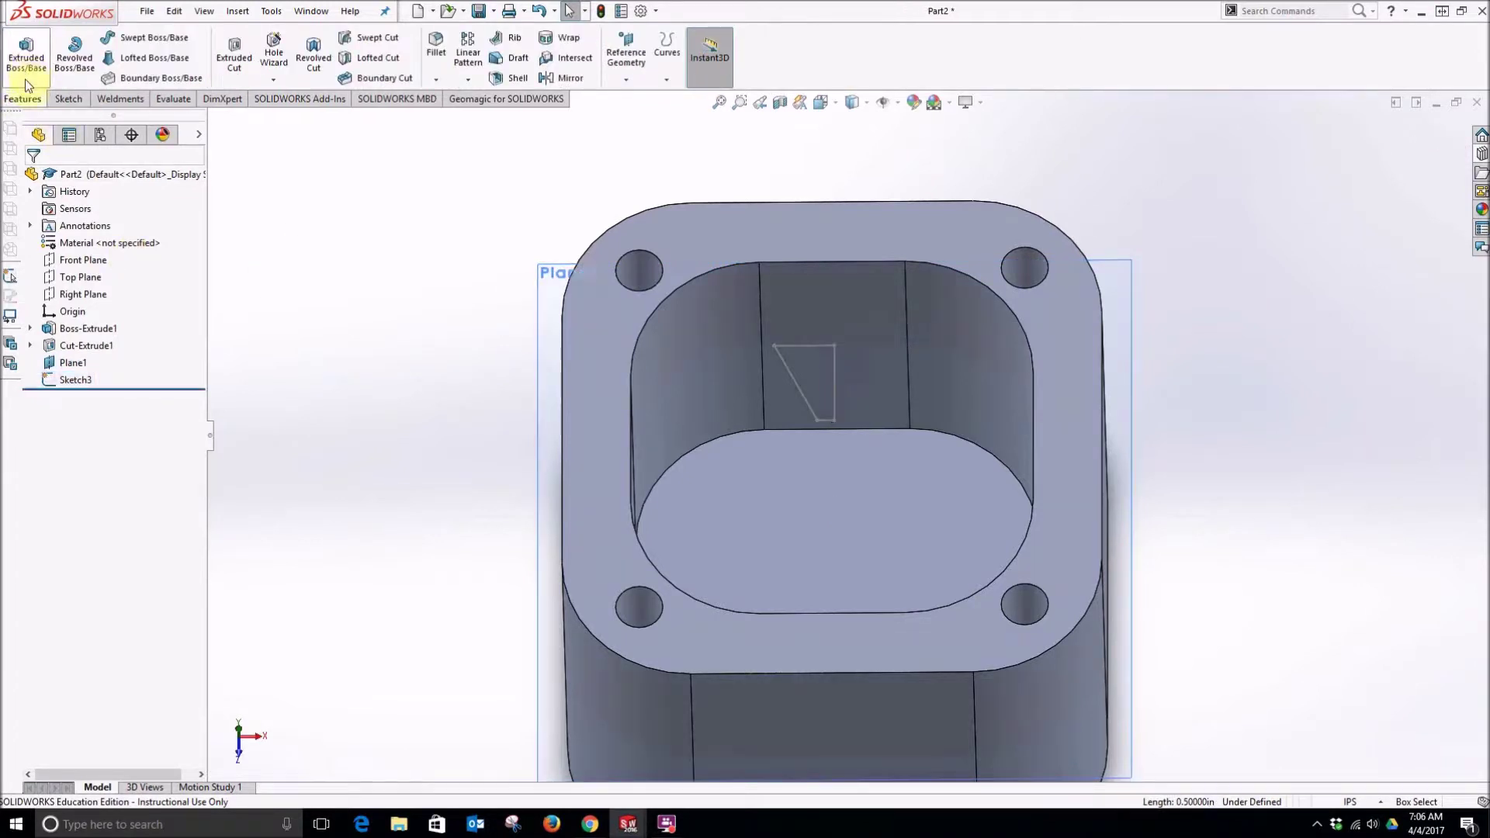
# Revolve the trapezoid sketch 360 degrees about its 0.5 in straight side as a merged boss.
pyautogui.click(74, 381)
pyautogui.click(75, 54)
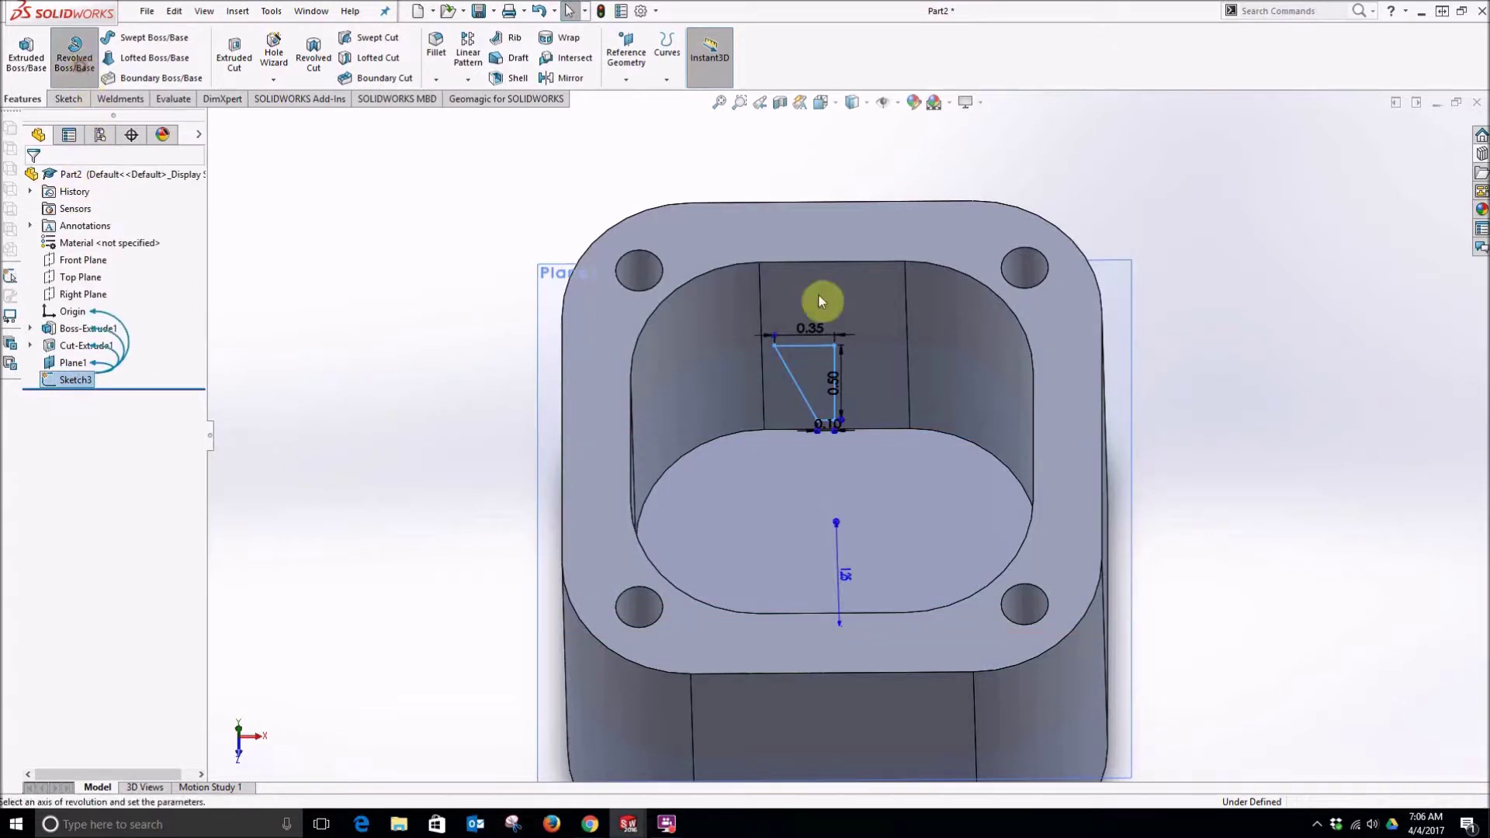
pyautogui.click(835, 388)
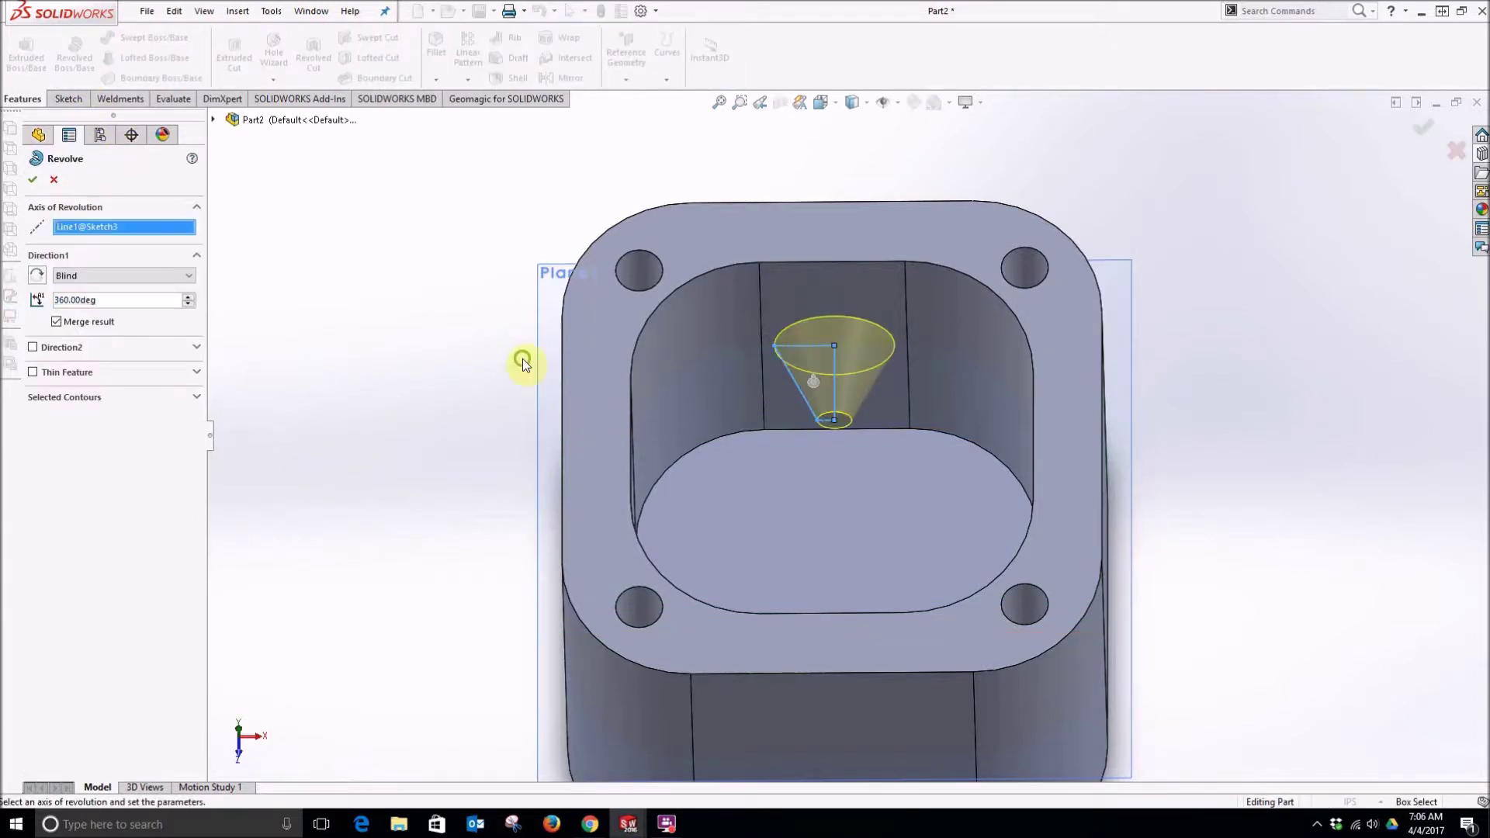
pyautogui.moveTo(523, 359); pyautogui.dragTo(526, 262, button='middle')
pyautogui.click(34, 180)
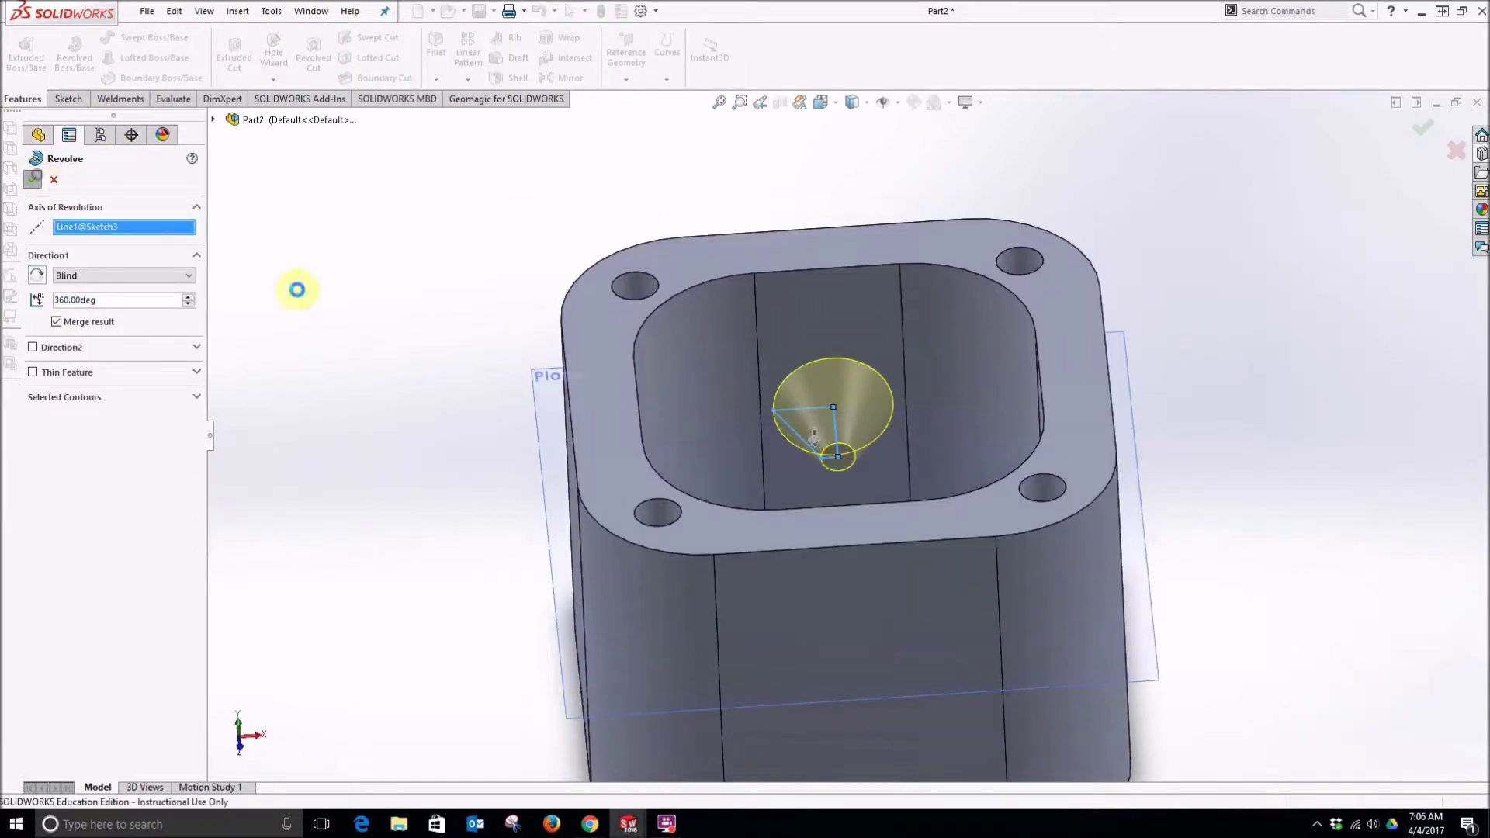
# Sketch a circle of about 0.127 in radius on the Right Plane, centred on the offset plane's line directly above the origin.
pyautogui.moveTo(416, 323); pyautogui.dragTo(562, 365, button='middle')
pyautogui.click(725, 598)
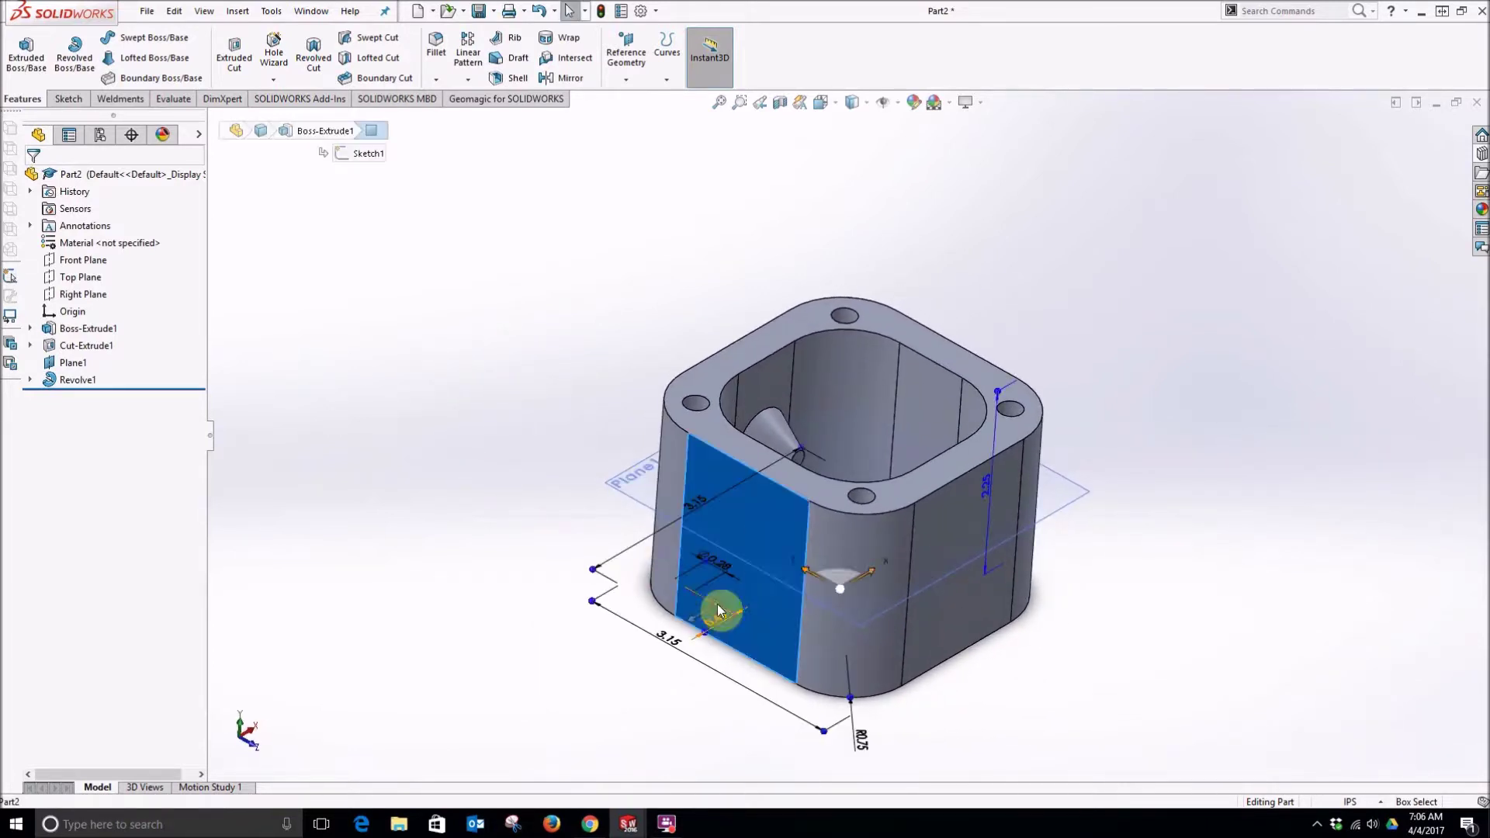
pyautogui.click(368, 411)
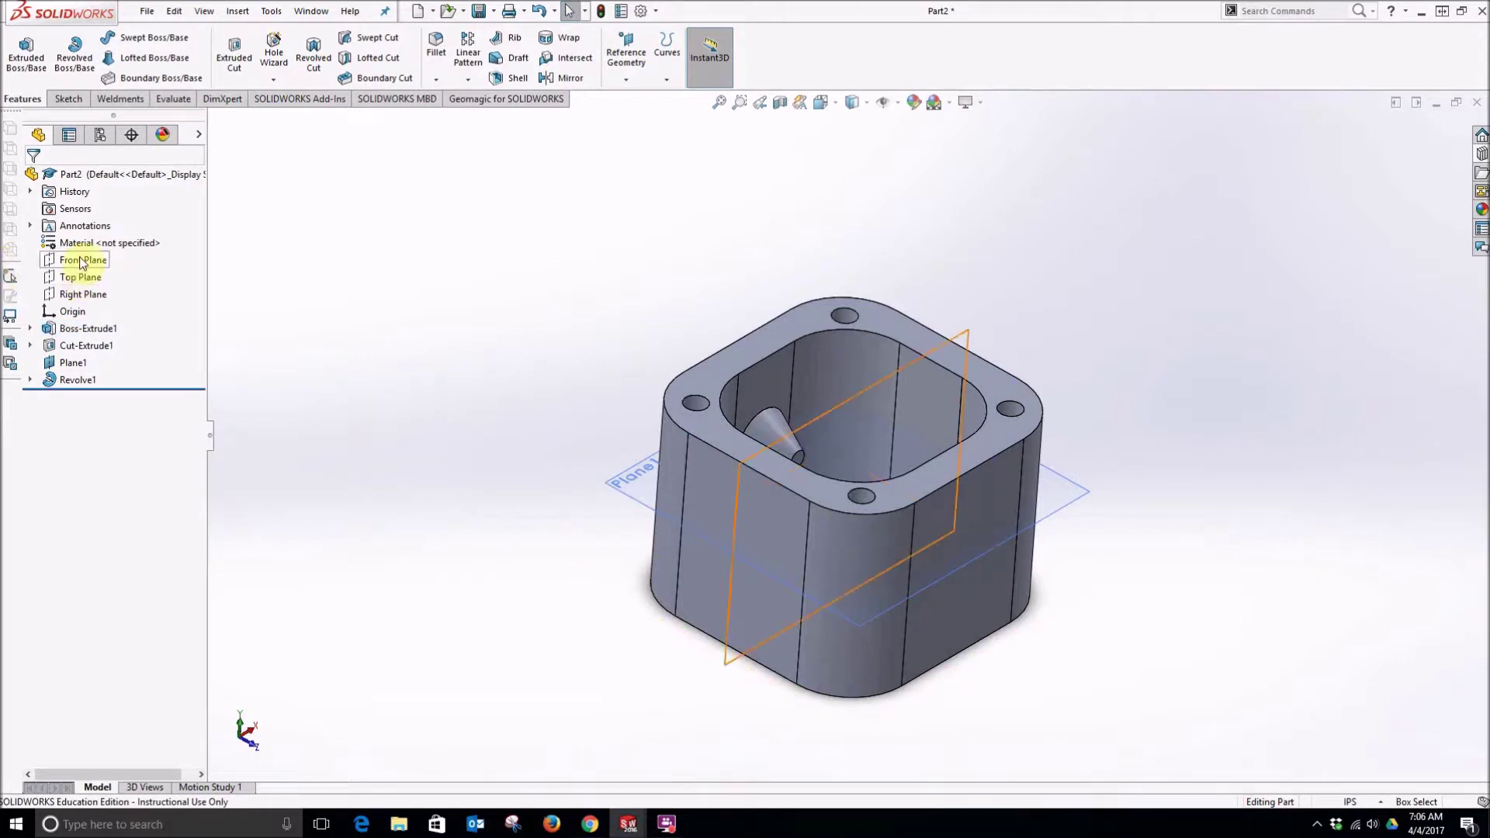
pyautogui.click(81, 294)
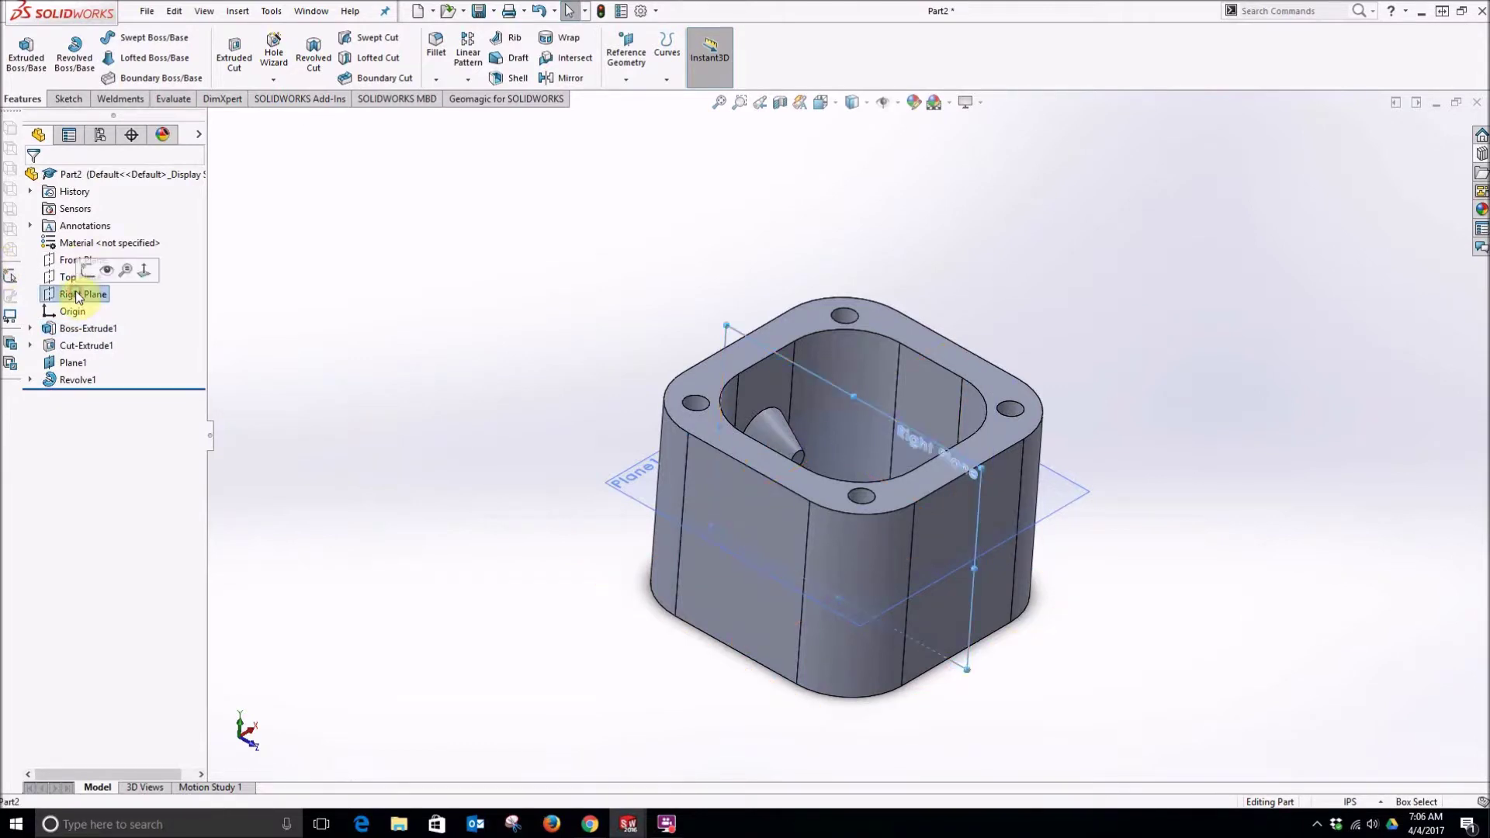
pyautogui.click(145, 280)
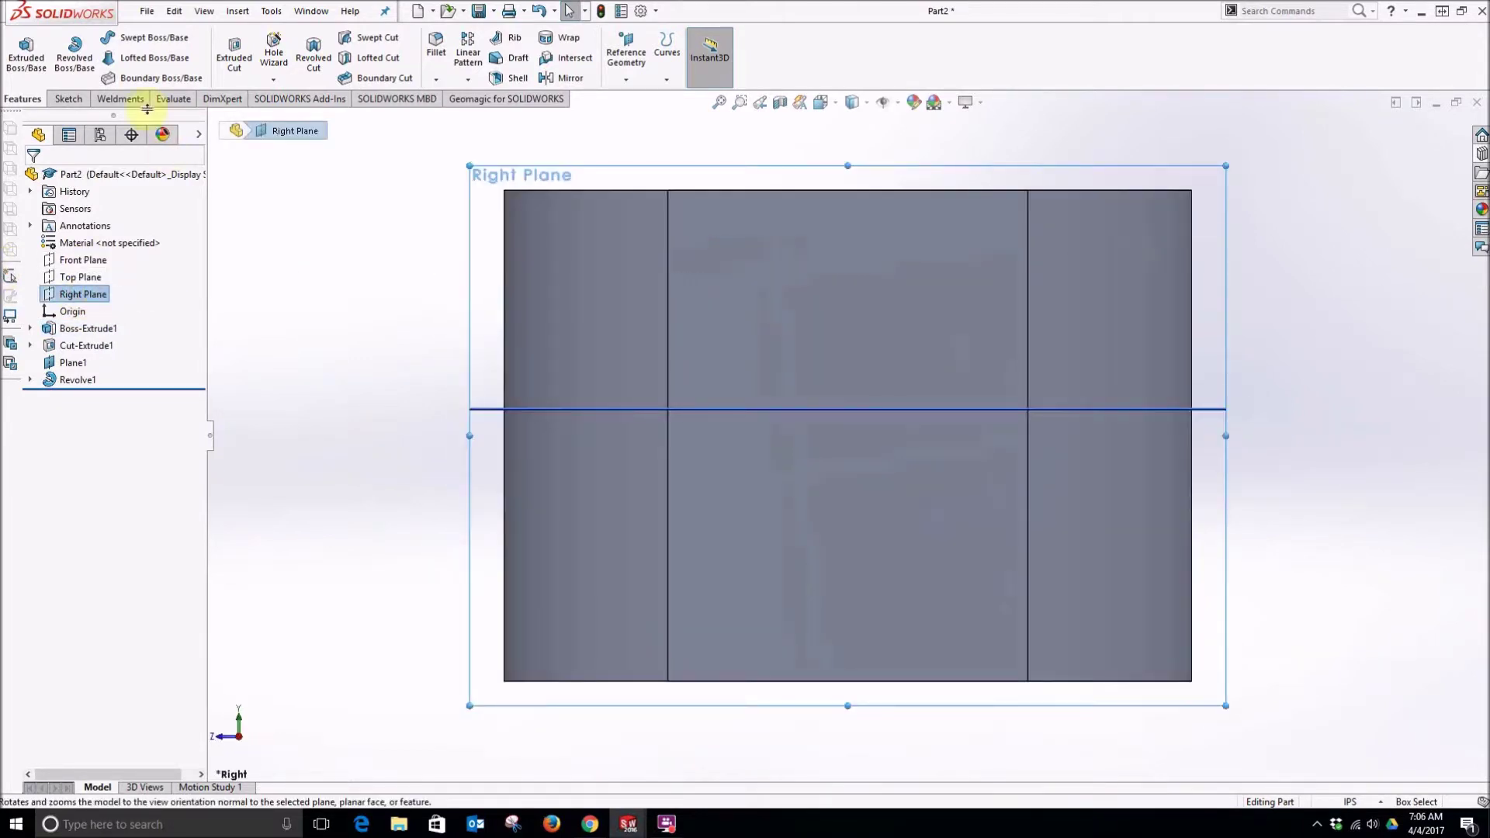
pyautogui.click(68, 98)
pyautogui.click(18, 51)
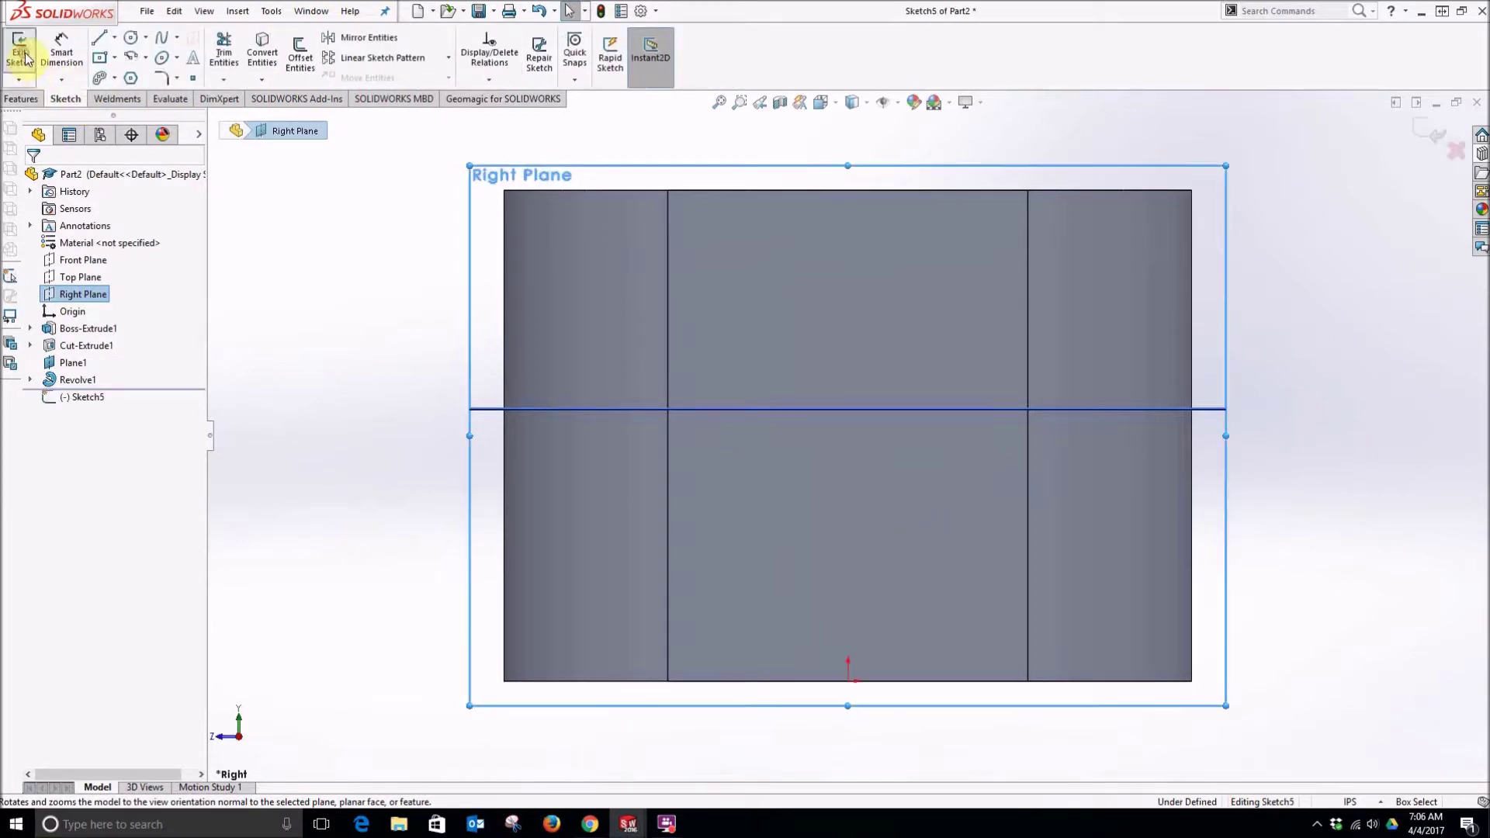
pyautogui.click(132, 38)
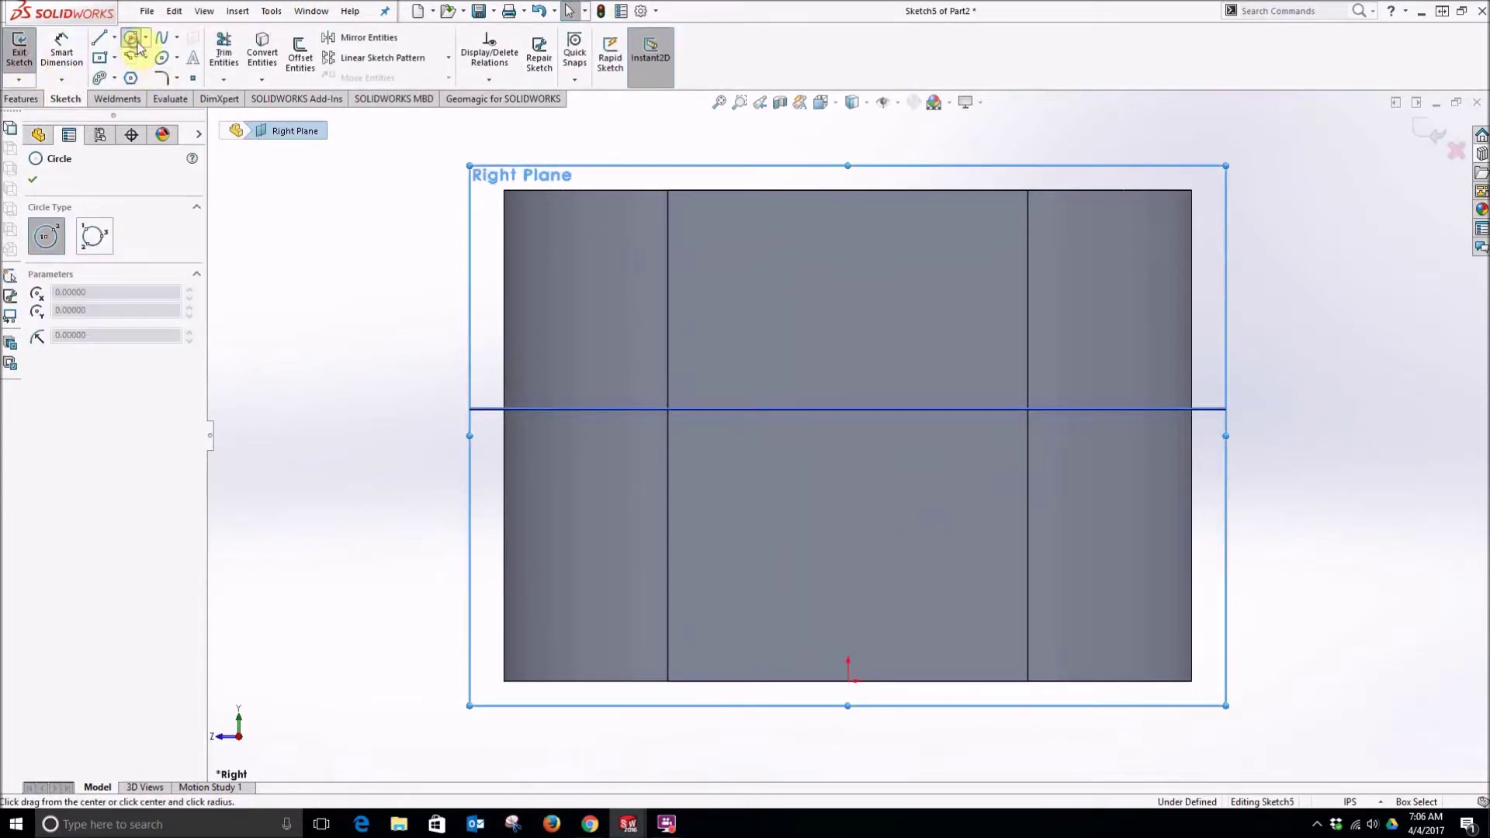
pyautogui.click(848, 408)
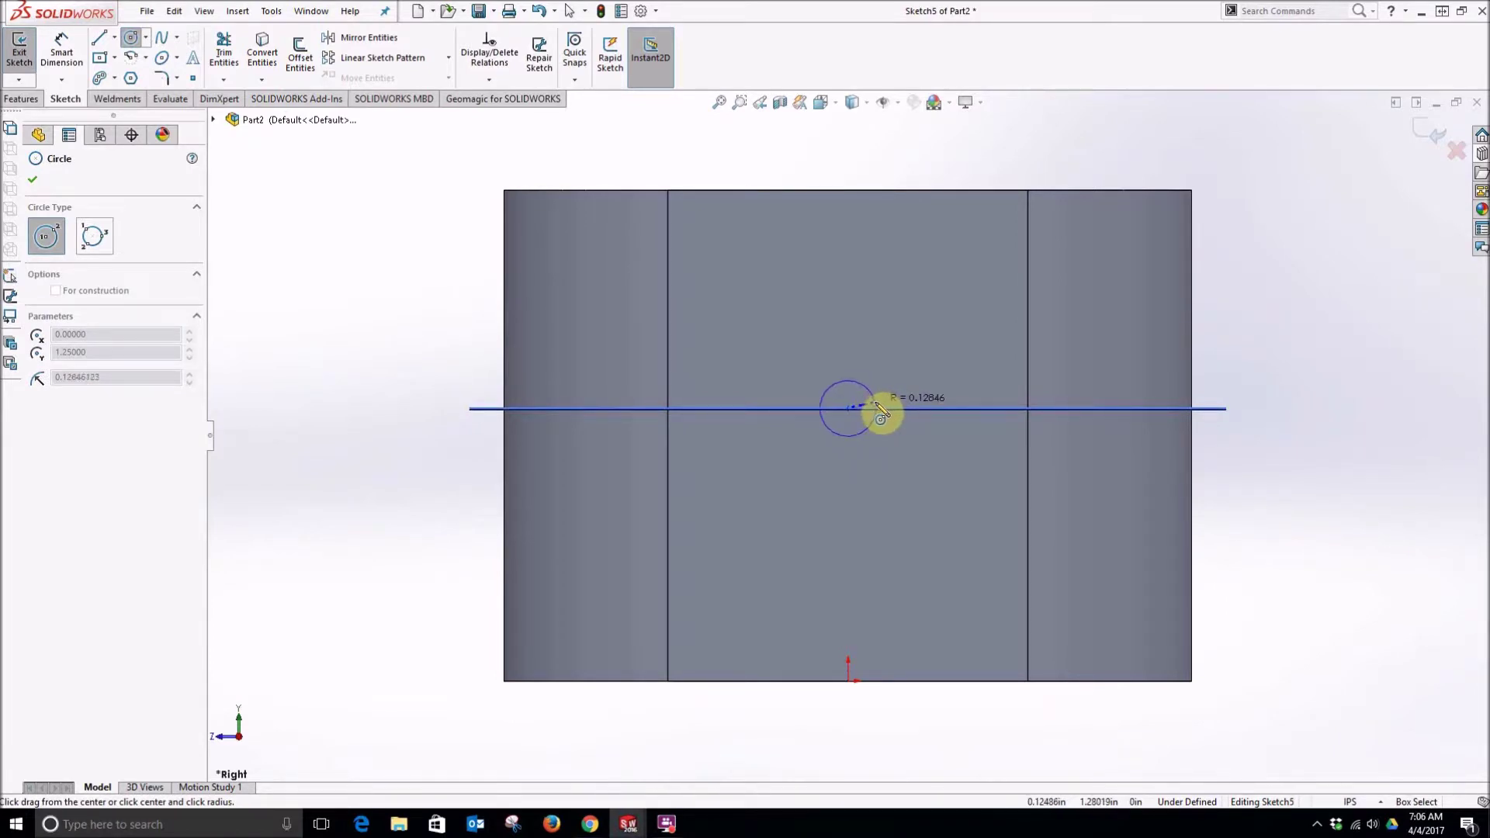
pyautogui.click(881, 415)
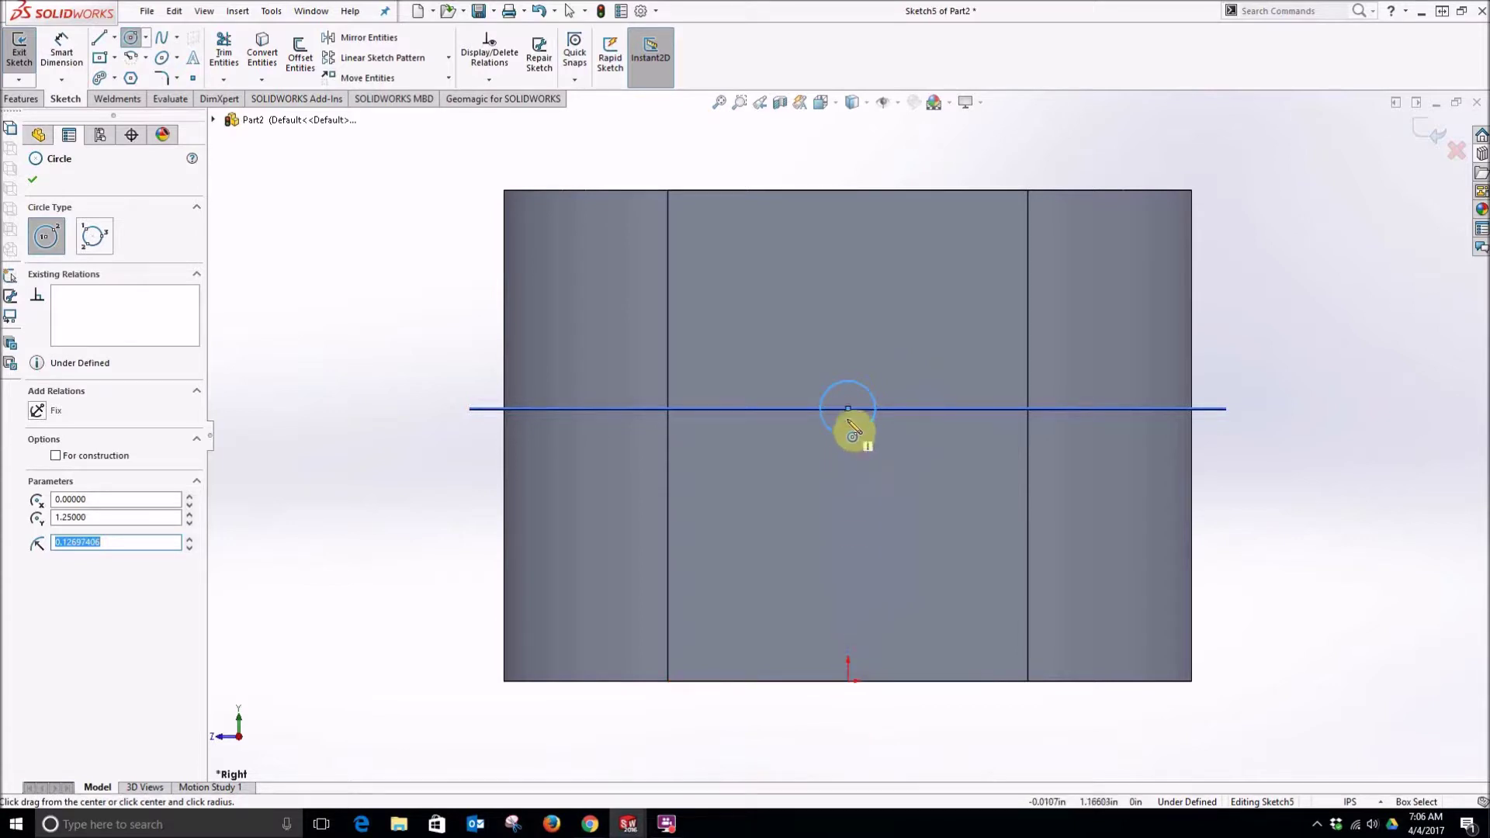
# Draw a vertical centerline from the circle's centre down to the origin and select it to check its relations.
pyautogui.click(115, 38)
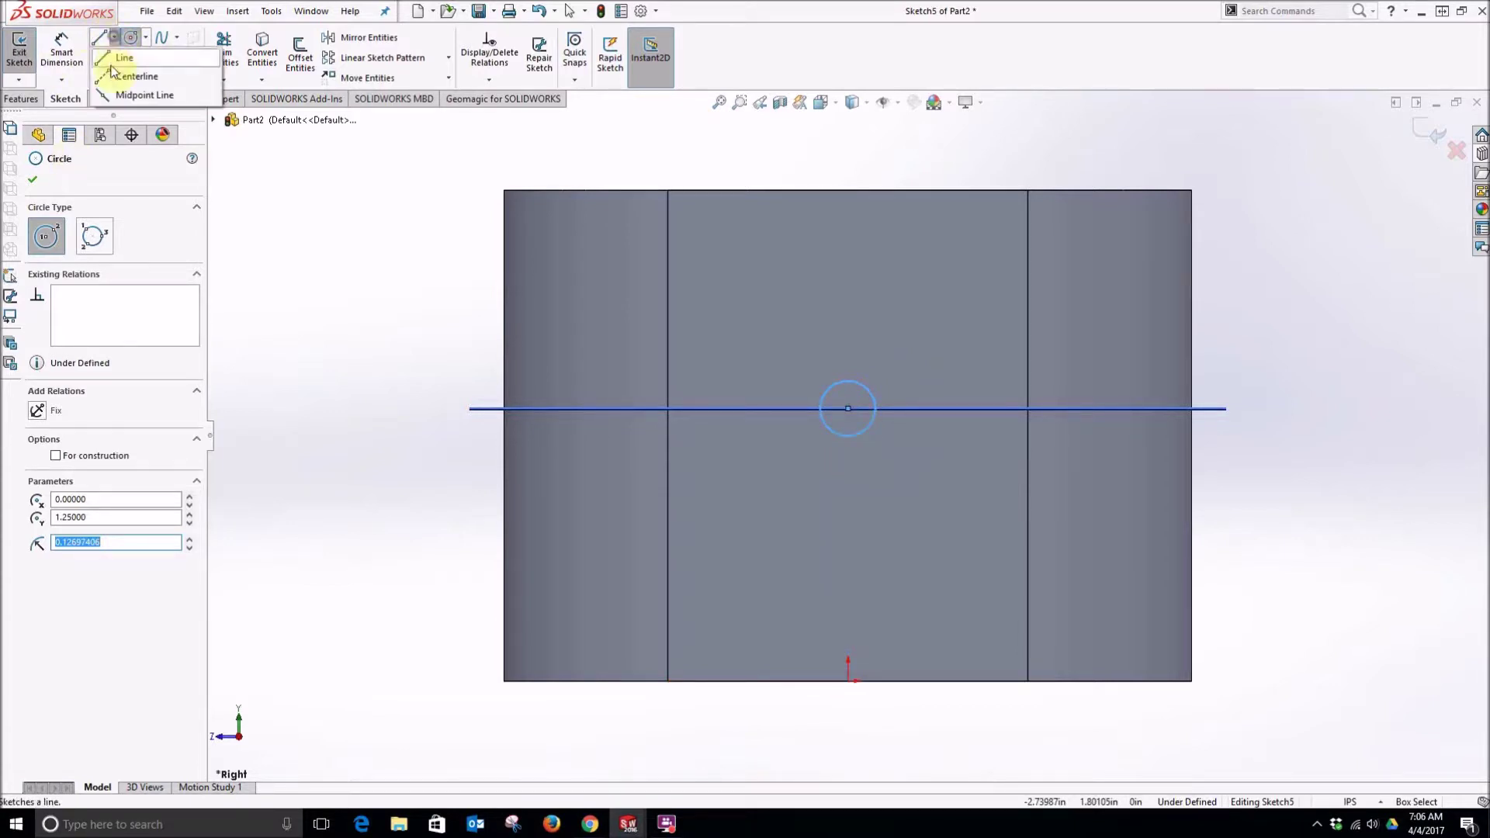
pyautogui.click(136, 74)
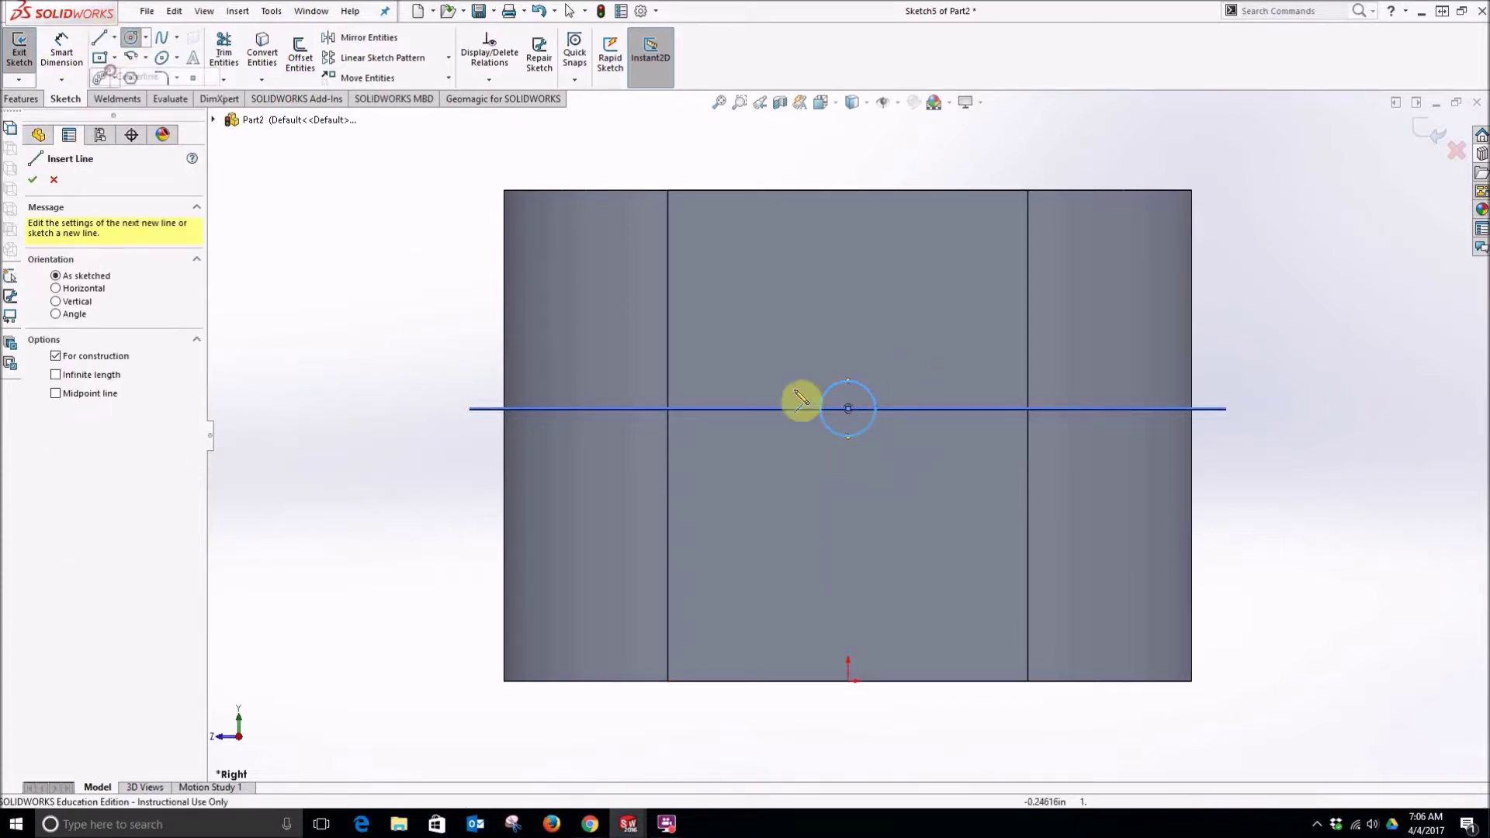
pyautogui.click(849, 409)
pyautogui.click(849, 682)
pyautogui.press('Escape')
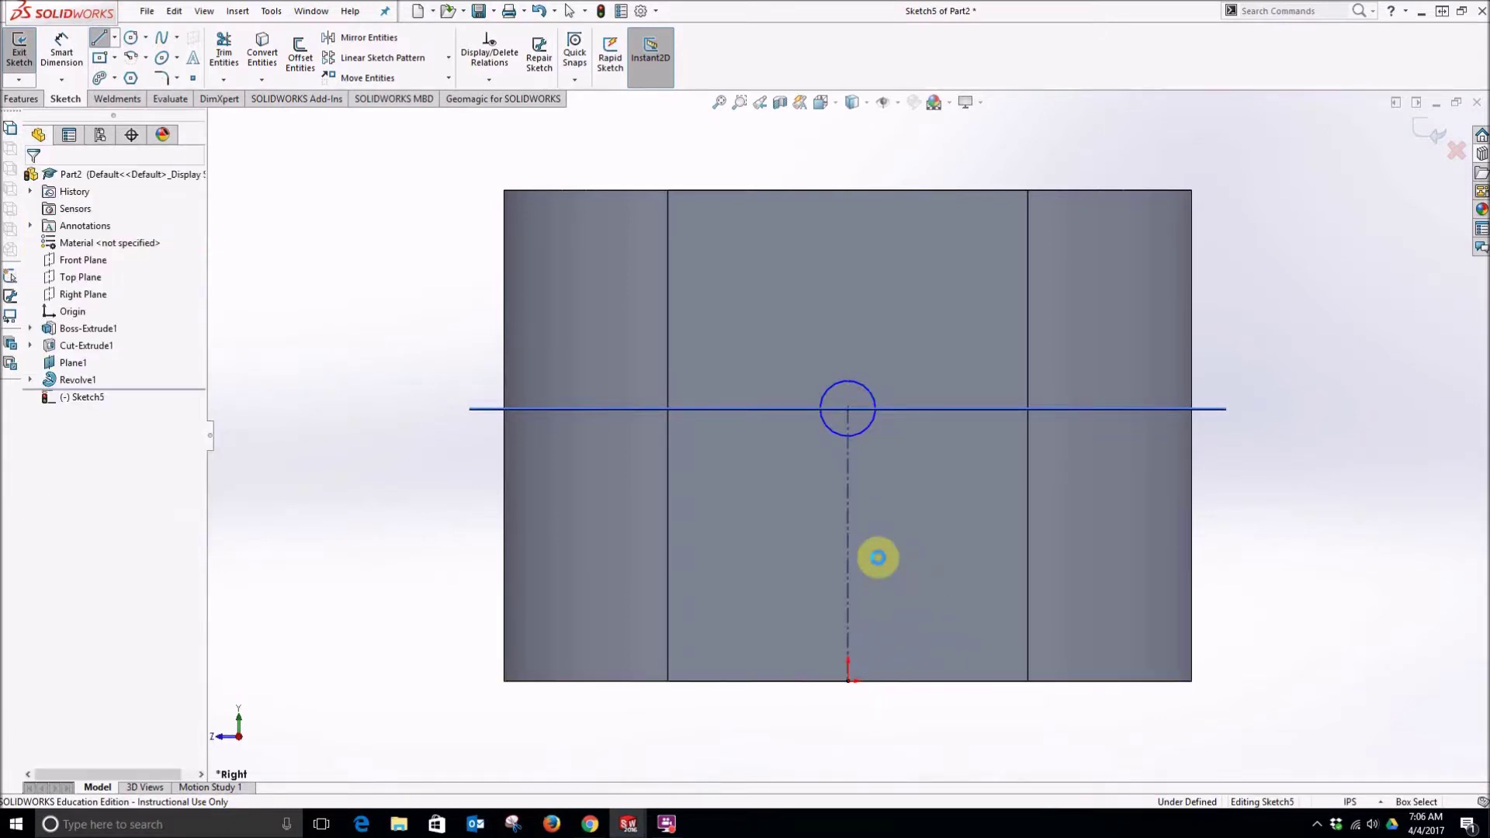
pyautogui.click(847, 510)
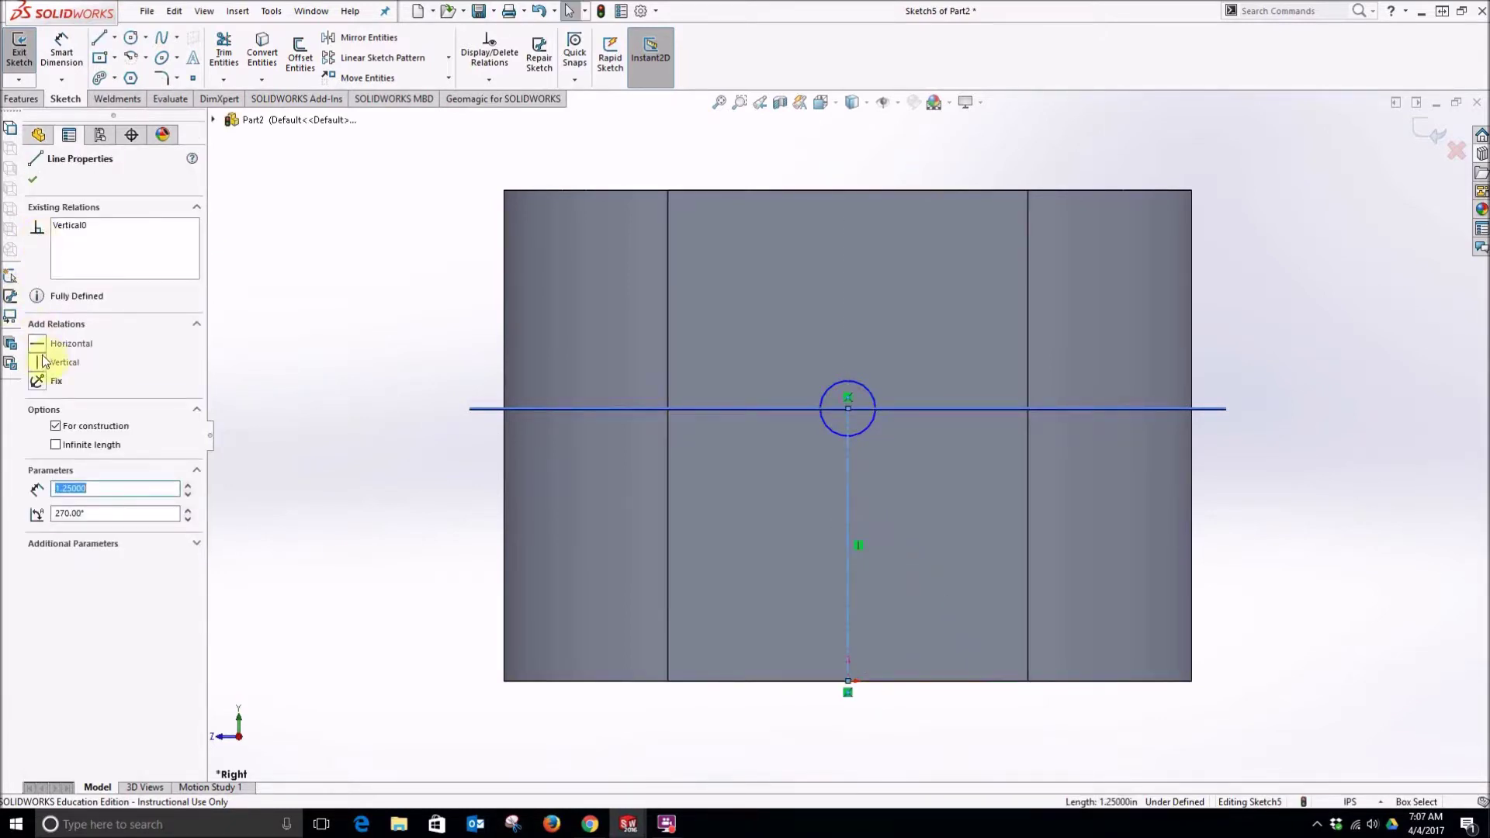
# Dimension the circle's diameter to 0.25 in and exit the sketch.
pyautogui.click(69, 66)
pyautogui.press('Escape')
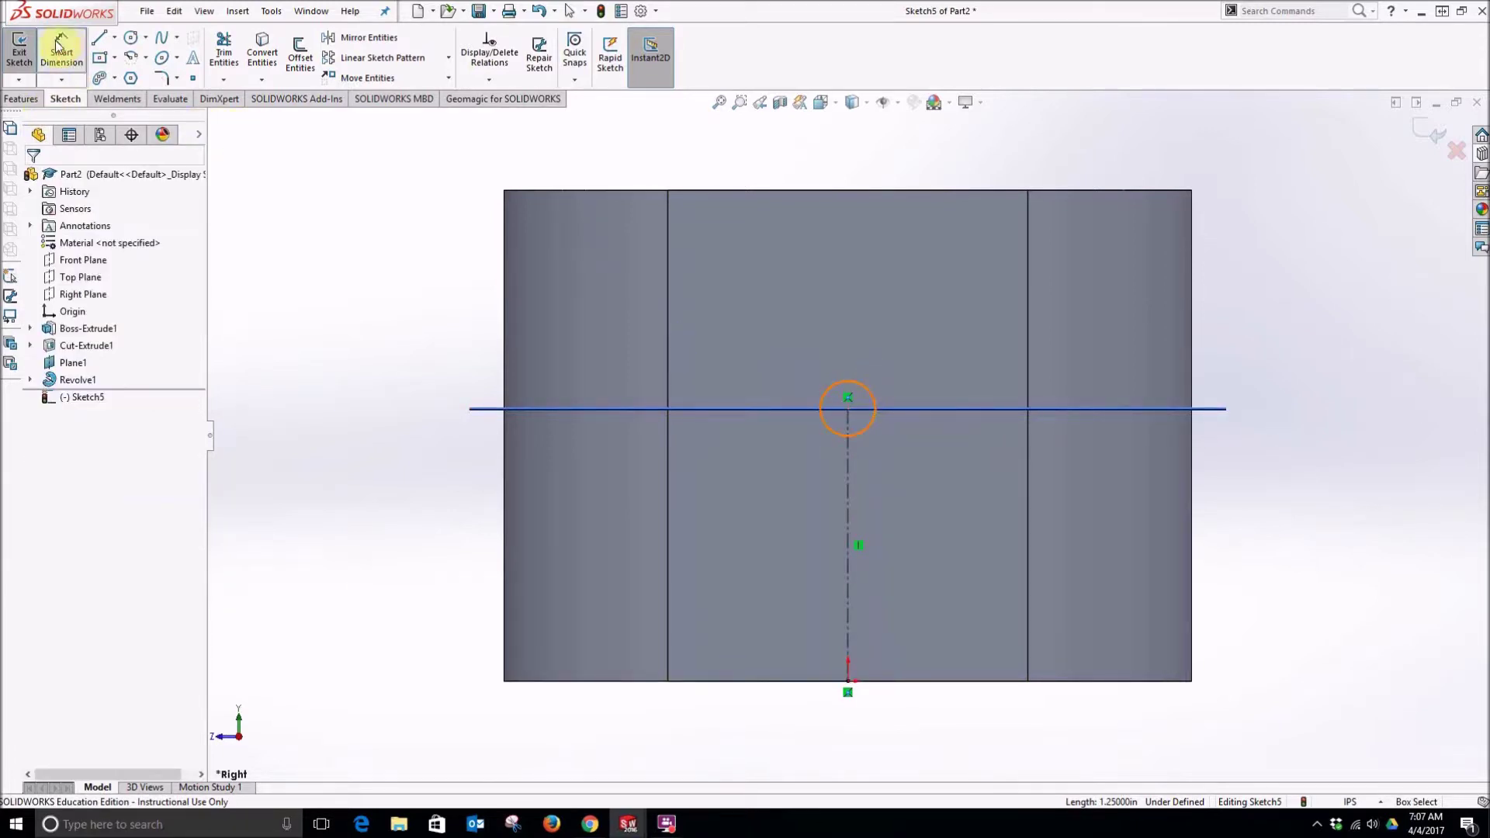
pyautogui.click(871, 393)
pyautogui.click(873, 359)
pyautogui.write('.25')
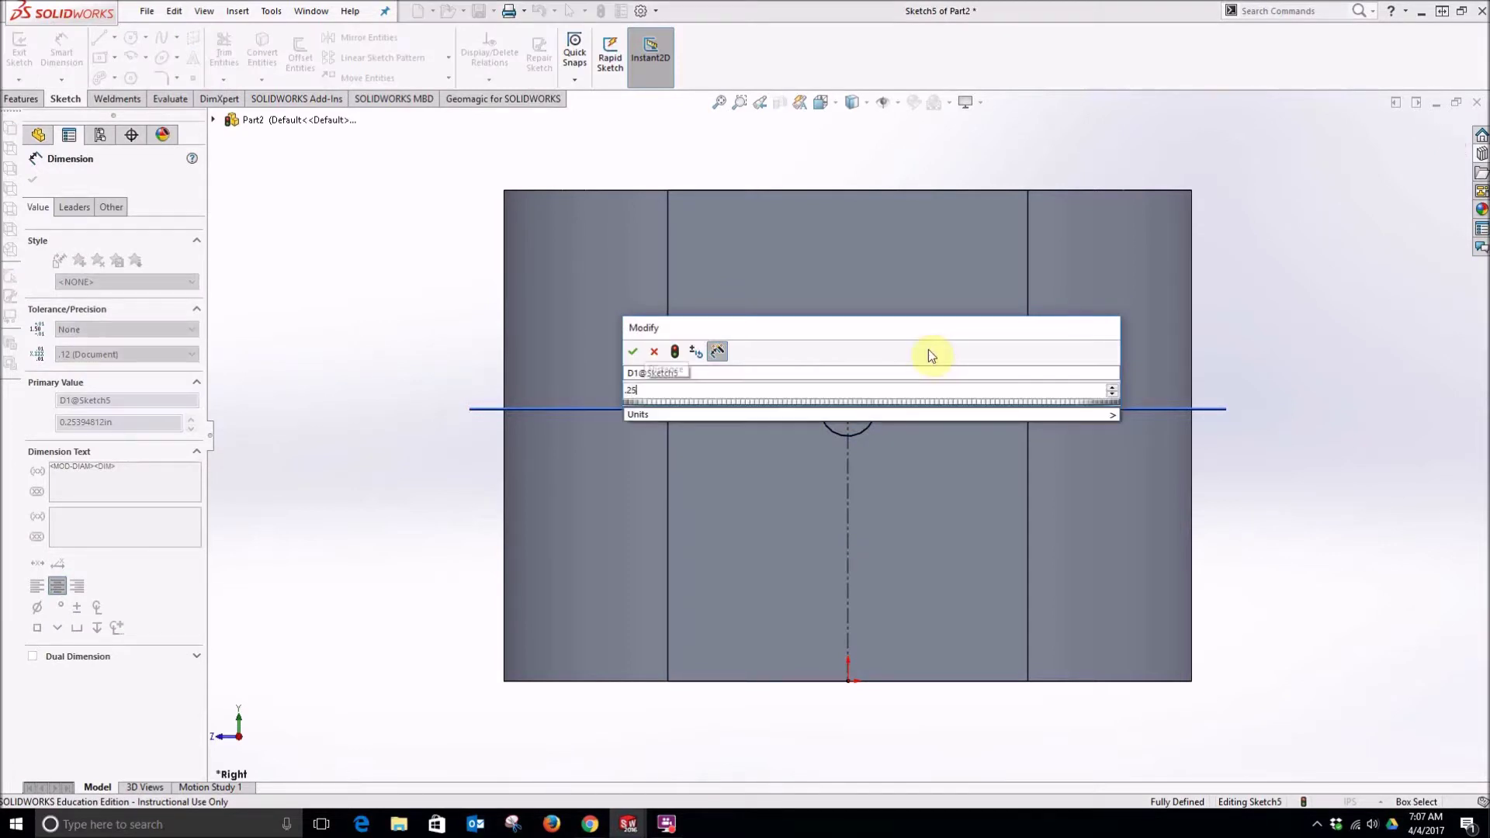
pyautogui.press('Return')
pyautogui.click(19, 51)
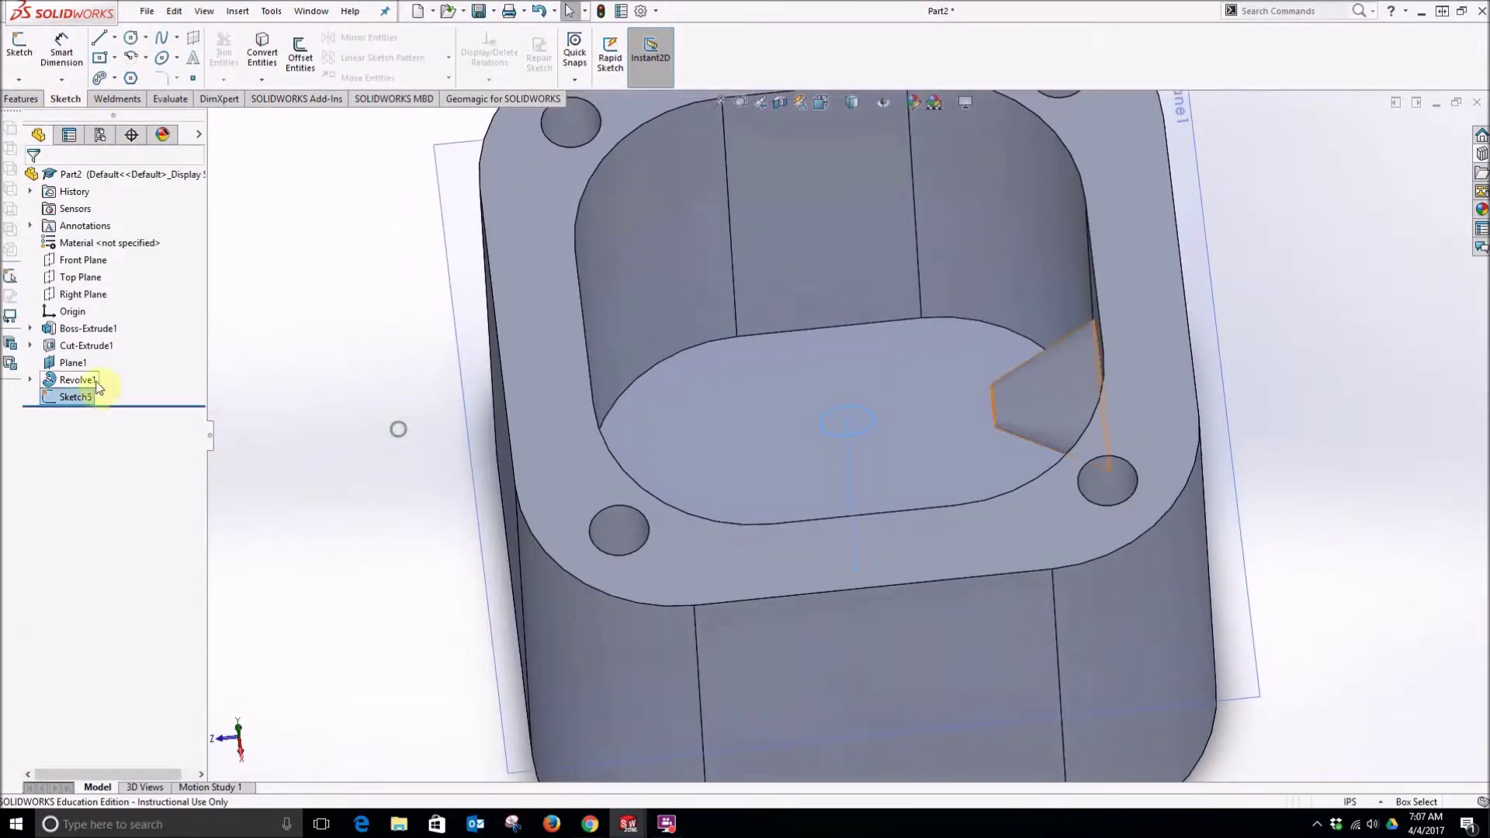
# Cut-extrude the circle with the Through All - Both end condition to make holes in two opposite walls.
pyautogui.click(14, 100)
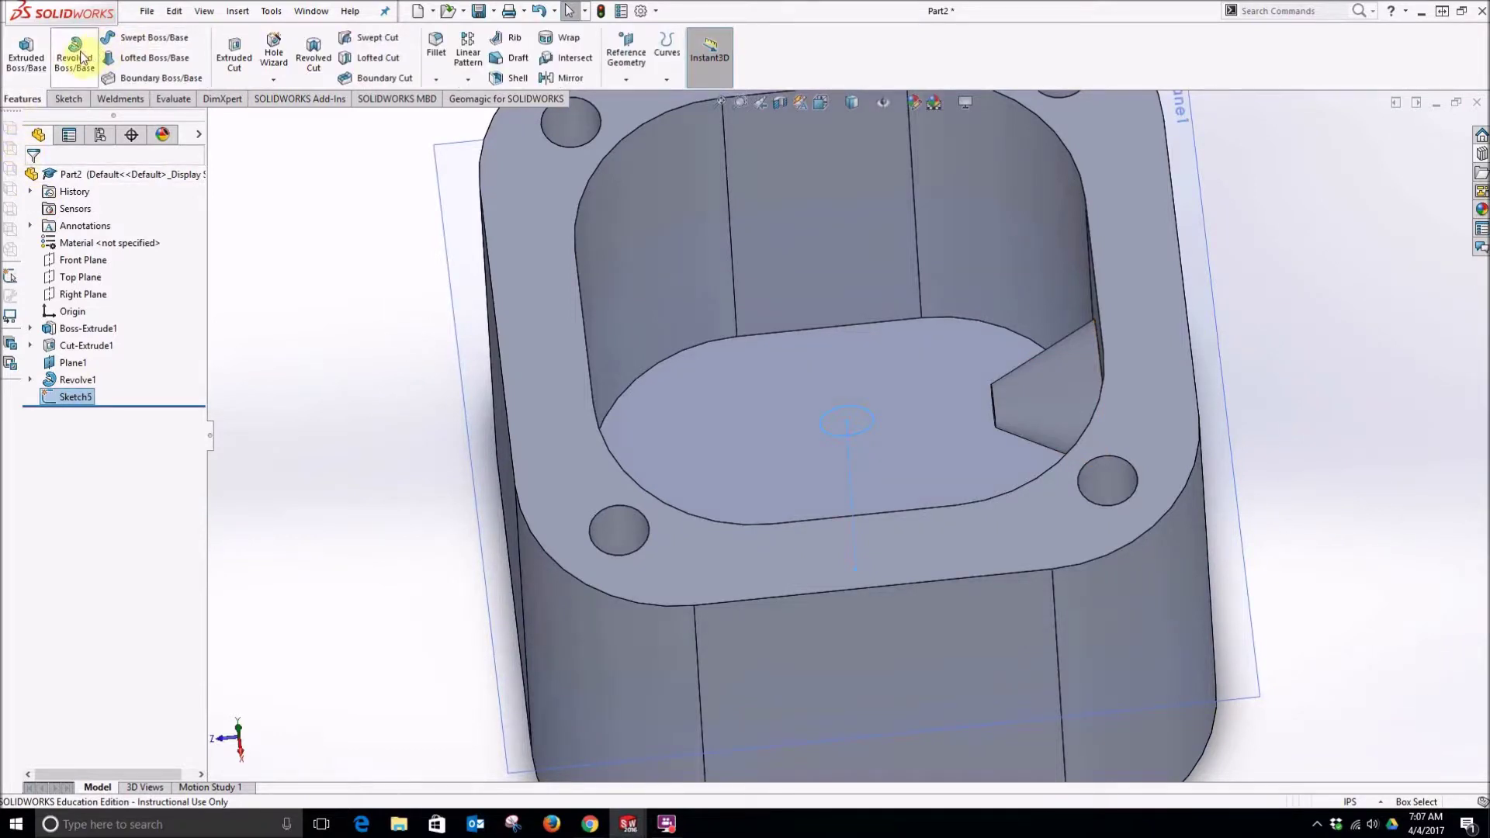
pyautogui.click(234, 55)
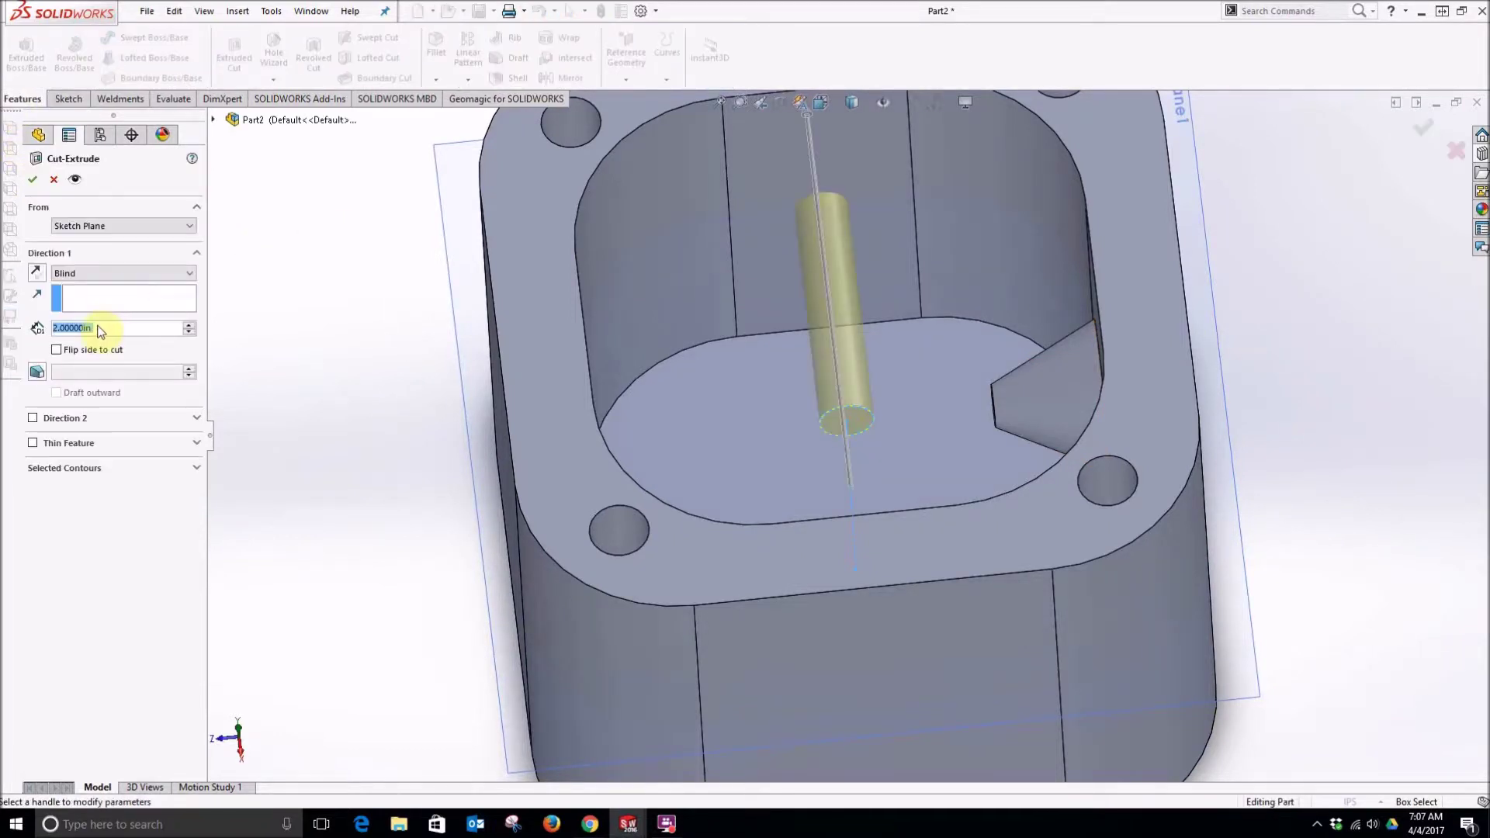
pyautogui.click(107, 278)
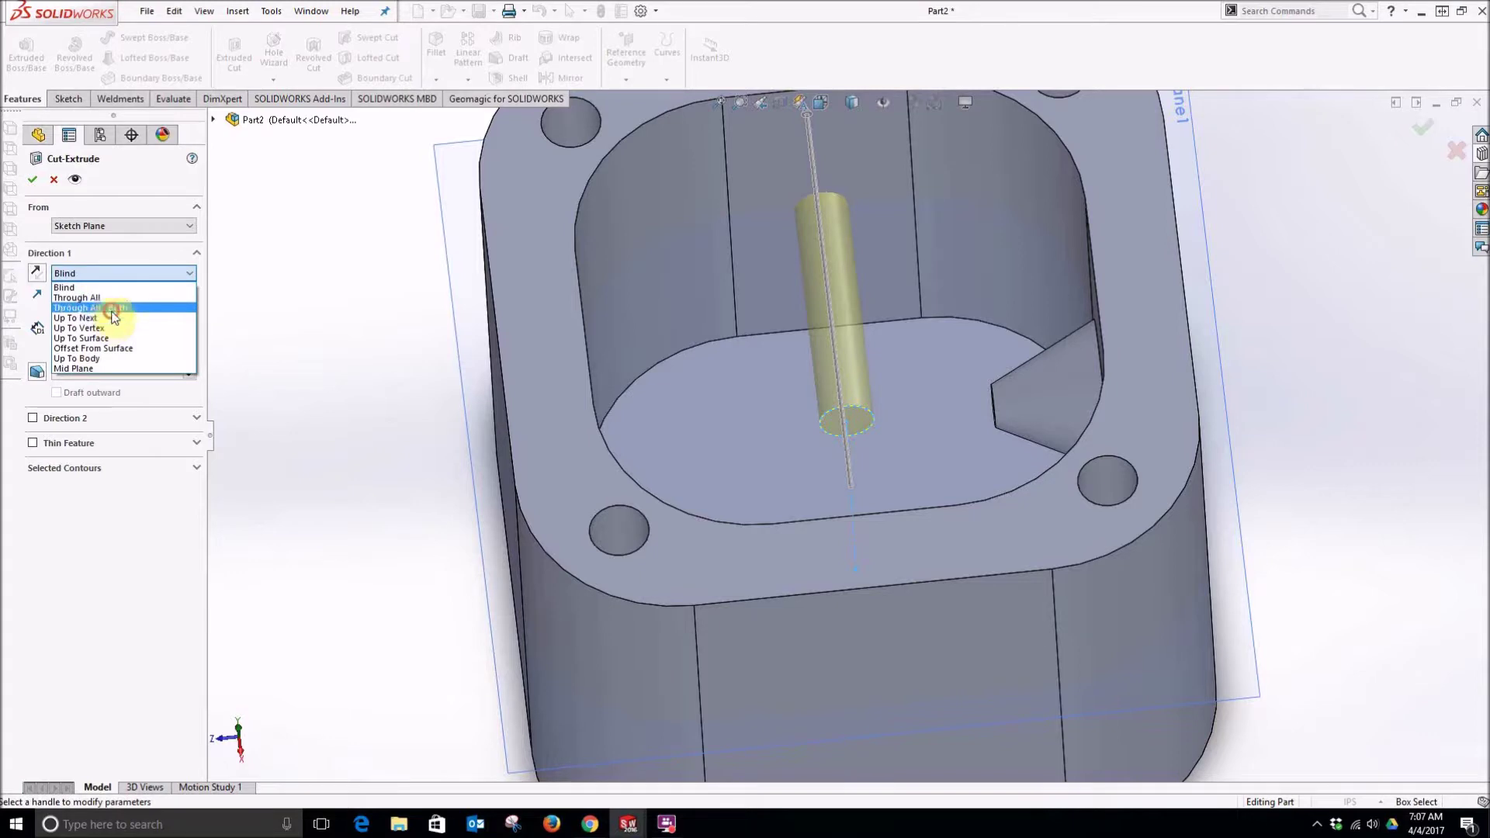
pyautogui.click(105, 309)
pyautogui.click(32, 180)
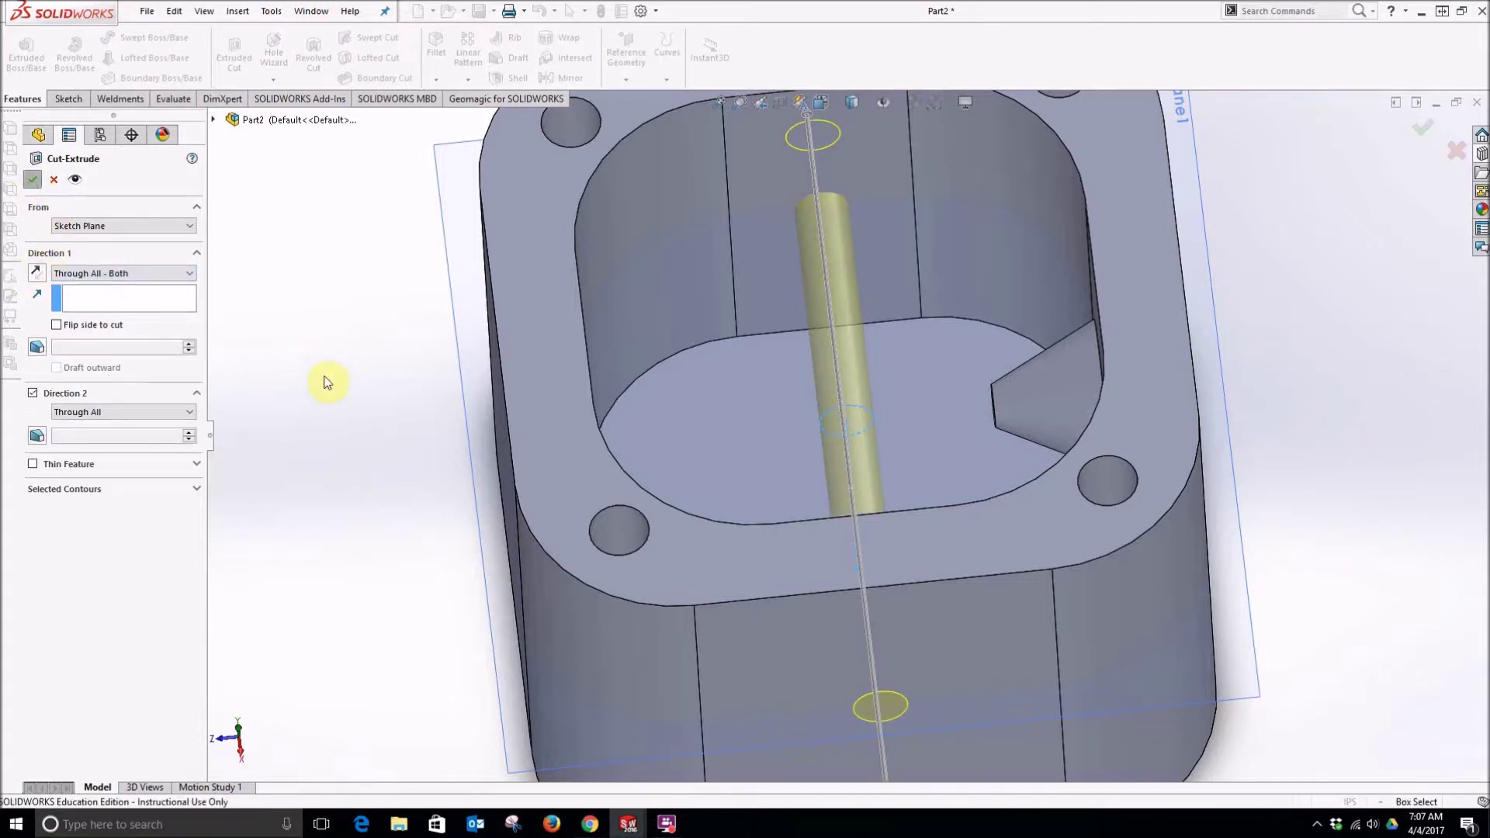
# Sketch a circle about 0.23 in in diameter on the flat outer wall face opposite the tapered boss, centred on the offset plane's line above the origin.
pyautogui.scroll(3, 333, 382)
pyautogui.moveTo(333, 382); pyautogui.dragTo(859, 520, button='middle')
pyautogui.click(833, 478)
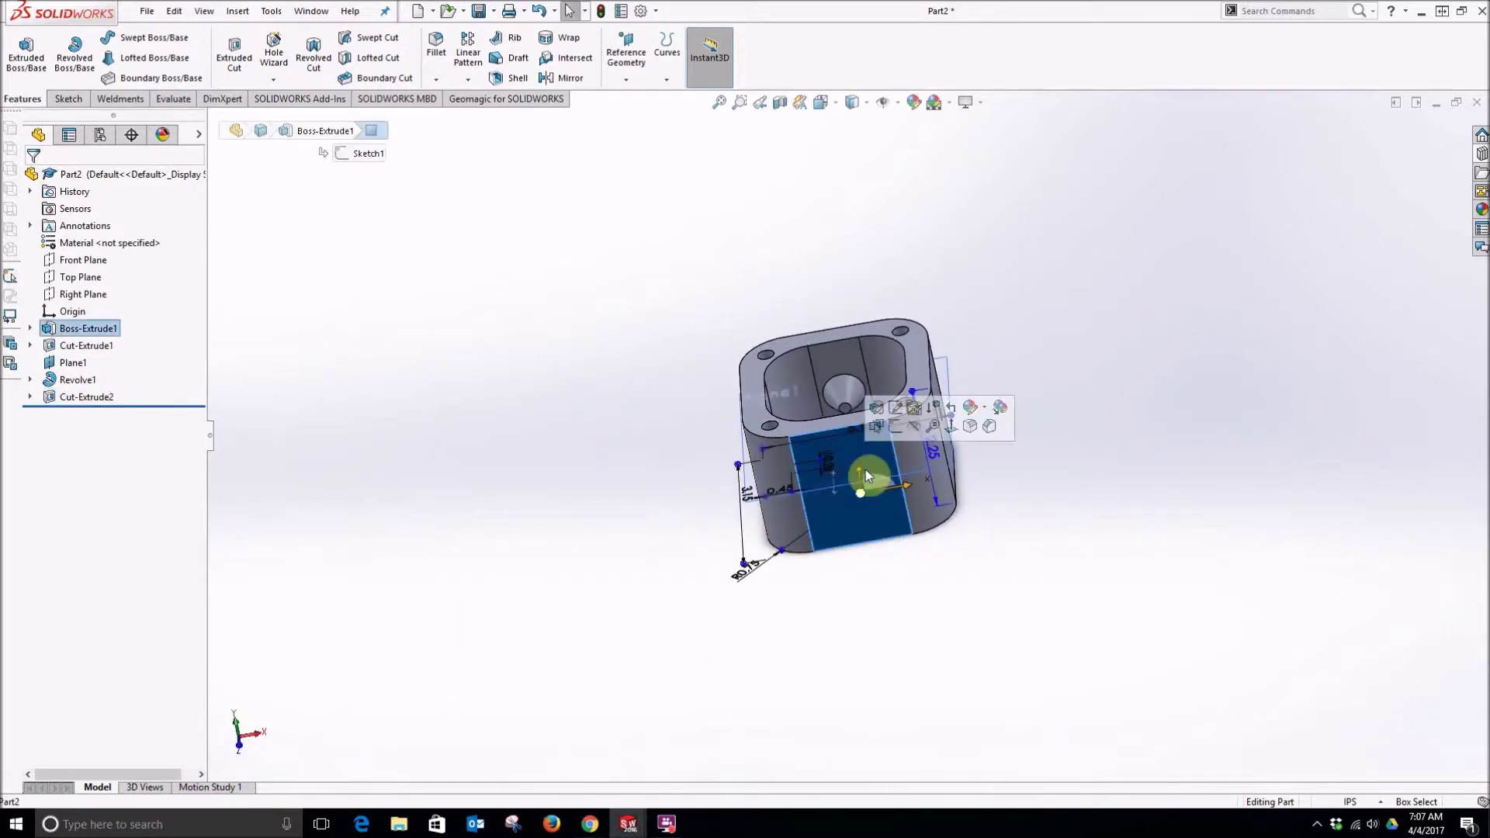
pyautogui.click(951, 428)
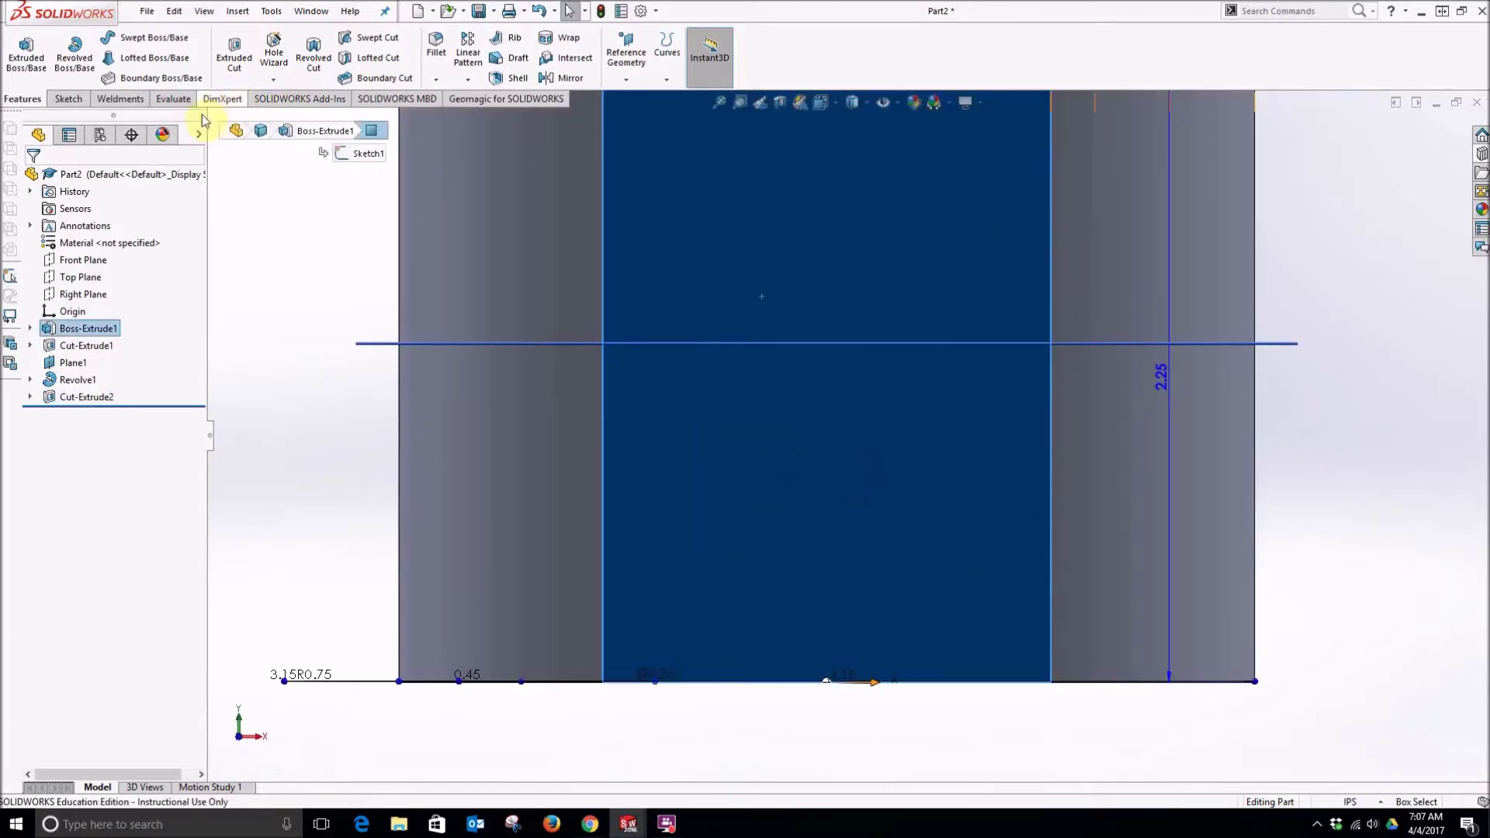
pyautogui.click(68, 99)
pyautogui.click(10, 61)
pyautogui.click(131, 38)
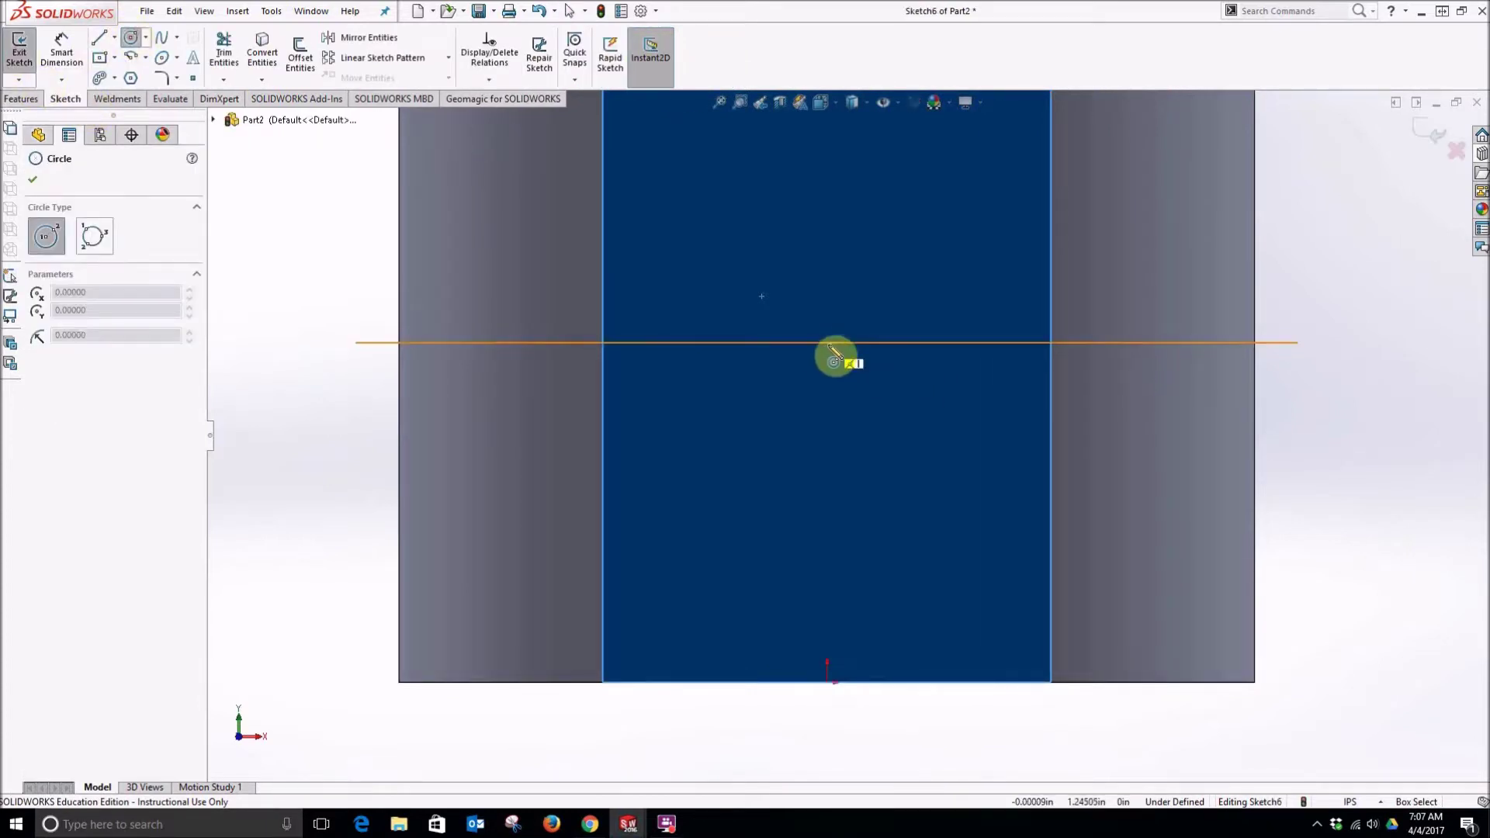
pyautogui.moveTo(828, 344); pyautogui.dragTo(855, 331)
# Dimension the diameter of the circle on the outer wall face to 0.25 in.
pyautogui.click(58, 57)
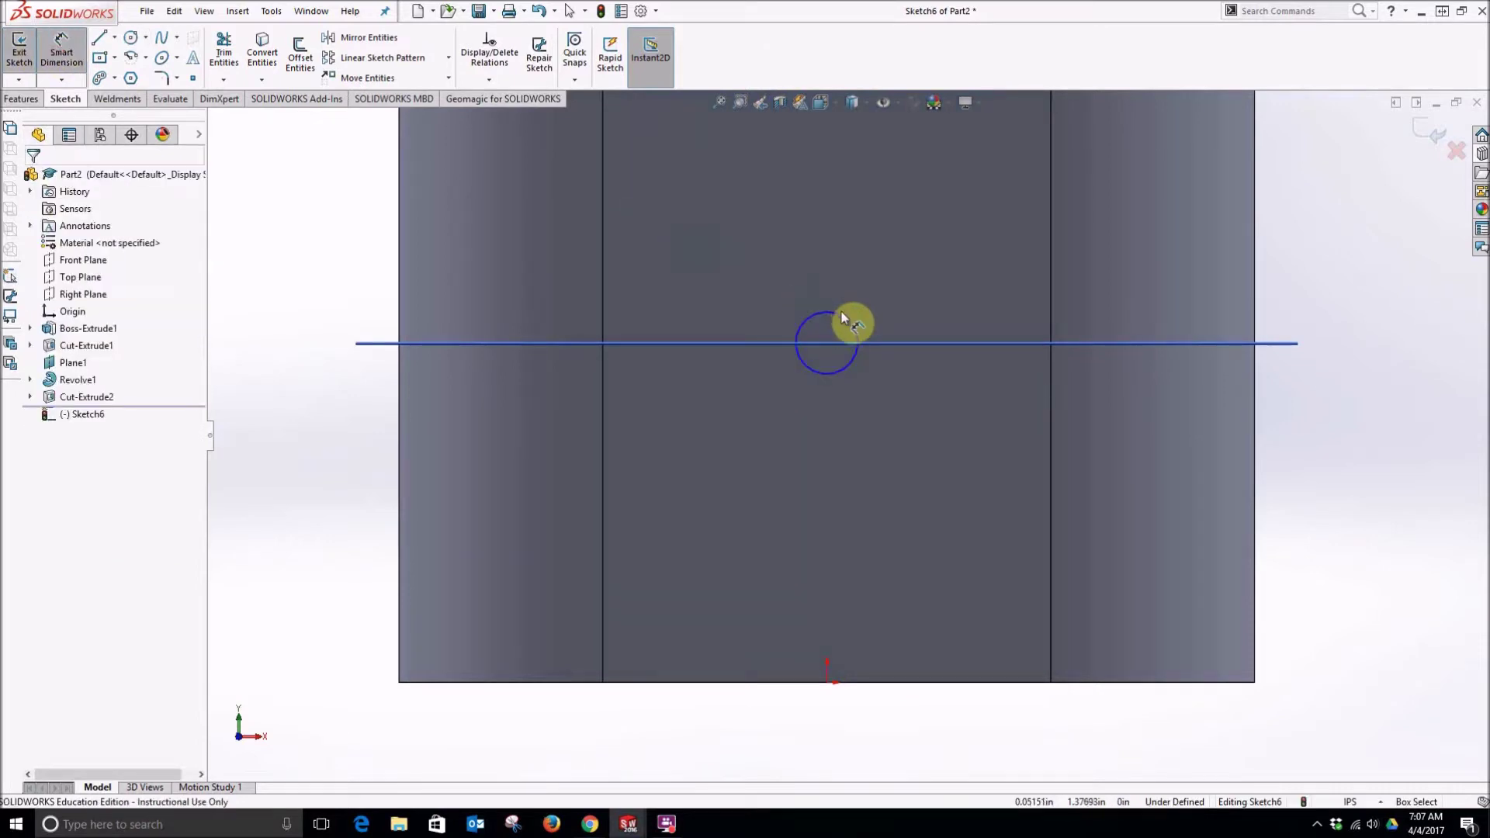
pyautogui.click(854, 319)
pyautogui.click(882, 290)
pyautogui.write('.25')
pyautogui.press('Return')
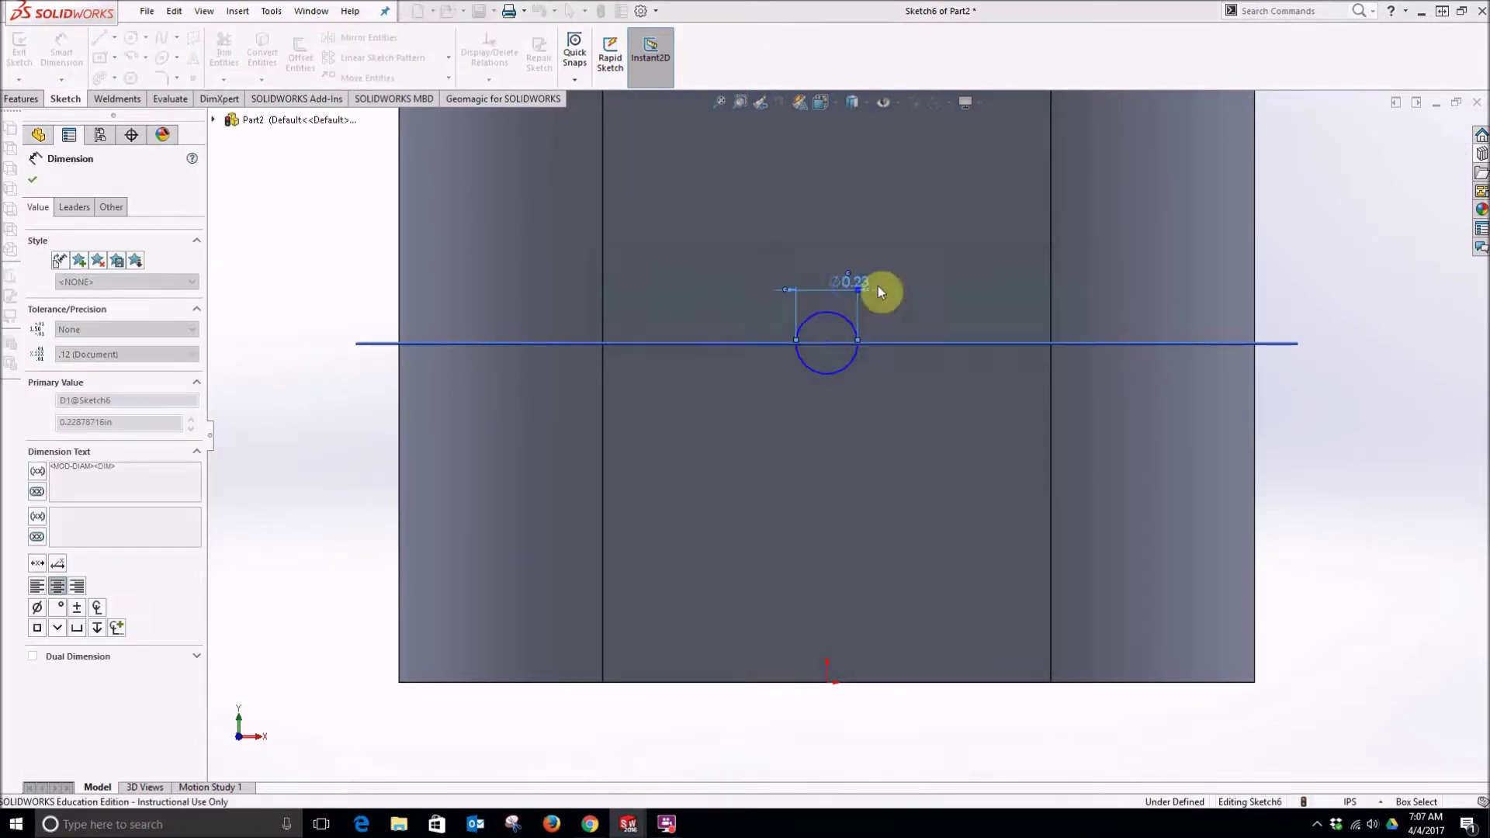
# Tie the circle's centre to the origin with a vertical centerline and exit the sketch.
pyautogui.click(115, 37)
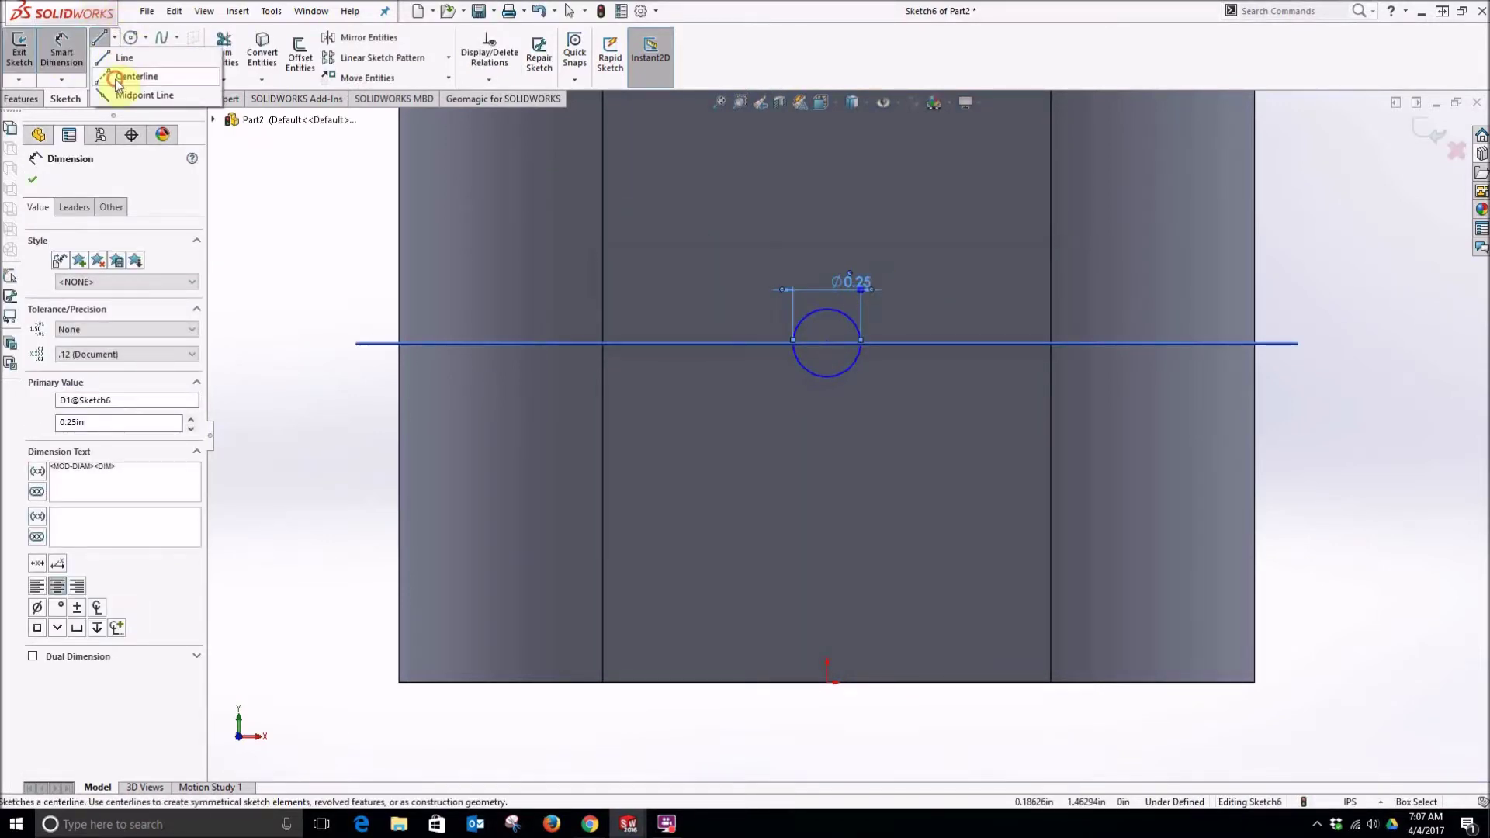
pyautogui.click(124, 68)
pyautogui.click(827, 342)
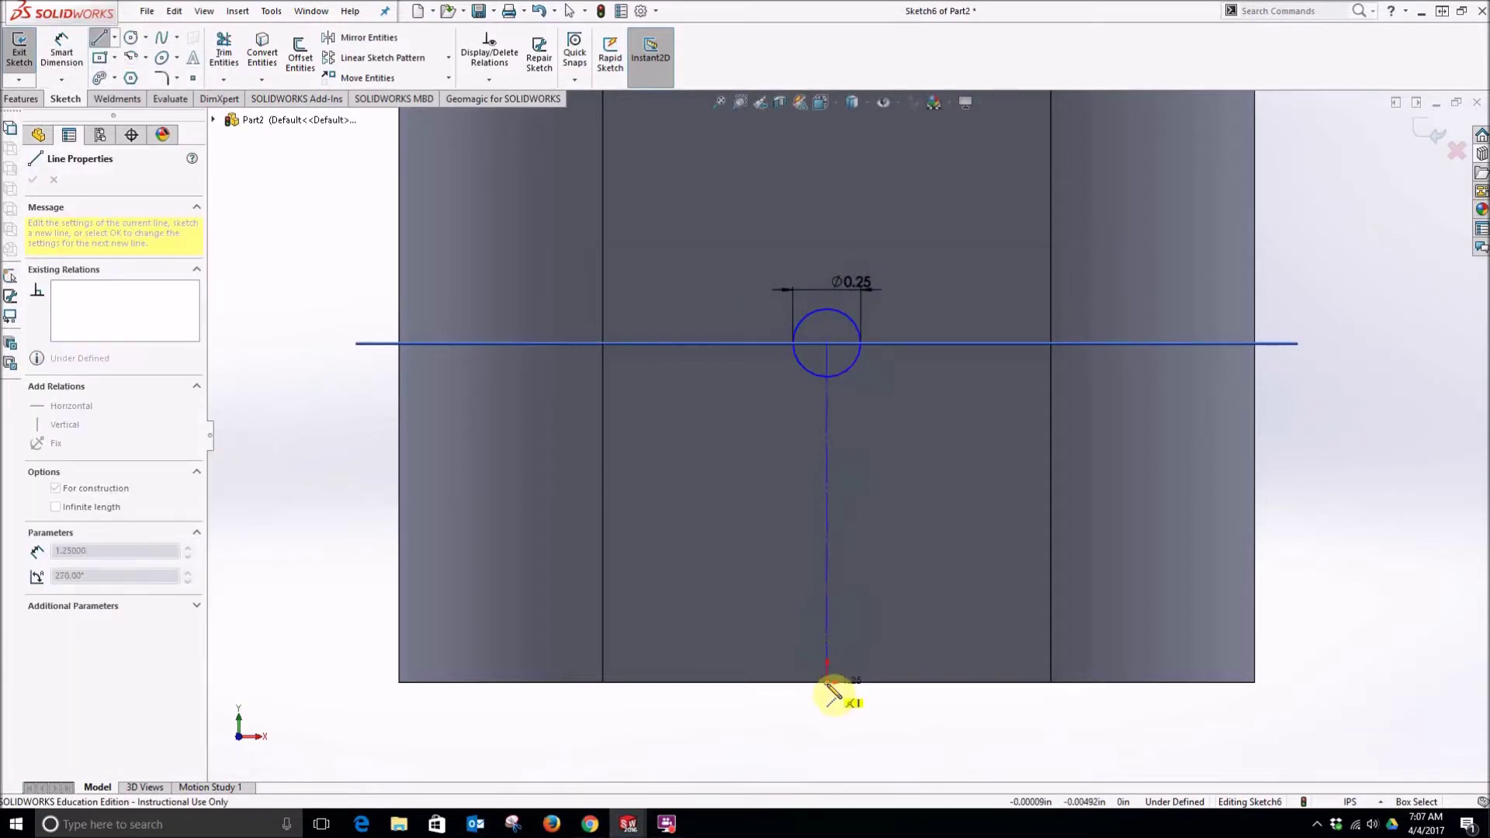
pyautogui.click(828, 683)
pyautogui.press('Escape')
pyautogui.scroll(5, 1001, 559)
pyautogui.moveTo(991, 523); pyautogui.dragTo(1131, 429, button='middle')
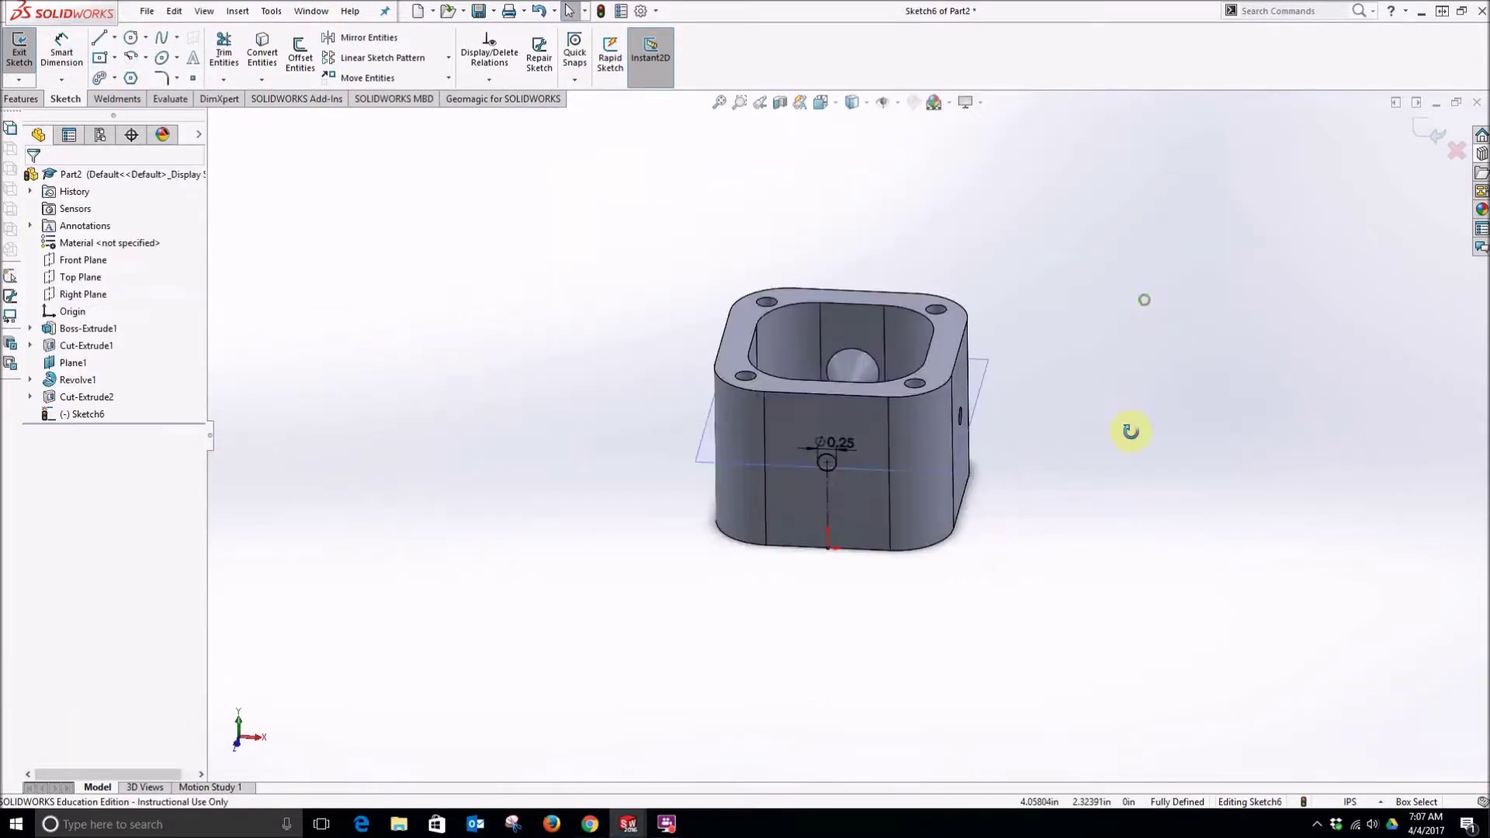
pyautogui.click(19, 50)
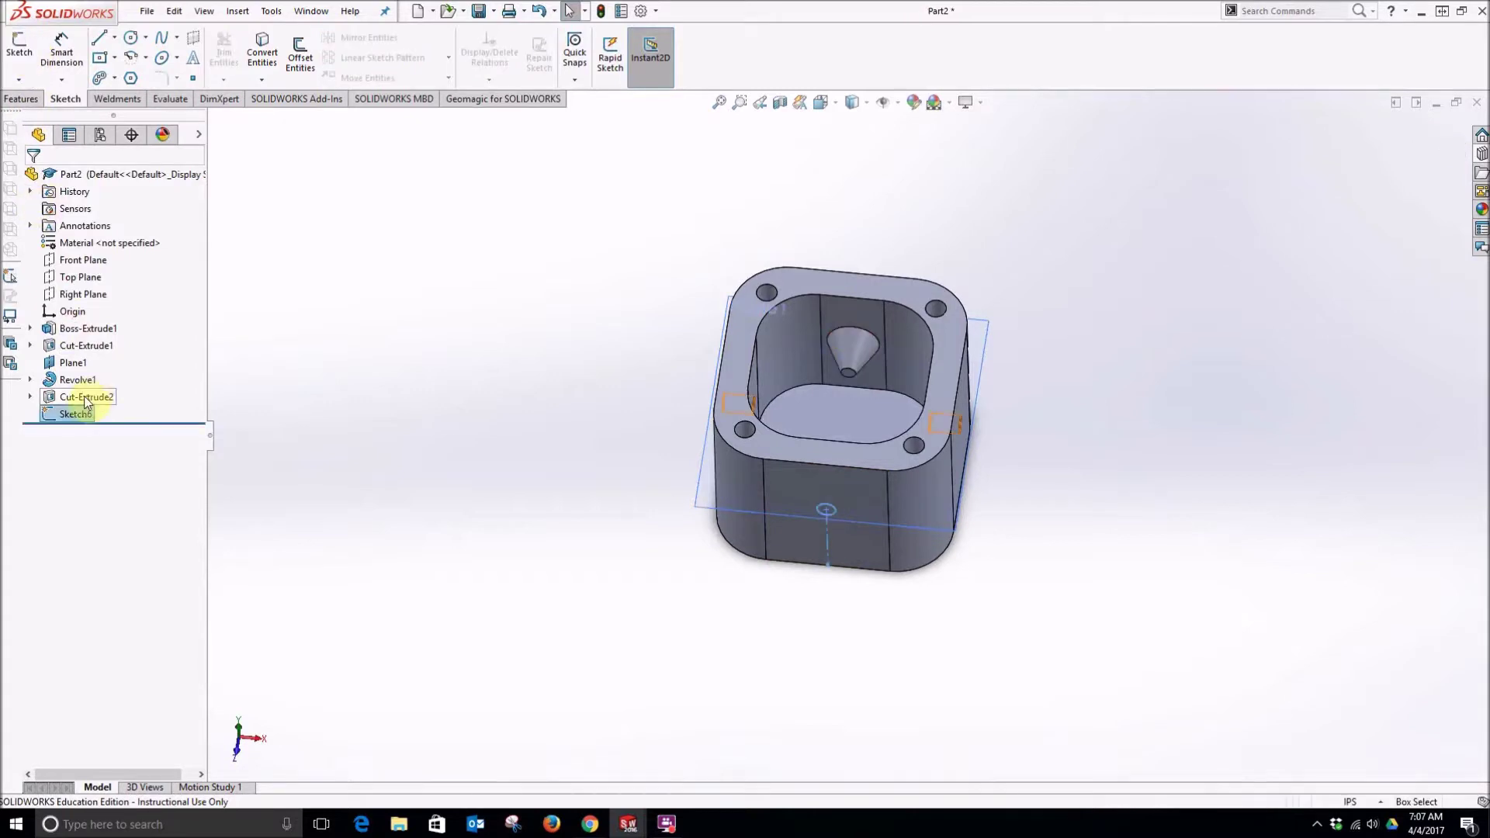
# Cut-extrude the wall circle blind to a depth of 0.5 in, through the single wall opposite the tapered boss.
pyautogui.click(23, 99)
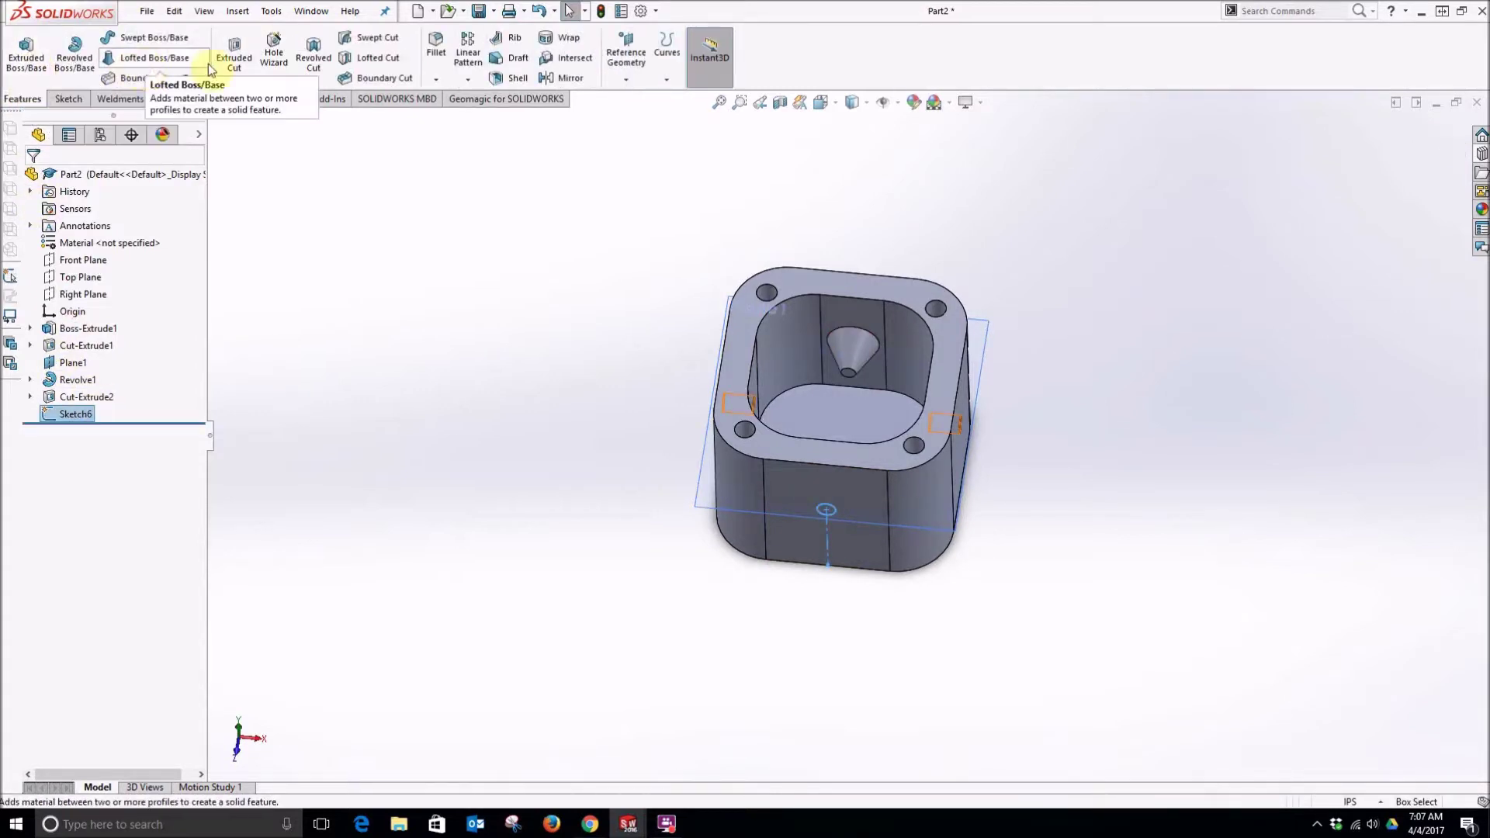
pyautogui.click(233, 54)
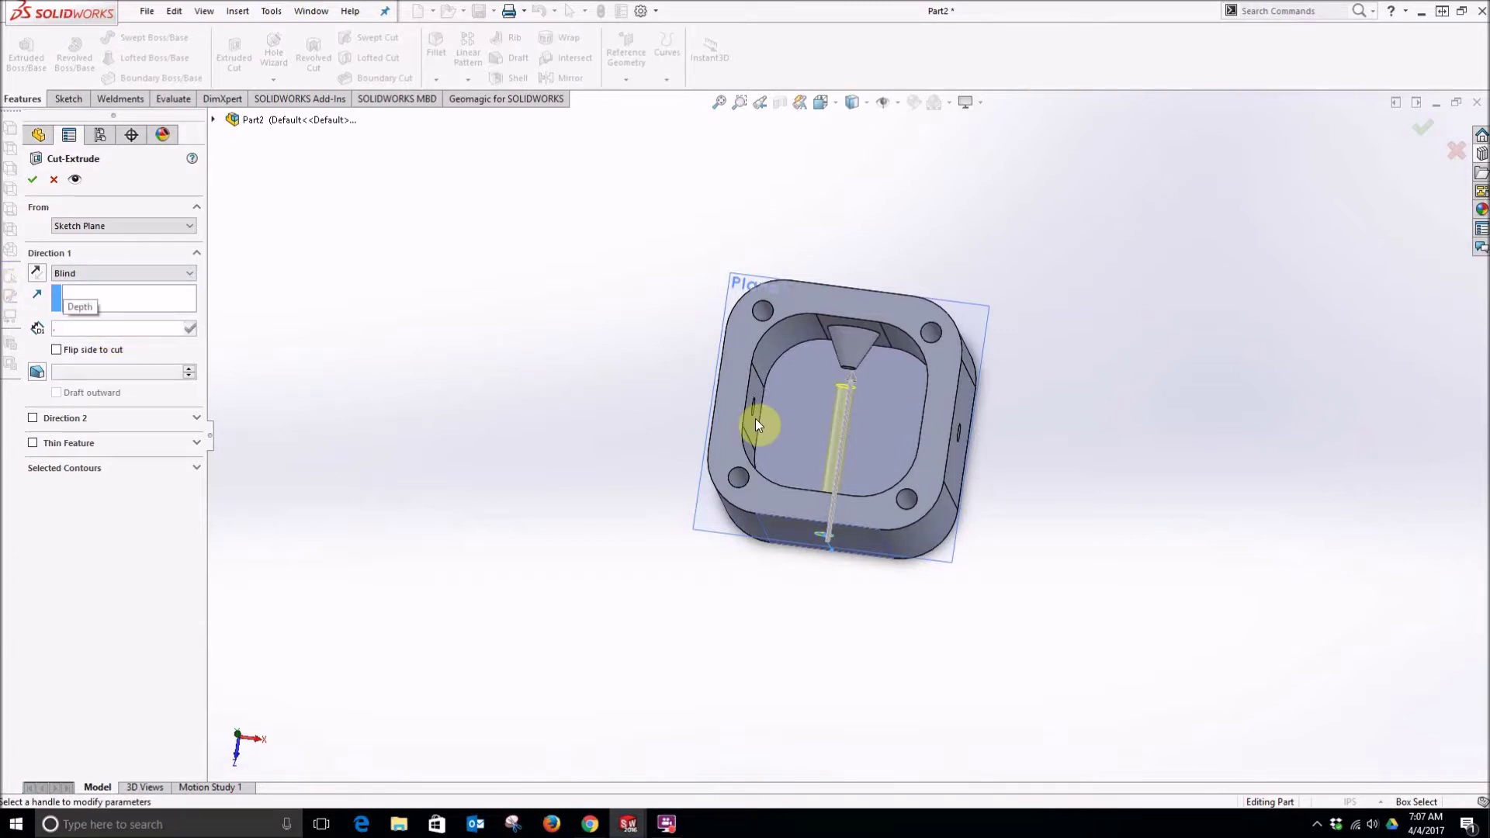
pyautogui.moveTo(1022, 481); pyautogui.dragTo(992, 514, button='middle')
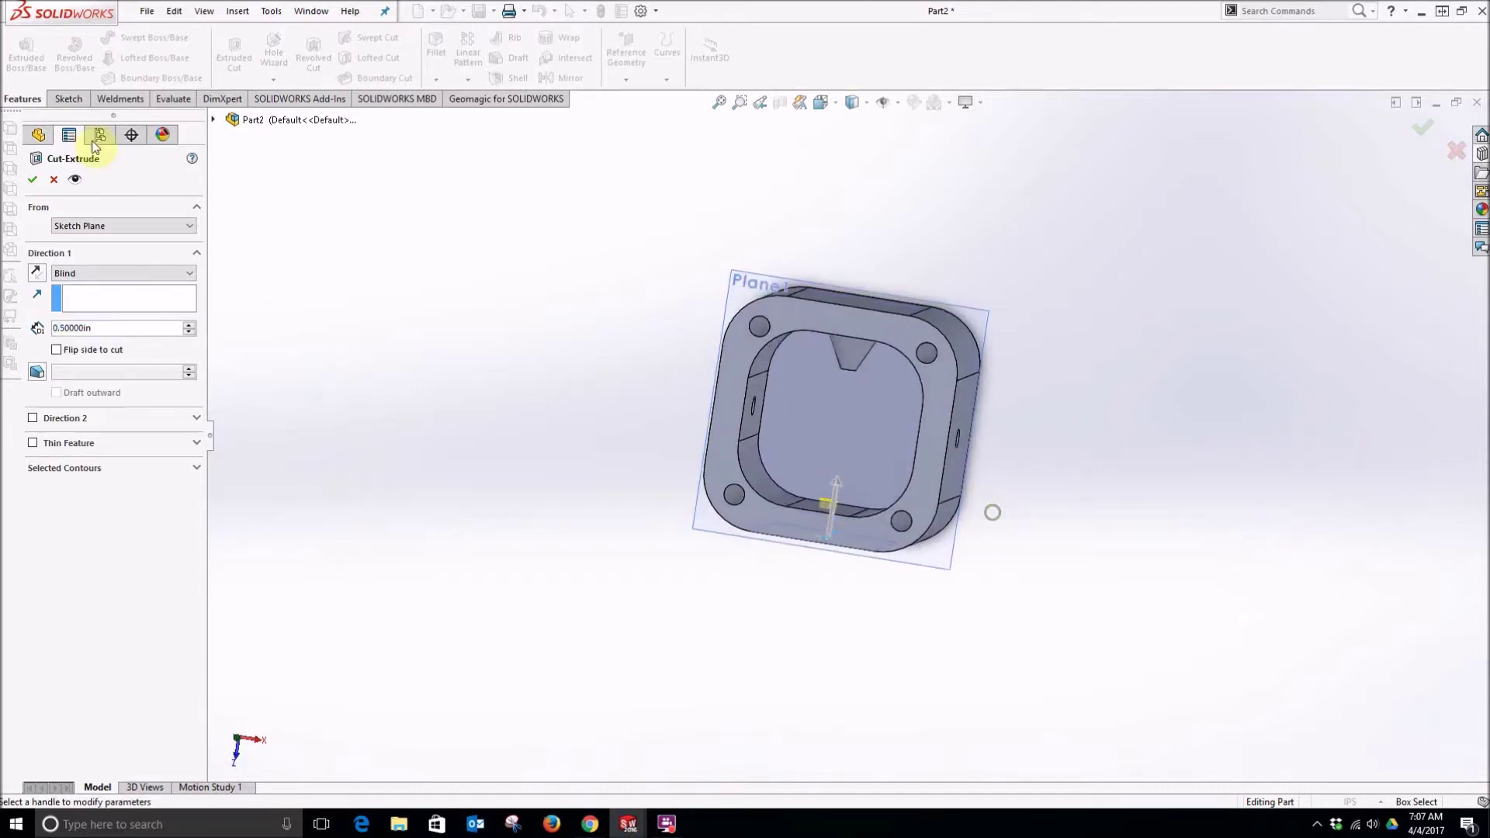
pyautogui.click(32, 181)
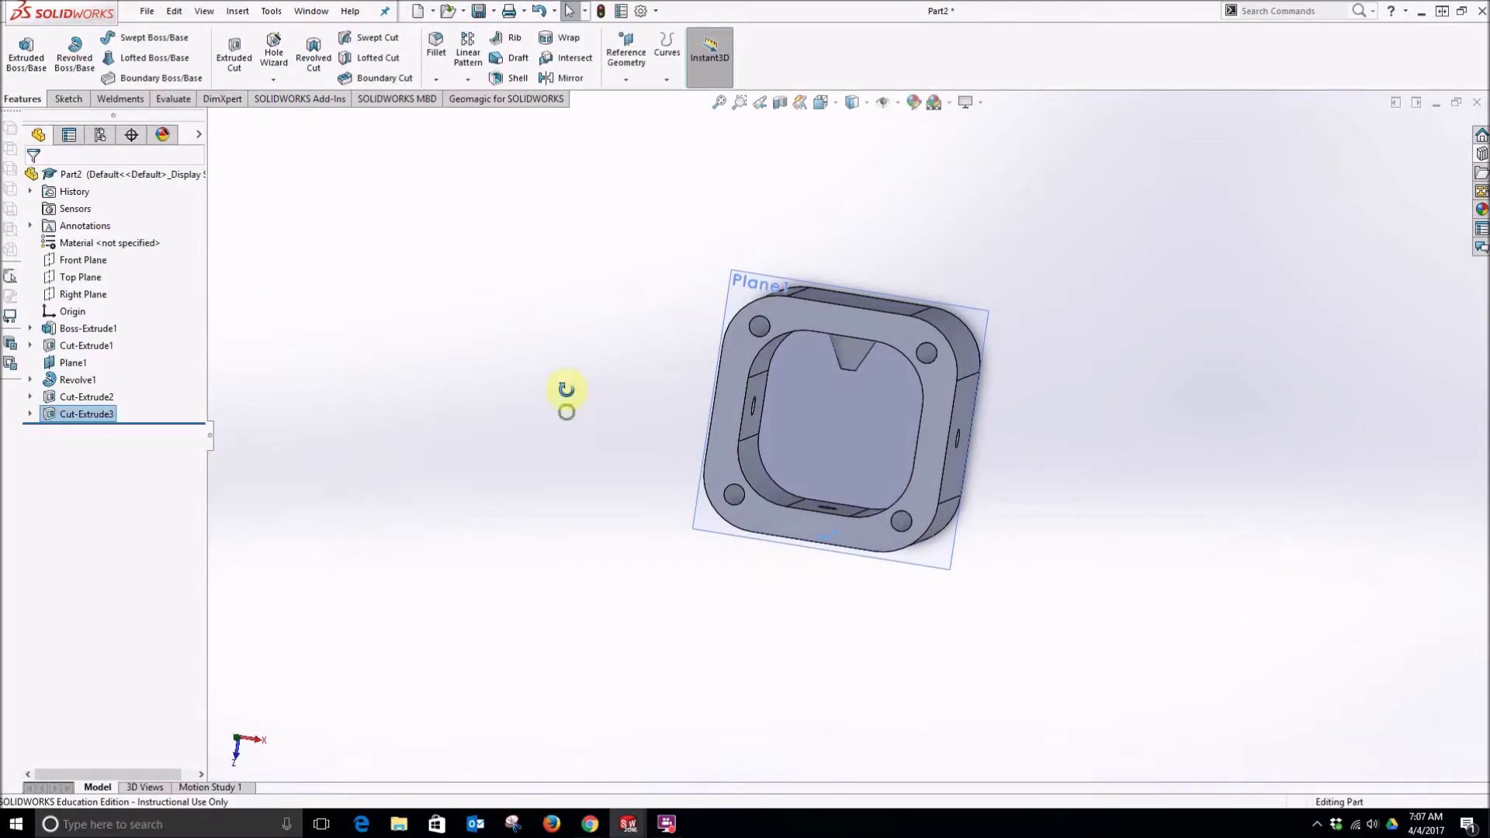
# Save the finished block as FullPart.SLDPRT inside a new folder named Mold on the Desktop.
pyautogui.hotkey('ctrl', '1')
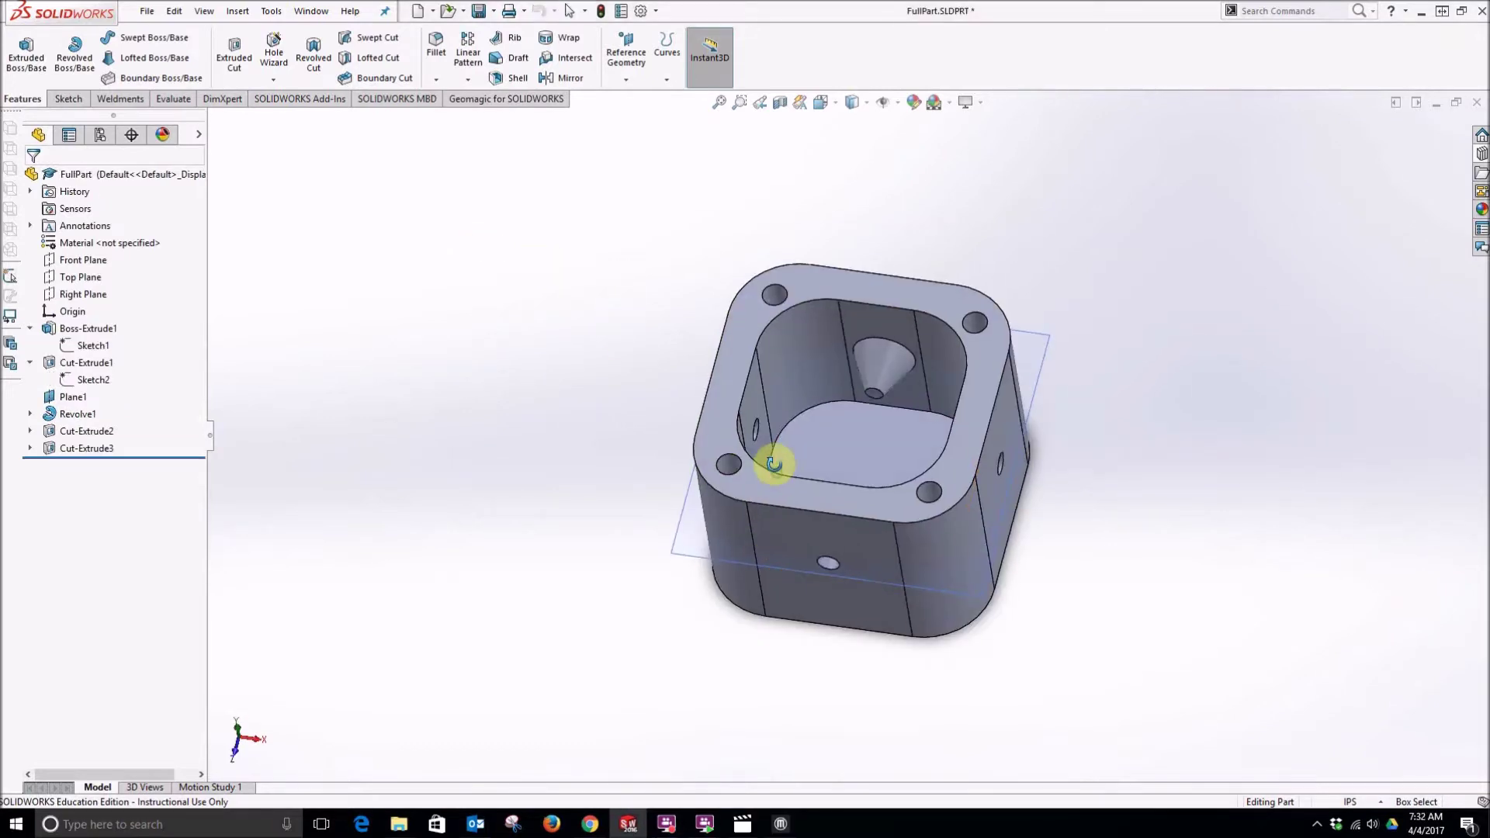
pyautogui.moveTo(771, 465)
pyautogui.mouseDown(button='middle')
pyautogui.moveTo(792, 469)
pyautogui.moveTo(779, 467)
pyautogui.mouseUp(button='middle')
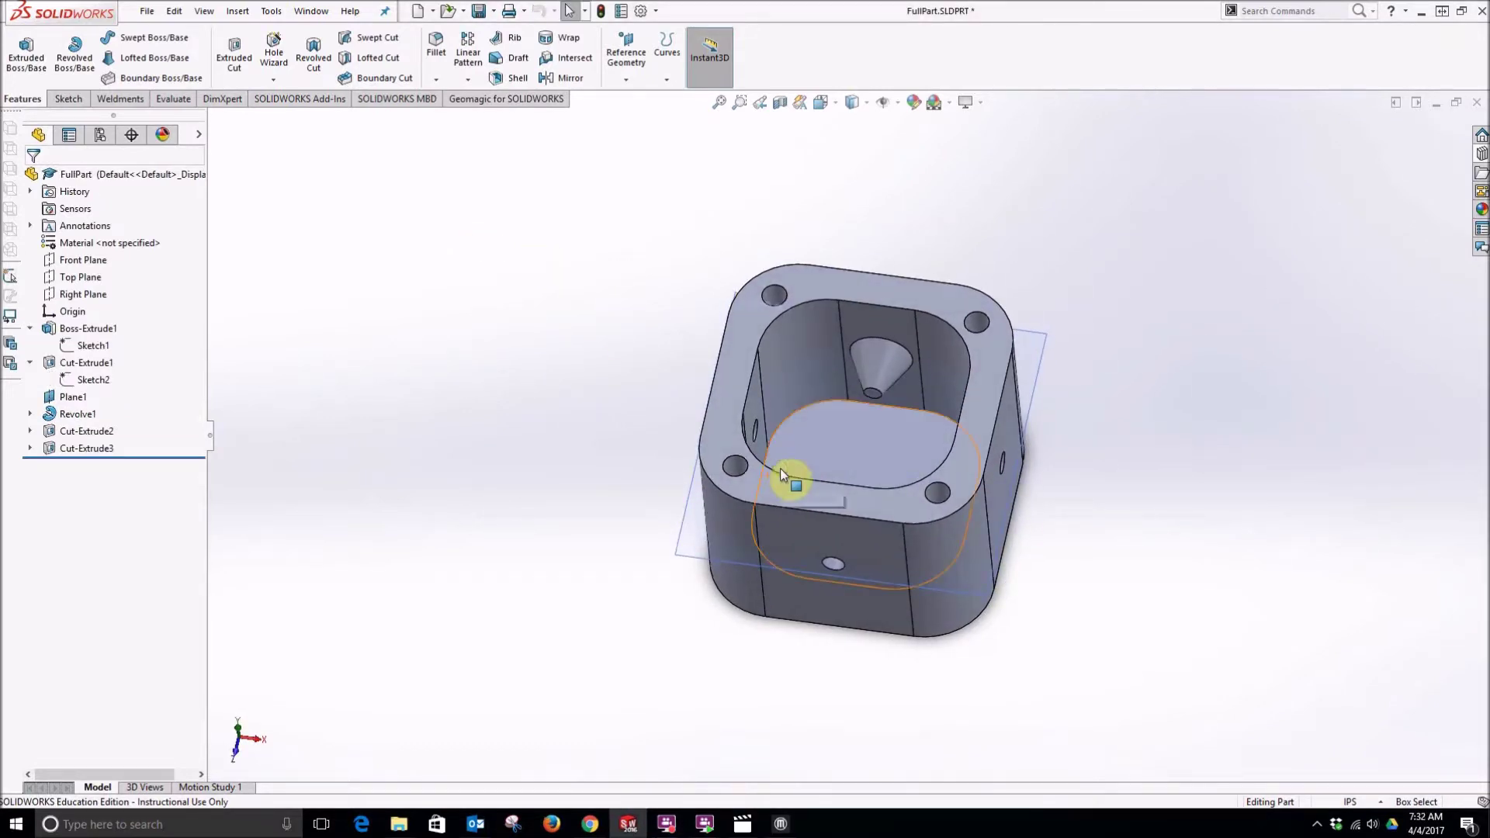
pyautogui.click(147, 11)
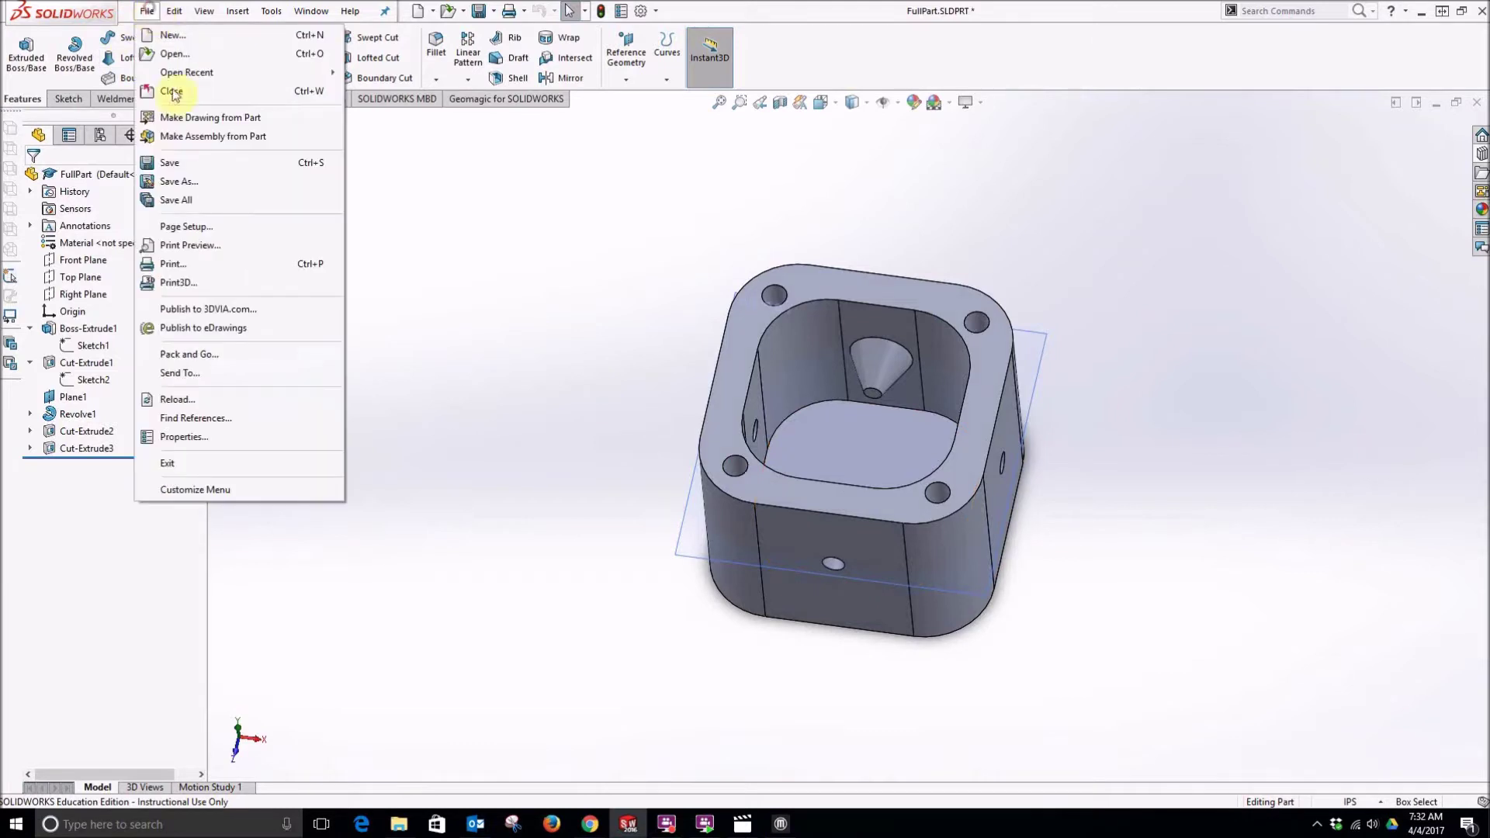
pyautogui.click(190, 190)
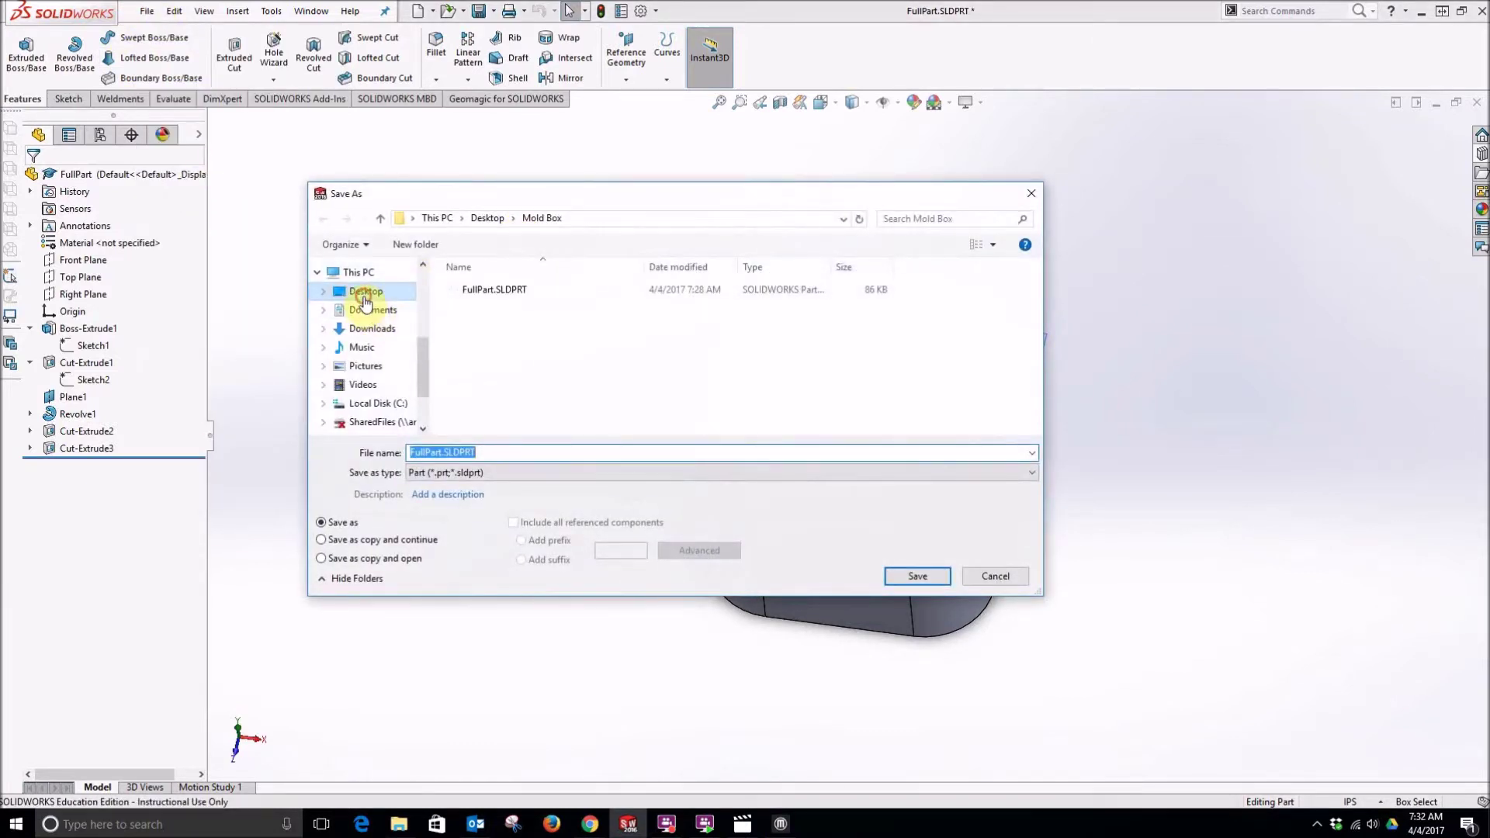
pyautogui.click(365, 294)
pyautogui.rightClick(520, 381)
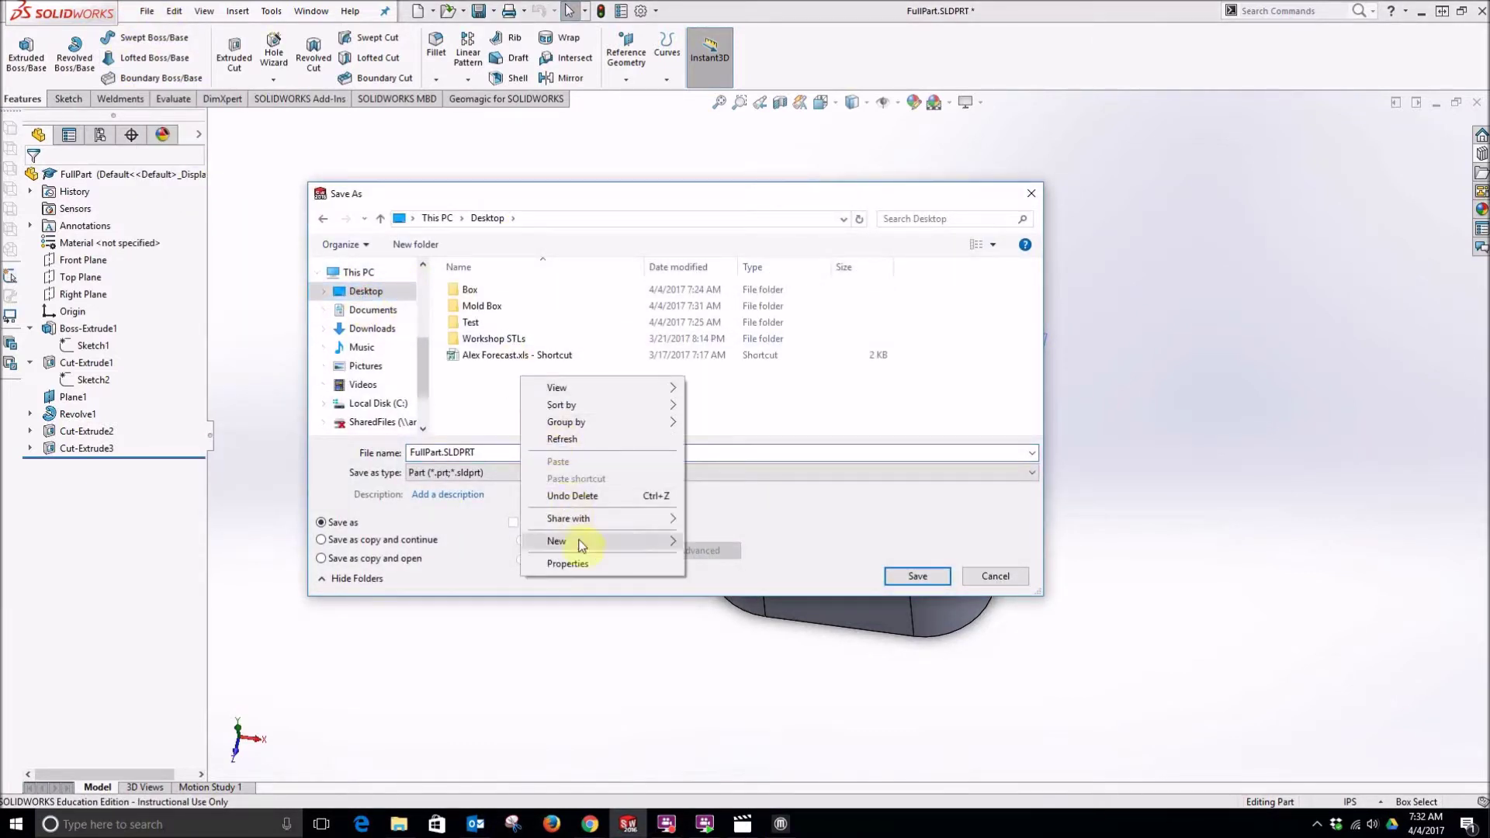
pyautogui.moveTo(660, 541)
pyautogui.click(720, 543)
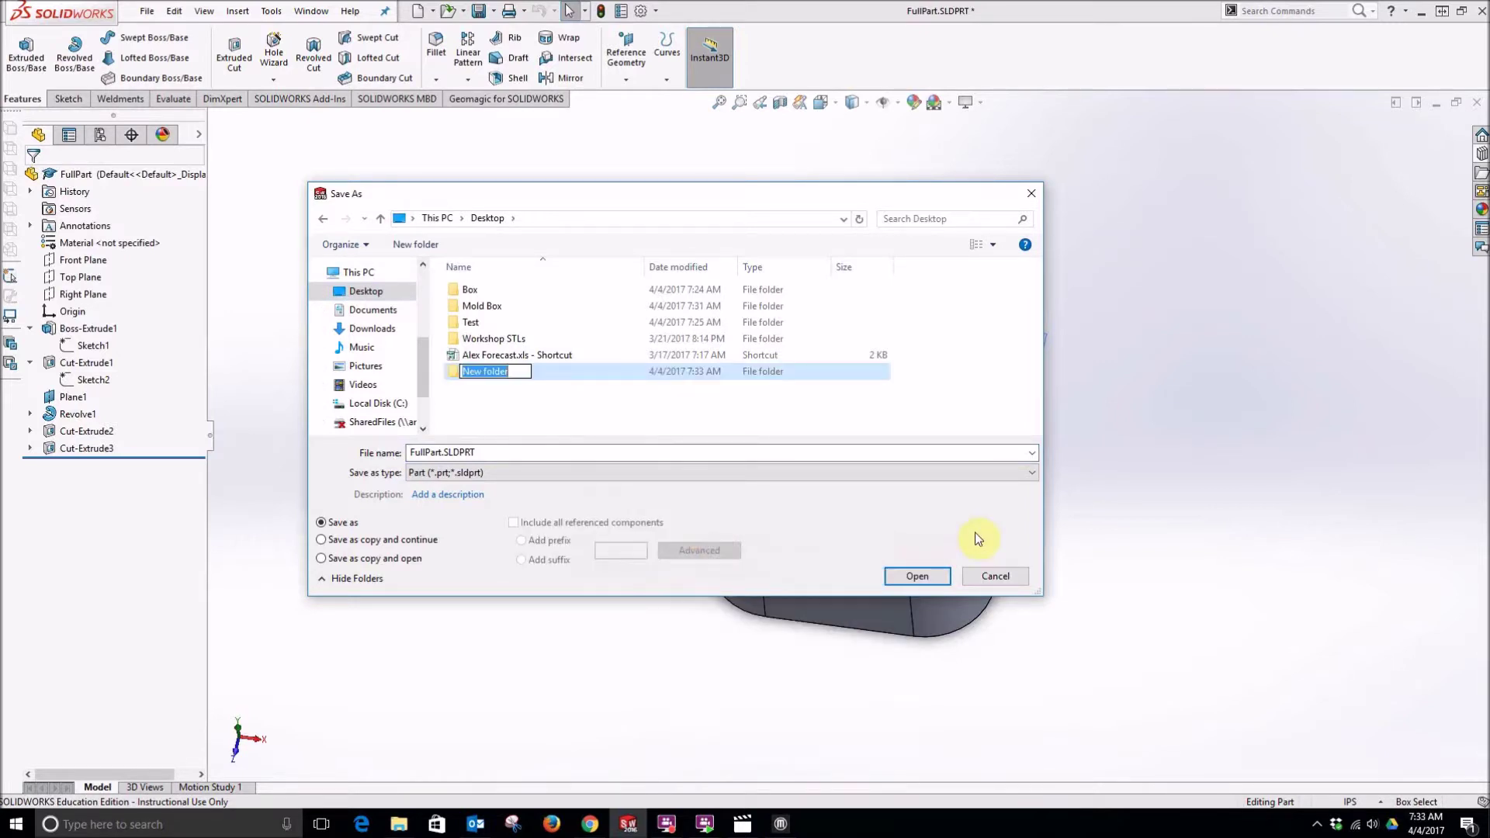
pyautogui.write('Mold')
pyautogui.click(488, 403)
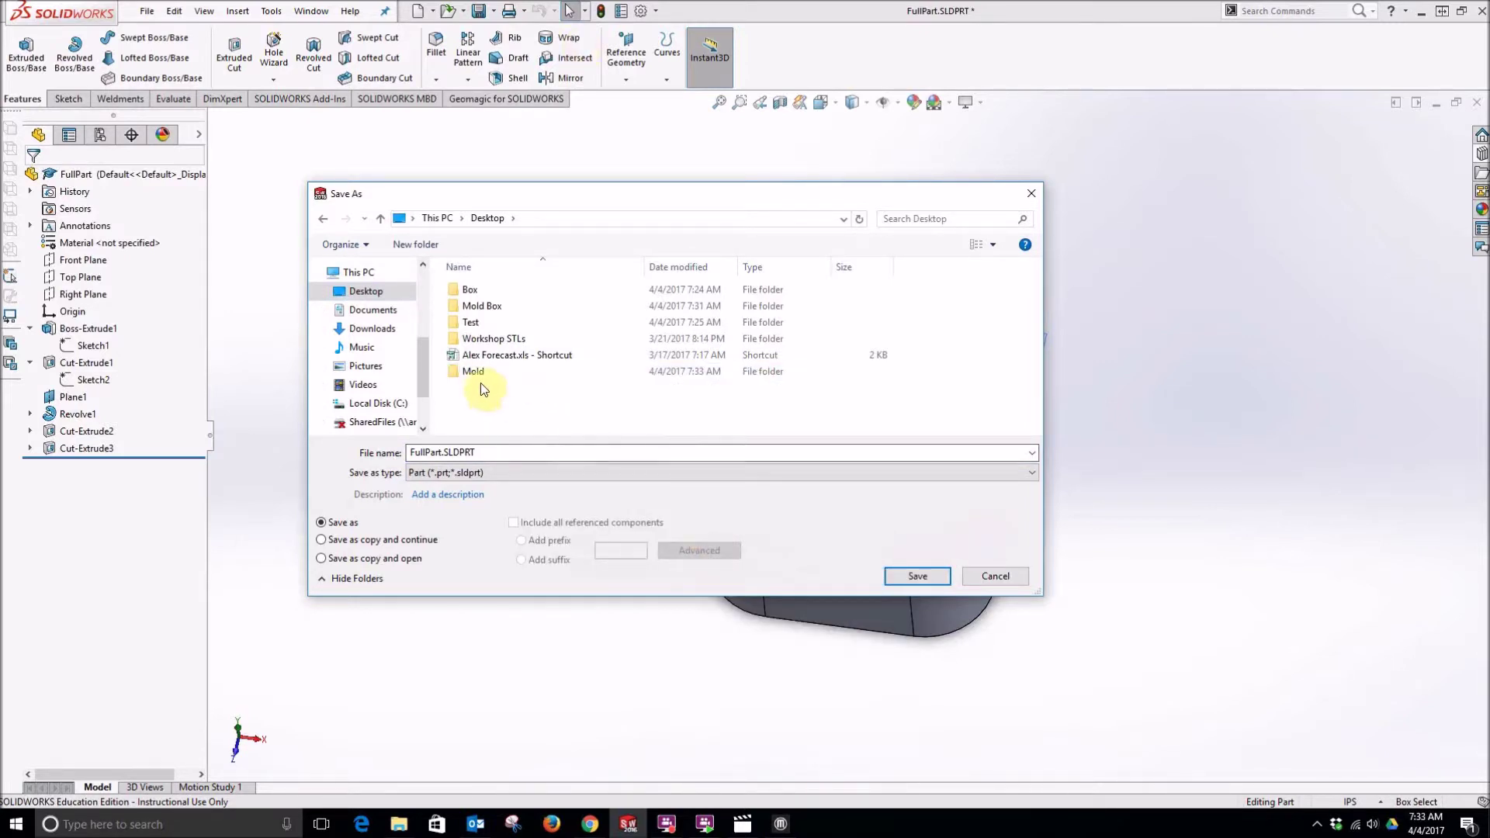
pyautogui.doubleClick(481, 378)
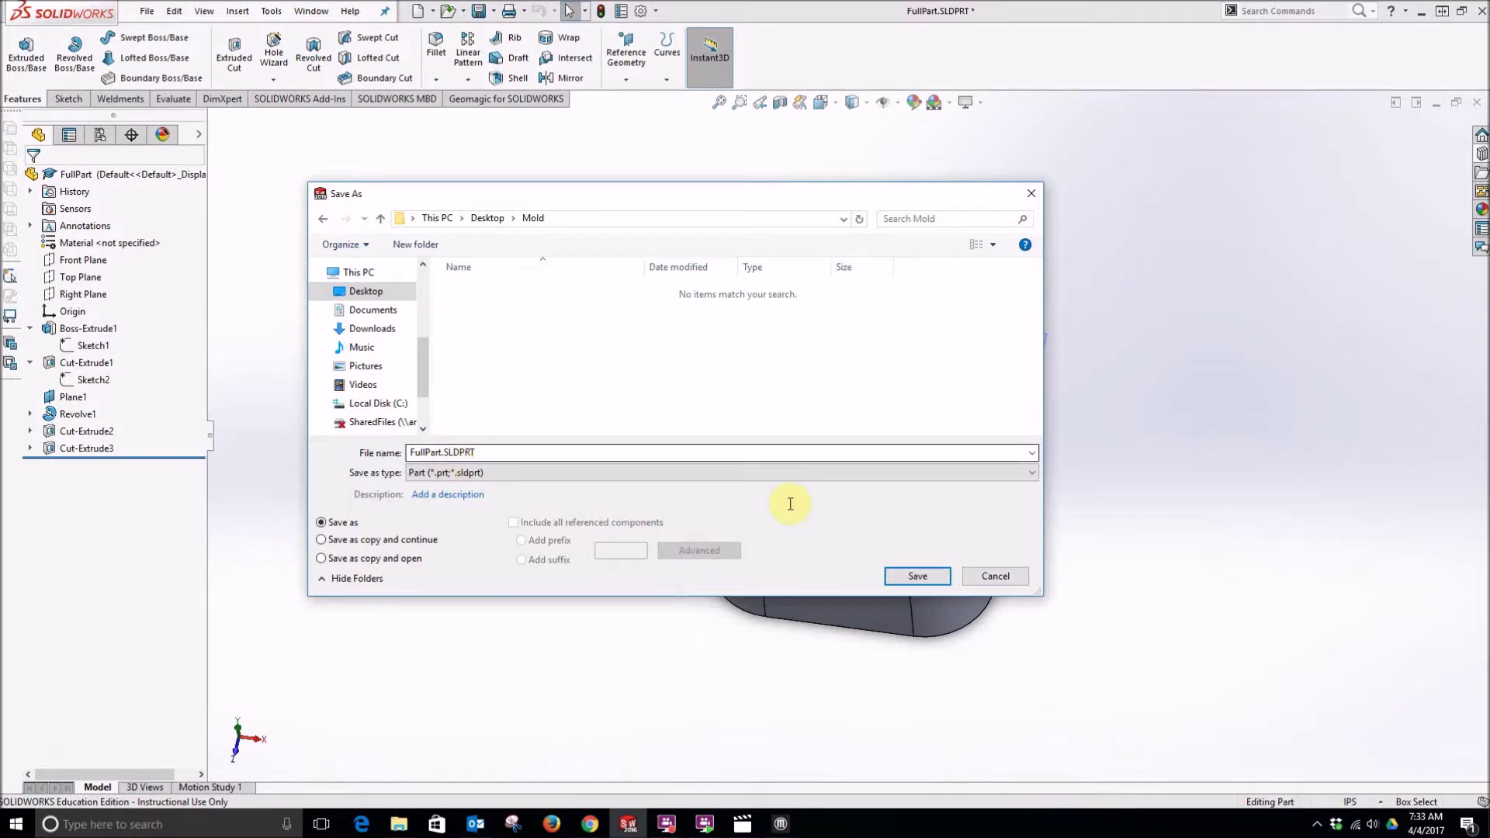
pyautogui.click(909, 573)
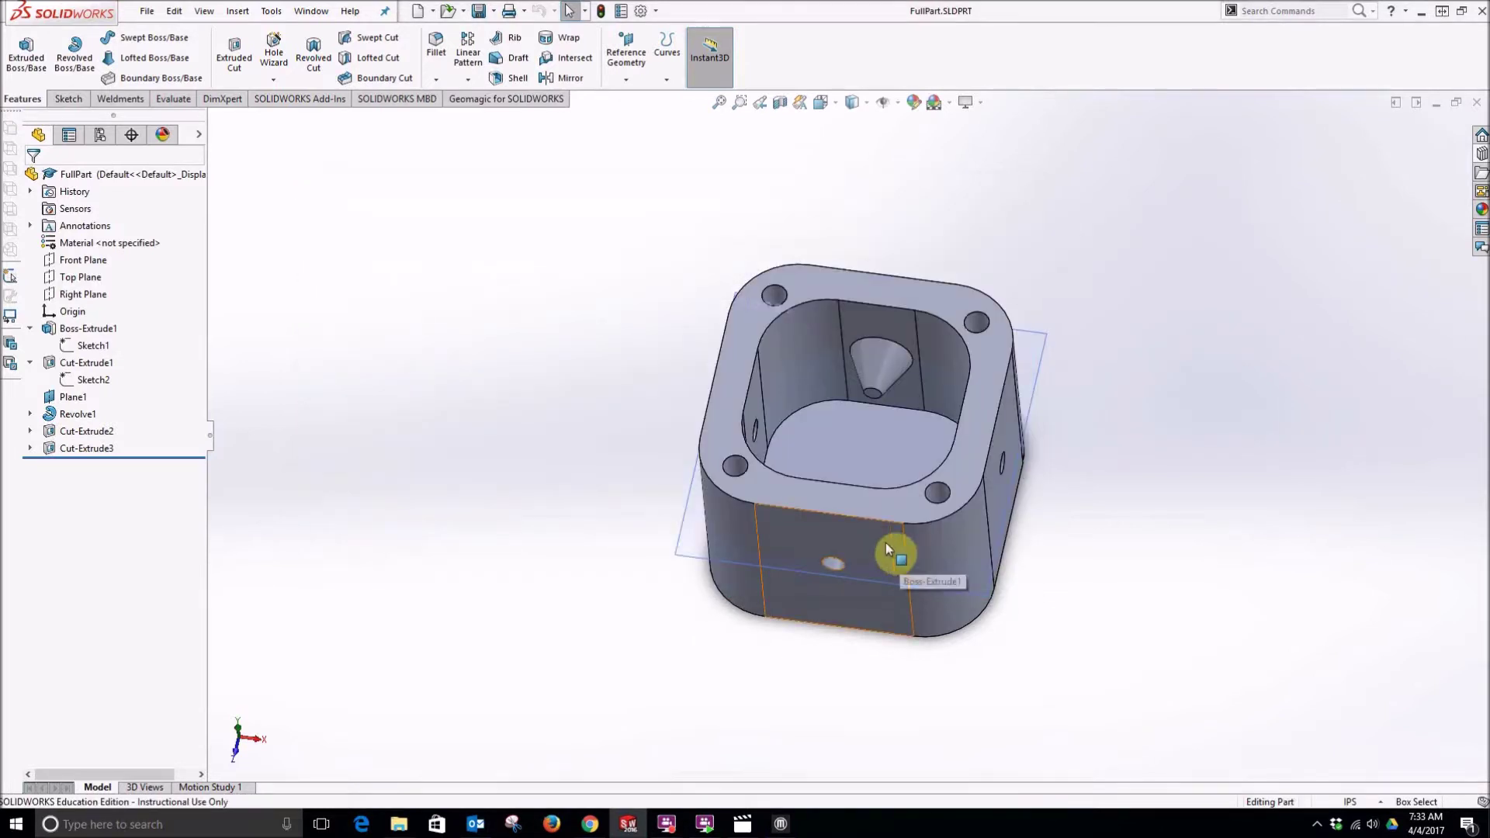
# Start a Split feature with Plane1 as the trim tool and cut the block into its resulting bodies.
pyautogui.click(250, 12)
pyautogui.moveTo(276, 160)
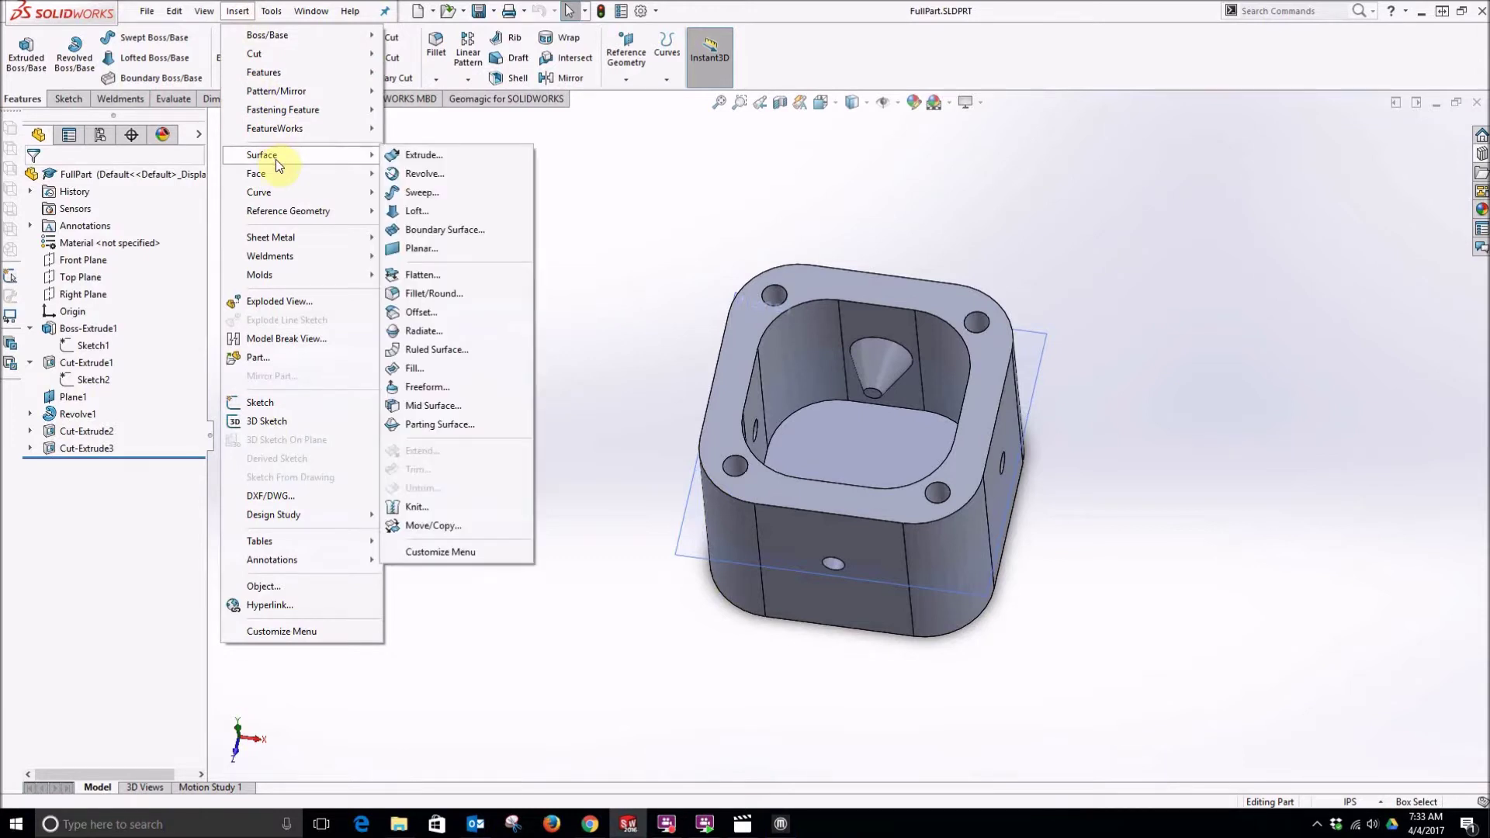
pyautogui.moveTo(342, 72)
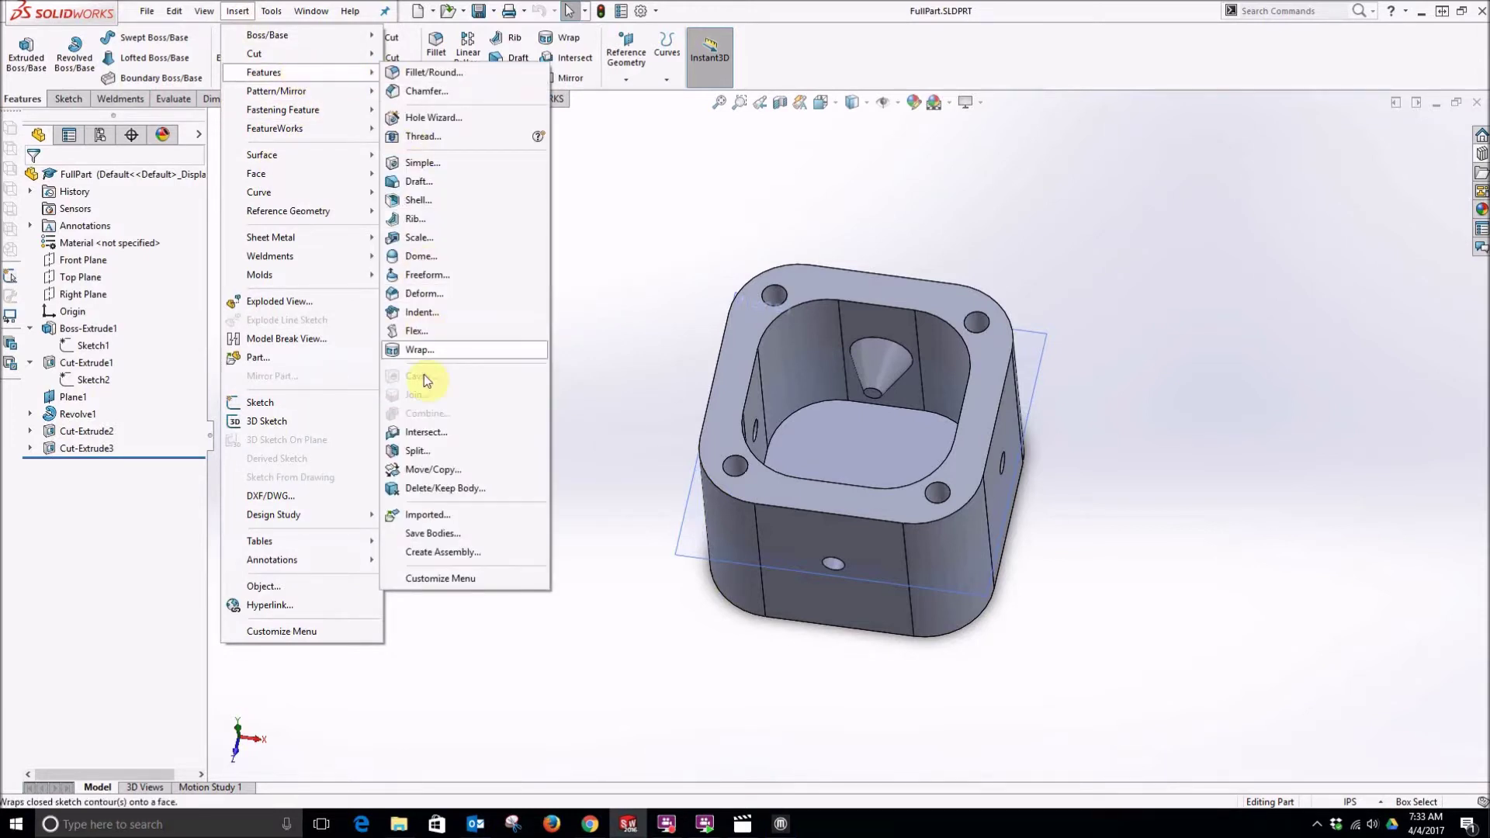
pyautogui.click(419, 451)
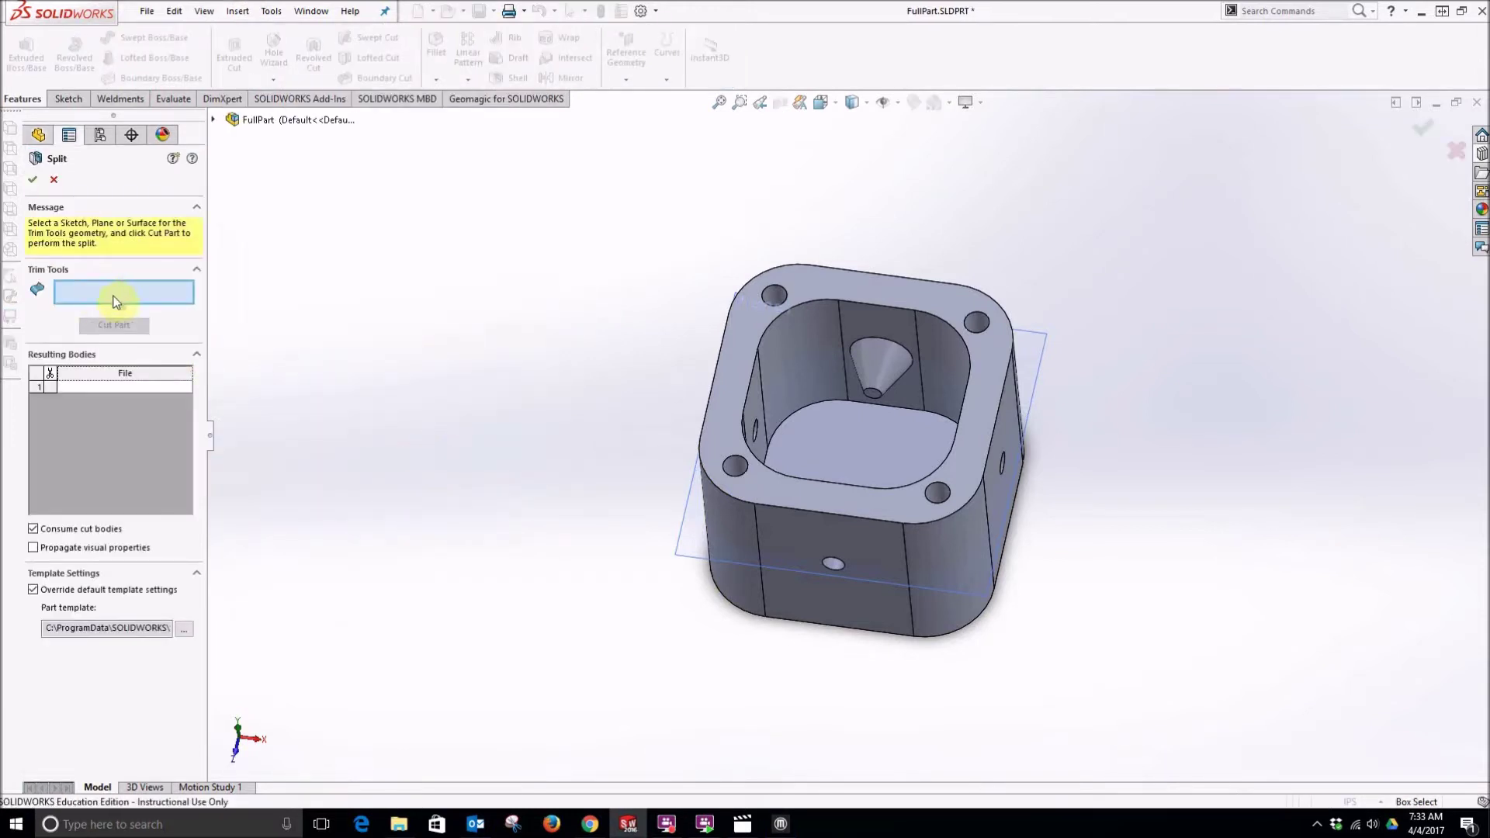
pyautogui.click(694, 539)
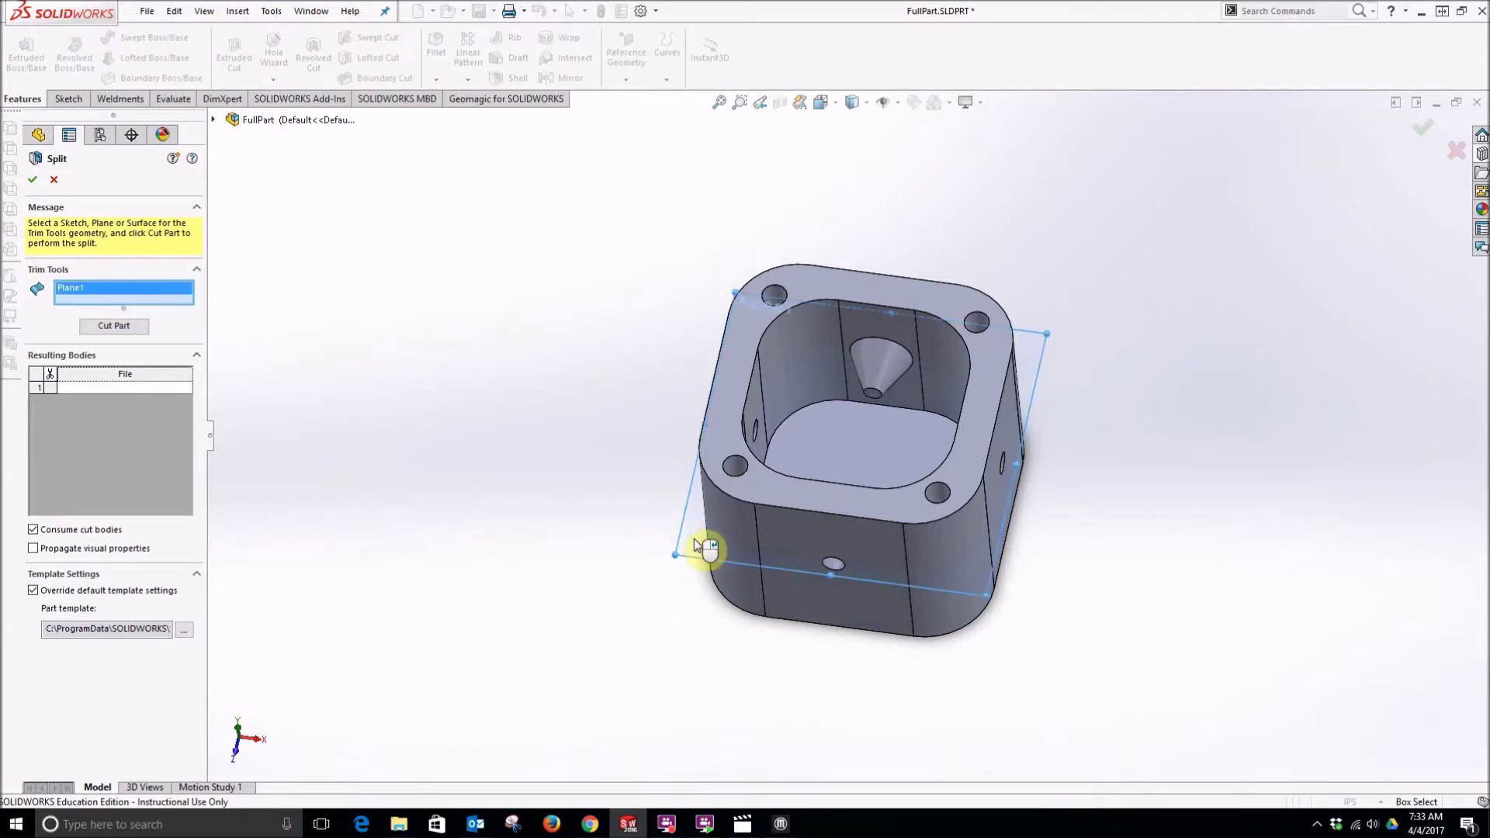
pyautogui.click(116, 327)
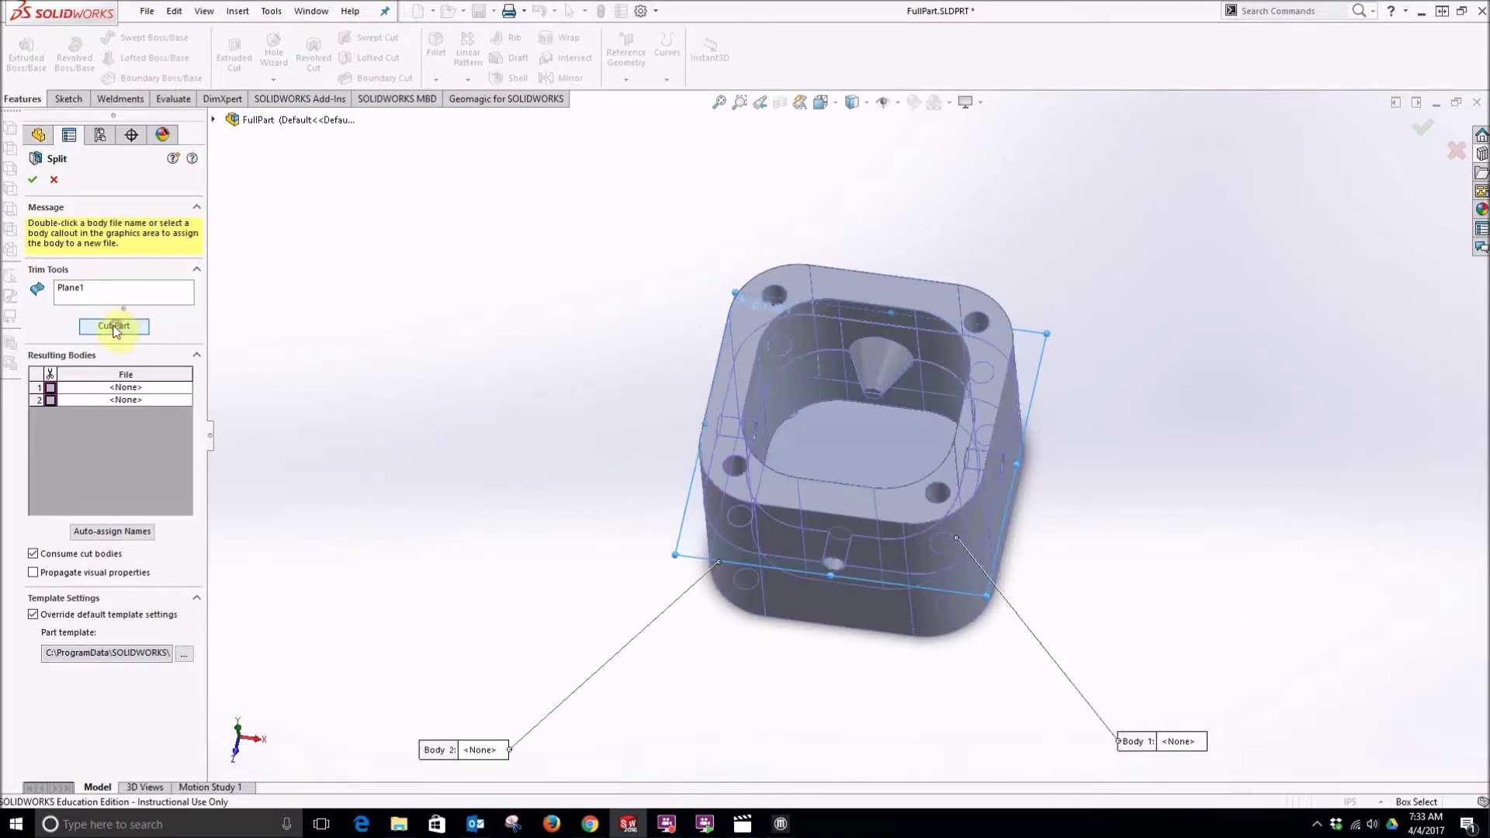
# Assign the first resulting body of the split to a file named Top.sldprt in the Mold folder.
pyautogui.doubleClick(118, 388)
pyautogui.click(445, 495)
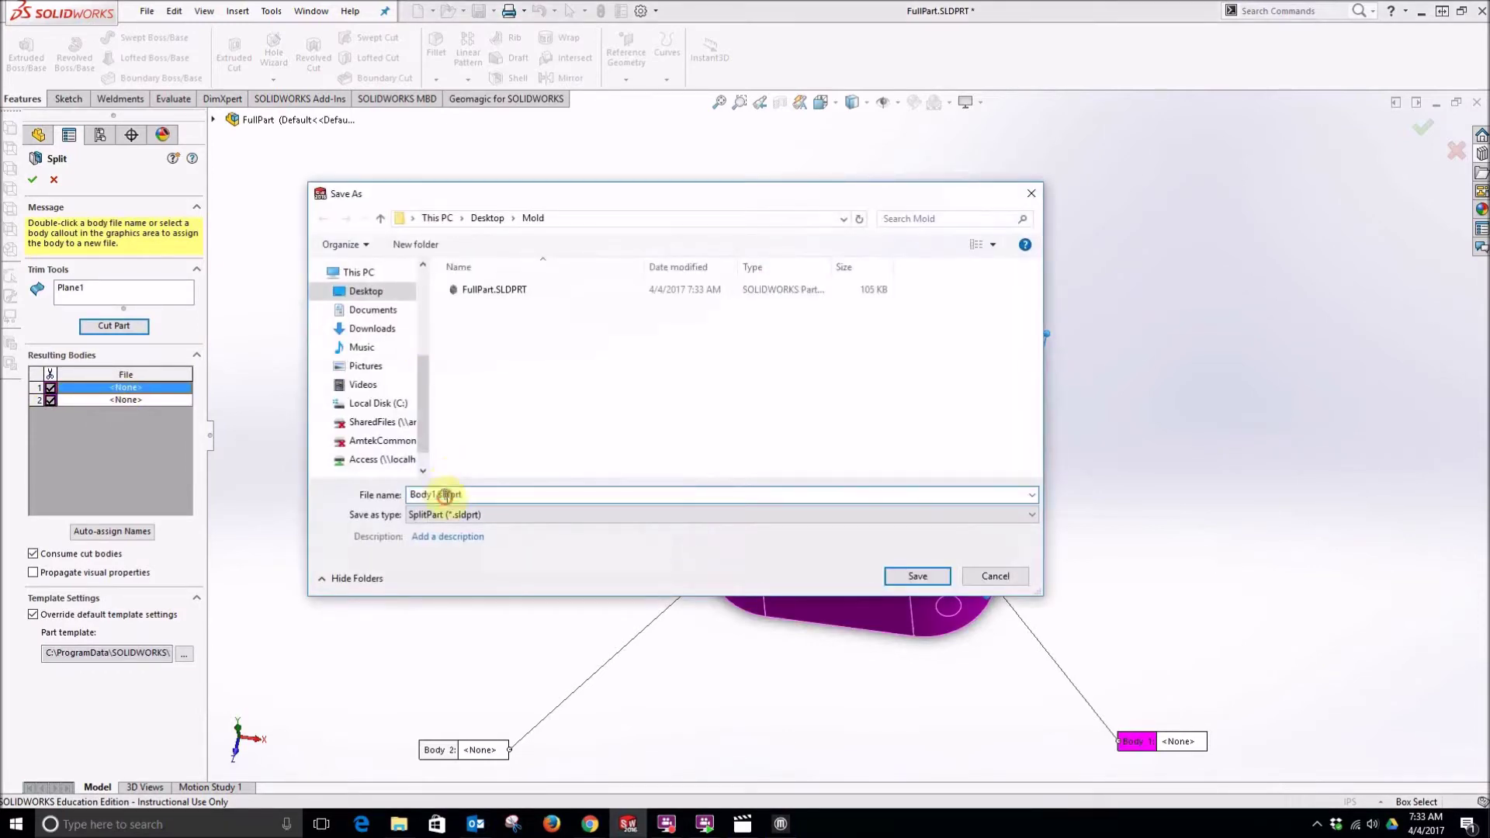
pyautogui.write('Top')
pyautogui.click(934, 574)
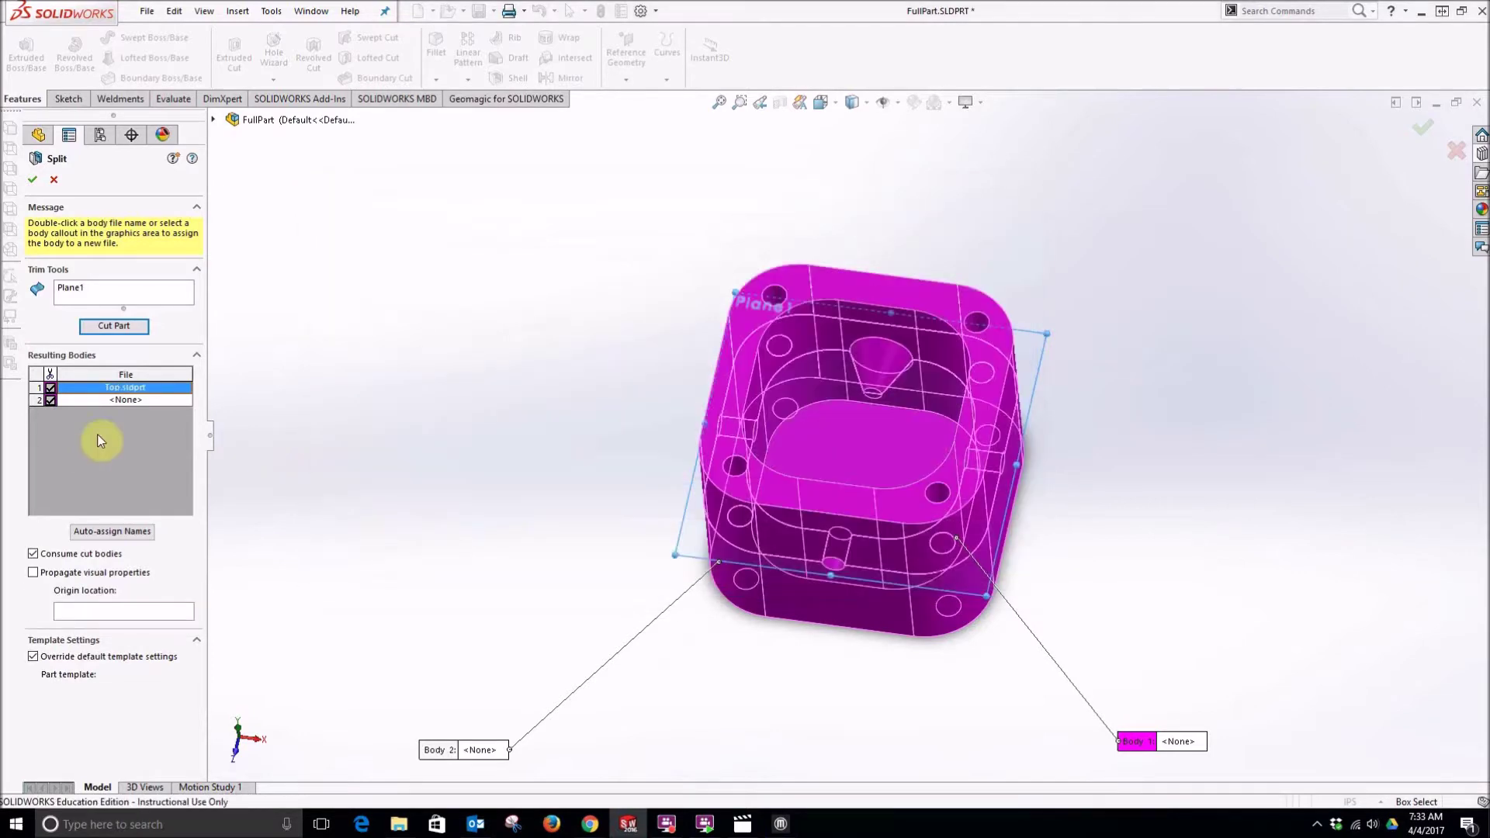
# Assign the second resulting body to Bottom.sldprt and accept the split, changing the derived part's units to those of the base part.
pyautogui.doubleClick(124, 399)
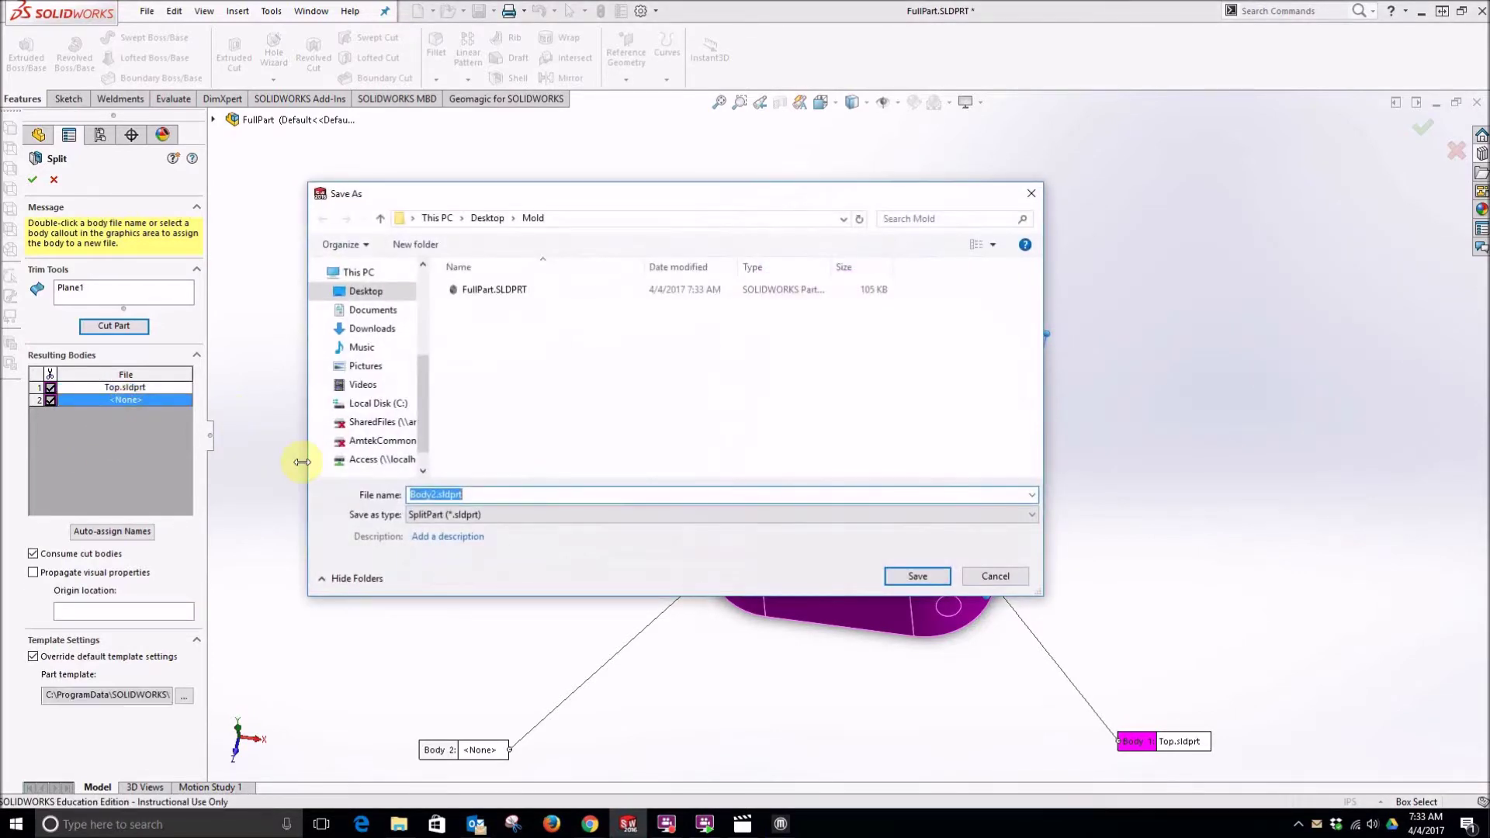
pyautogui.moveTo(432, 494); pyautogui.dragTo(404, 501)
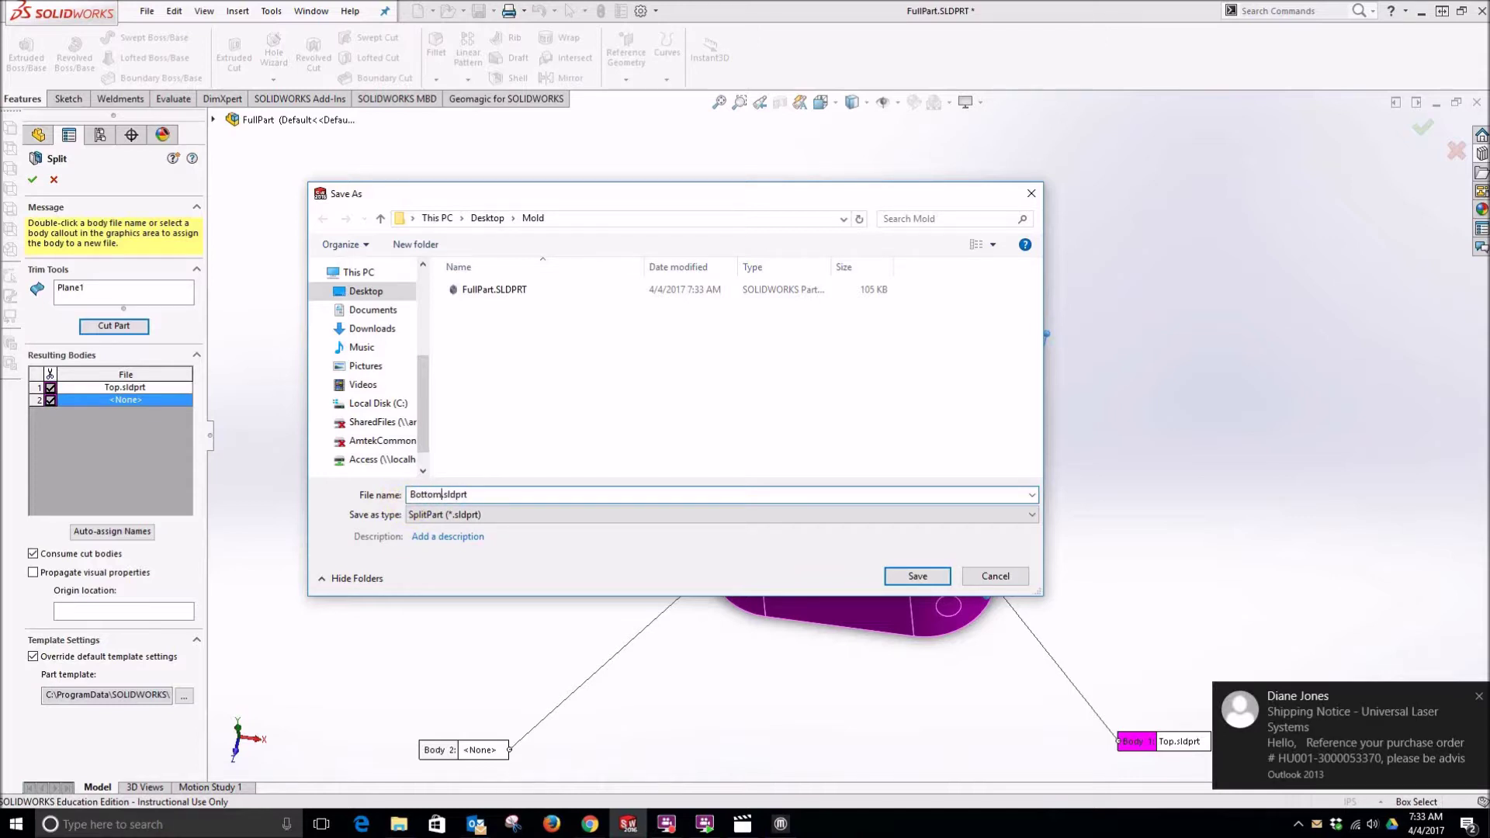
pyautogui.click(1478, 697)
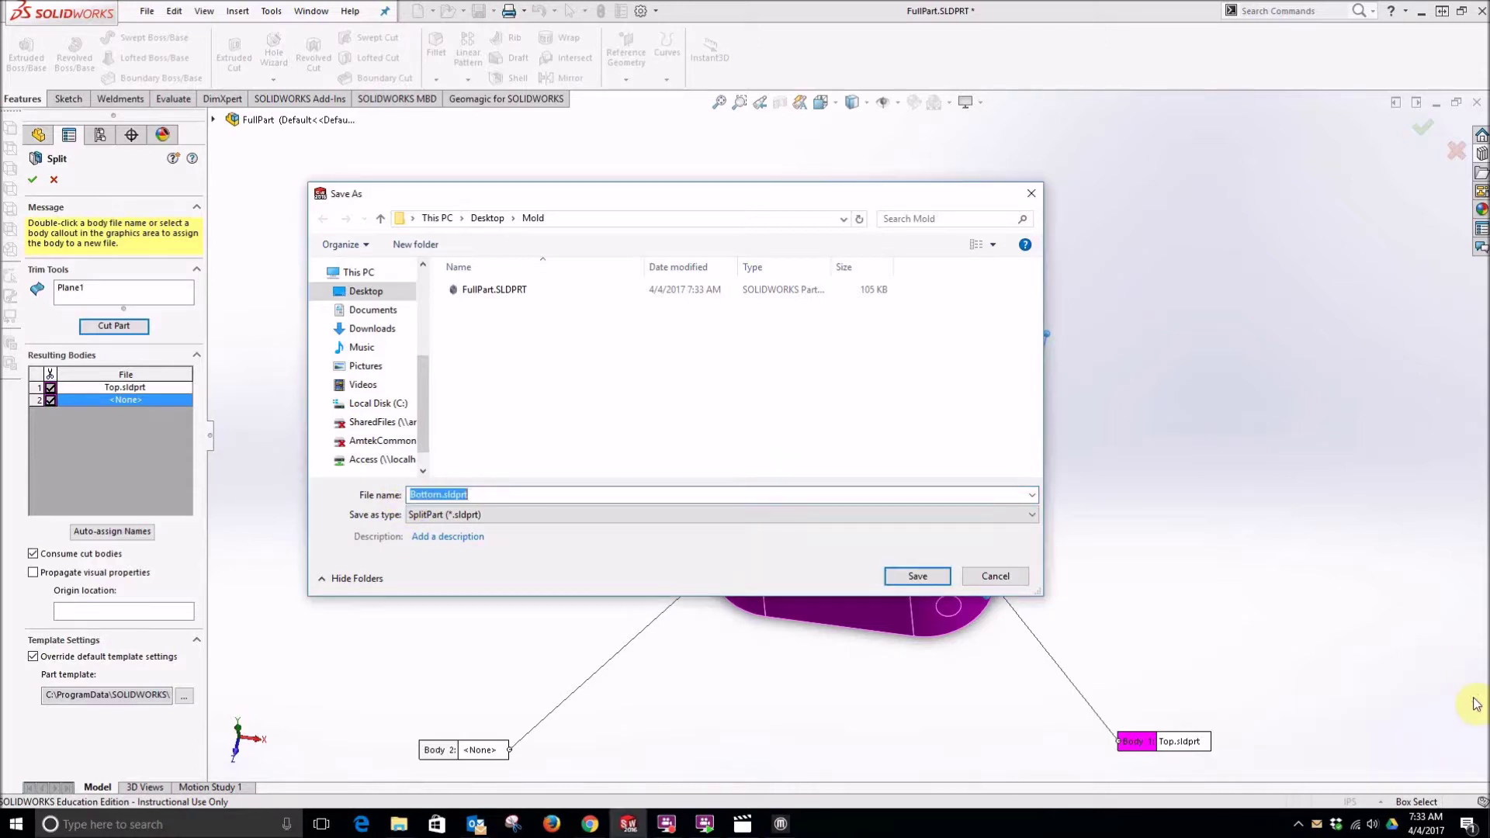
pyautogui.click(919, 576)
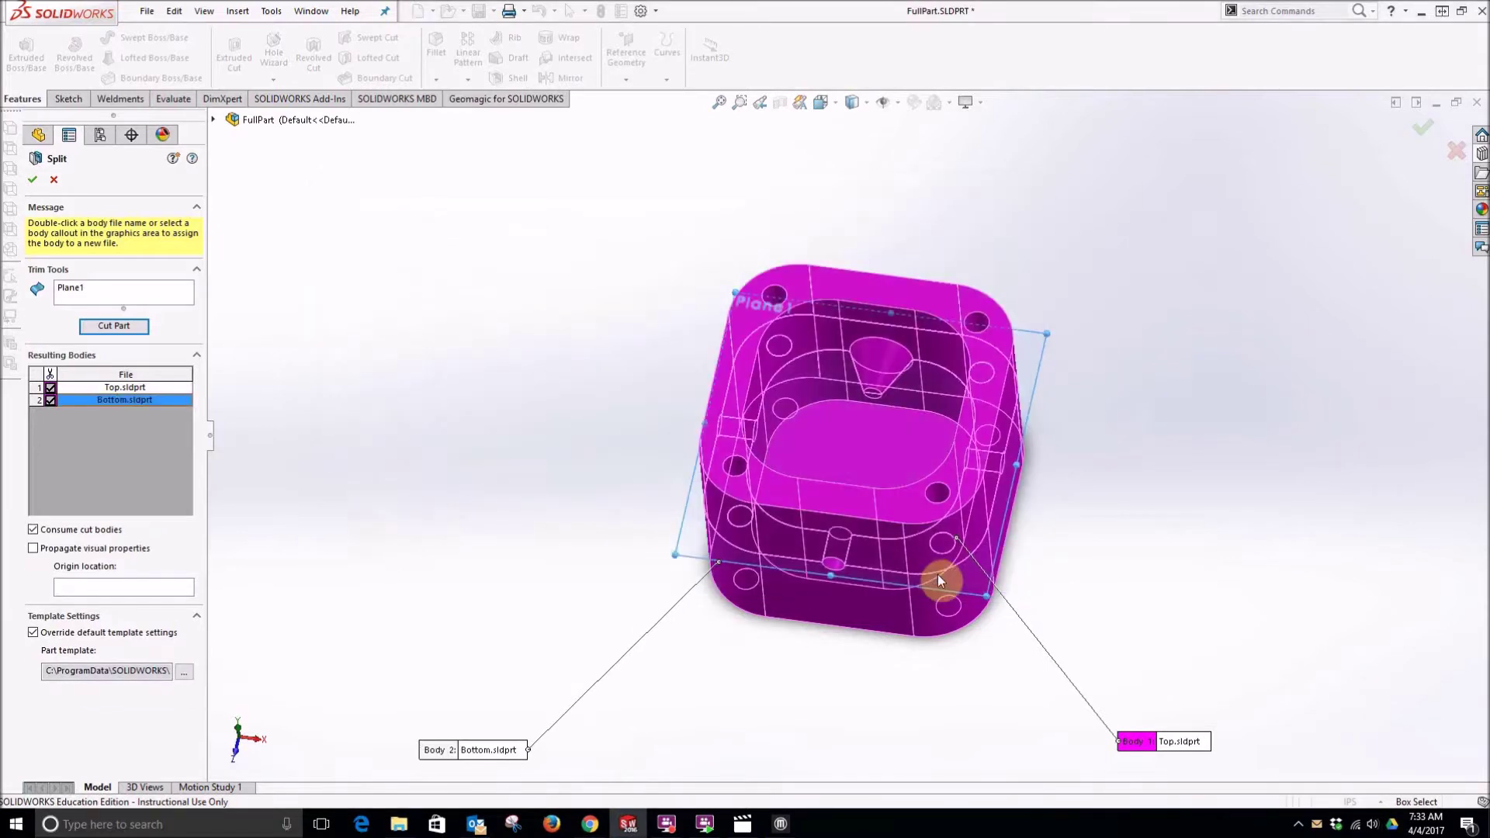
pyautogui.click(30, 180)
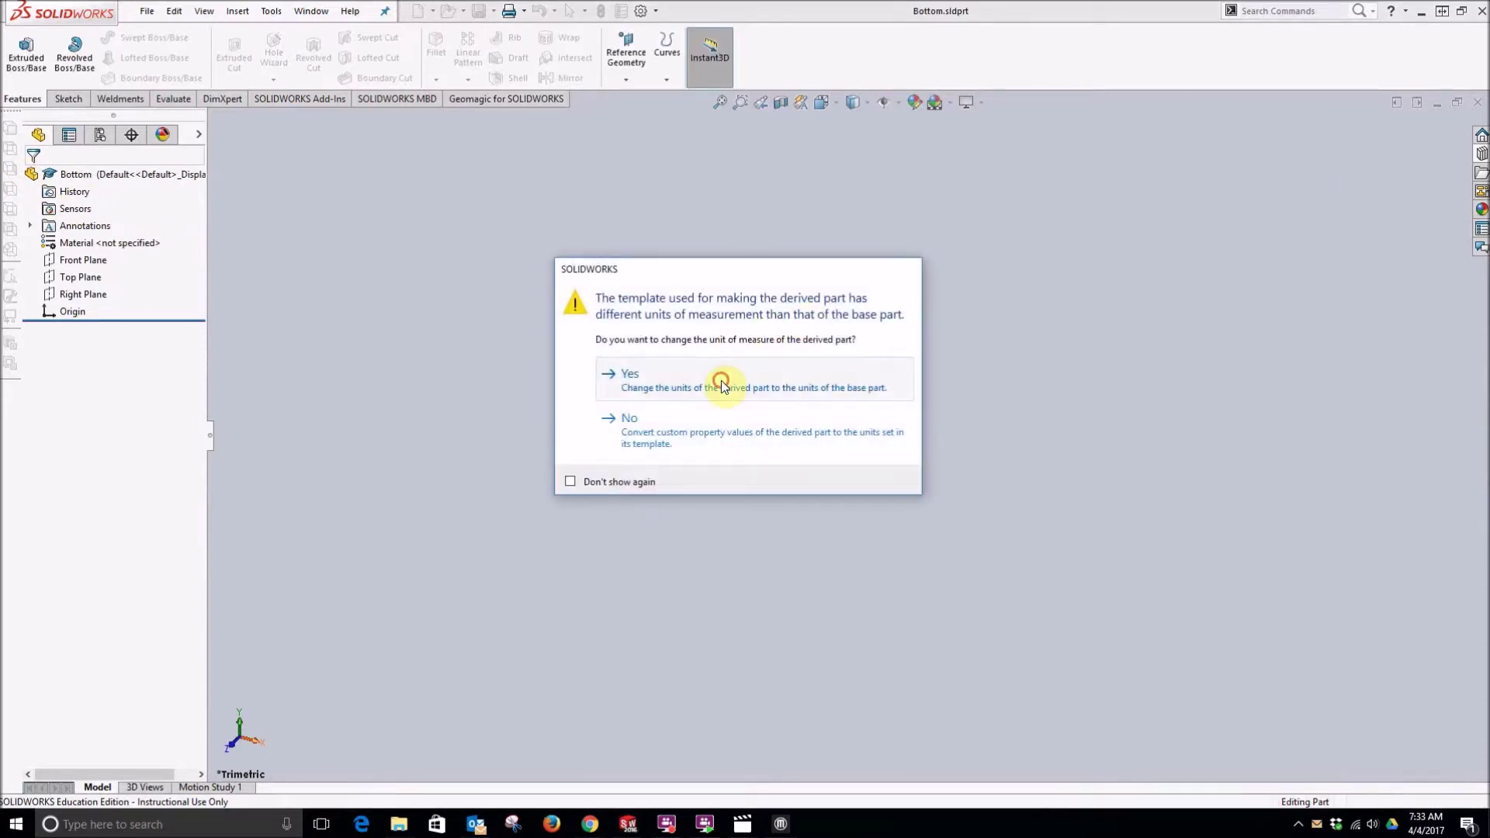
pyautogui.click(743, 383)
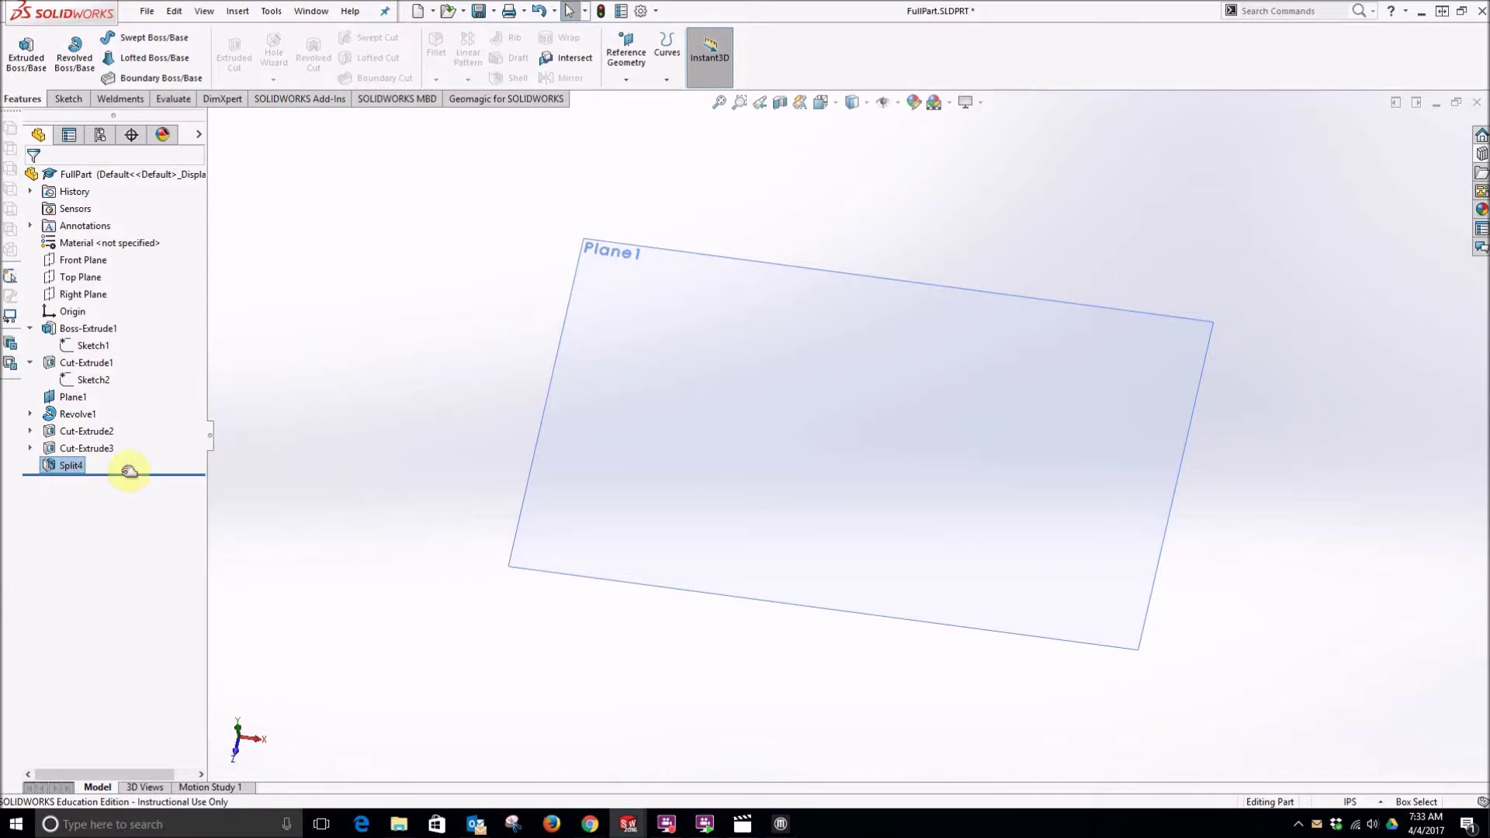
# Roll FullPart back before the split to examine the whole block, and roll it forward past the split again.
pyautogui.moveTo(128, 471); pyautogui.dragTo(126, 460)
pyautogui.moveTo(398, 449); pyautogui.dragTo(729, 322, button='middle')
pyautogui.moveTo(150, 459); pyautogui.dragTo(151, 474)
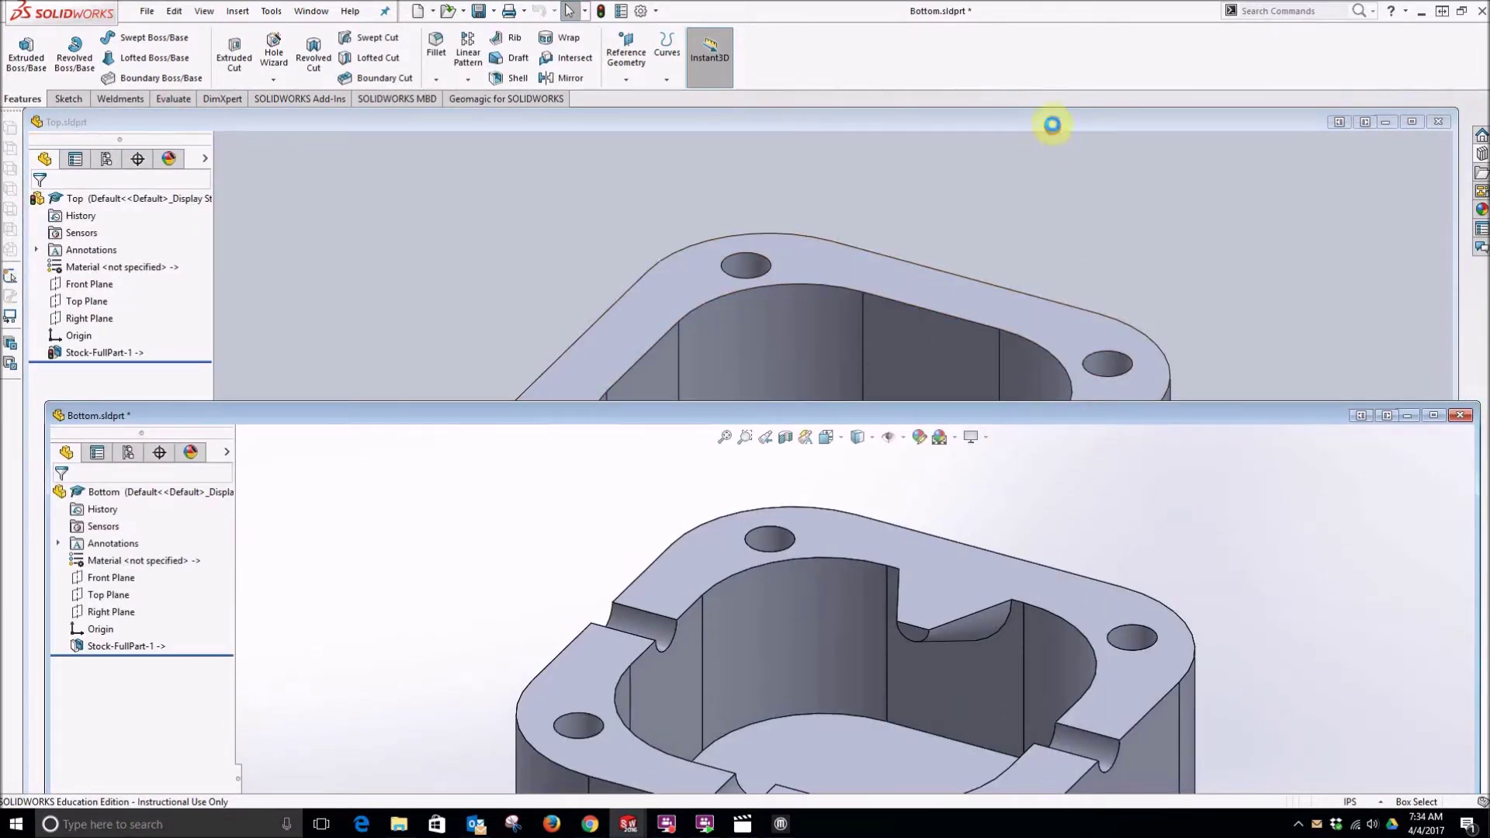
# Examine the Bottom and Top parts in their own windows and minimize both windows.
pyautogui.doubleClick(1052, 125)
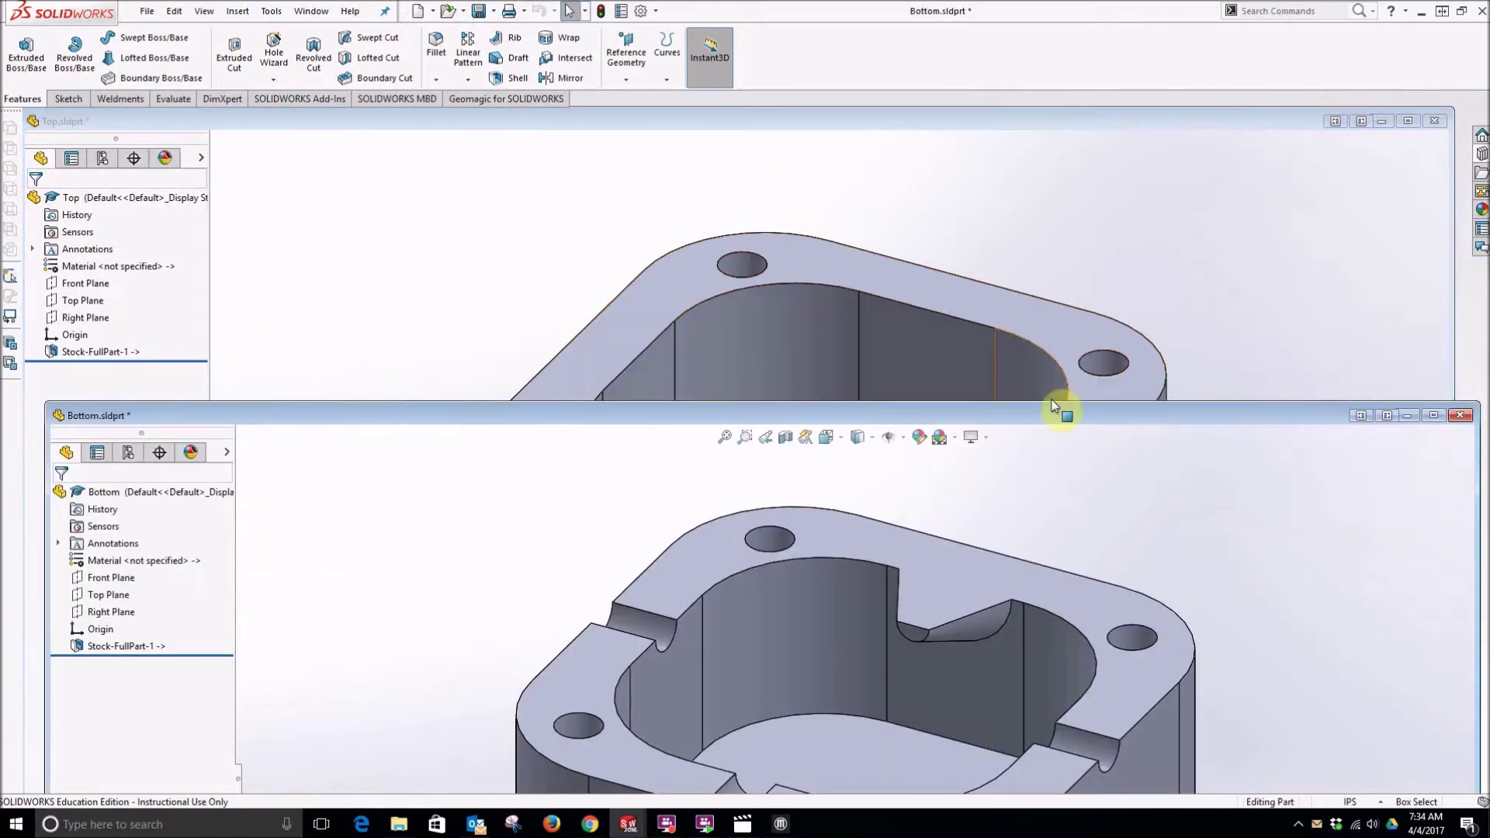
pyautogui.moveTo(1057, 423); pyautogui.dragTo(1170, 137)
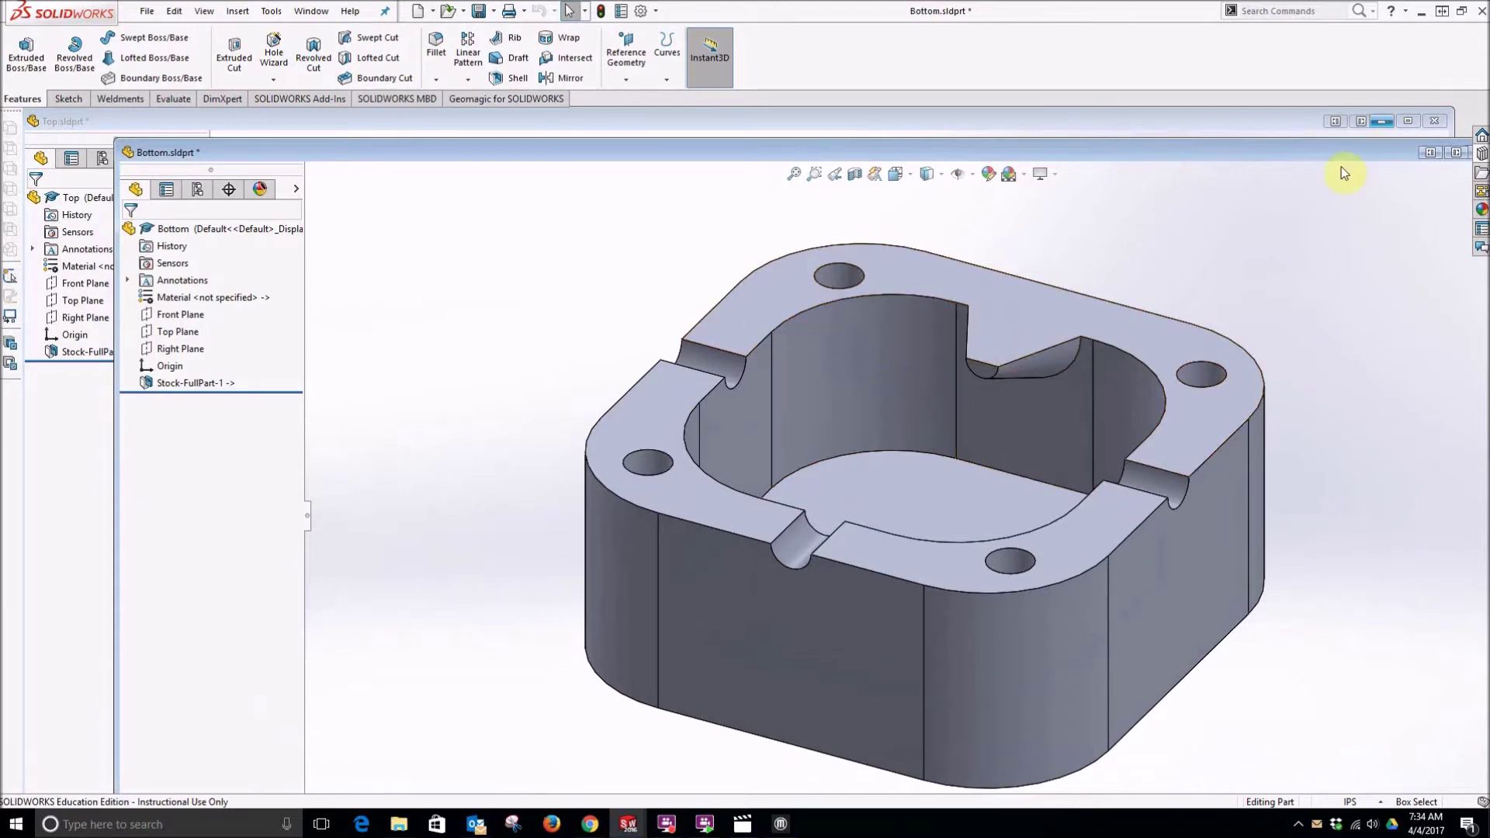
pyautogui.click(1253, 120)
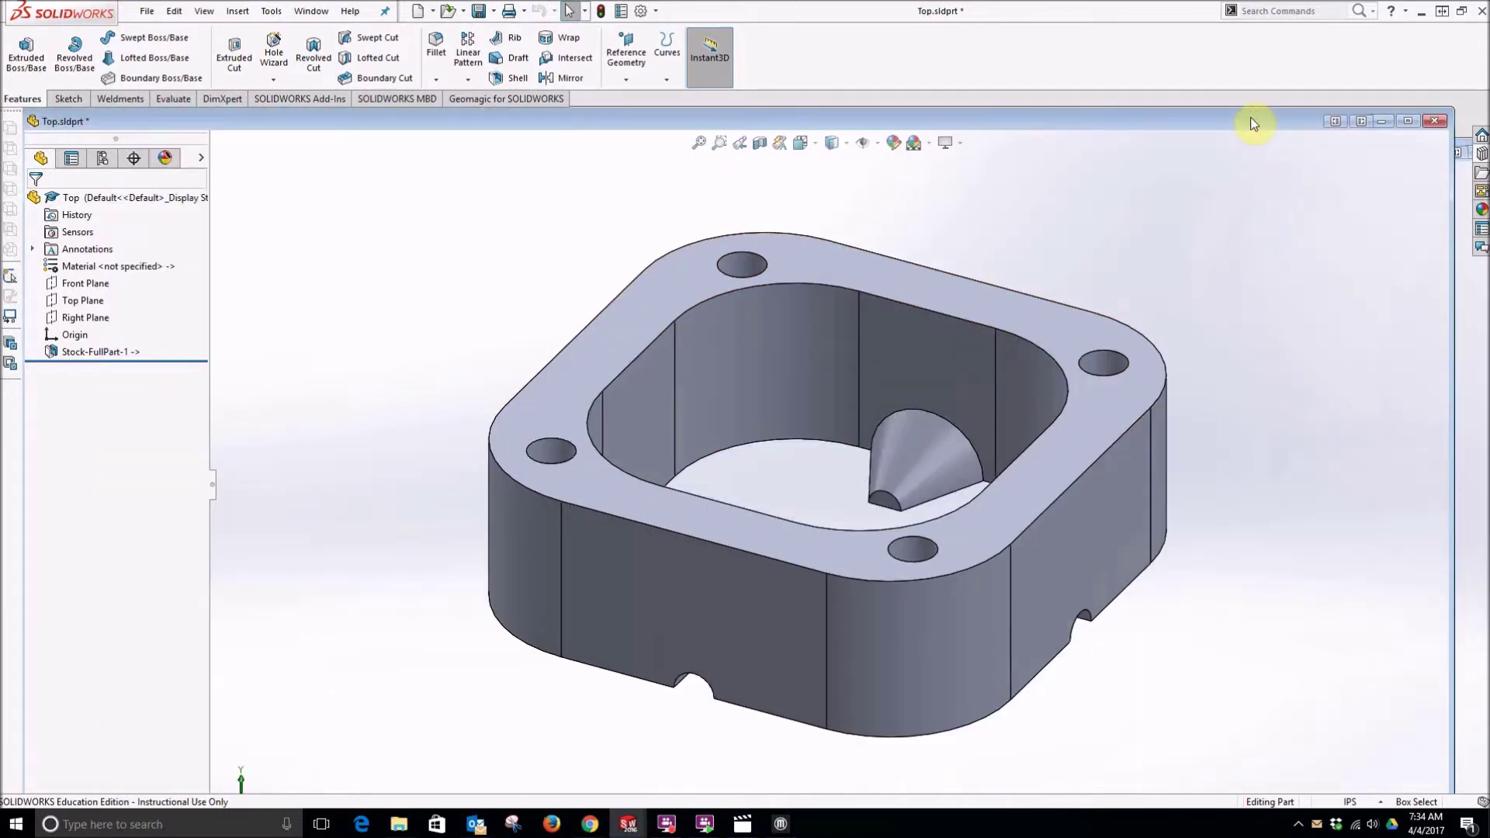
pyautogui.click(1389, 121)
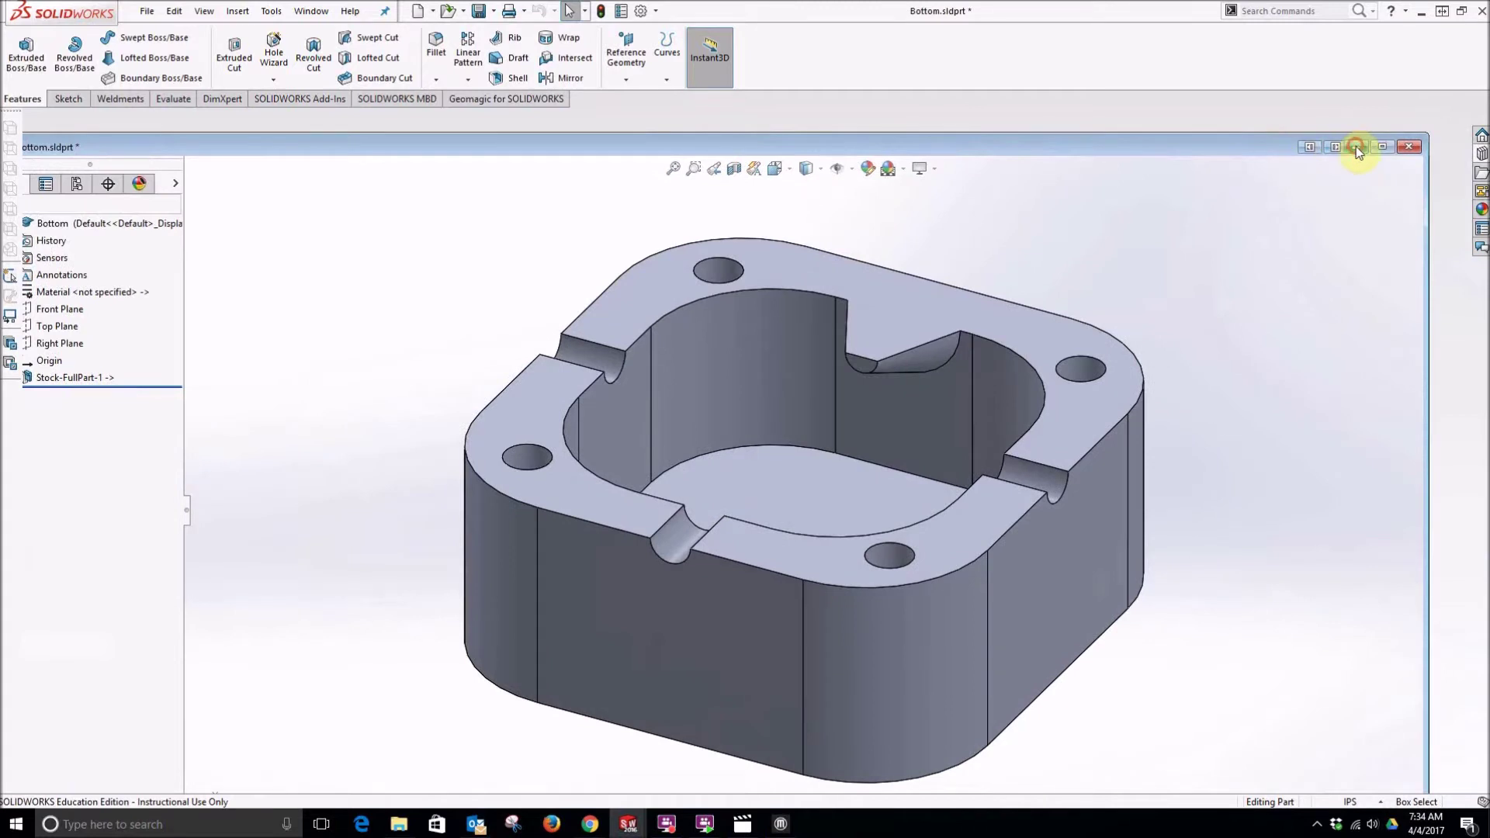
pyautogui.click(1357, 147)
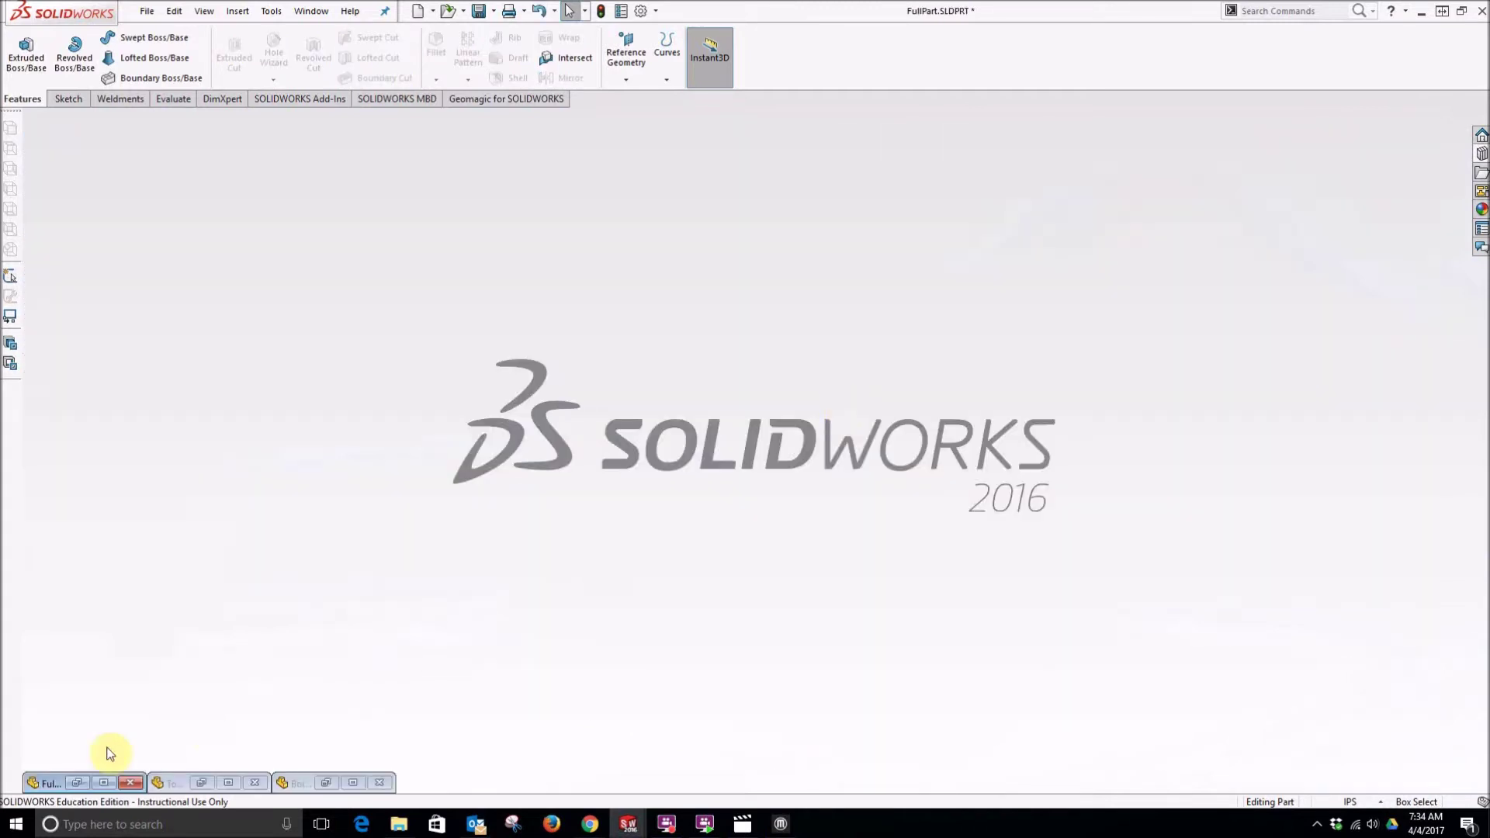
# Restore FullPart, roll it back before the split, and set the base sketch's overall width along X to 4 in.
pyautogui.click(77, 783)
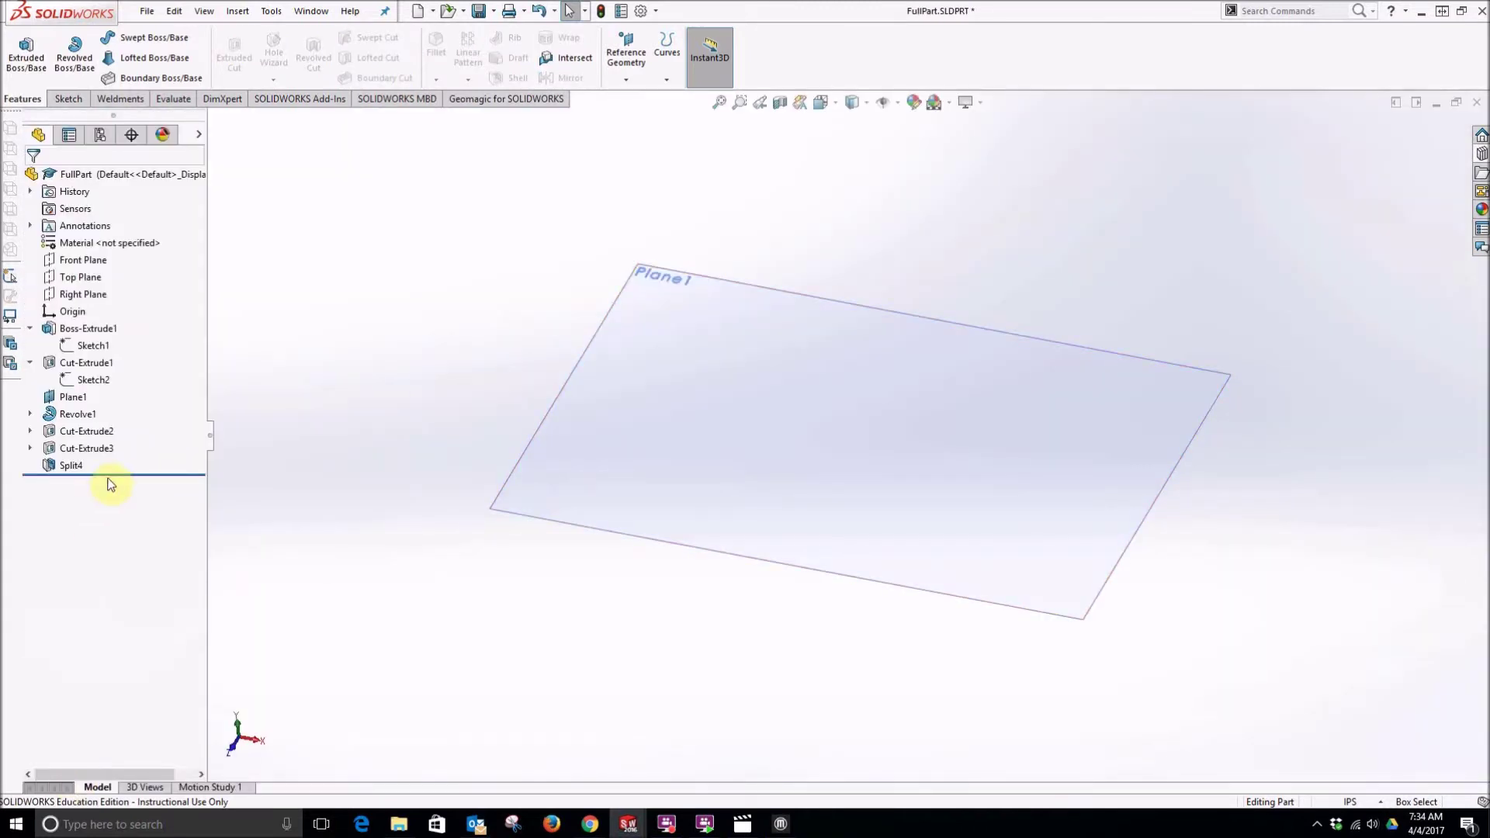
pyautogui.moveTo(124, 472); pyautogui.dragTo(106, 449)
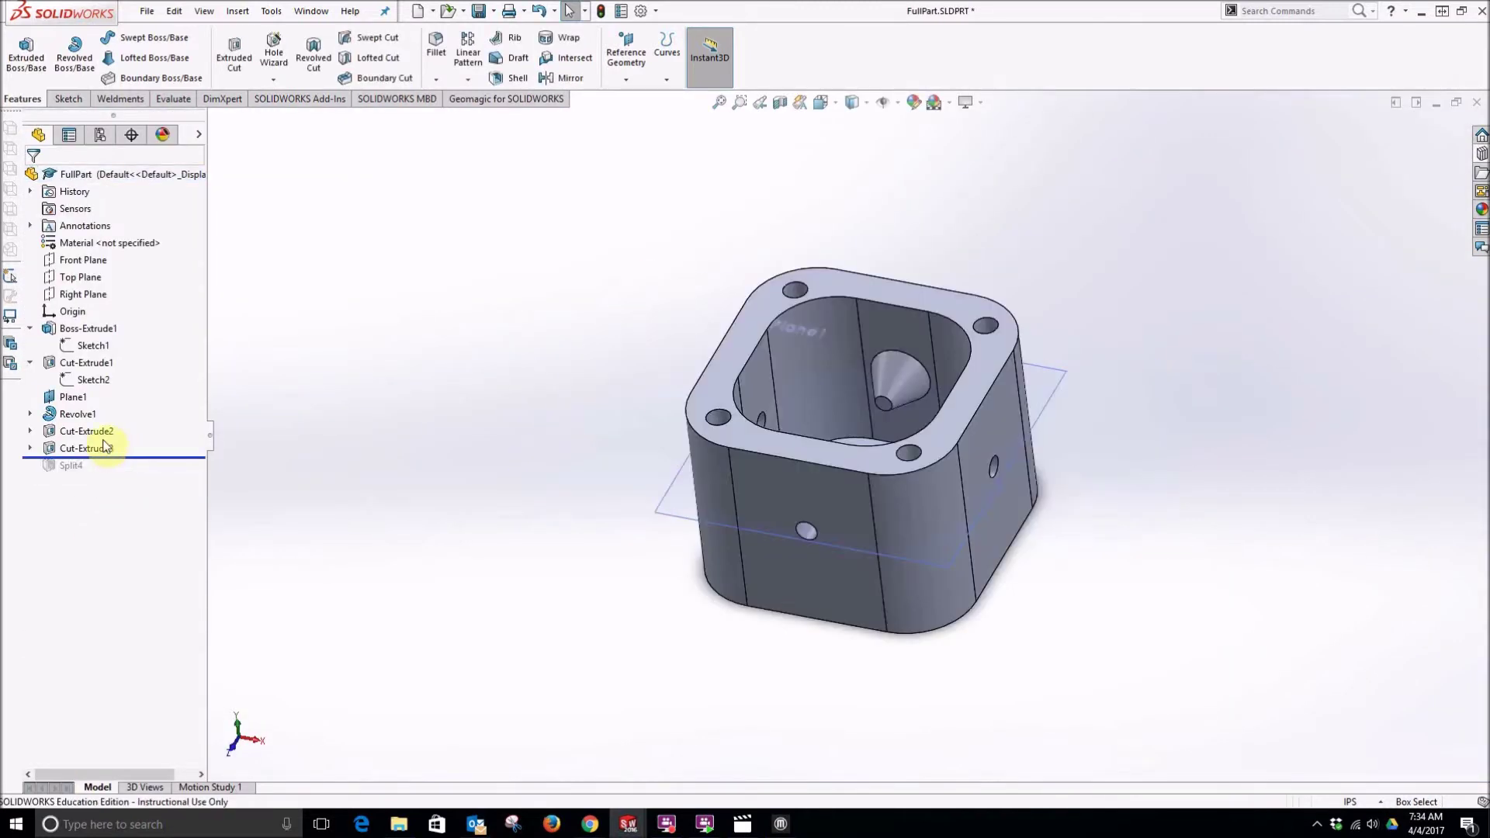
pyautogui.click(92, 346)
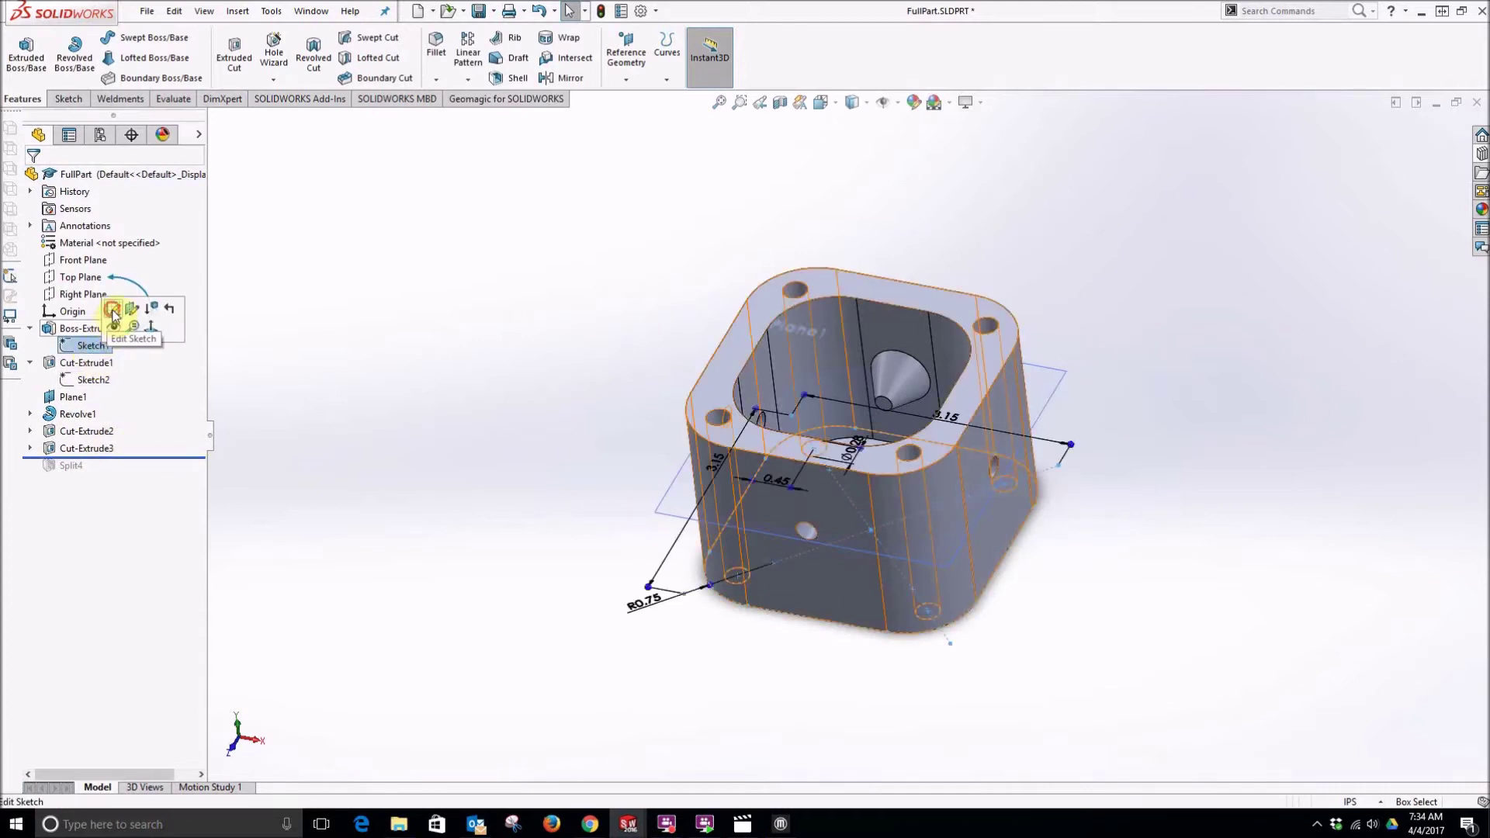
pyautogui.click(113, 308)
pyautogui.doubleClick(923, 384)
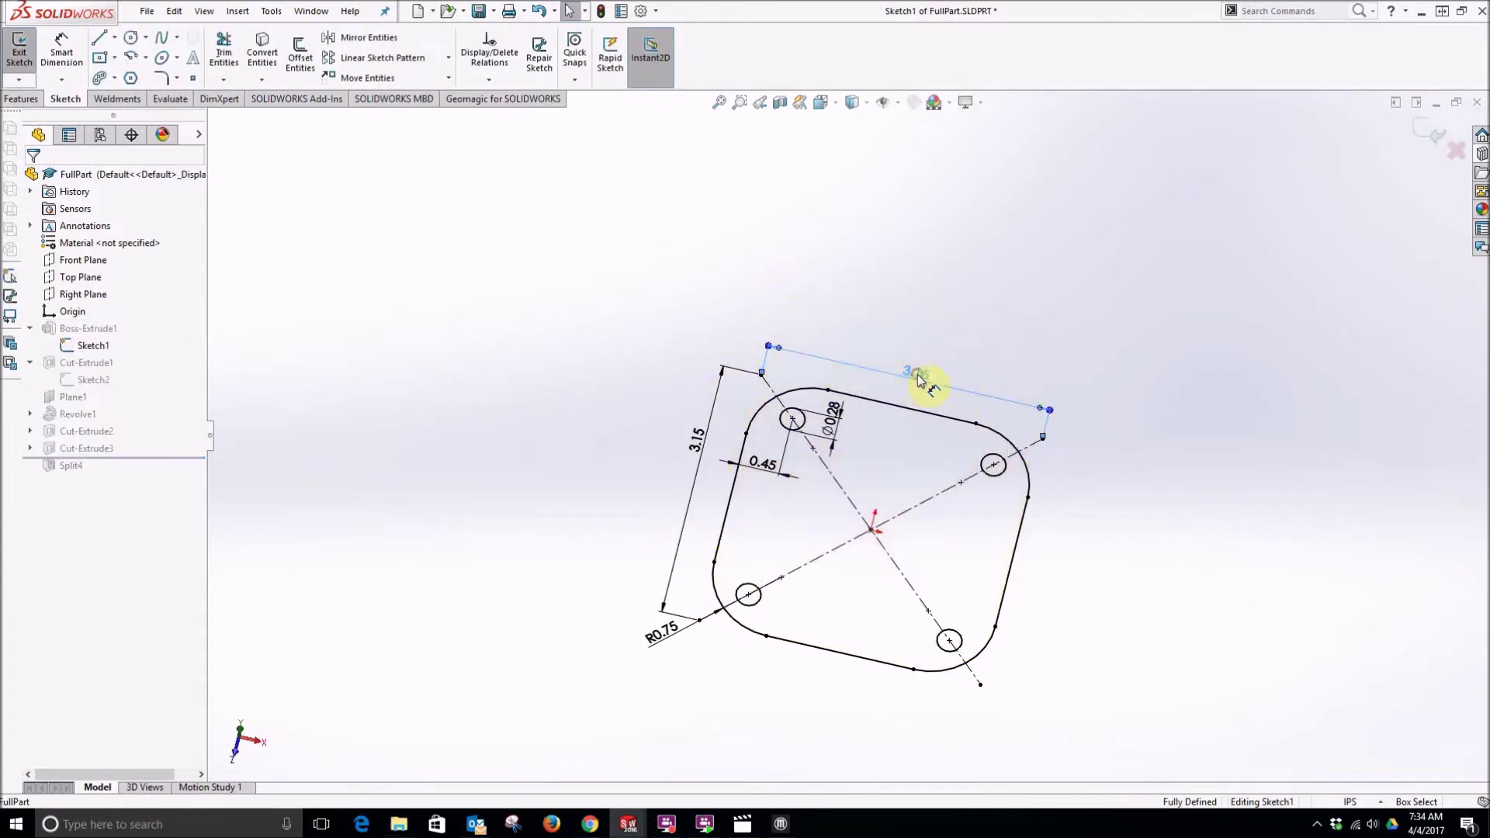
pyautogui.write('4')
pyautogui.press('Return')
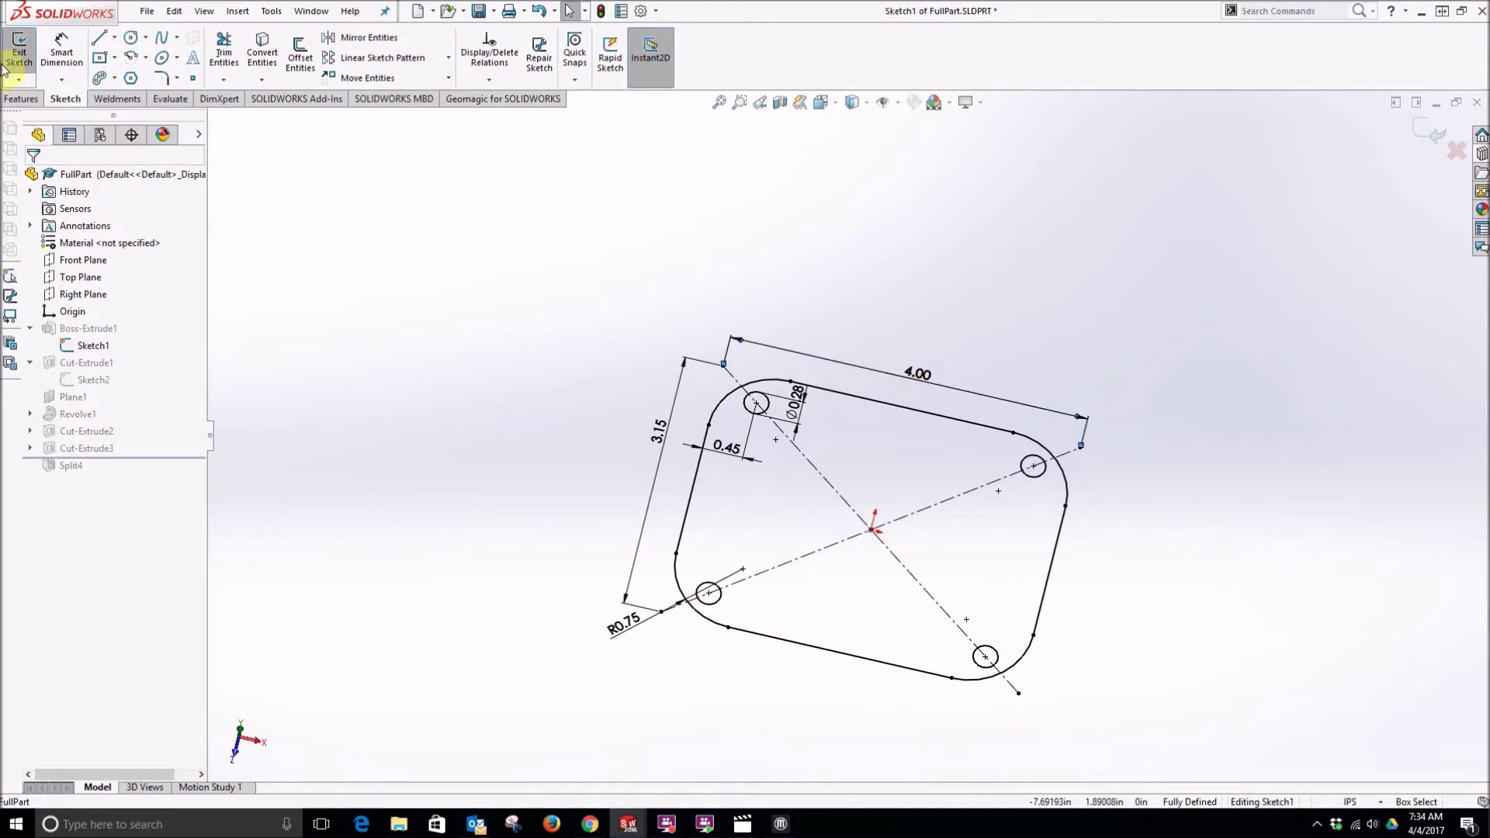
pyautogui.click(15, 56)
# Edit the pocket cut's sketch in FullPart and set its overall width along X to 3 in.
pyautogui.click(94, 379)
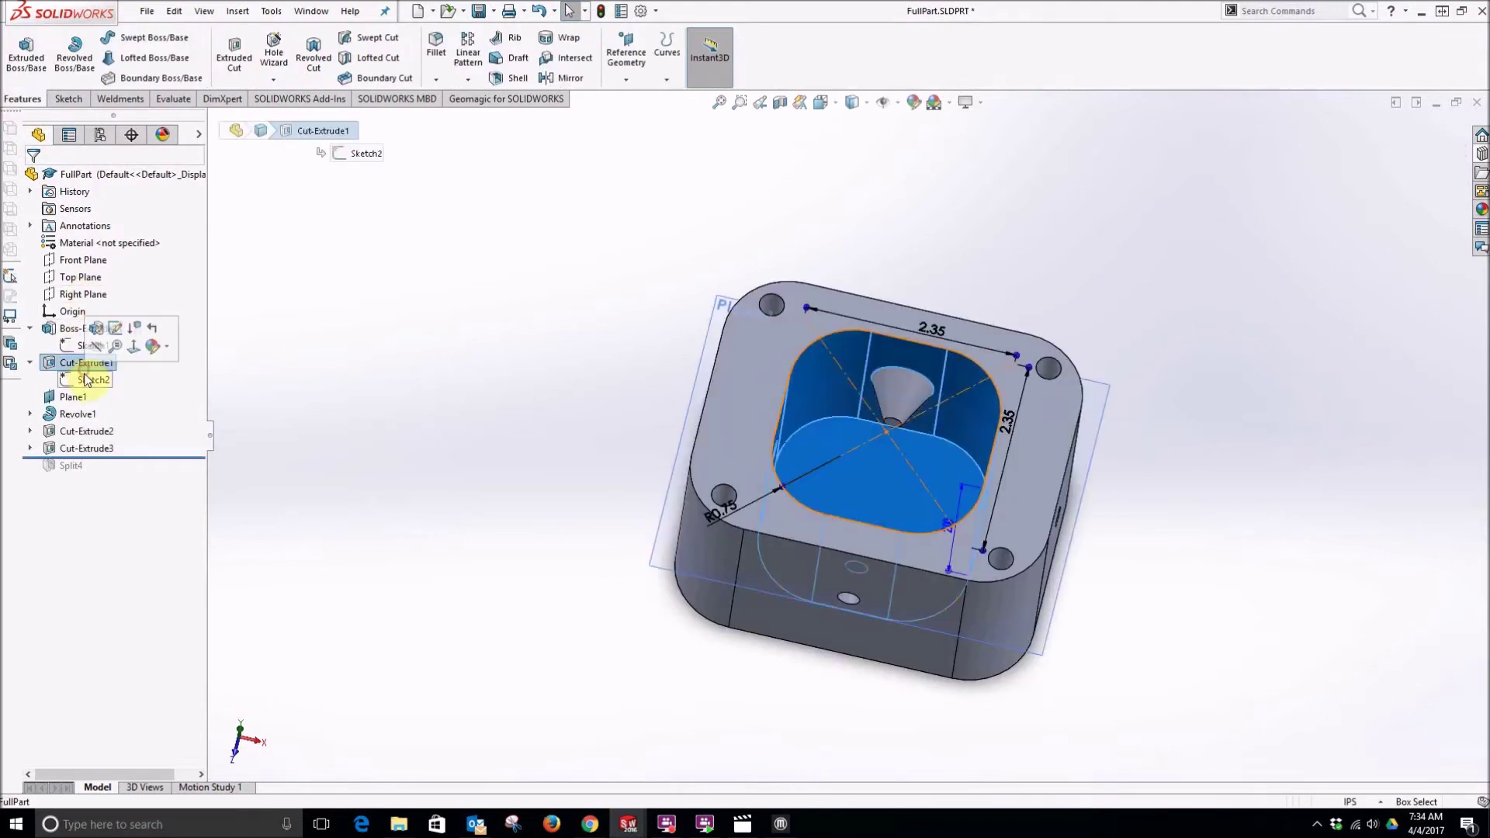
pyautogui.click(99, 353)
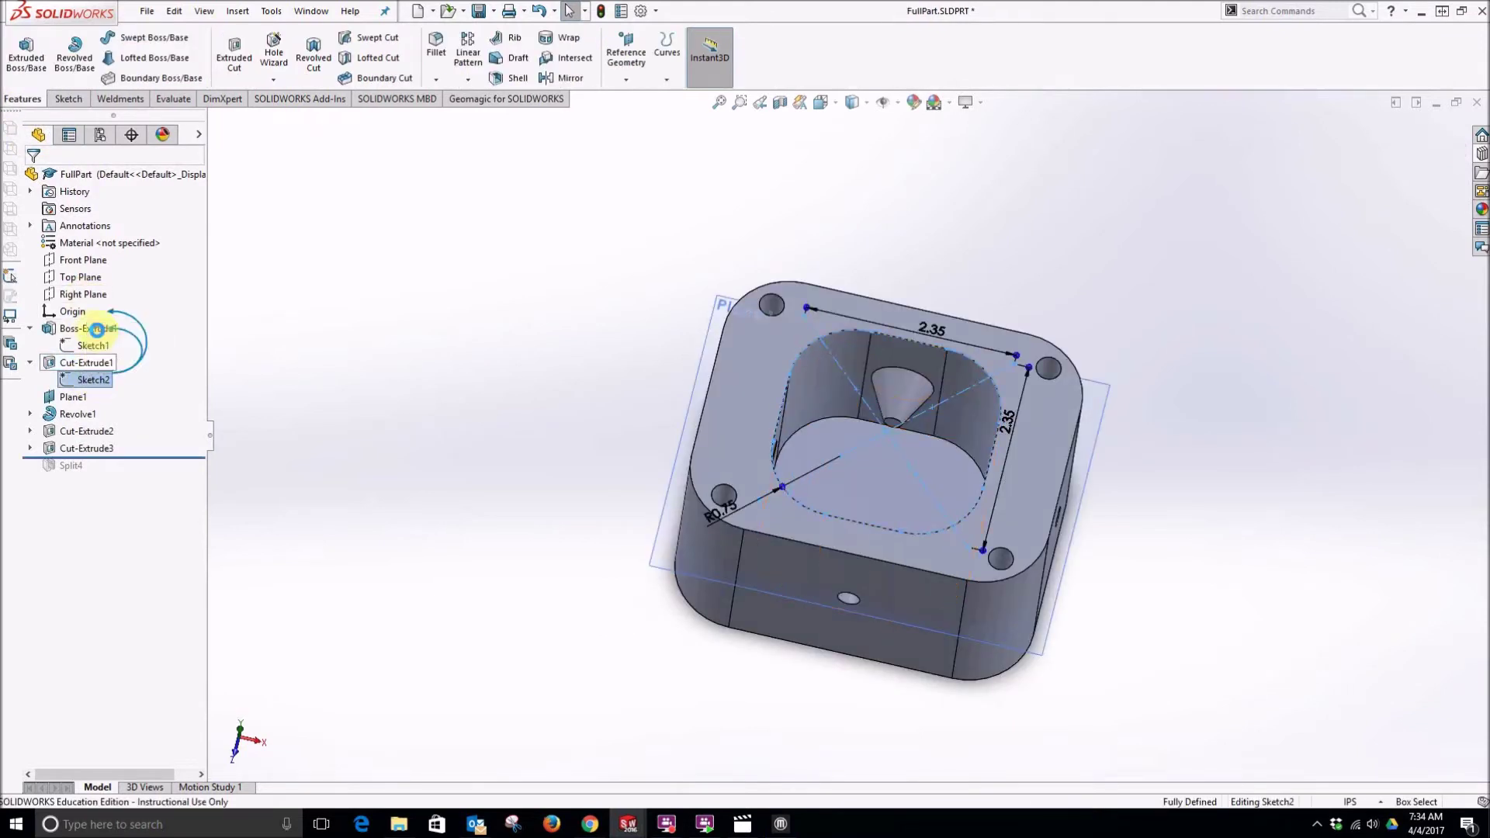
pyautogui.click(929, 325)
pyautogui.write('3')
pyautogui.press('Return')
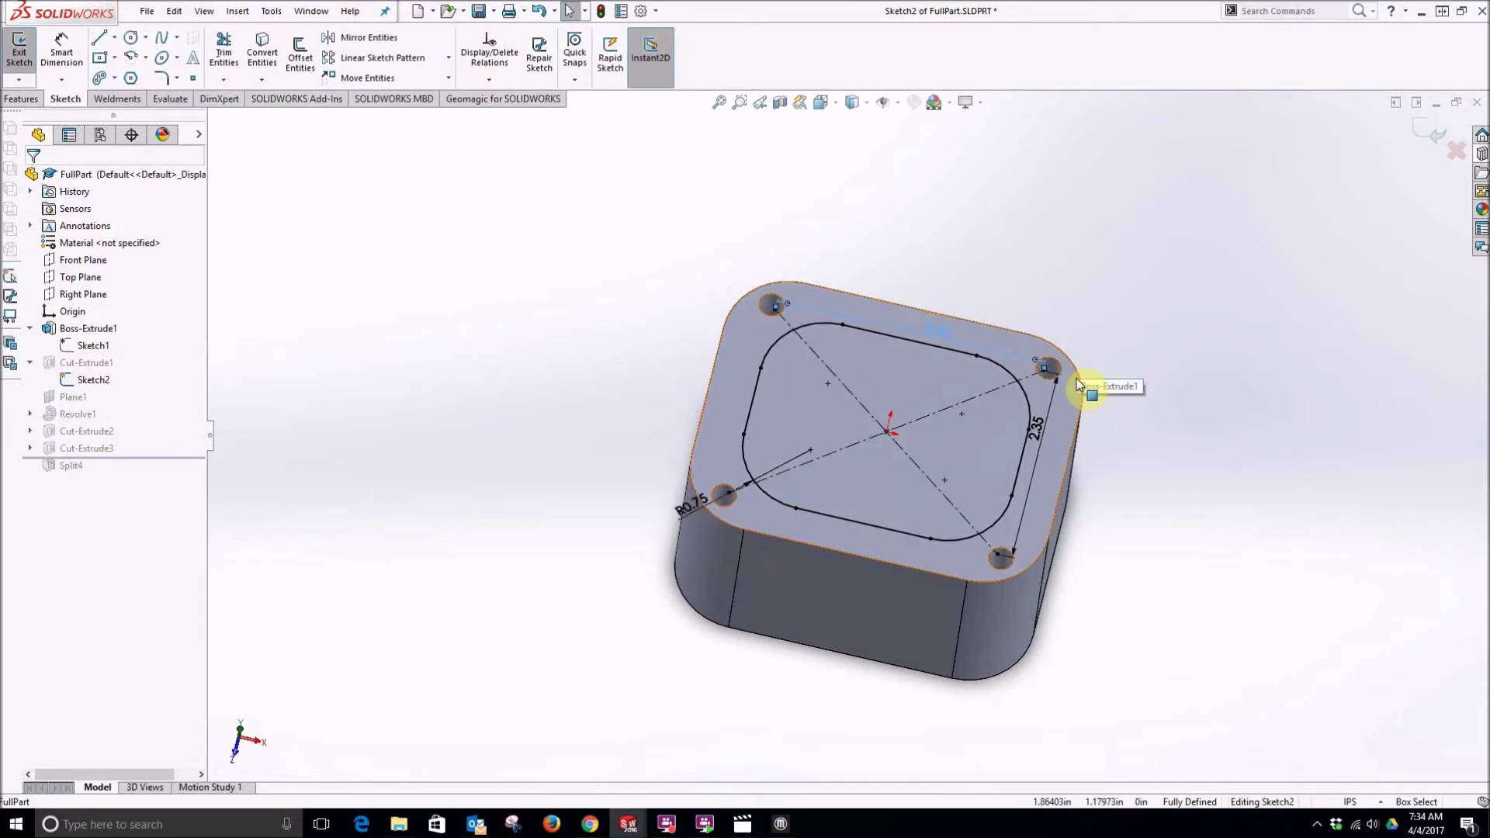
pyautogui.click(19, 54)
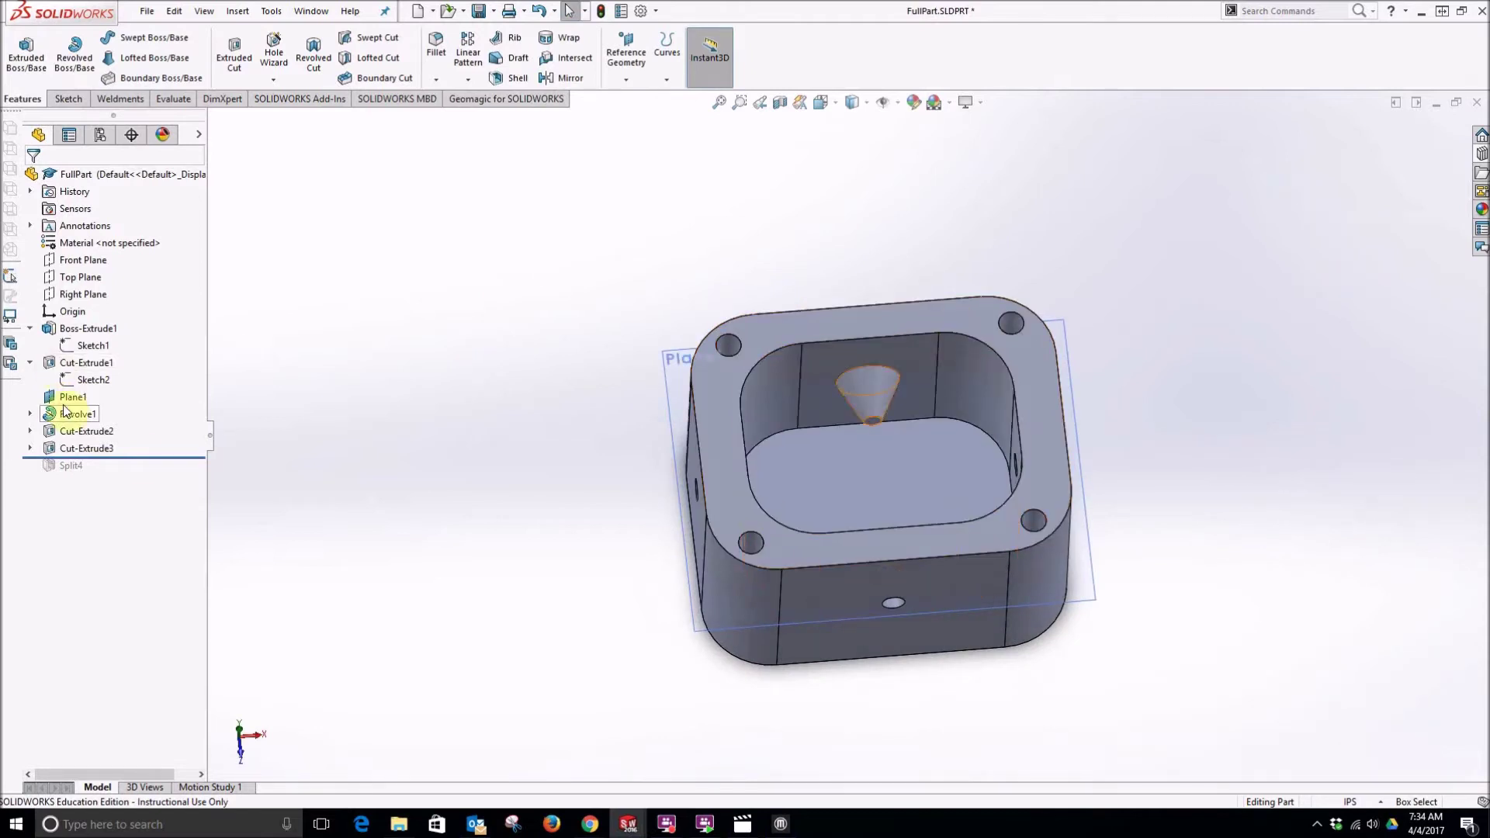
# Roll FullPart forward past the split, examine the Top and Bottom parts in their own windows, and minimize all three windows.
pyautogui.moveTo(155, 458); pyautogui.dragTo(173, 475)
pyautogui.click(1428, 104)
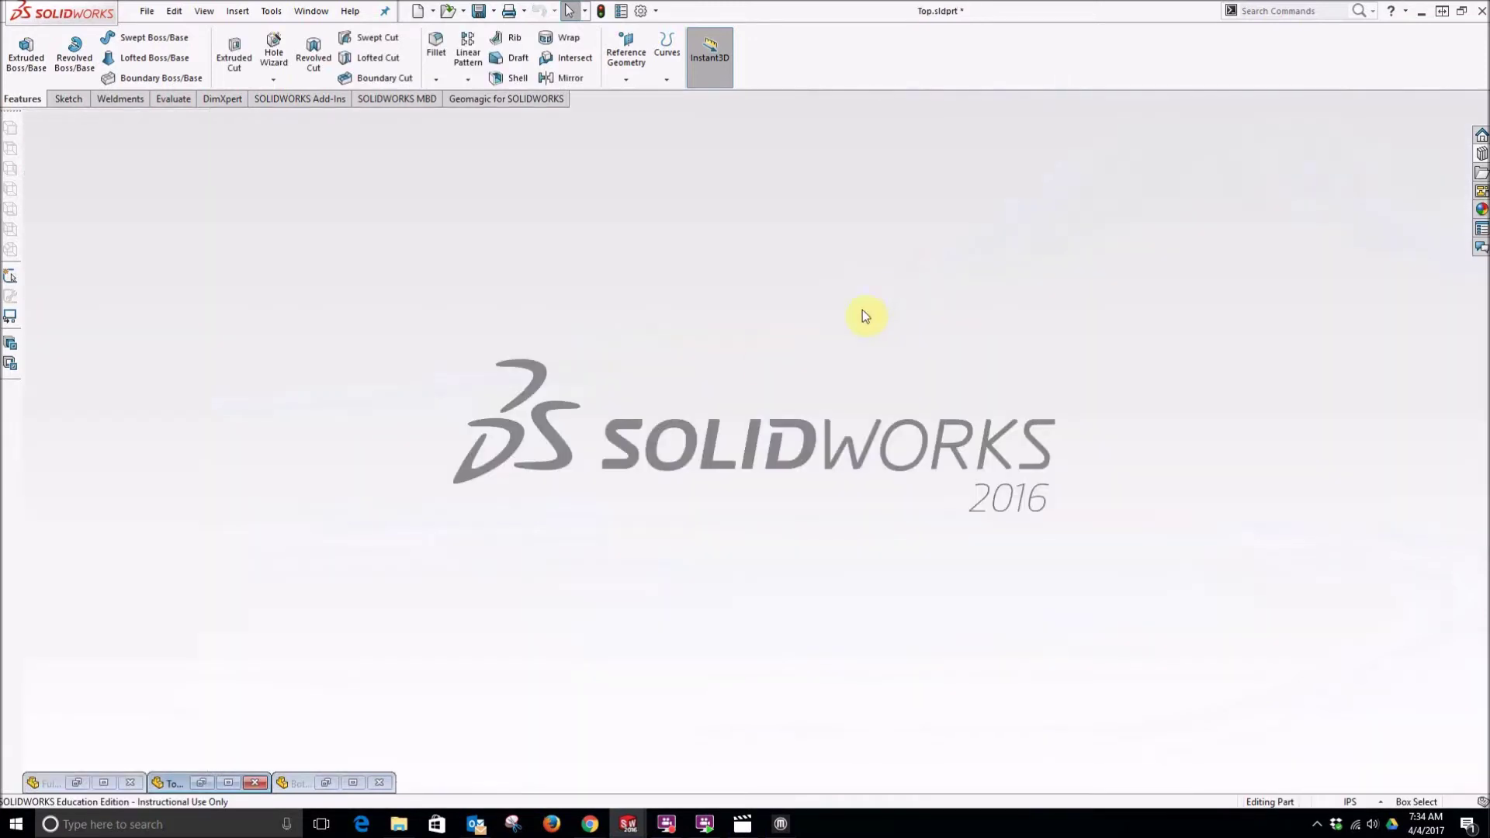
pyautogui.click(201, 784)
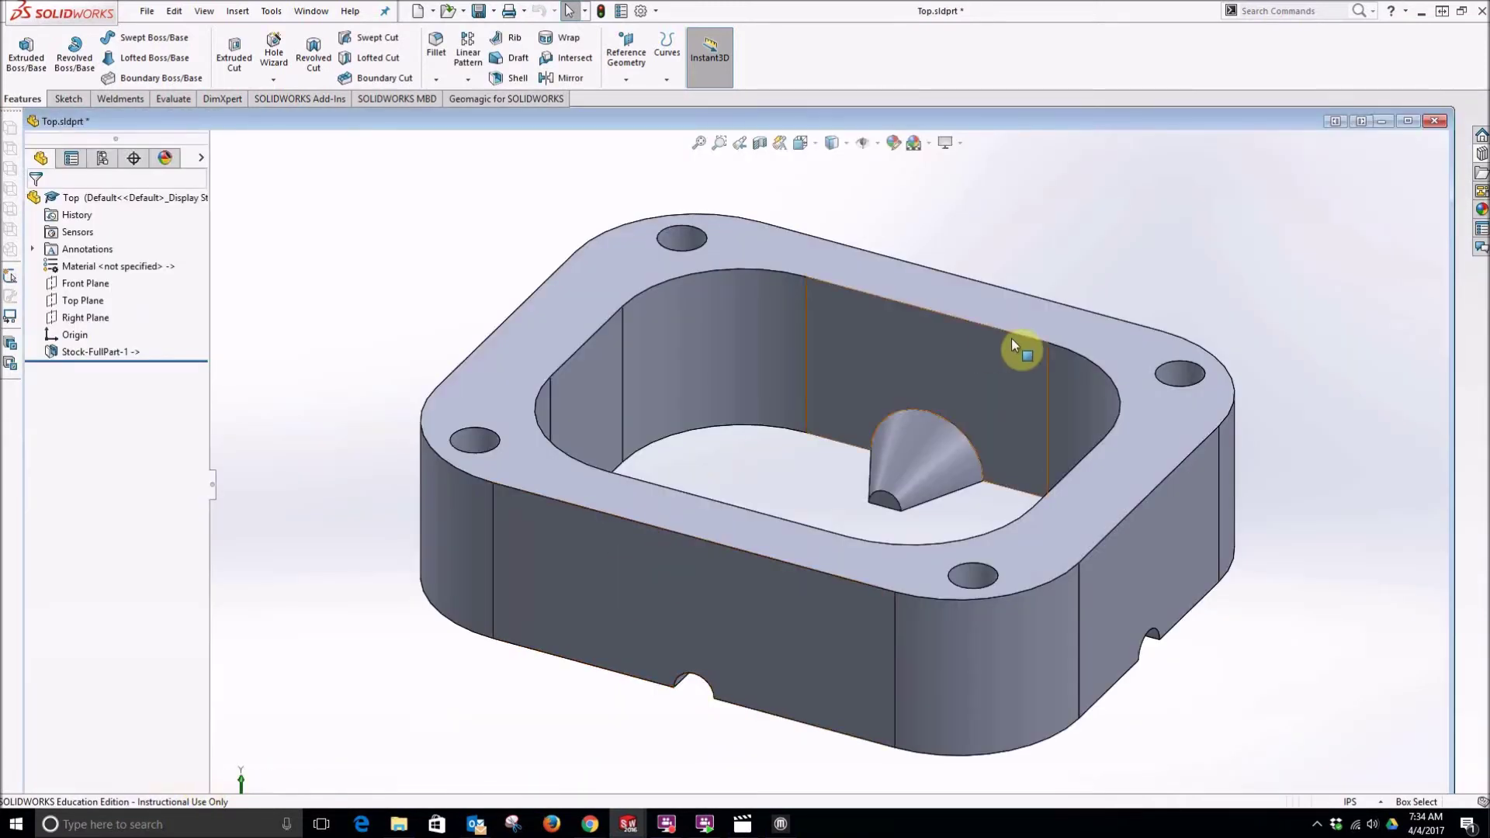
pyautogui.click(1390, 122)
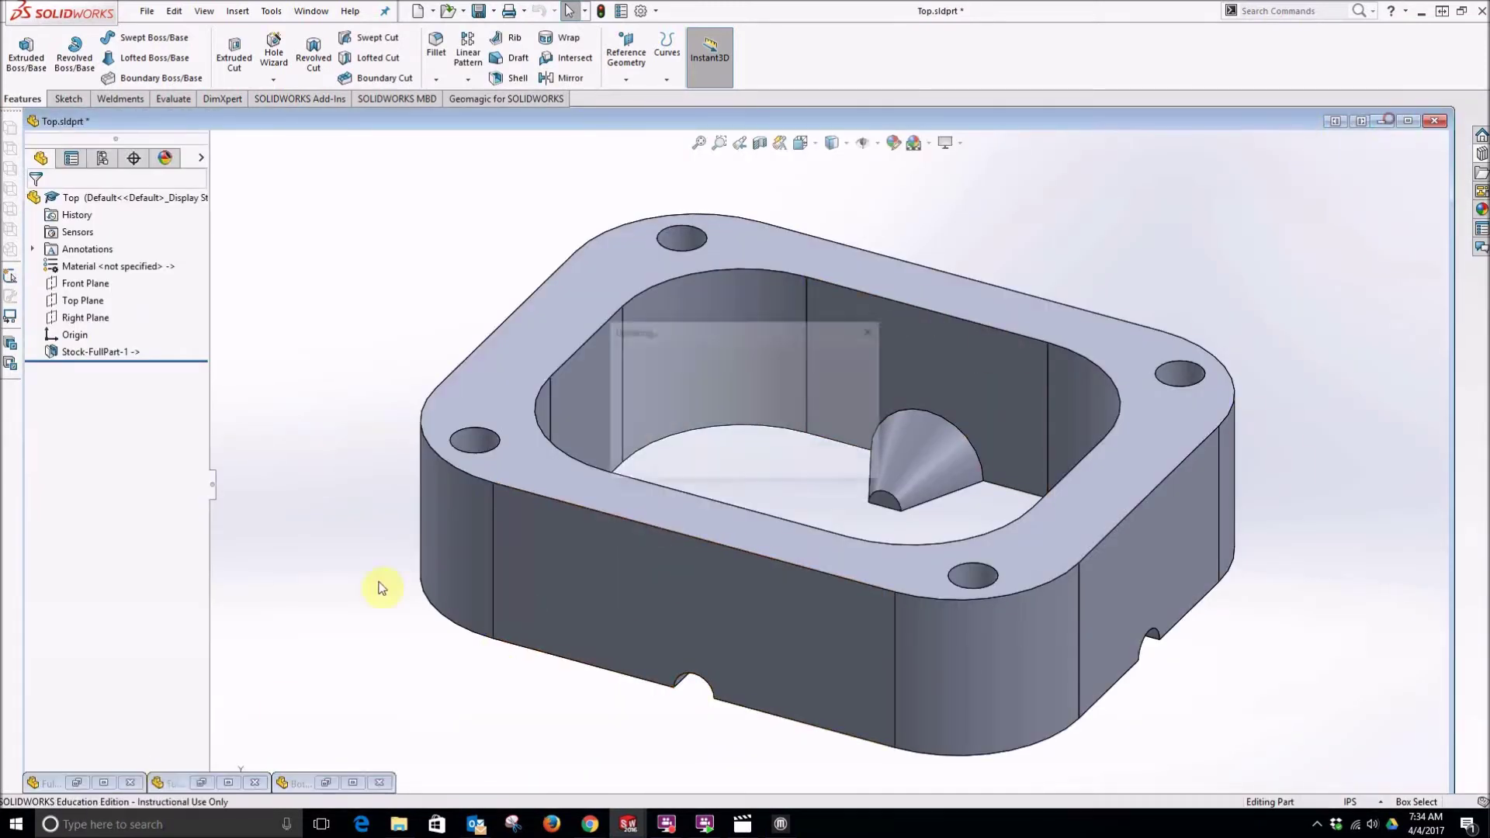
pyautogui.click(326, 782)
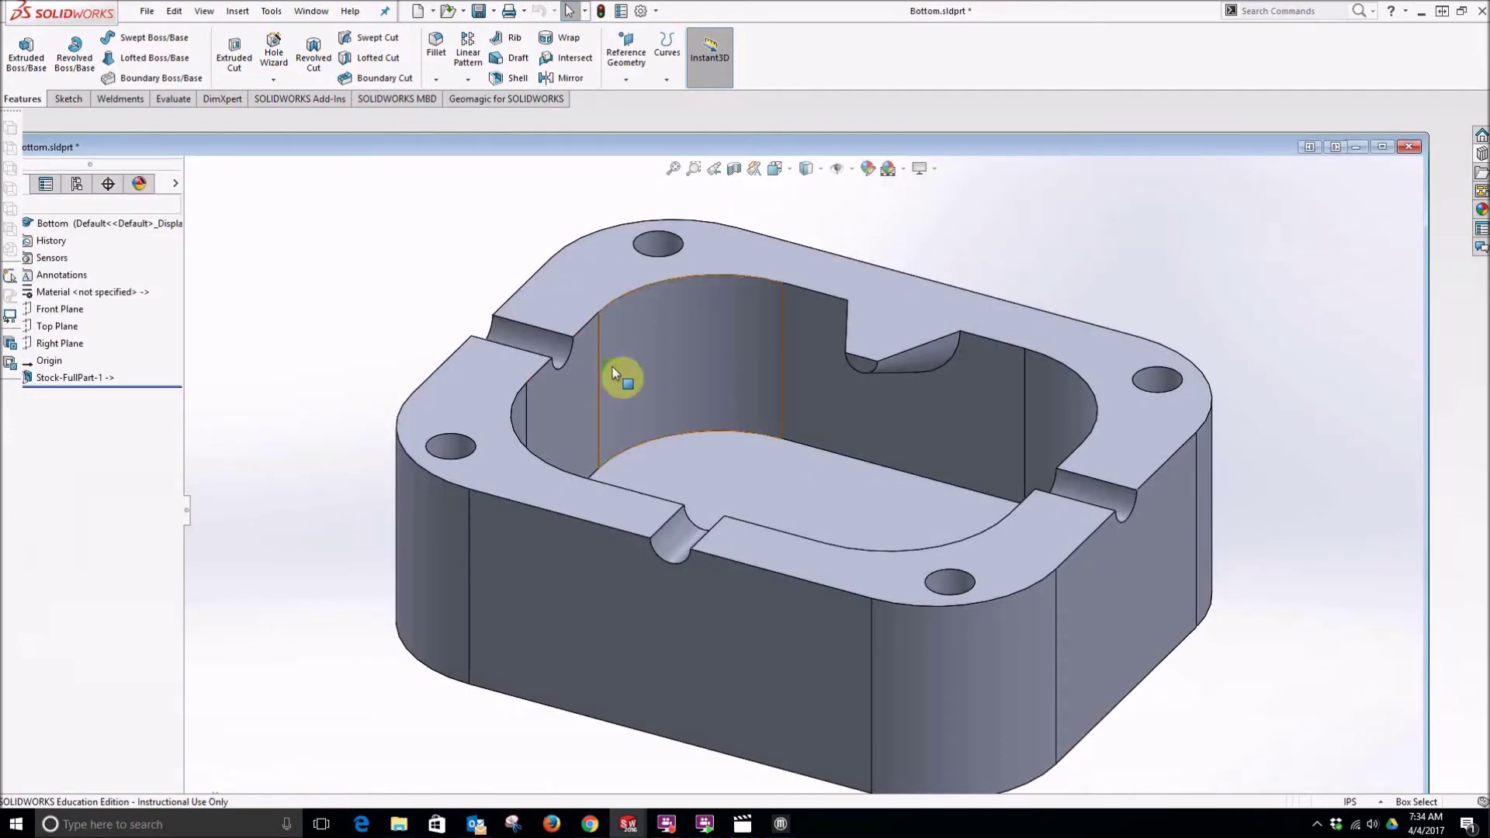
pyautogui.moveTo(615, 373); pyautogui.dragTo(631, 439, button='middle')
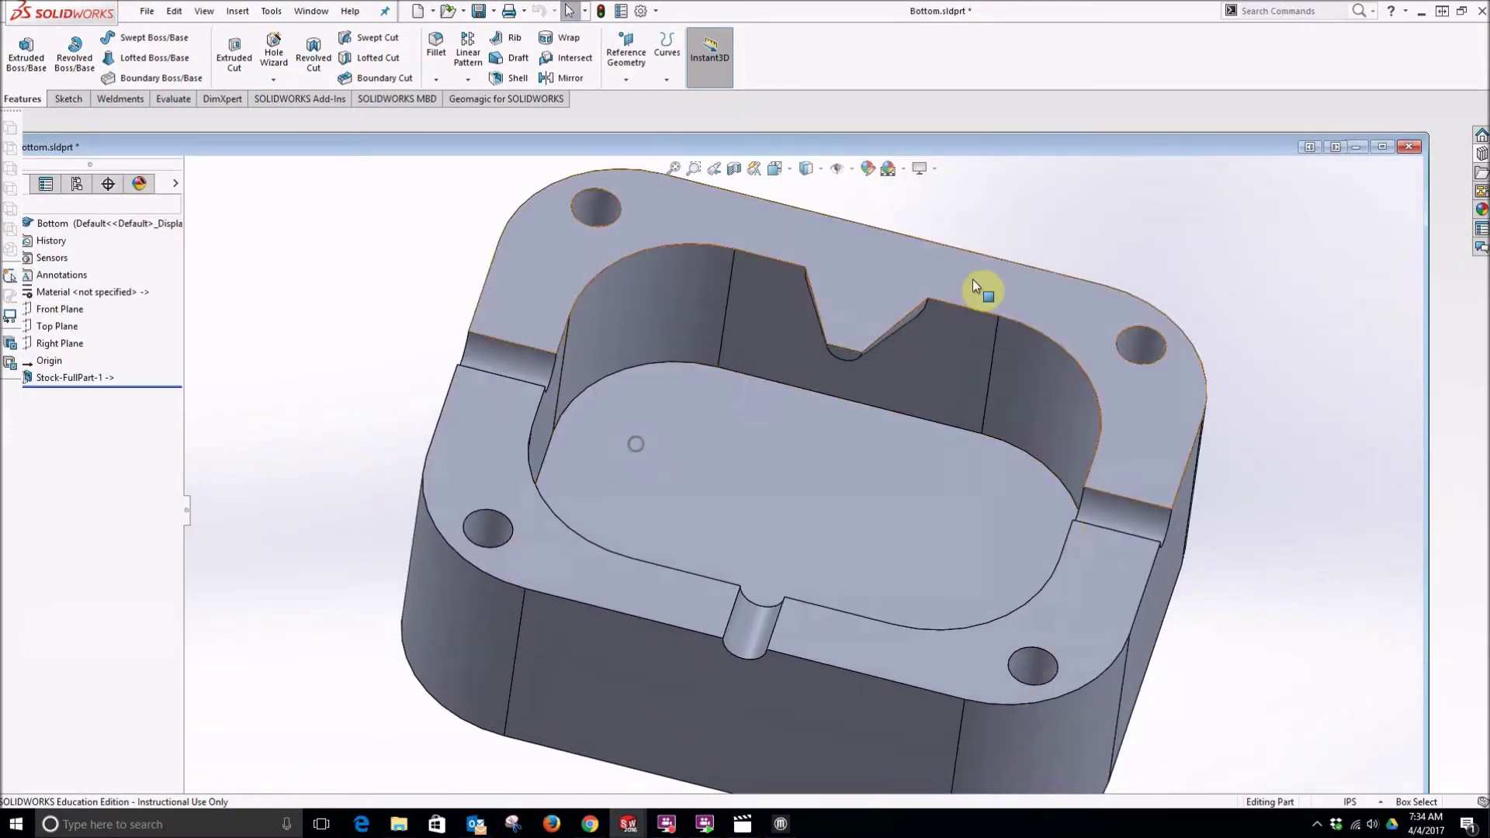
pyautogui.click(1358, 147)
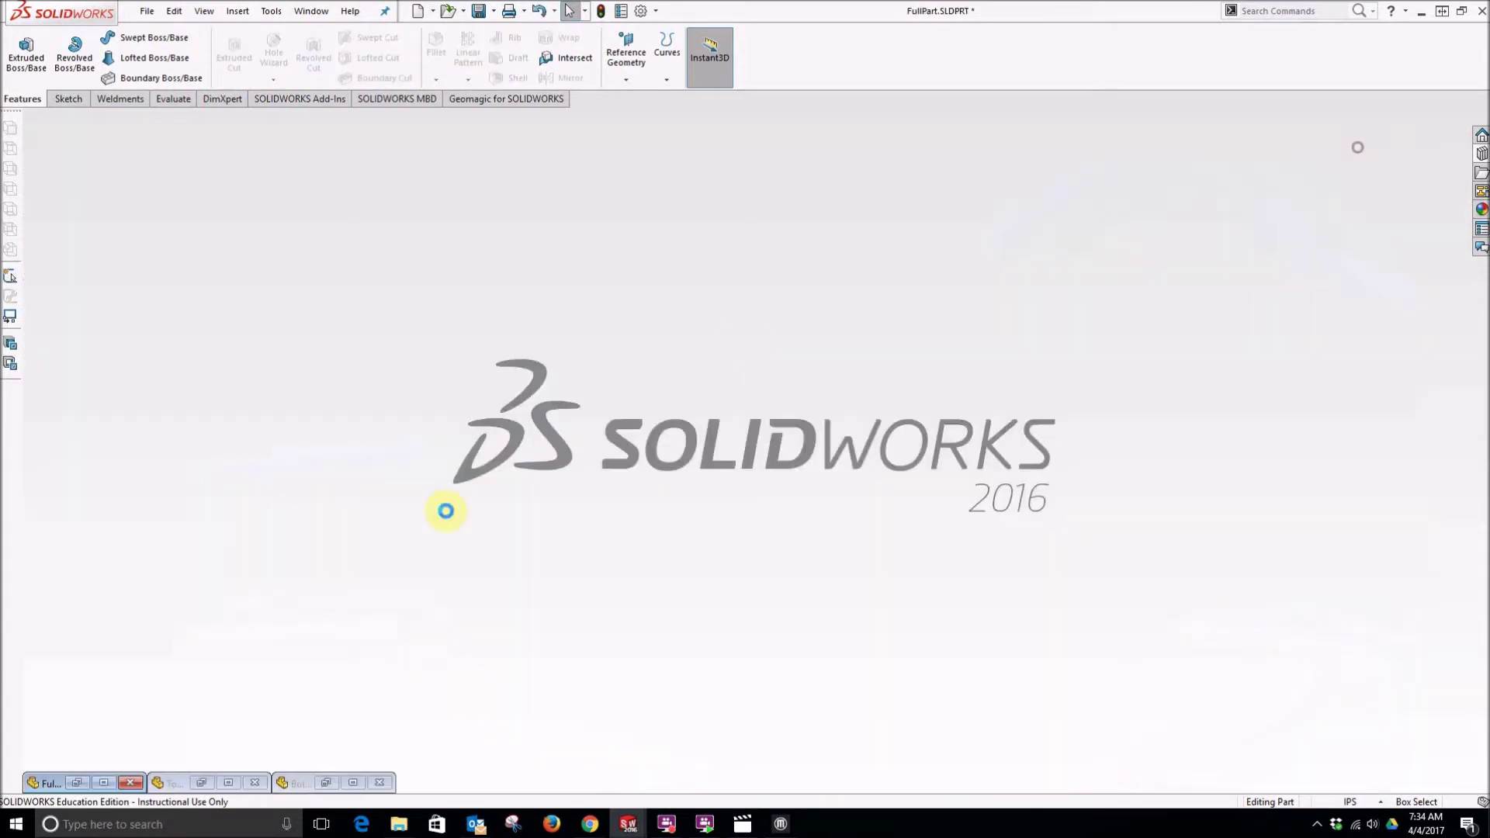
# Restore FullPart, roll it back before the split, and set the pocket sketch's width along X to 2.35 in.
pyautogui.click(77, 782)
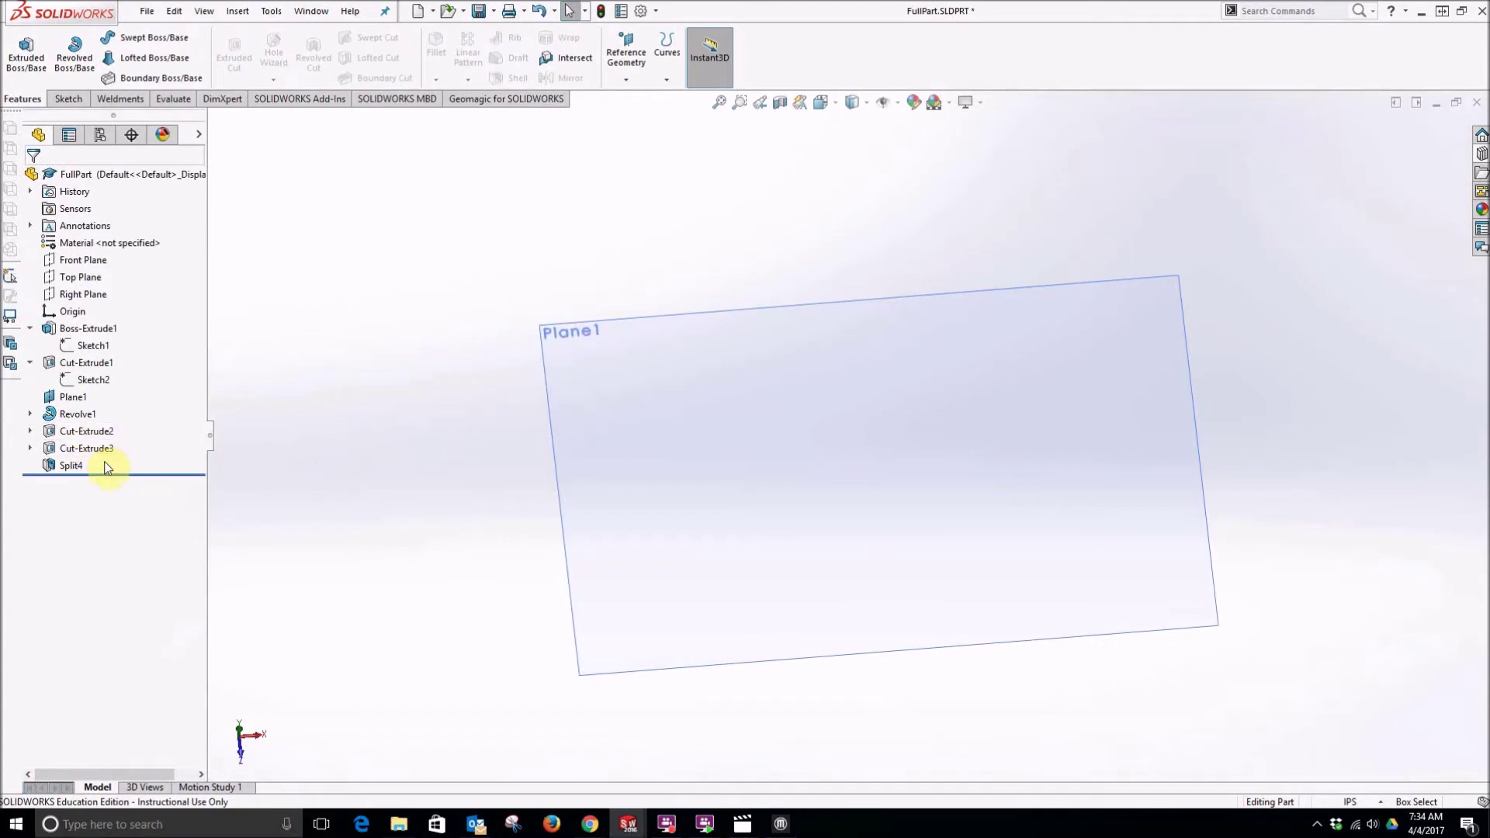
pyautogui.moveTo(123, 473); pyautogui.dragTo(123, 458)
pyautogui.click(91, 346)
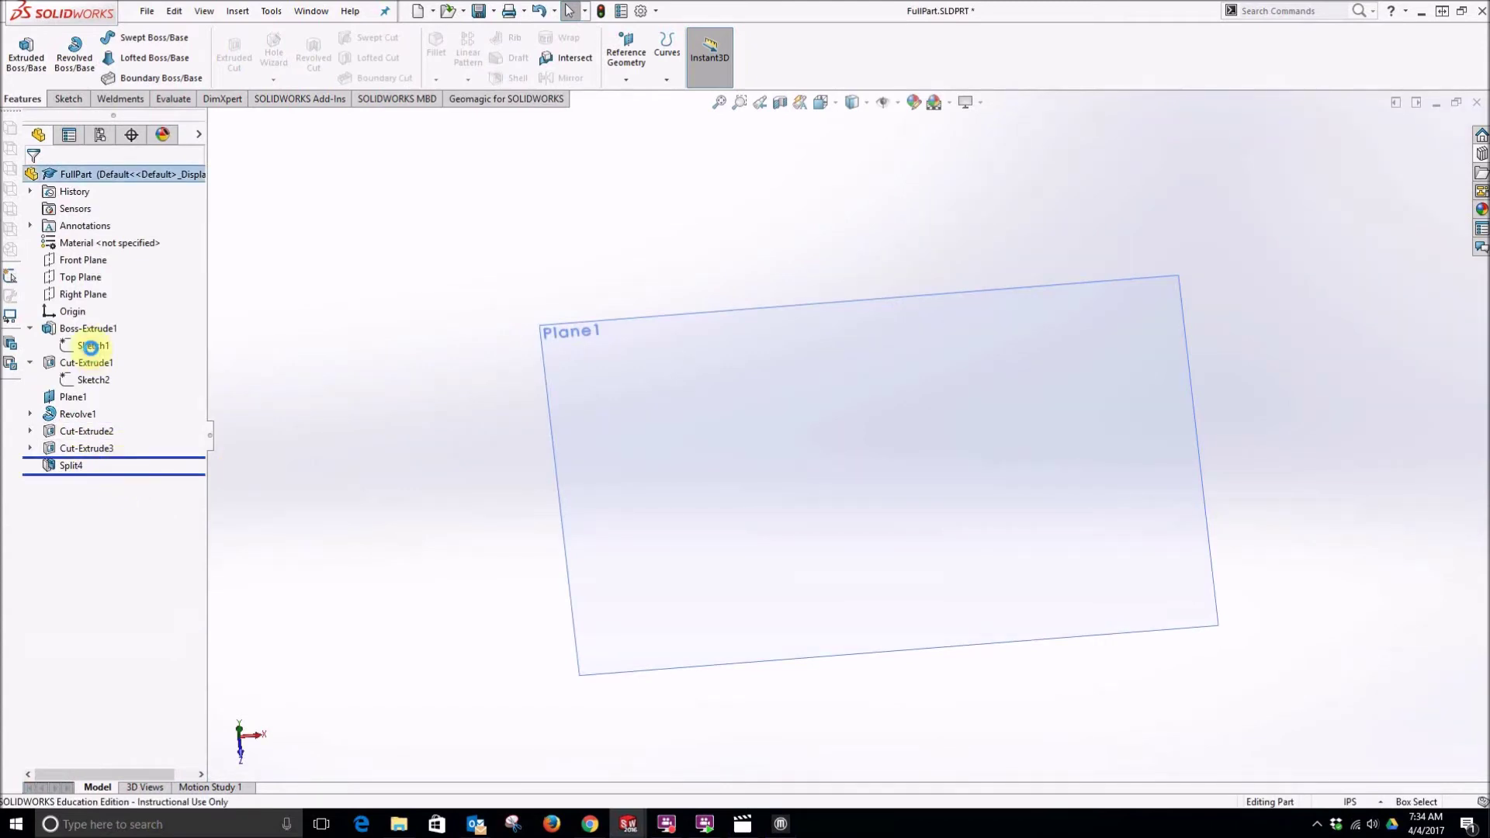
pyautogui.click(93, 379)
pyautogui.click(99, 334)
pyautogui.doubleClick(868, 319)
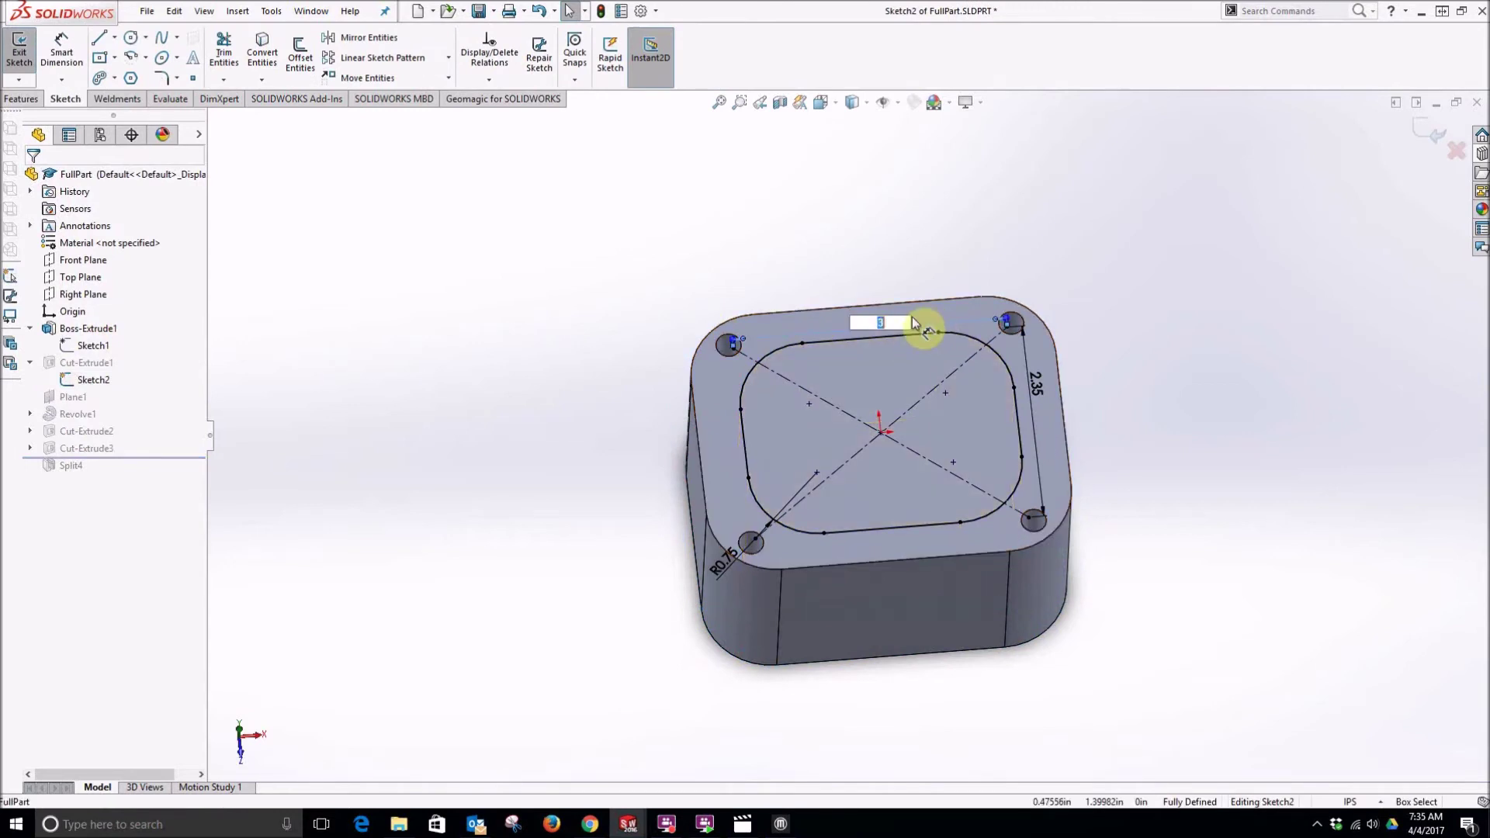
pyautogui.write('2.35')
pyautogui.press('Return')
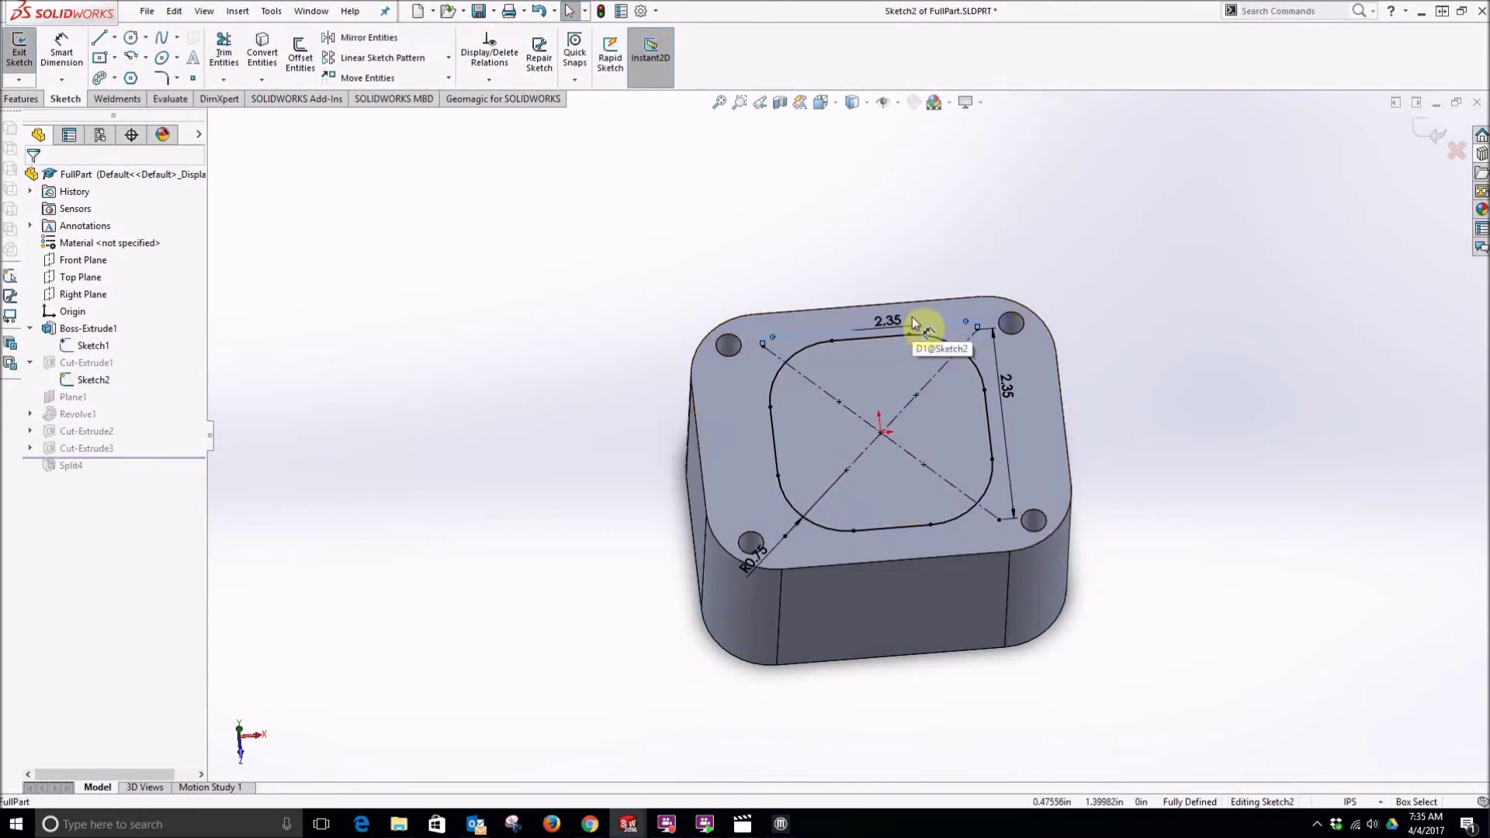
pyautogui.click(20, 51)
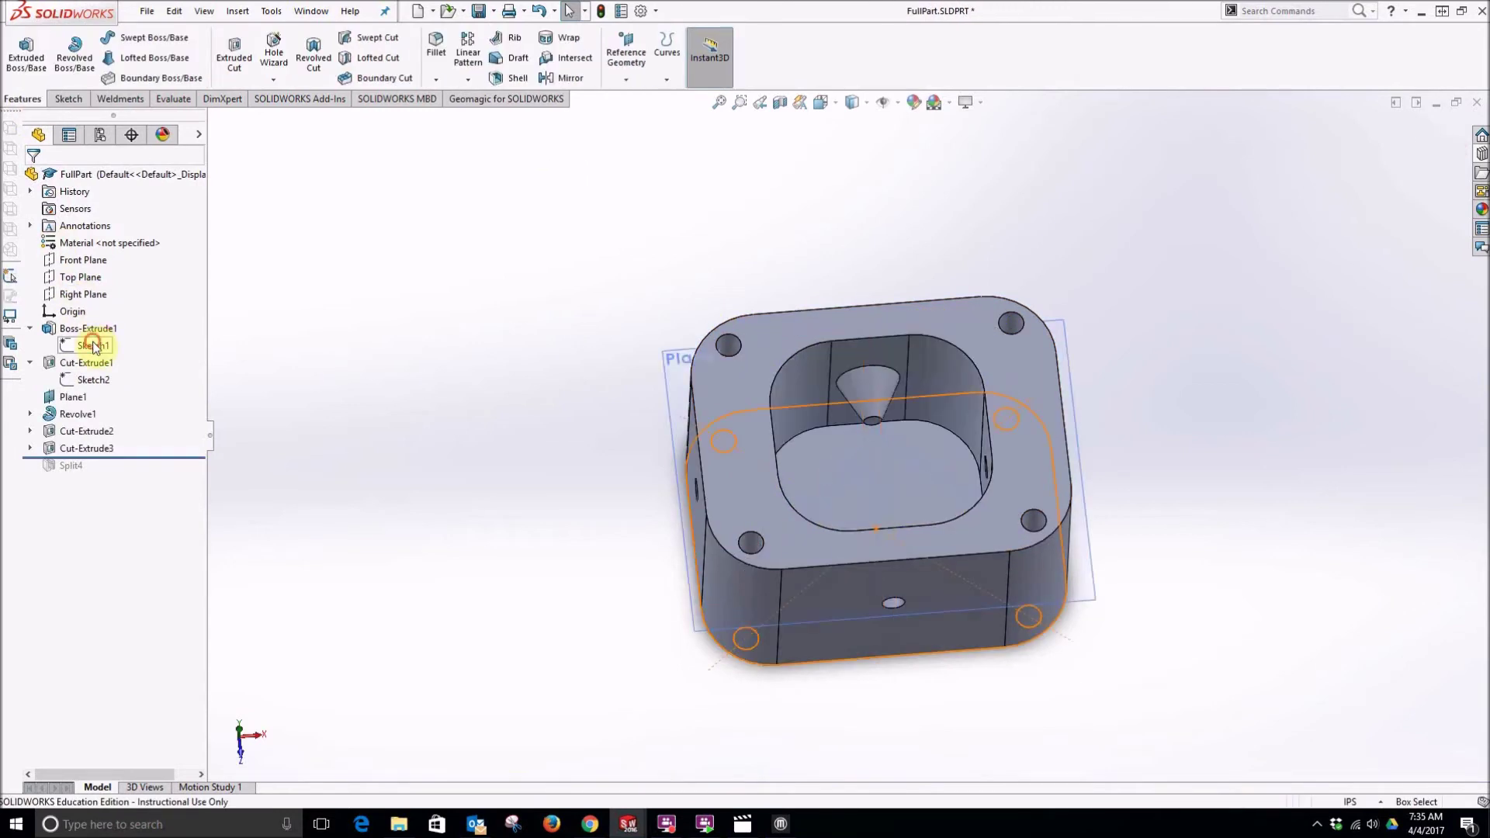
# Edit the base sketch of the block and set its overall width along X to 3.15 in.
pyautogui.click(94, 345)
pyautogui.click(100, 299)
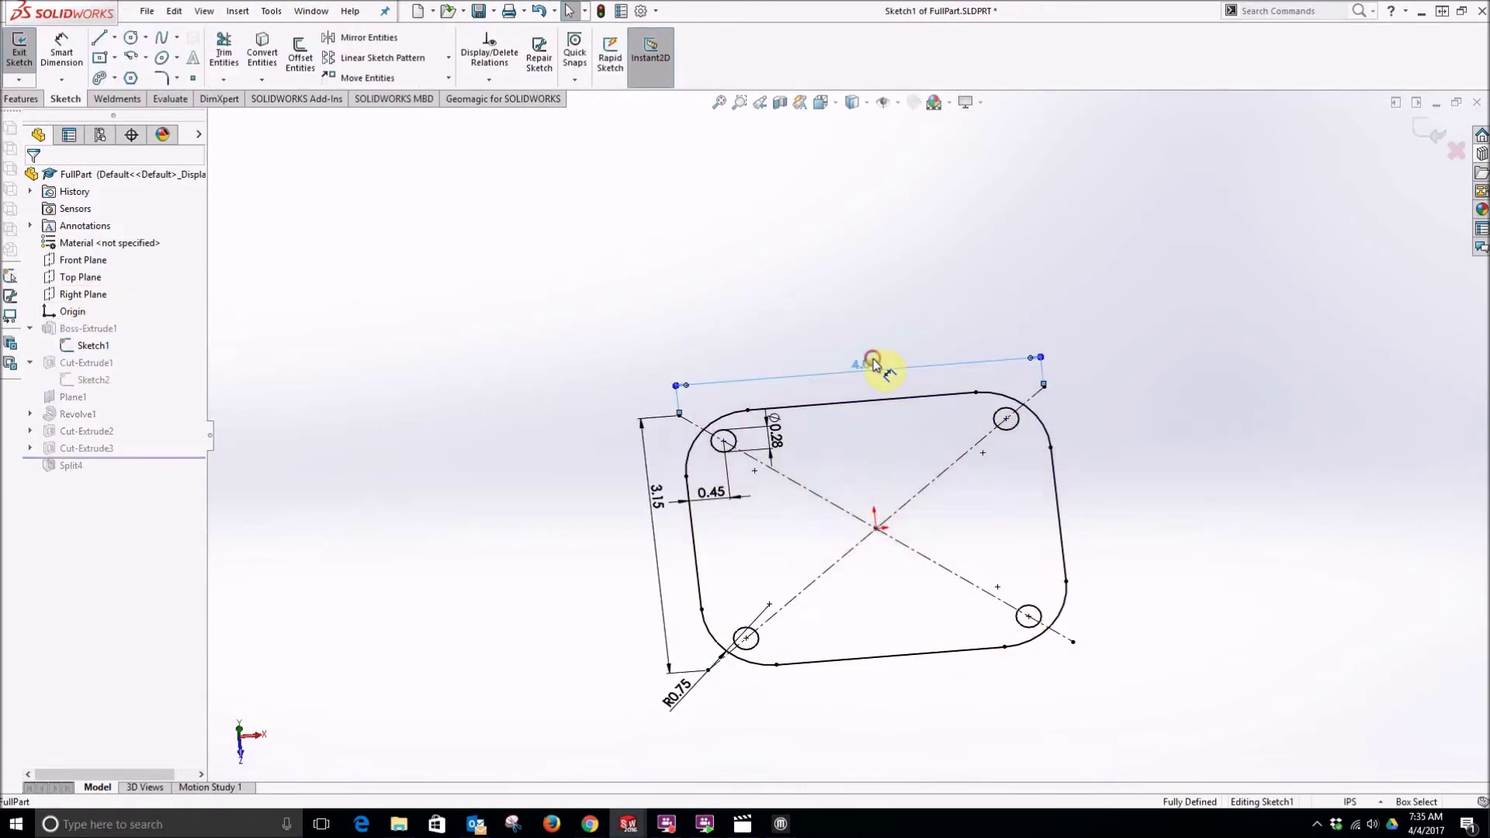
pyautogui.doubleClick(872, 359)
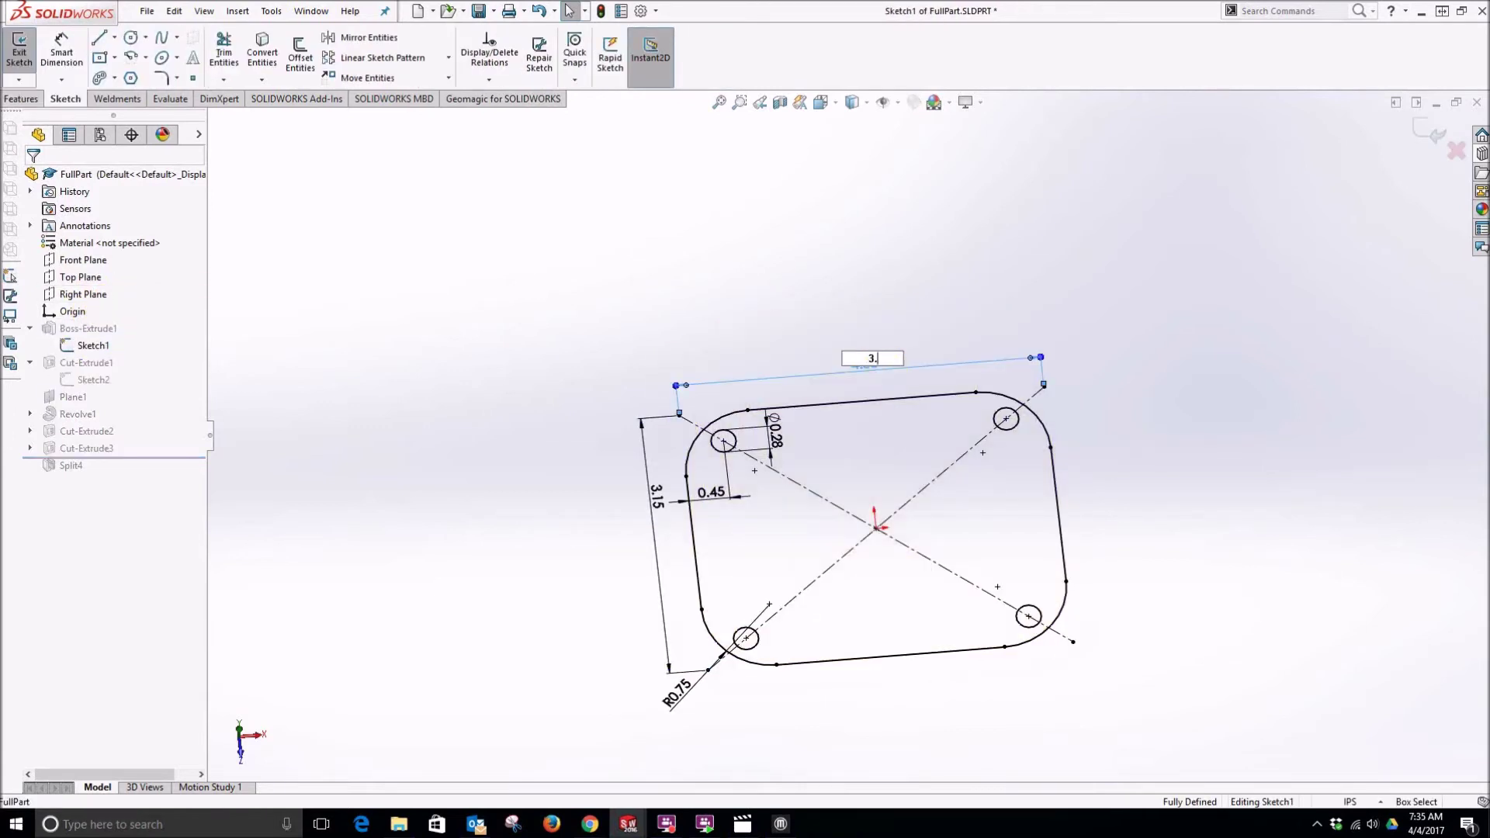
pyautogui.write('3.15')
pyautogui.press('Return')
pyautogui.click(19, 53)
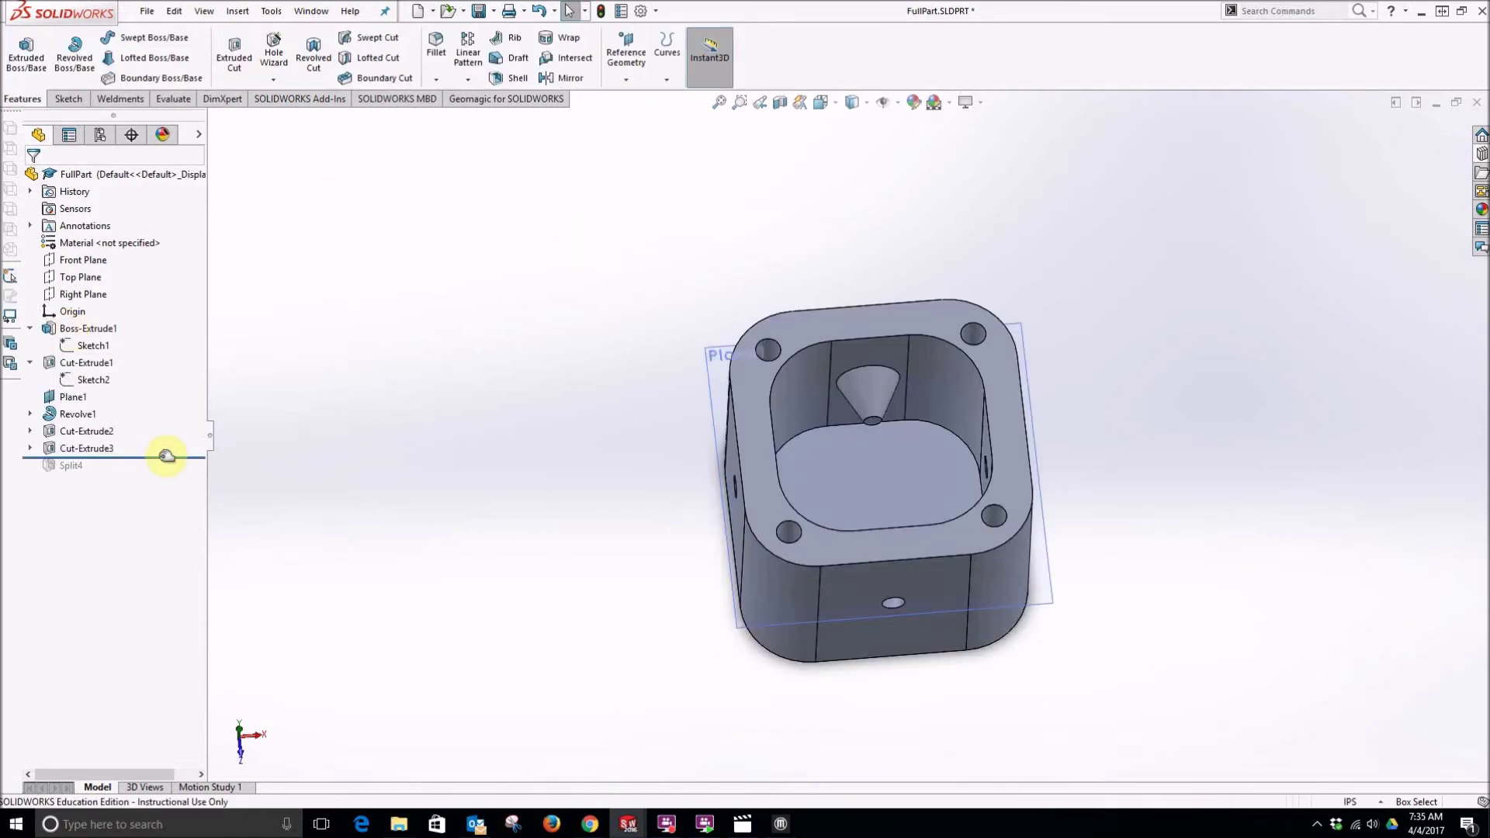
# Roll FullPart forward past the split, examine the Top part in its own window, and minimize both windows.
pyautogui.moveTo(166, 456); pyautogui.dragTo(166, 474)
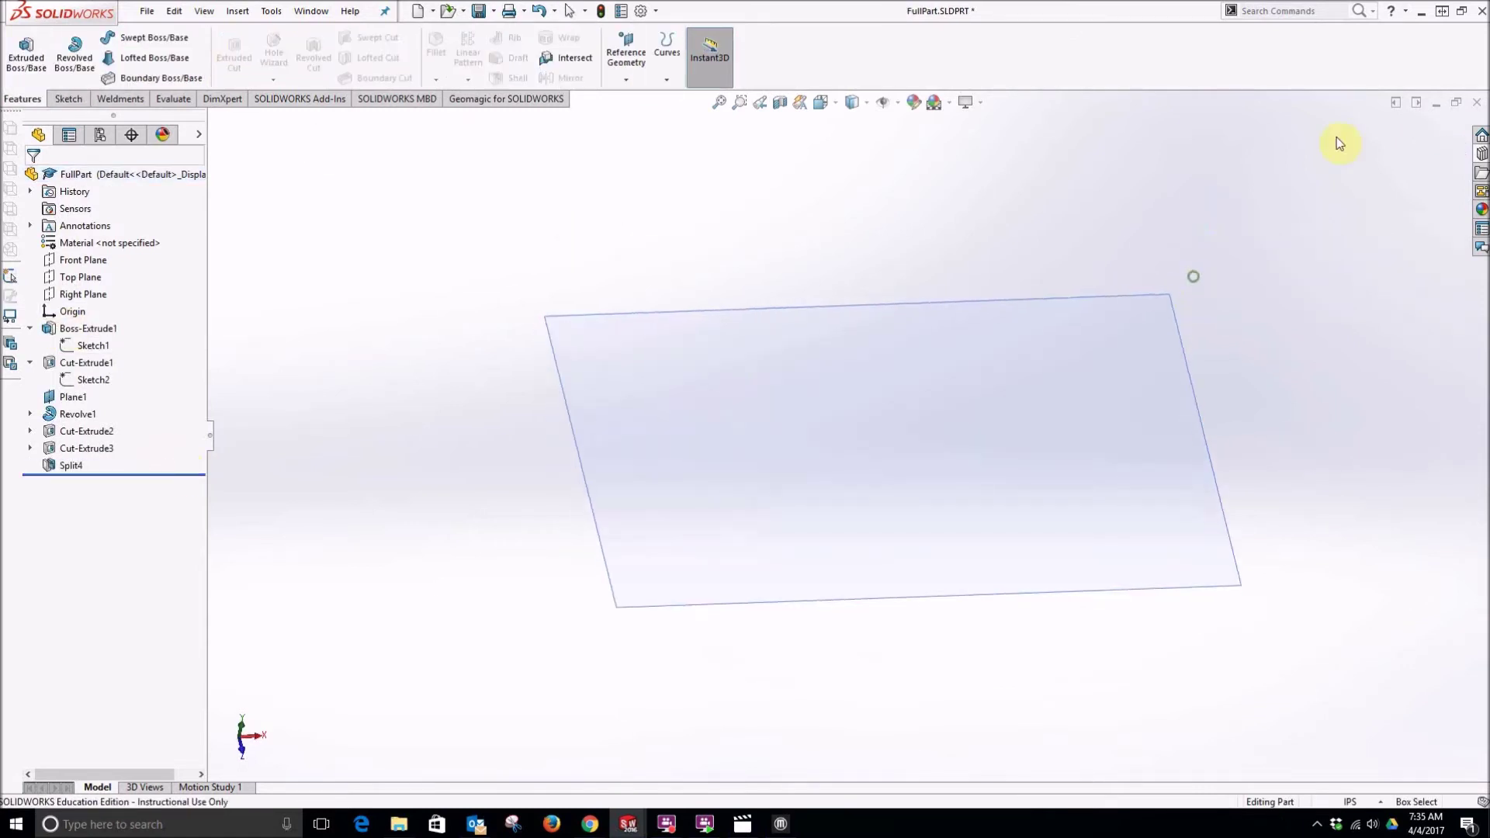
pyautogui.click(1436, 102)
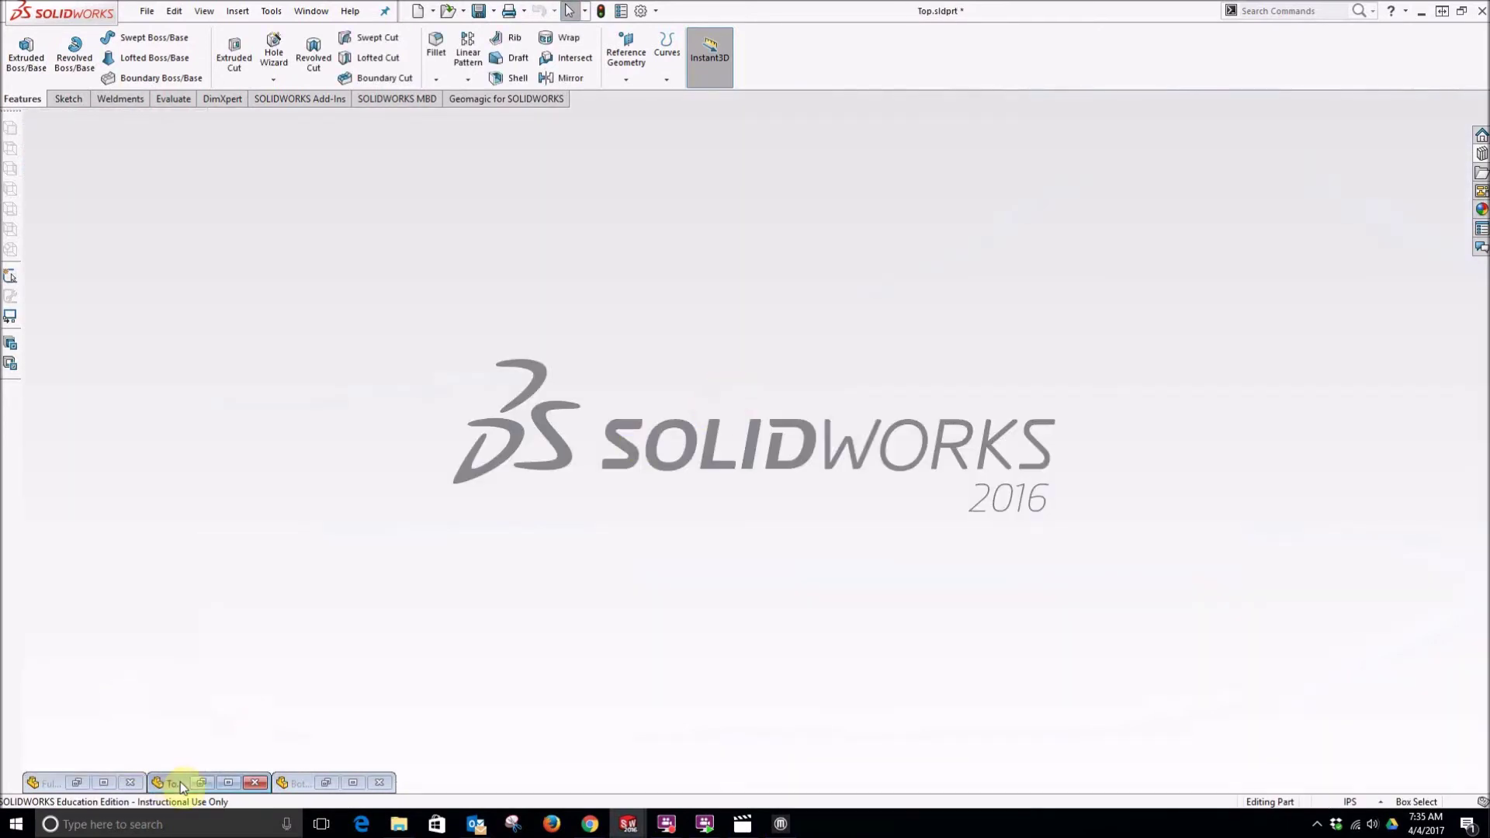
pyautogui.doubleClick(180, 781)
pyautogui.moveTo(777, 559); pyautogui.dragTo(1050, 403, button='middle')
pyautogui.click(1381, 123)
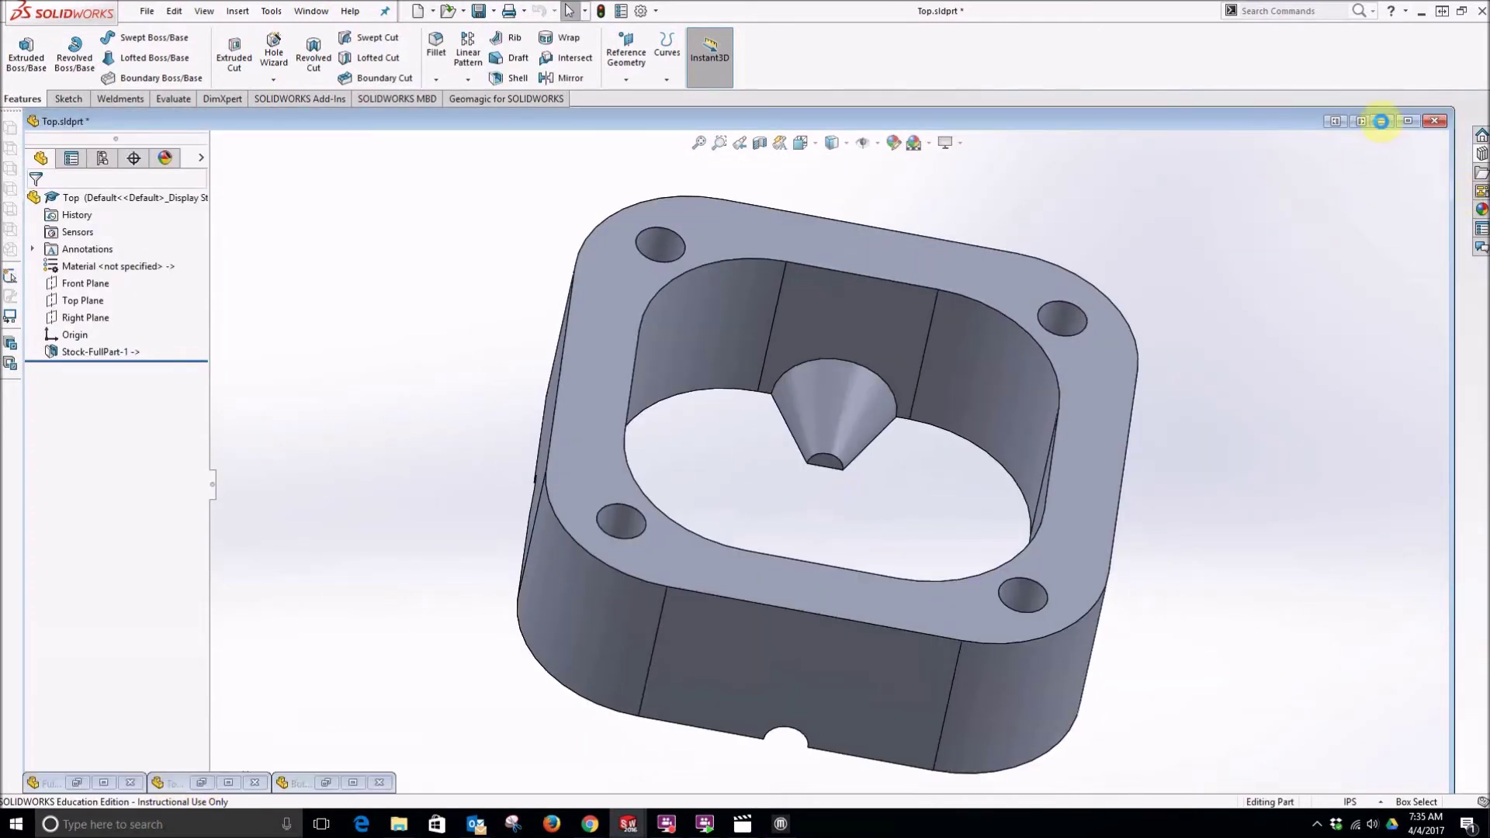
# Restore FullPart and save it as FullPart.SLDPRT in the Mold folder, replacing the existing file.
pyautogui.click(74, 784)
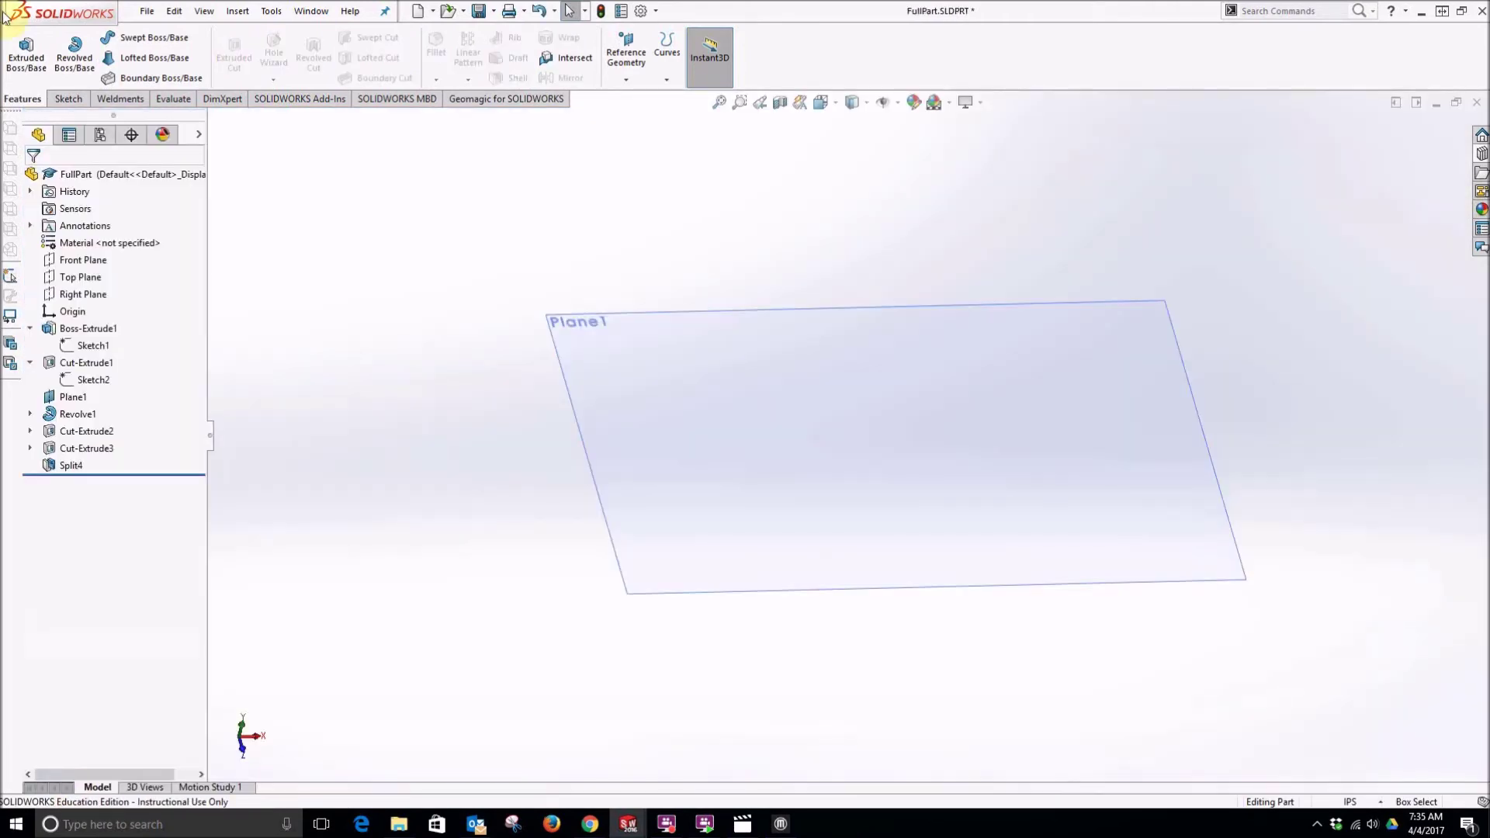
pyautogui.click(147, 11)
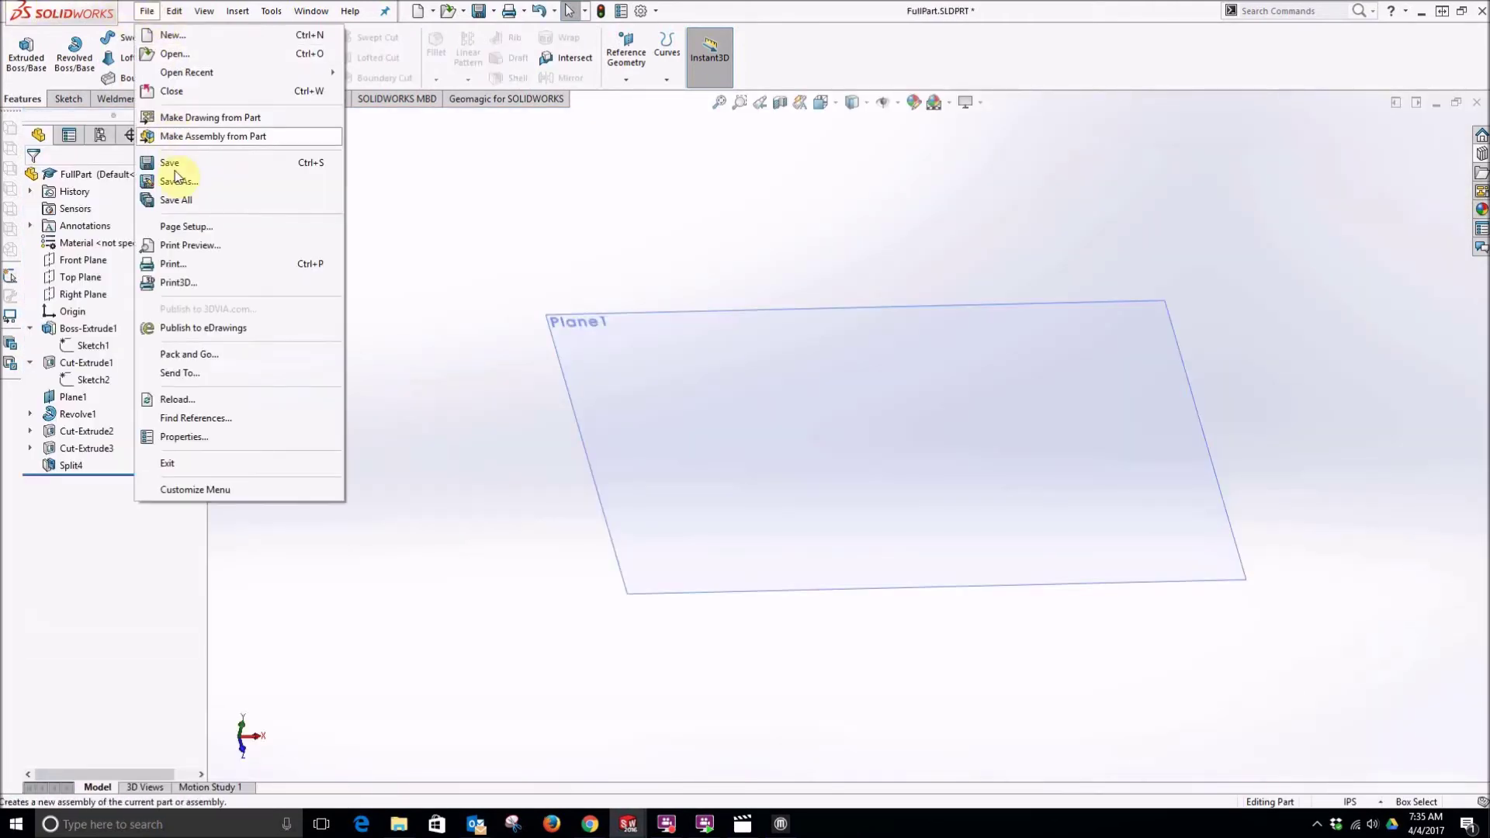
pyautogui.click(221, 180)
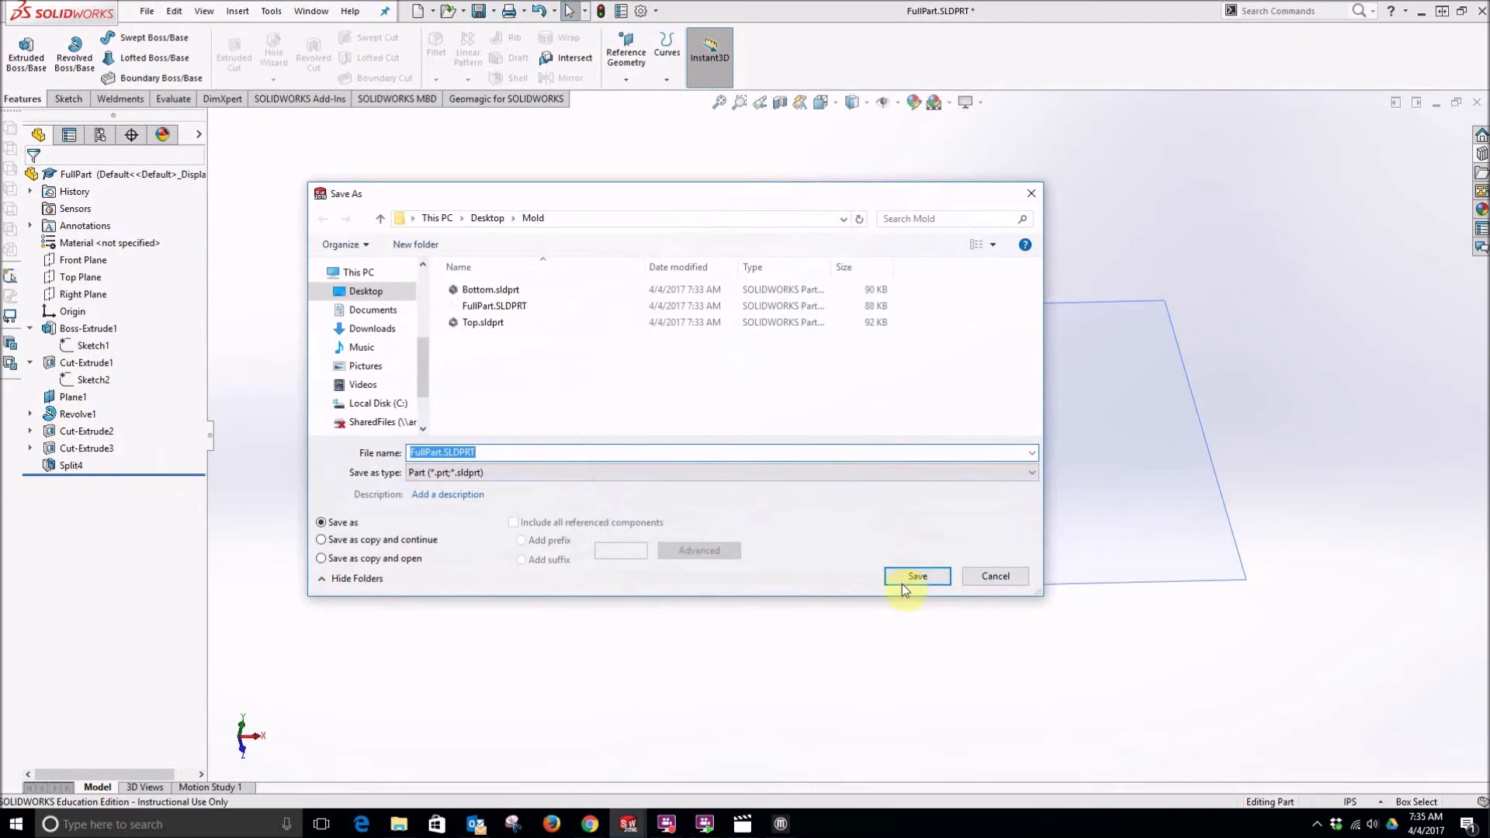
pyautogui.click(904, 579)
pyautogui.click(782, 412)
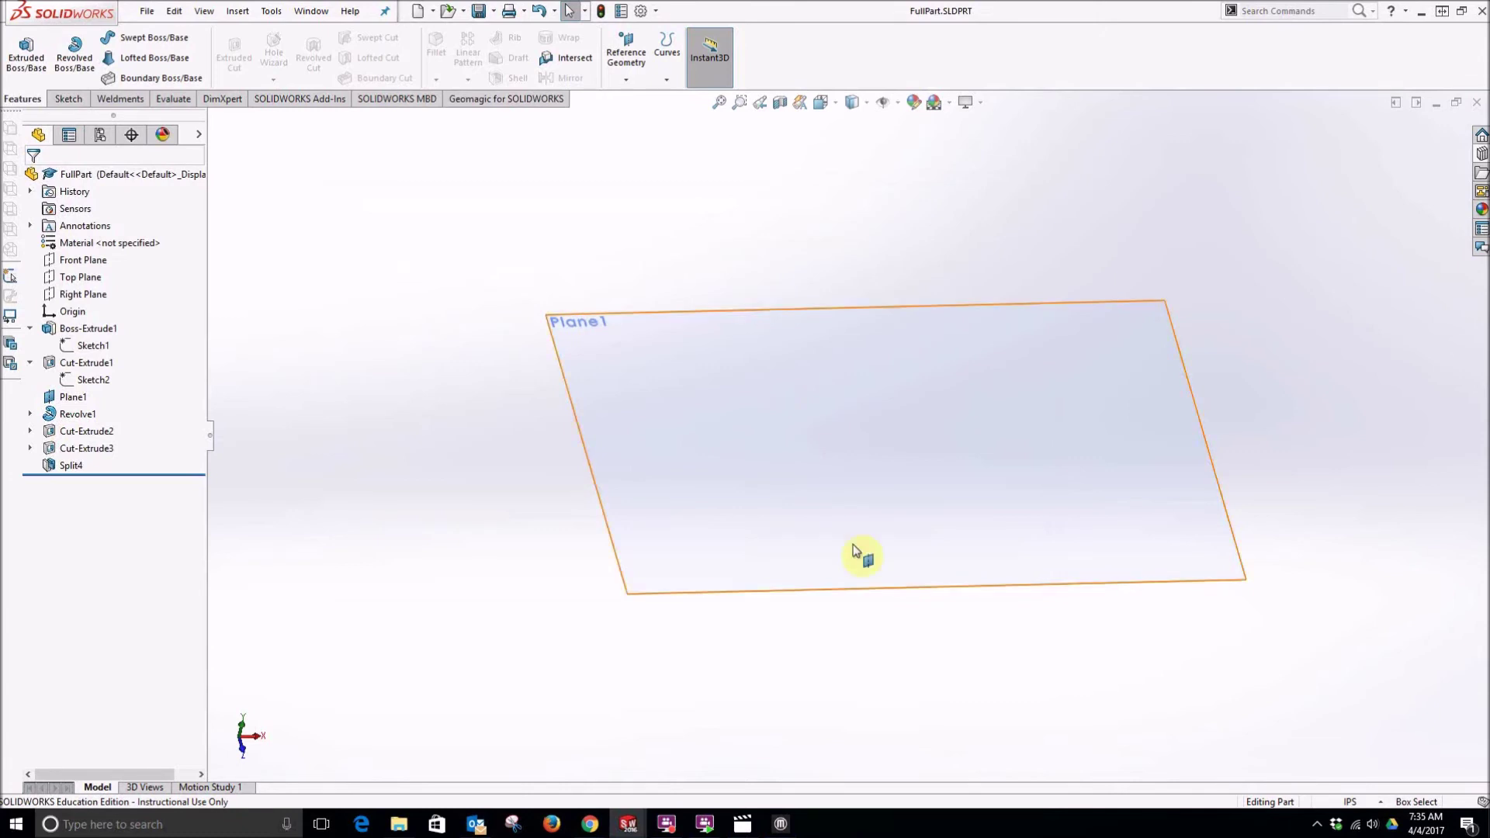
# Switch to MakerBot Print, add Top.sldprt and Bottom.sldprt from the desktop's Box folder to the build plate, and close the folder window.
pyautogui.click(780, 825)
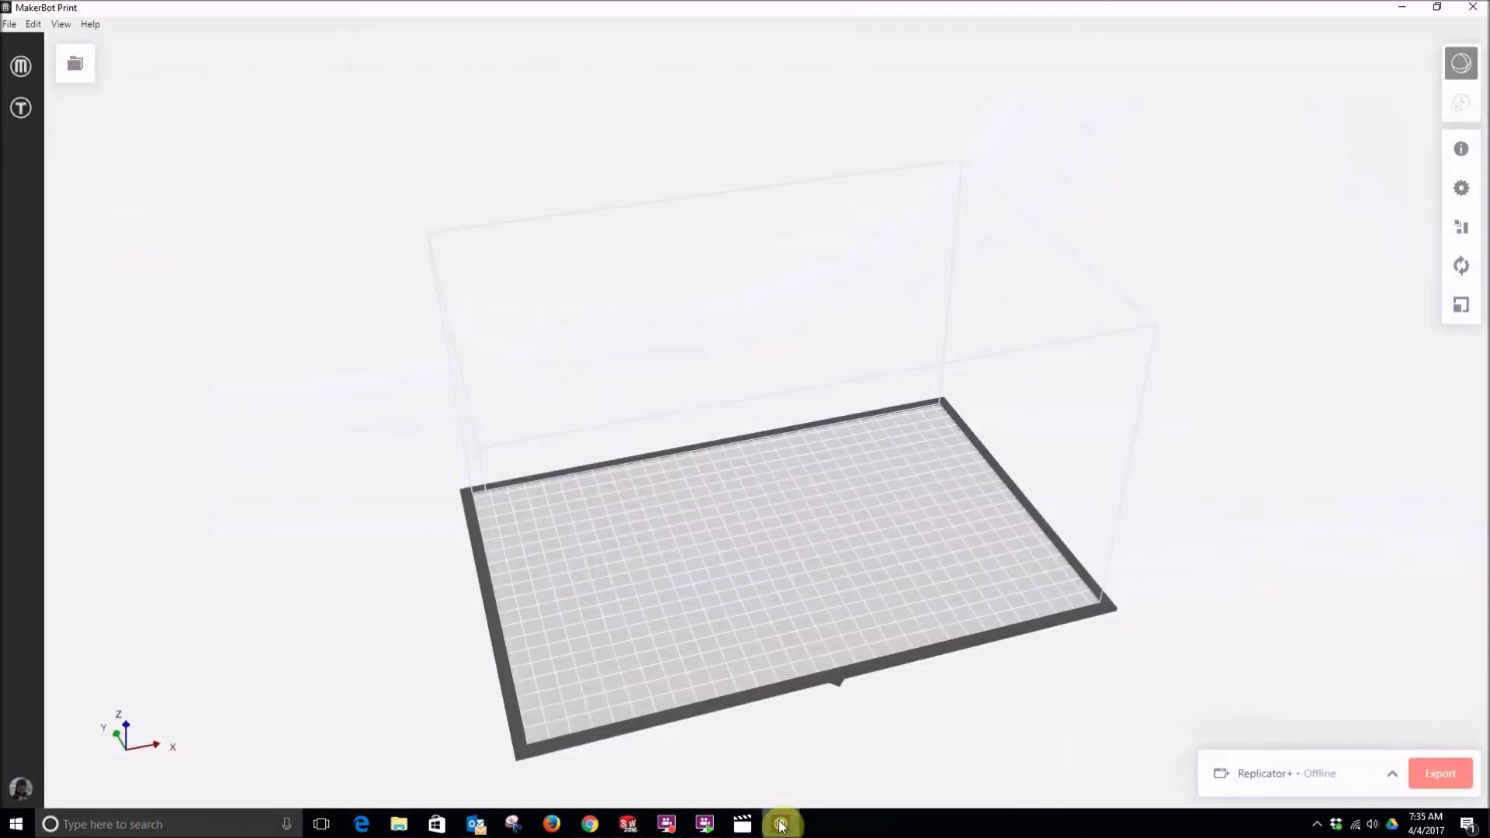
pyautogui.click(412, 829)
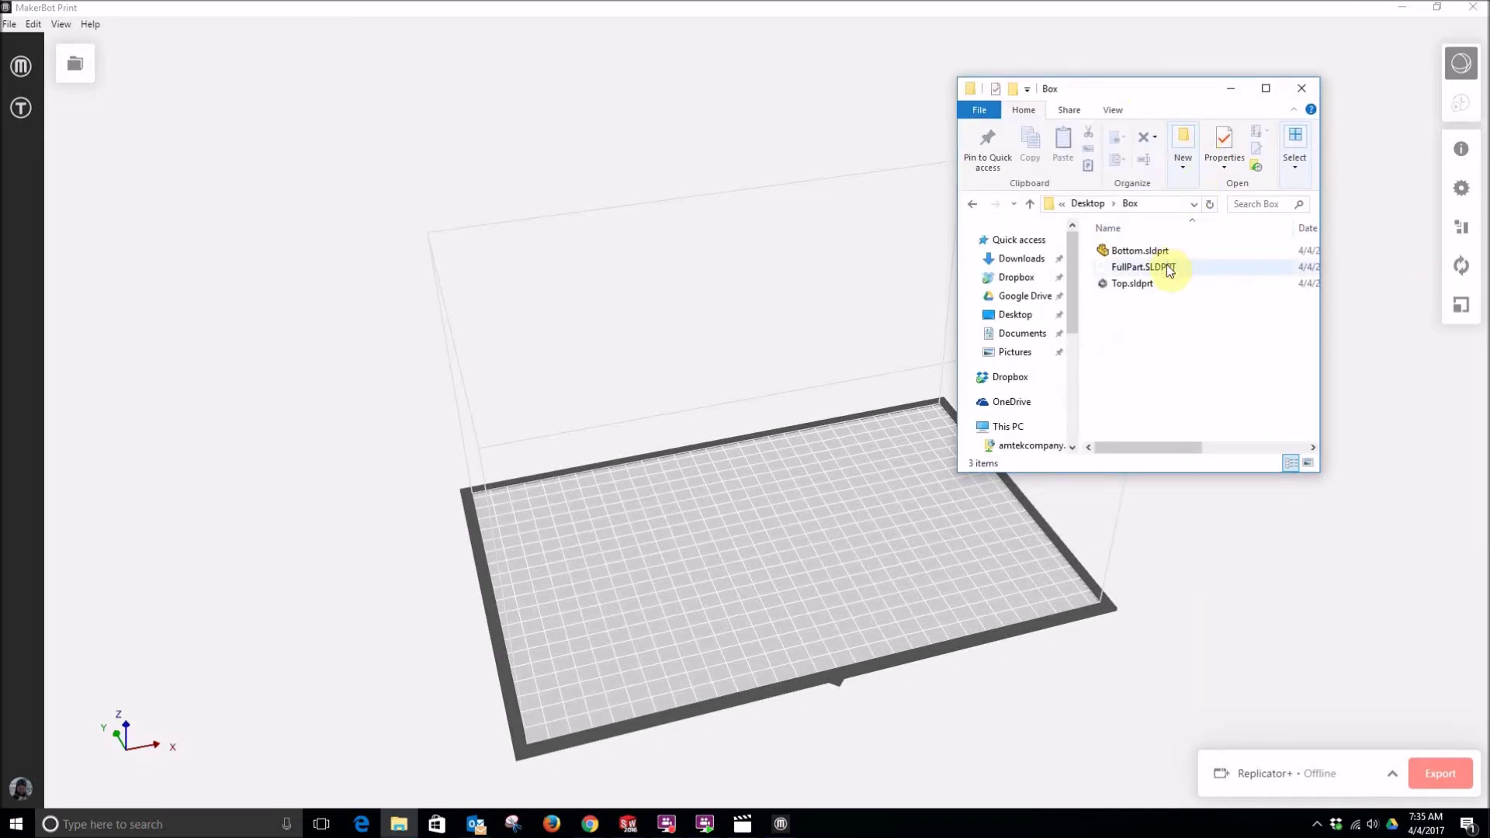
pyautogui.moveTo(1164, 284); pyautogui.dragTo(842, 319)
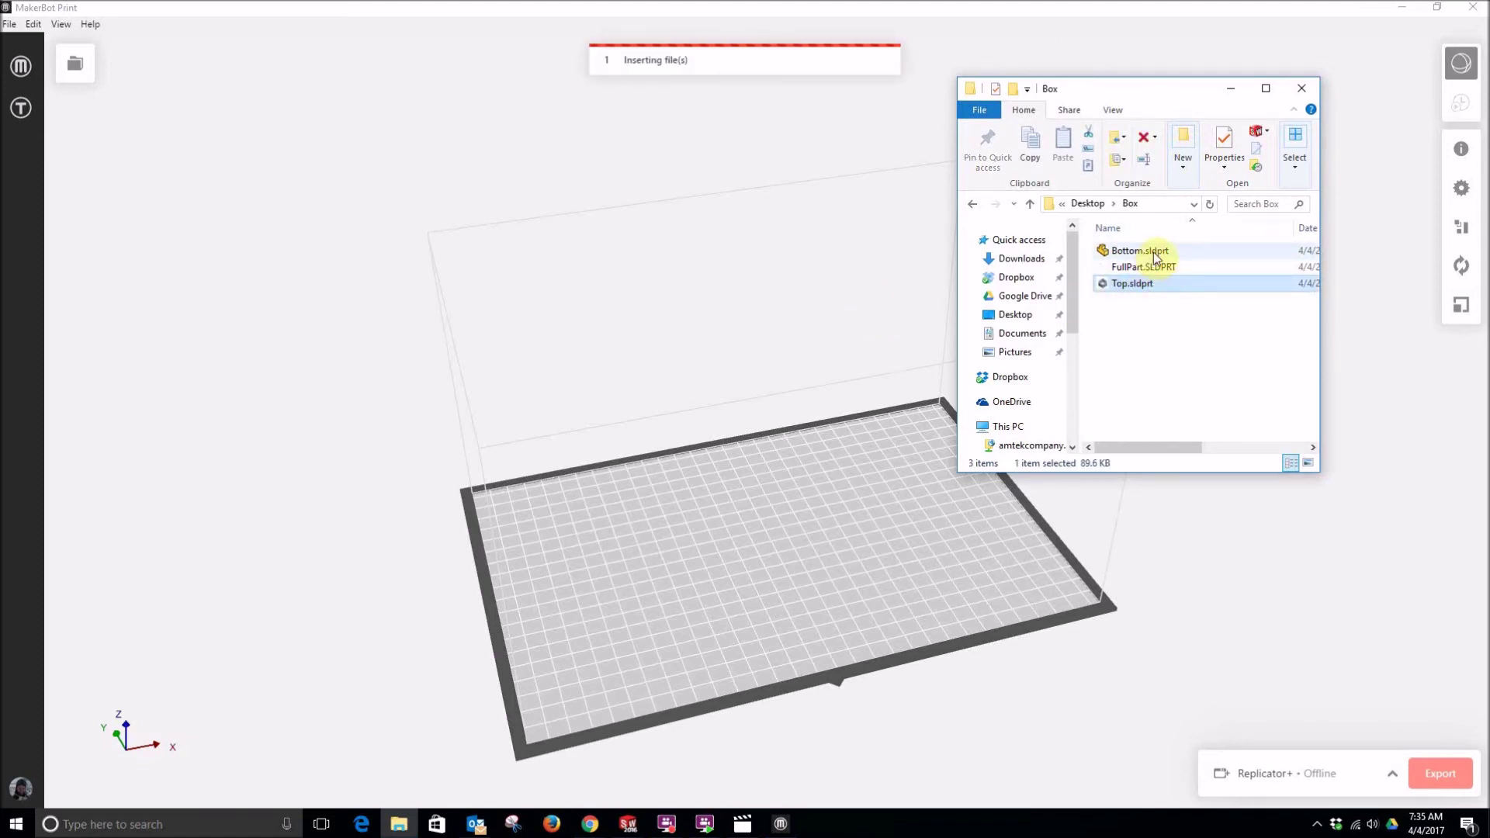
pyautogui.moveTo(1156, 252); pyautogui.dragTo(849, 261)
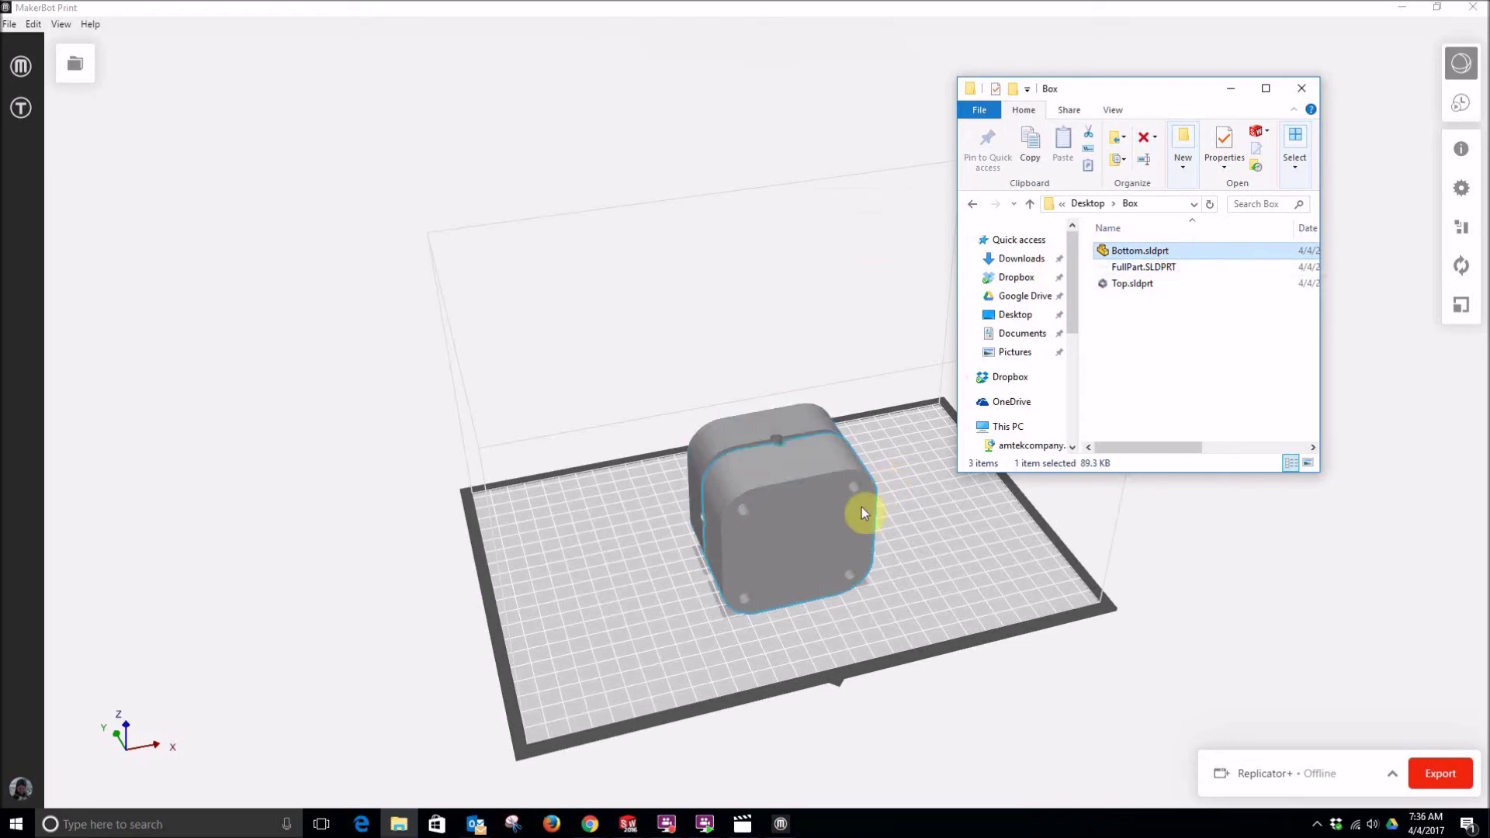
pyautogui.click(1302, 93)
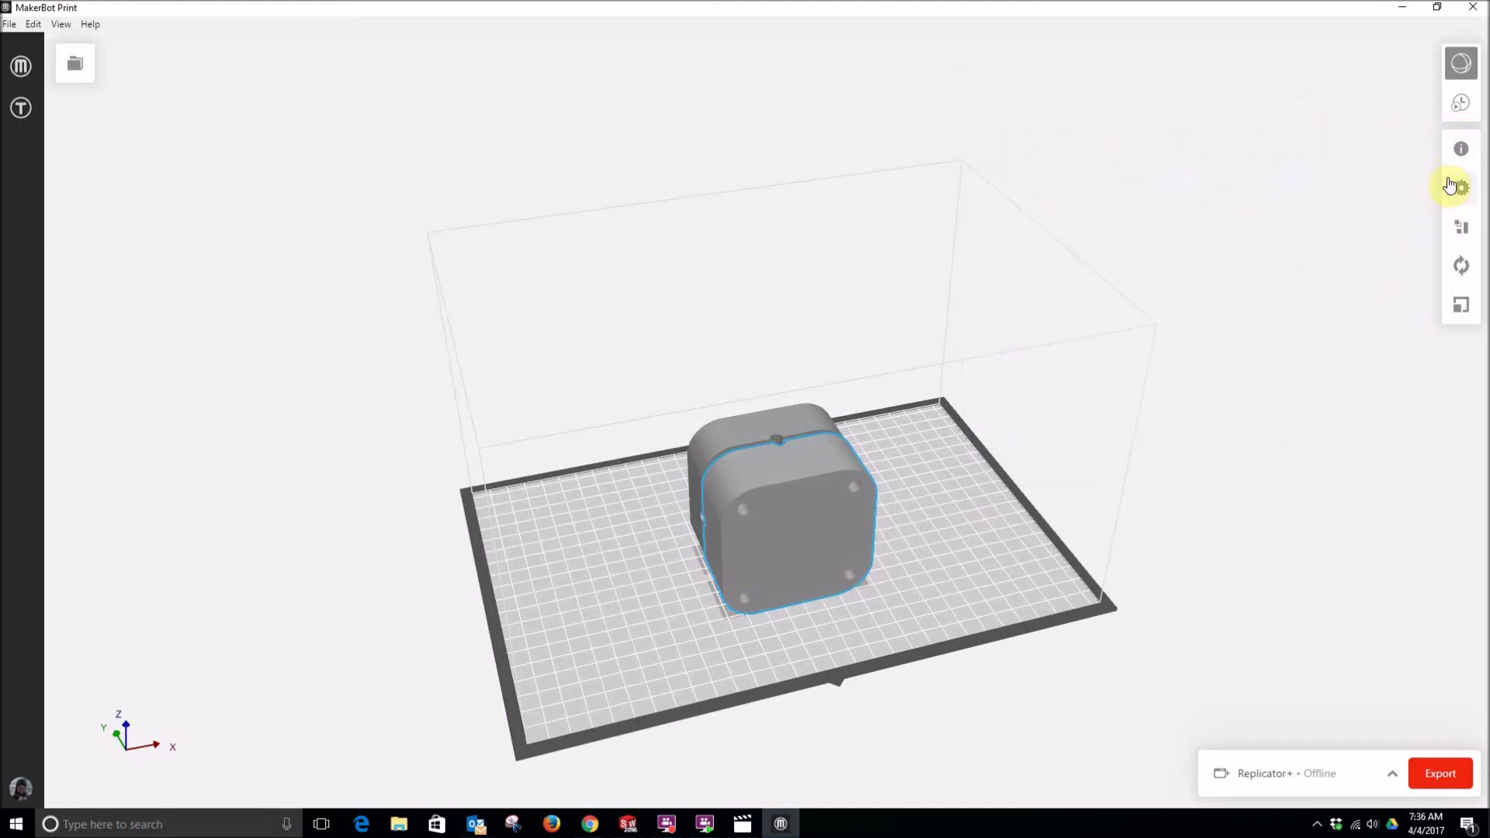
# Orient the selected mold half with its closed outer face to the Bottom plane so it lies on the build plate.
pyautogui.click(1463, 273)
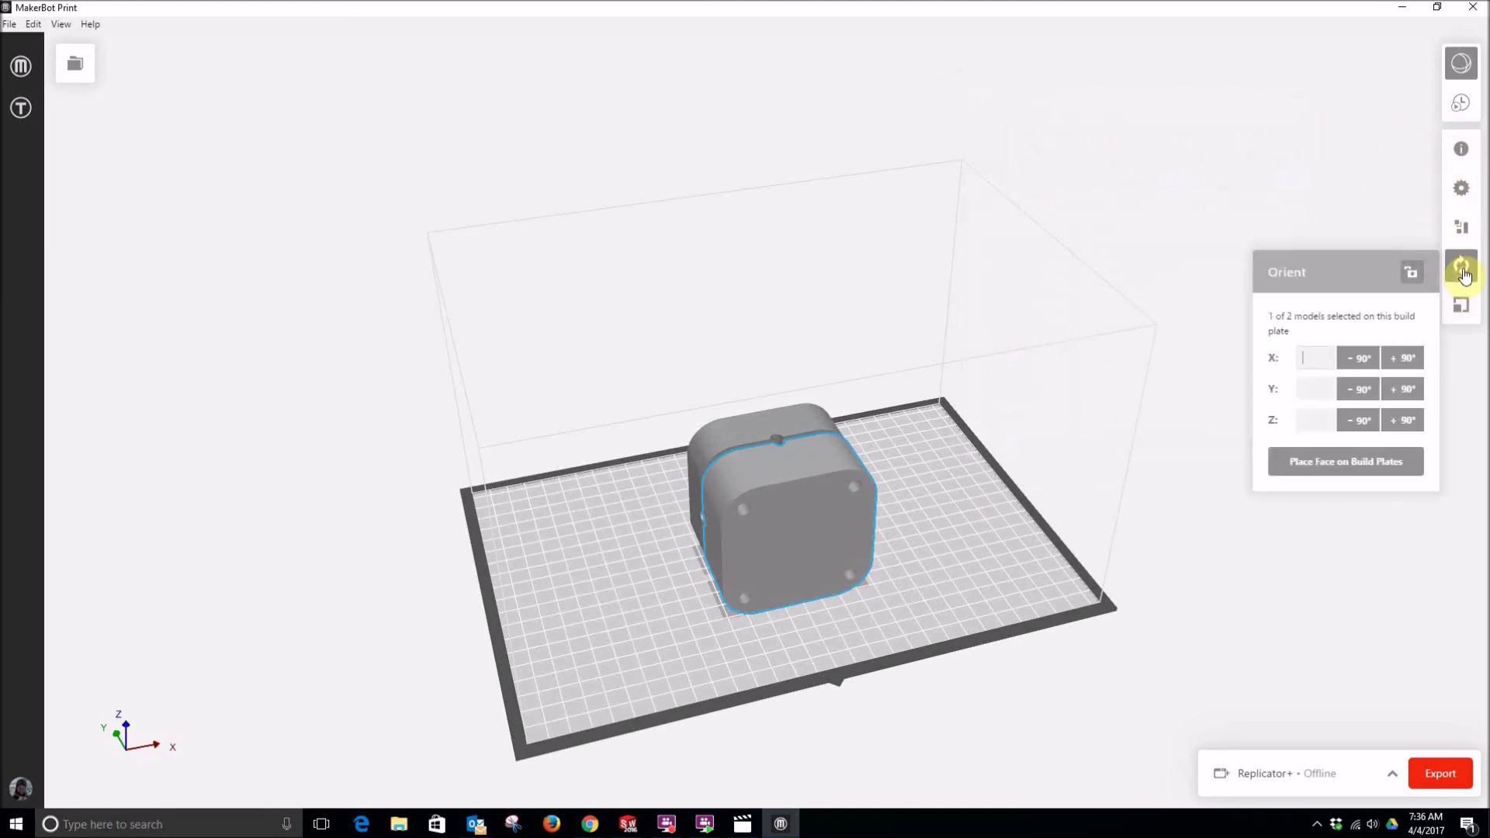
pyautogui.click(1354, 462)
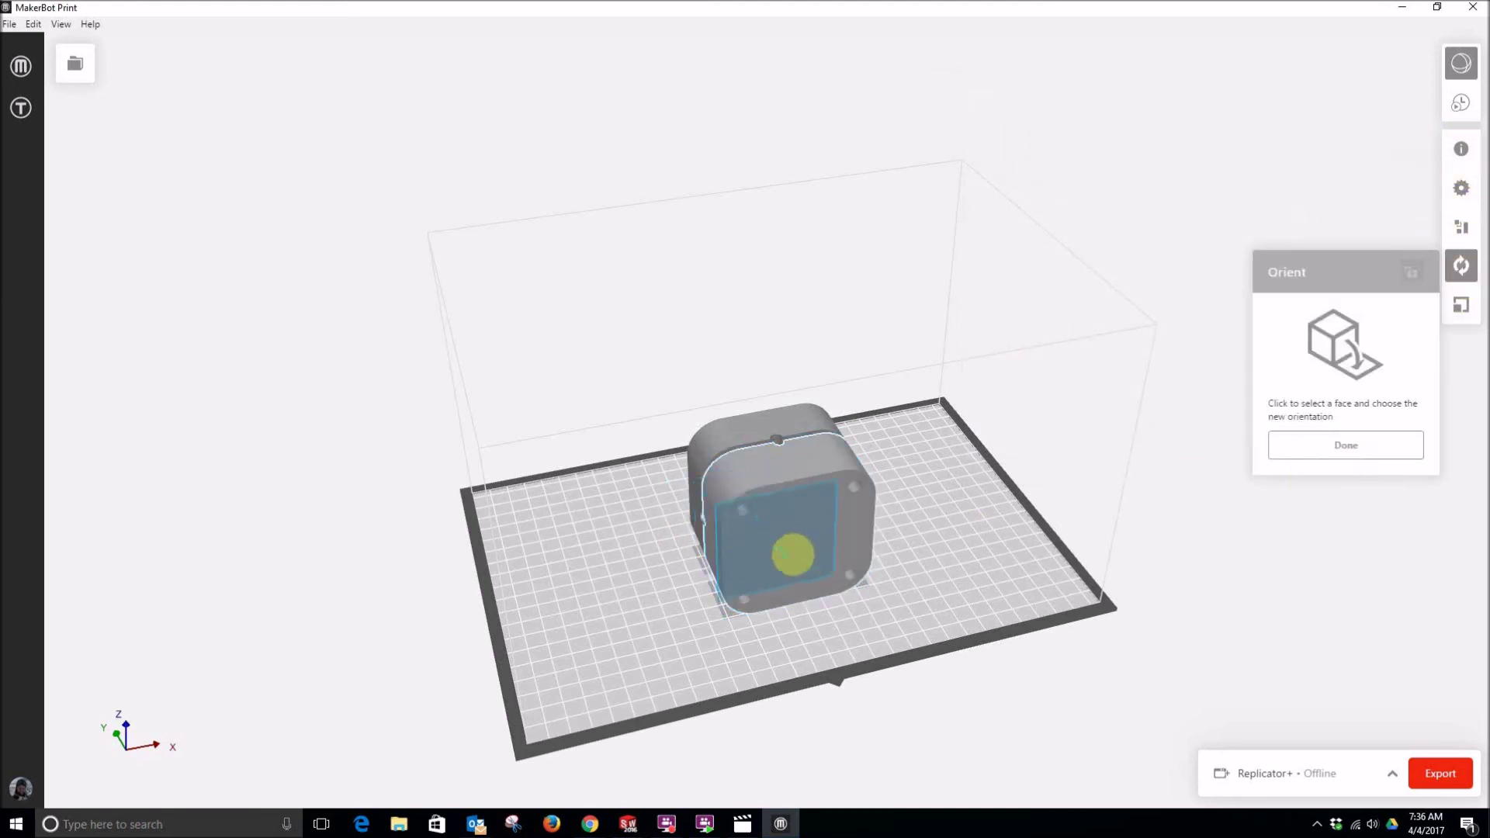
pyautogui.click(805, 555)
pyautogui.click(799, 479)
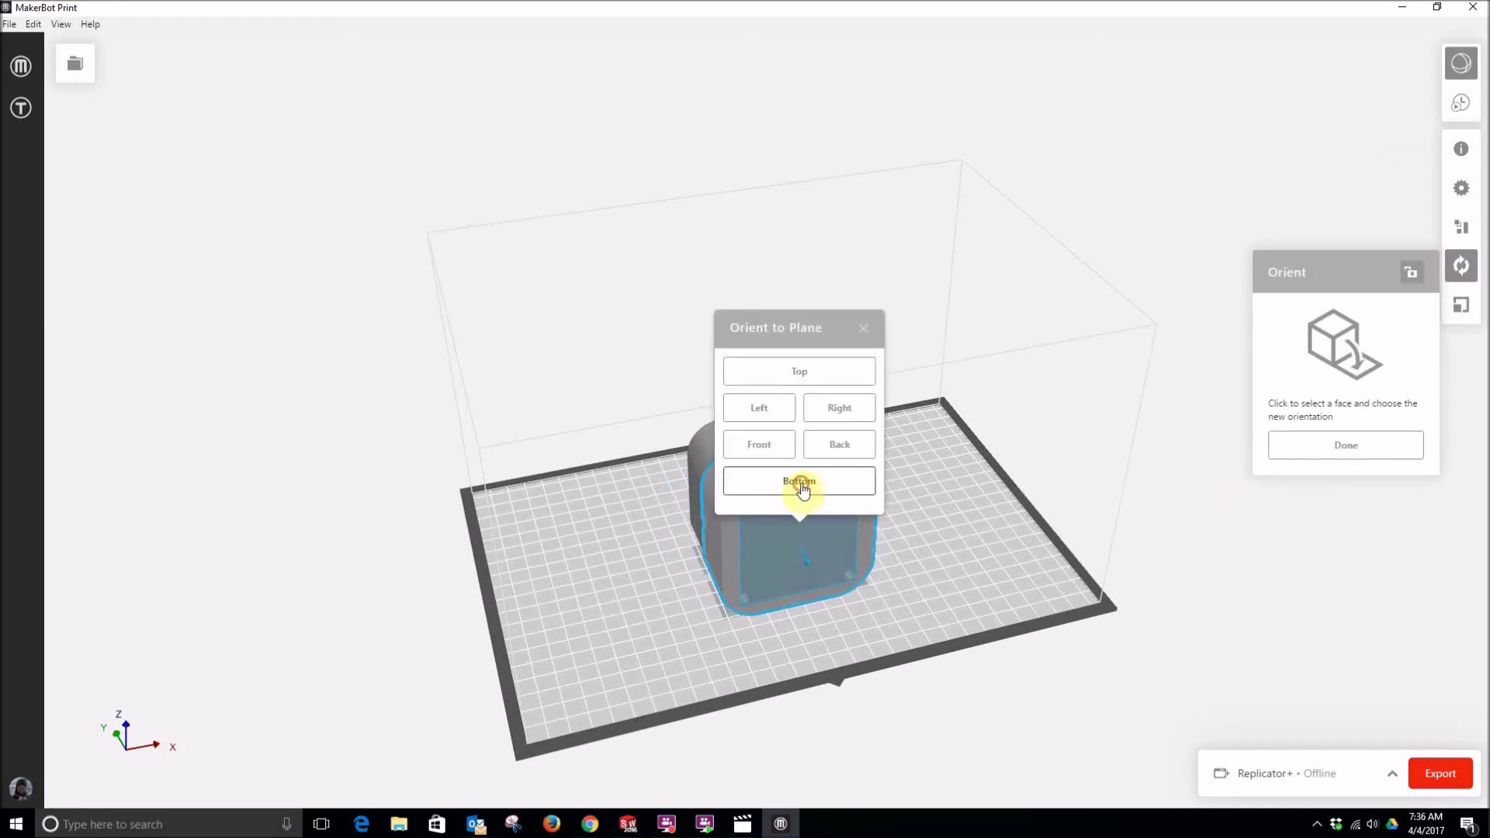
# Lay the remaining upright mold half flat on the build plate with its mating face up, and finish orienting.
pyautogui.moveTo(653, 414); pyautogui.dragTo(825, 422, button='right')
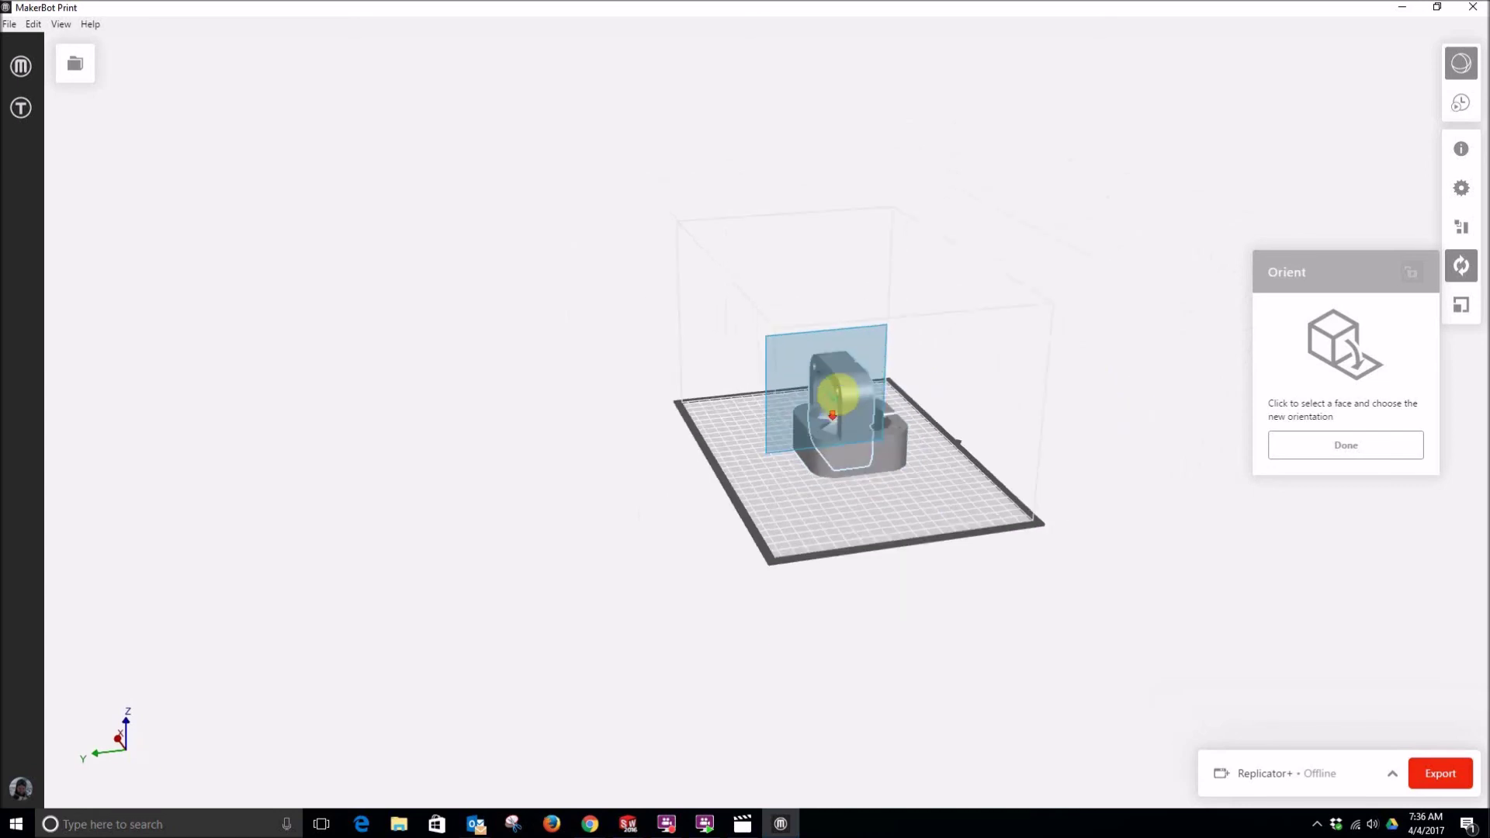
pyautogui.scroll(5, 846, 372)
pyautogui.scroll(2, 845, 365)
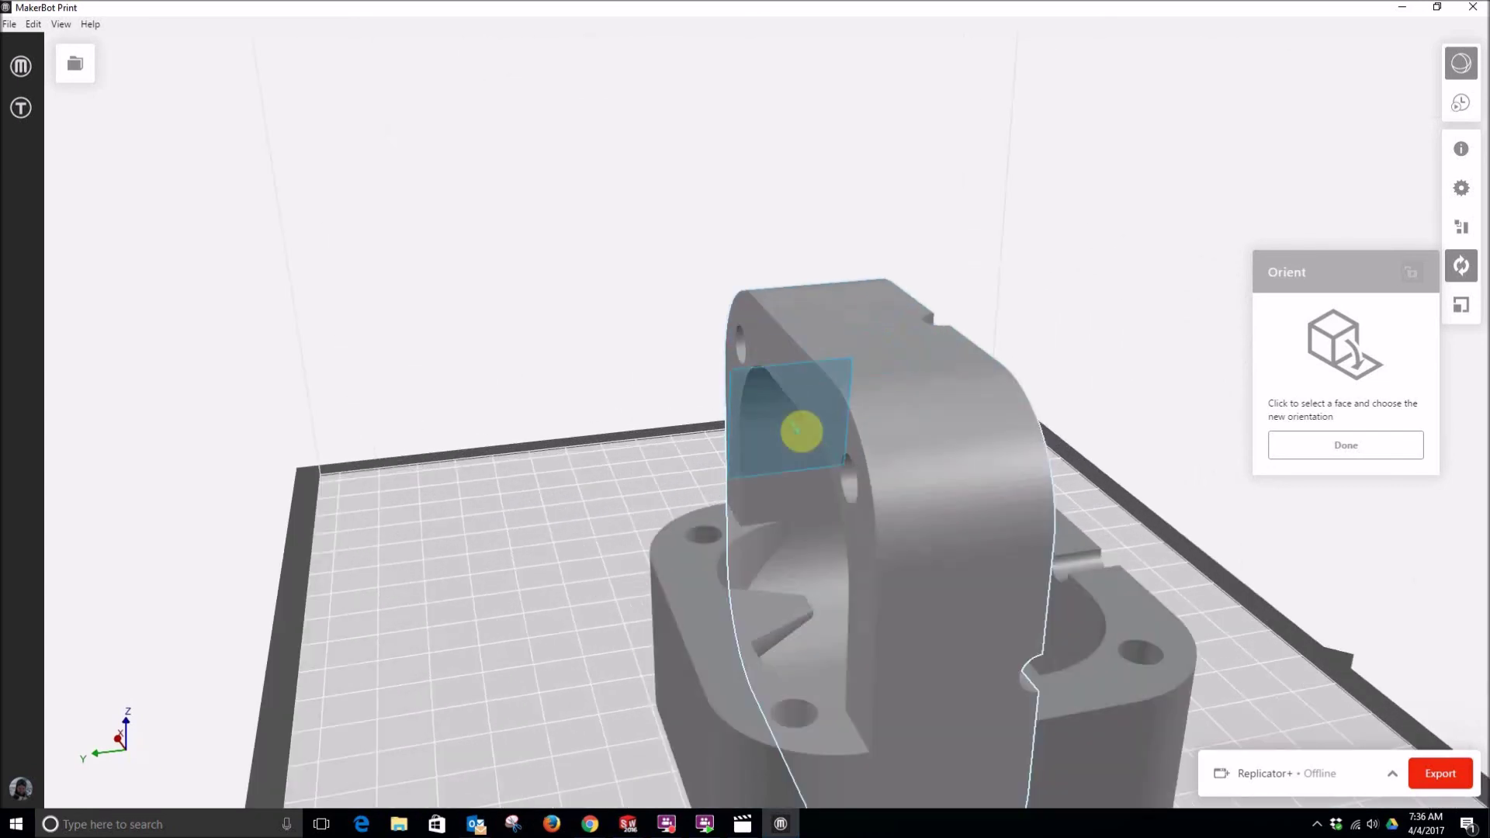
pyautogui.click(805, 375)
pyautogui.click(805, 321)
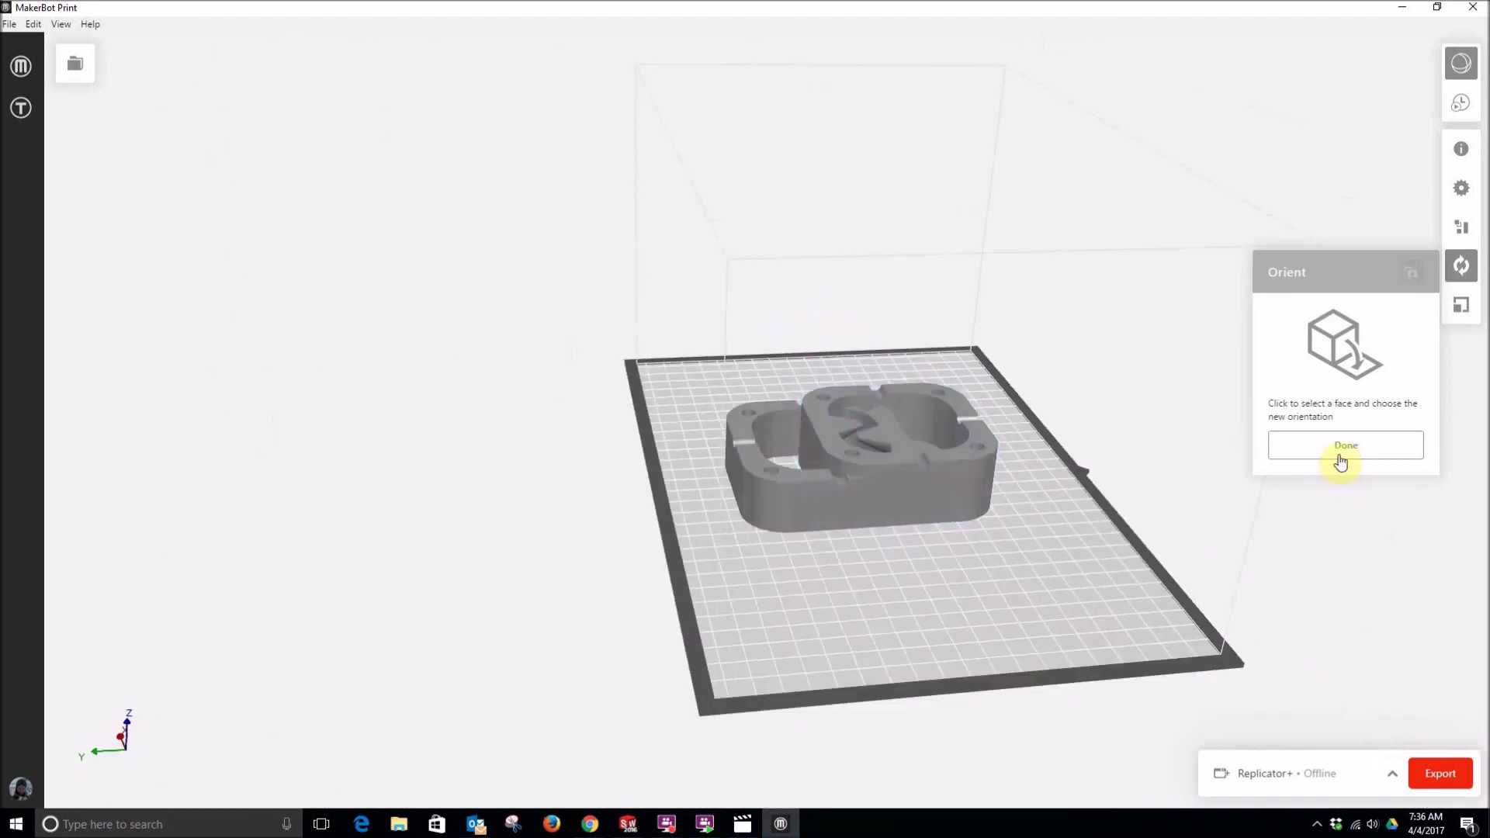
pyautogui.click(1340, 449)
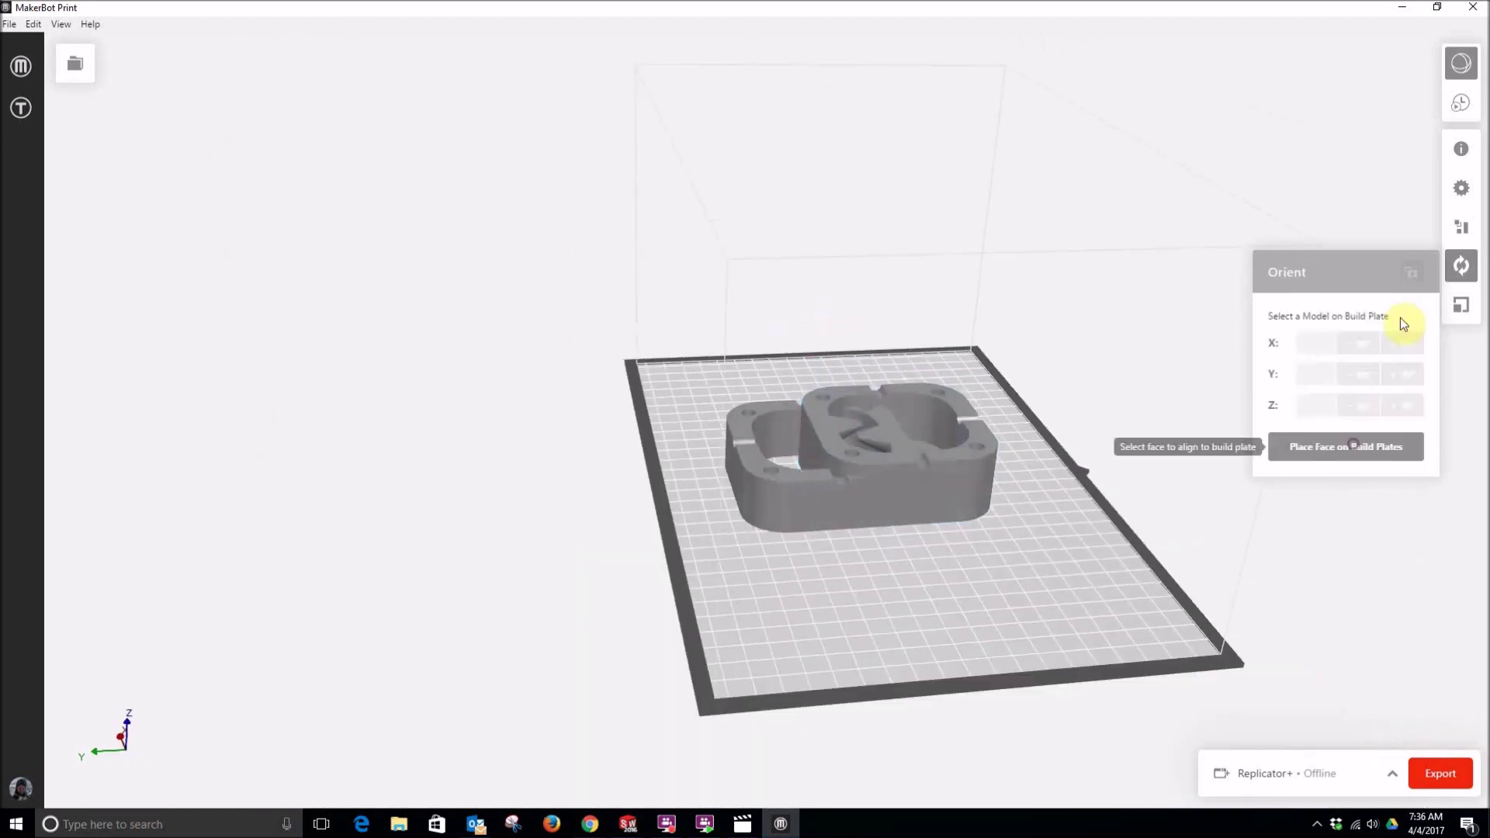
# Arrange the two overlapping mold halves side by side on the build plate and examine the layout.
pyautogui.click(1462, 226)
pyautogui.click(1386, 276)
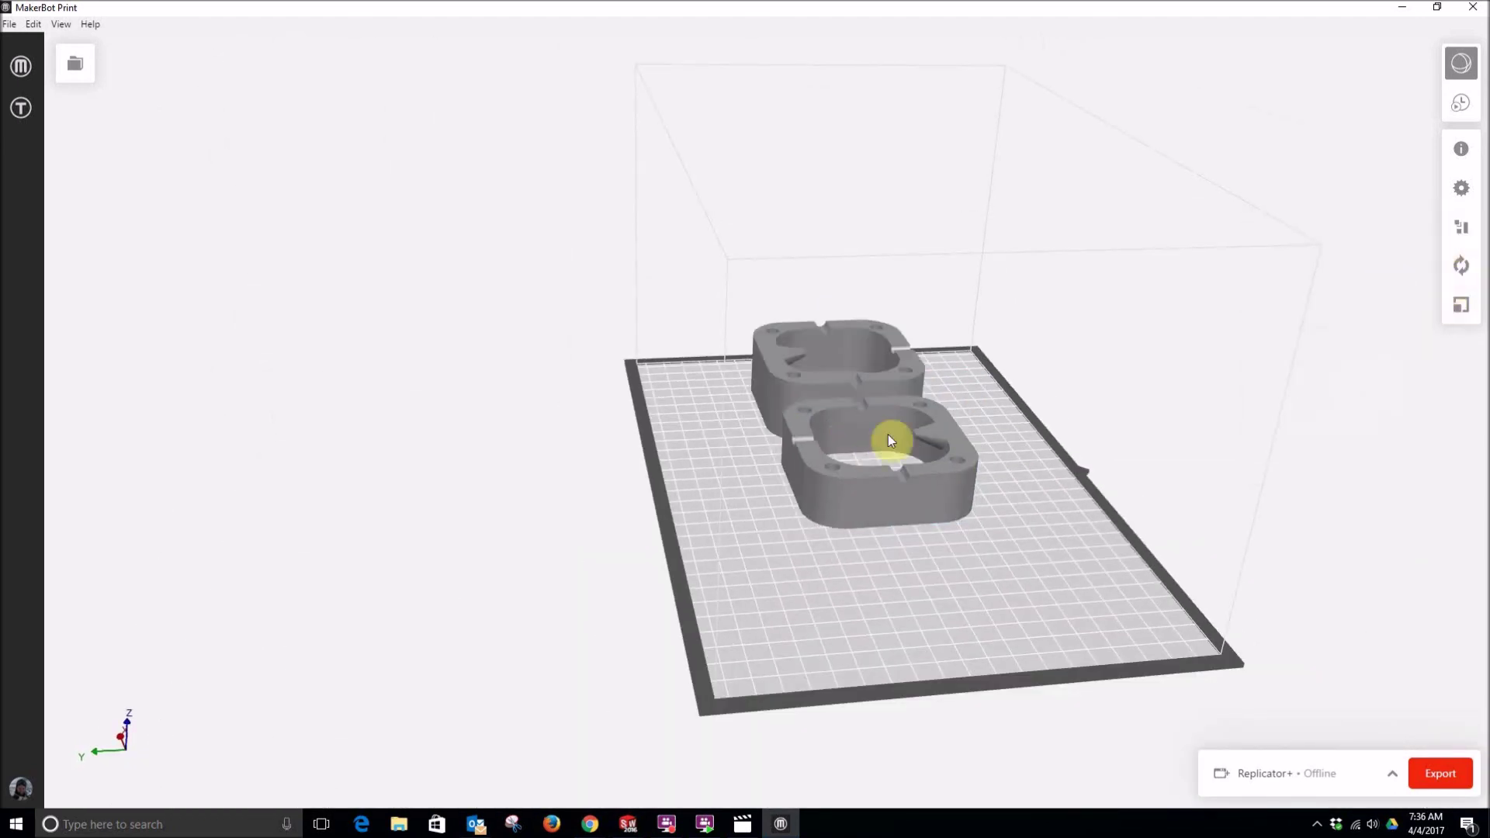
pyautogui.moveTo(1029, 367); pyautogui.dragTo(728, 443, button='right')
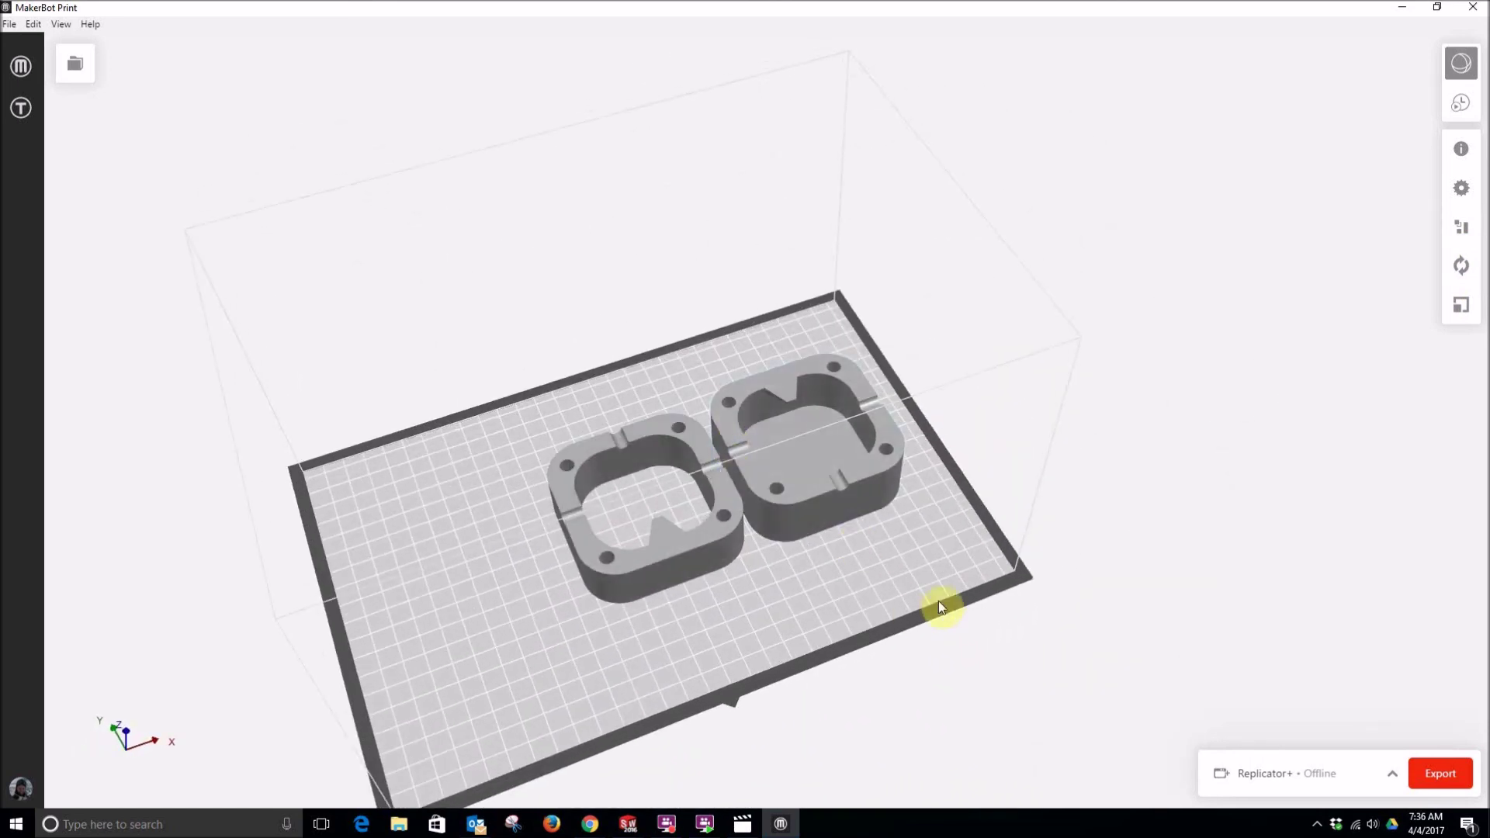